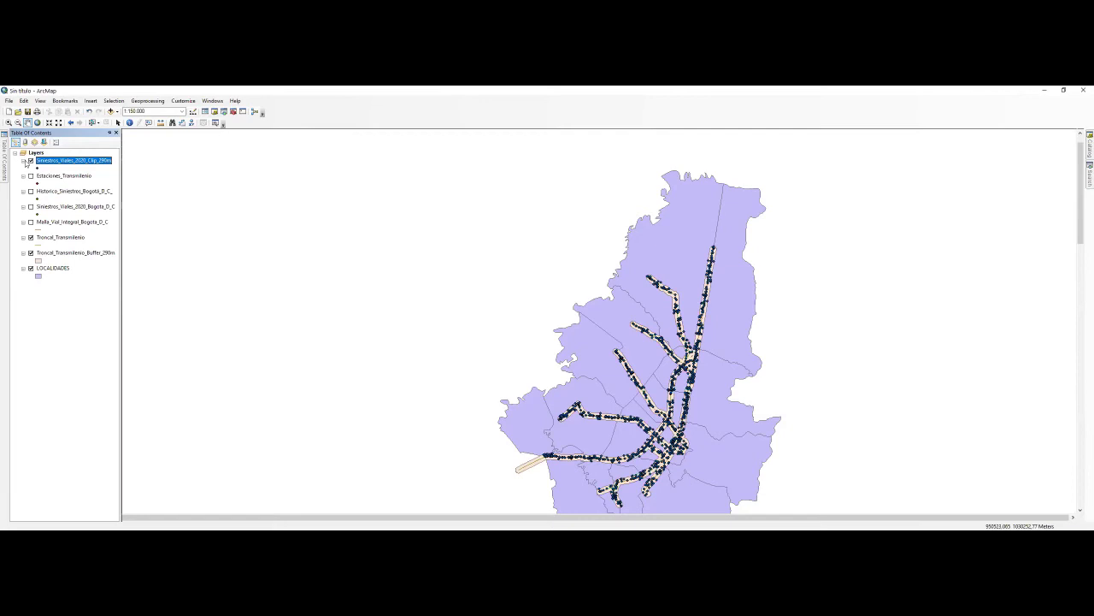
Hide the Siniestros_Viales_2020_Clip_290m and Troncal_Transmilenio_Buffer_290m layers.
{"action": "left_click", "coordinate": [30, 160]}
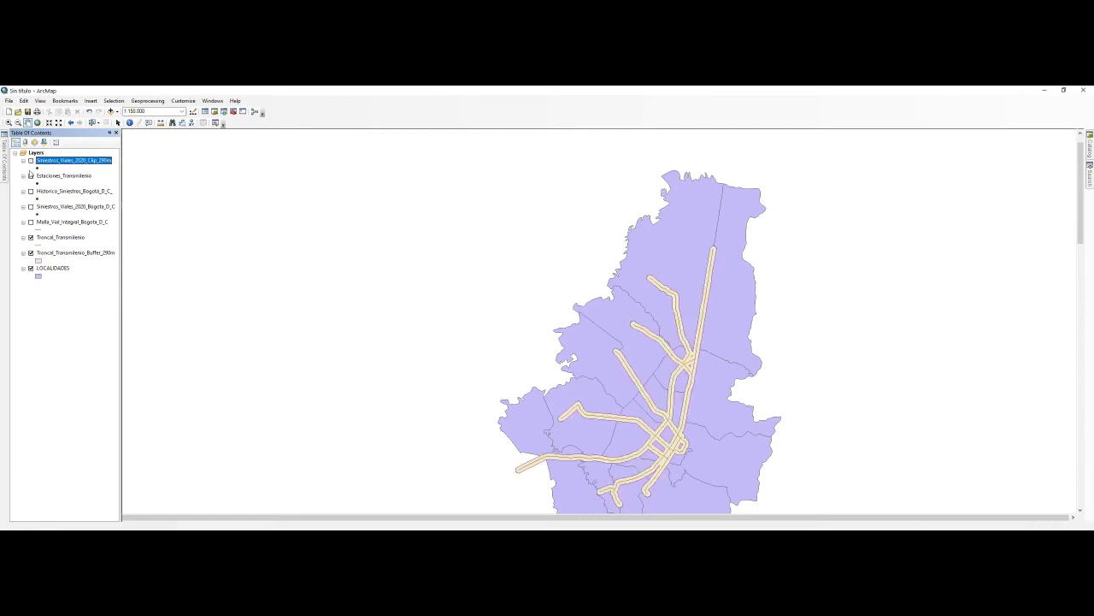
{"action": "left_click", "coordinate": [31, 253]}
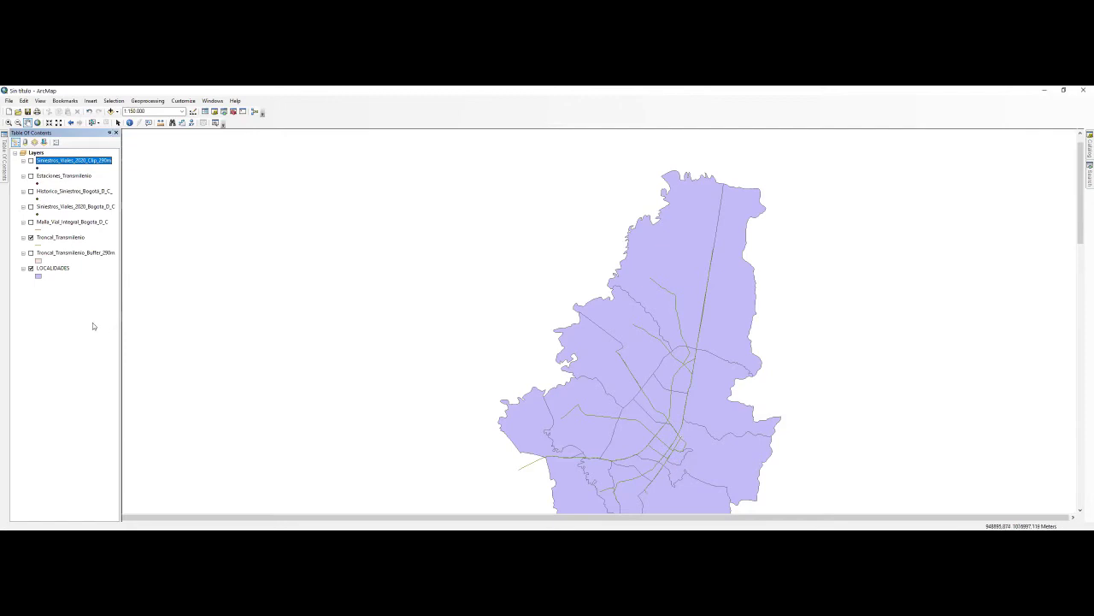
Select the ENGATIVA record in the LOCALIDADES attribute table, close the table and clear the selection.
{"action": "right_click", "coordinate": [61, 270]}
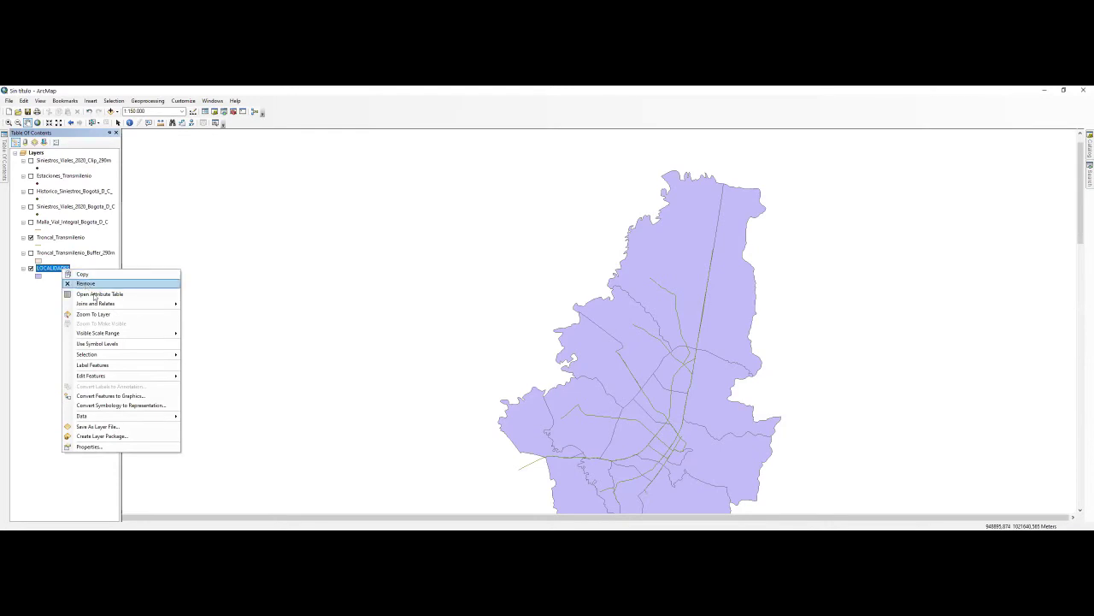
{"action": "left_click", "coordinate": [94, 294]}
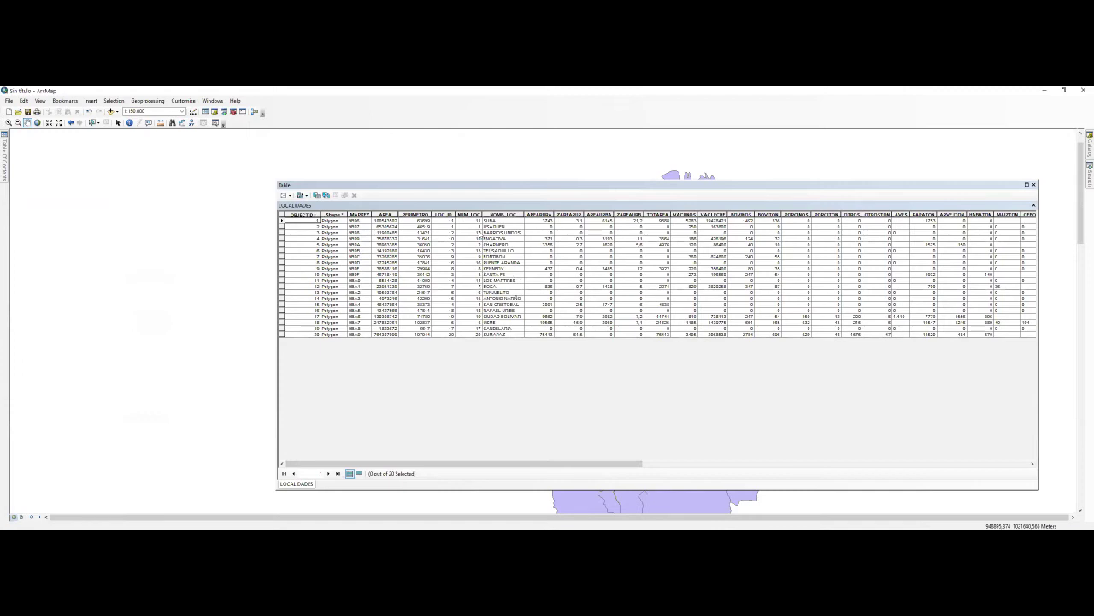
{"action": "left_click", "coordinate": [281, 239]}
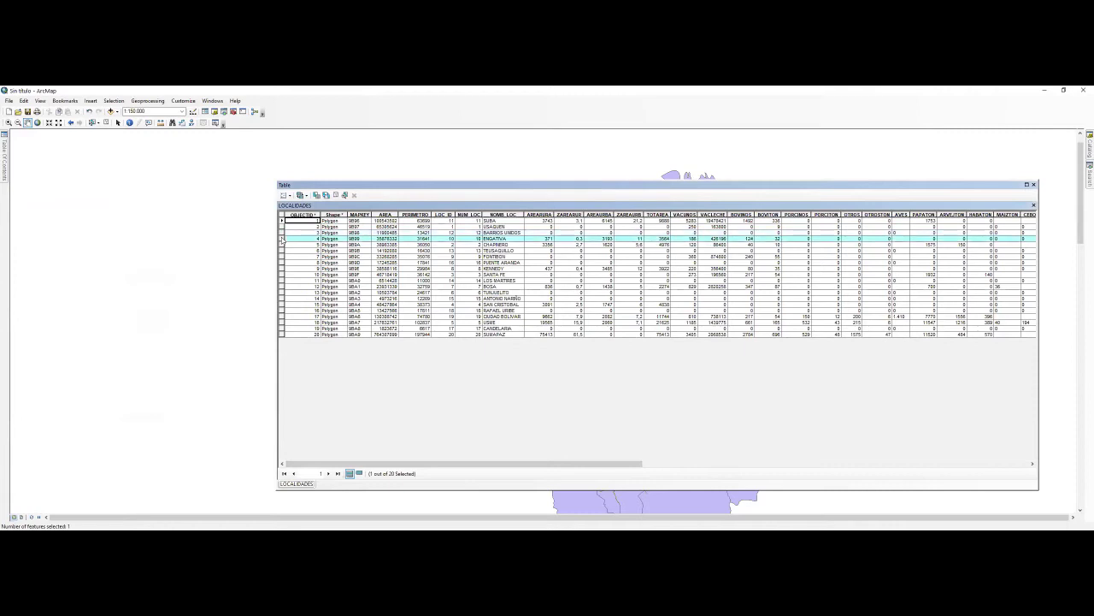
{"action": "left_click", "coordinate": [1034, 186]}
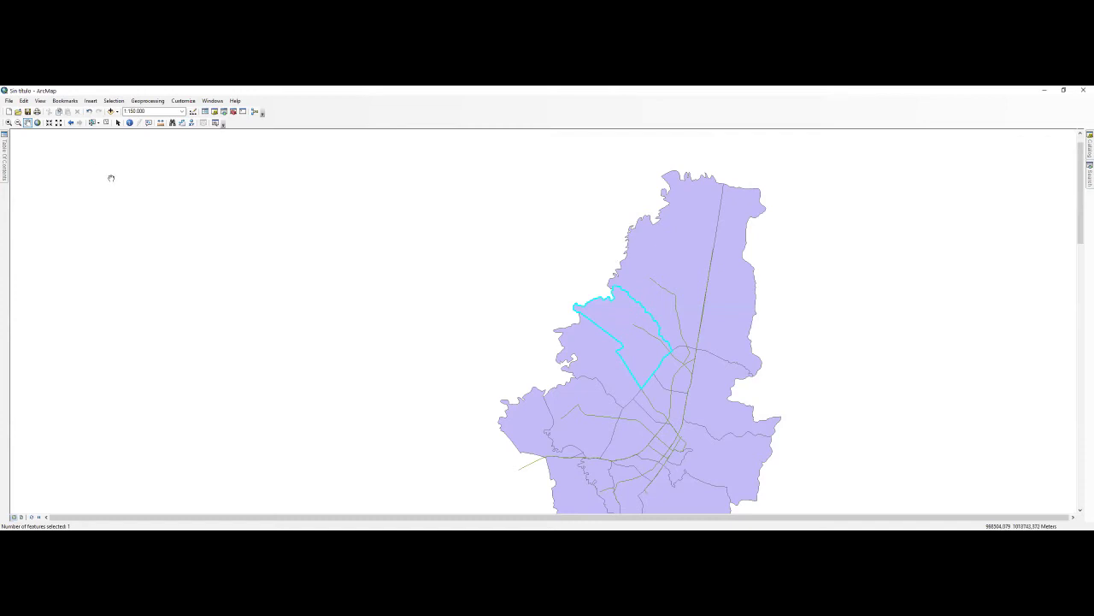
{"action": "mouse_move", "coordinate": [4, 154]}
{"action": "left_click", "coordinate": [100, 133]}
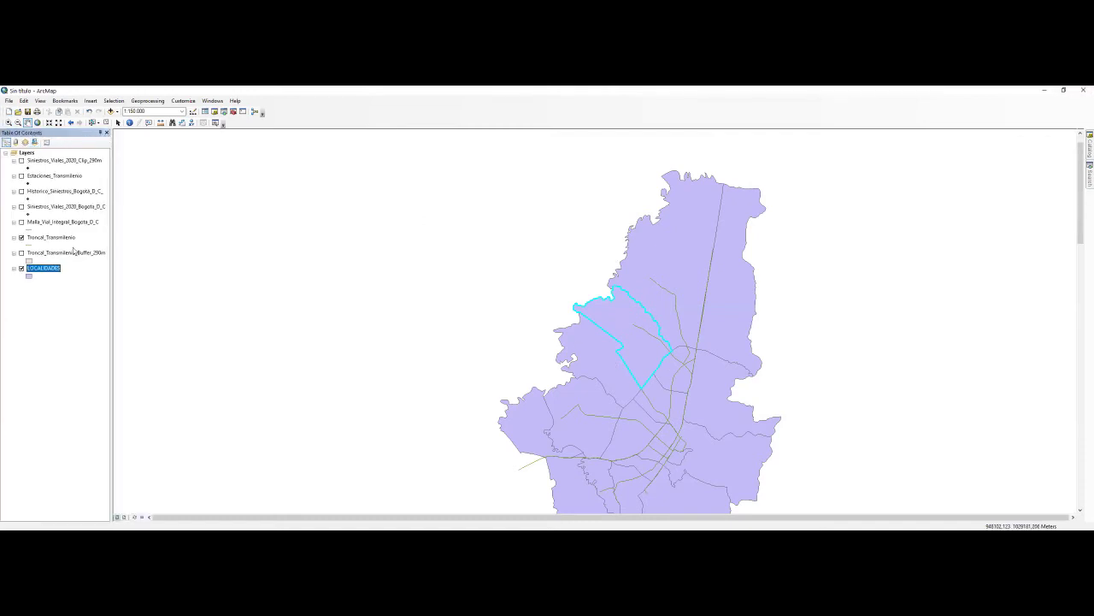
{"action": "left_click", "coordinate": [106, 122]}
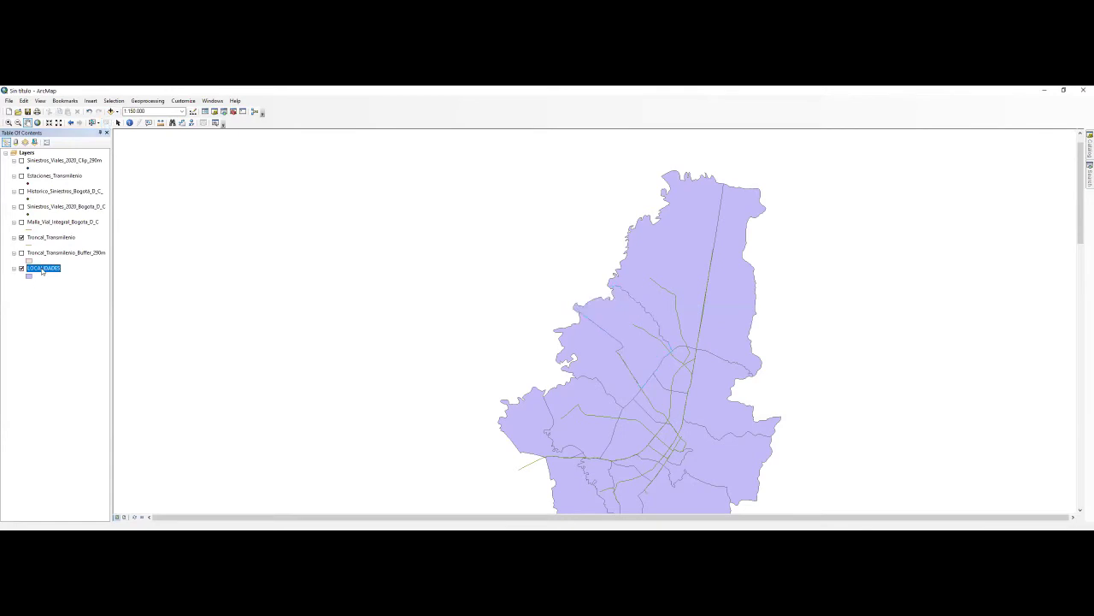
Select the LOCALIDADES record with the attribute query NOMB_LOC = 'ENGATIVA', and close the query dialog and table.
{"action": "right_click", "coordinate": [42, 271]}
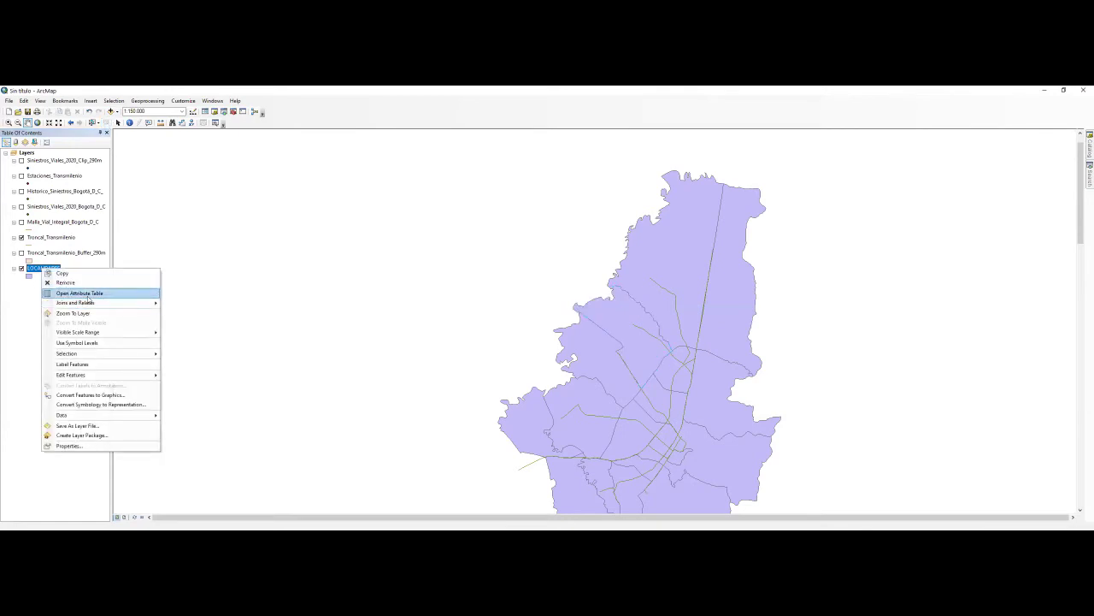
{"action": "left_click", "coordinate": [87, 295]}
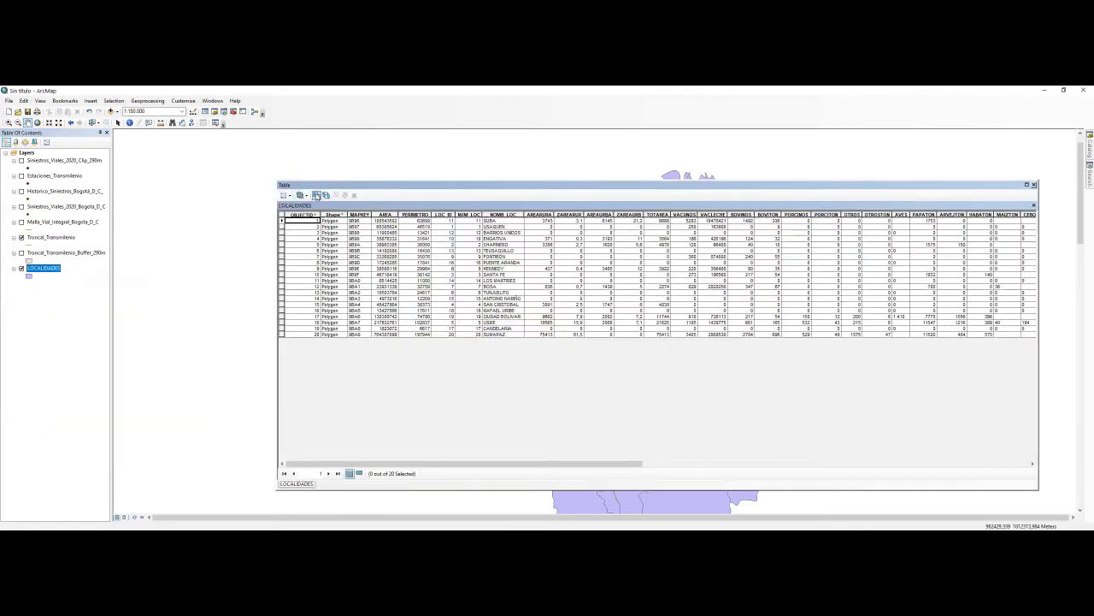
{"action": "left_click", "coordinate": [315, 195]}
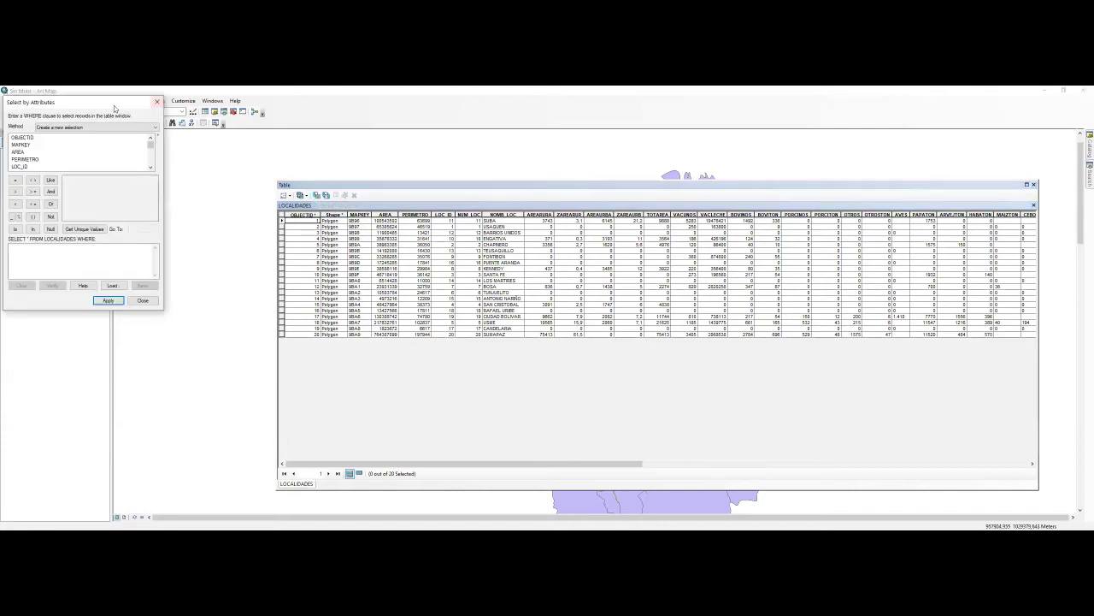
{"action": "left_click_drag", "start_coordinate": [111, 104], "coordinate": [286, 143]}
{"action": "scroll", "coordinate": [215, 198], "scroll_direction": "down", "scroll_amount": 8}
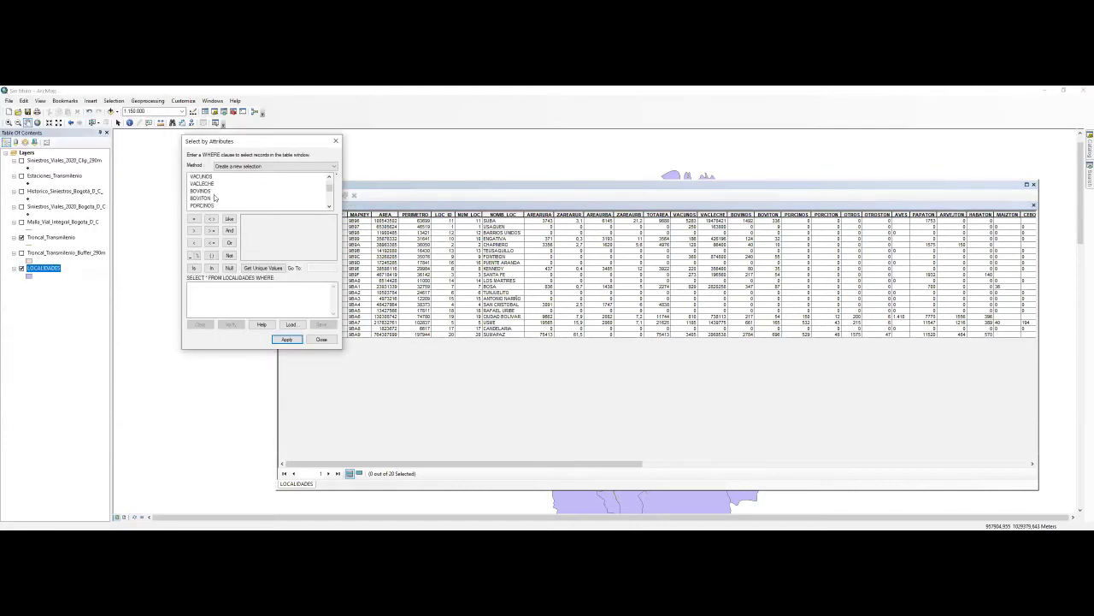
{"action": "scroll", "coordinate": [215, 198], "scroll_direction": "up", "scroll_amount": 8}
{"action": "double_click", "coordinate": [205, 197]}
{"action": "left_click", "coordinate": [194, 219]}
{"action": "left_click", "coordinate": [264, 268]}
{"action": "scroll", "coordinate": [261, 249], "scroll_direction": "down", "scroll_amount": 5}
{"action": "scroll", "coordinate": [261, 249], "scroll_direction": "up", "scroll_amount": 5}
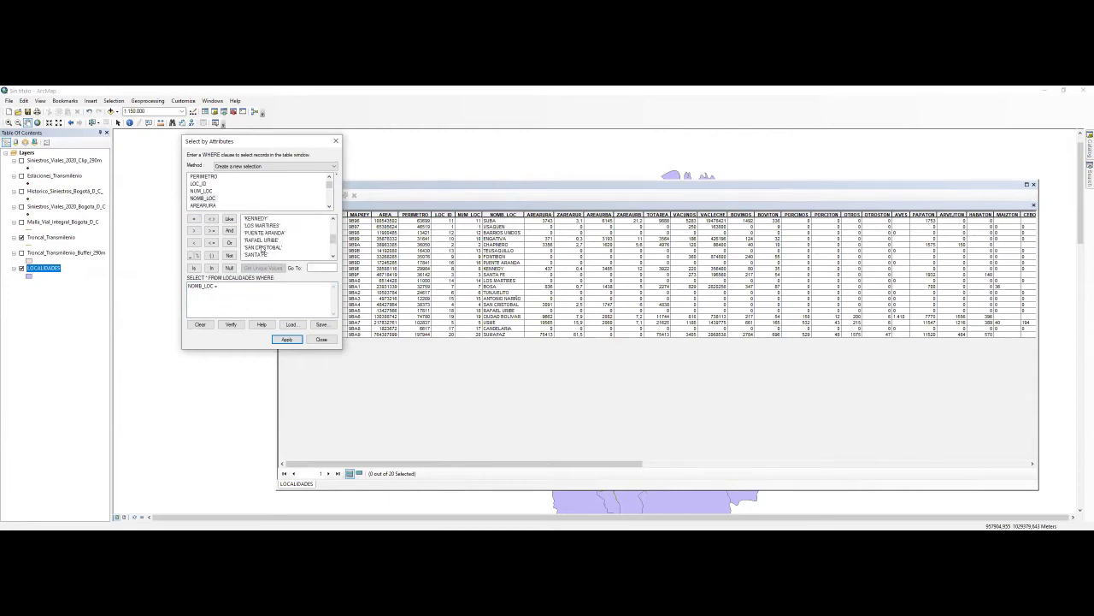
{"action": "double_click", "coordinate": [258, 247]}
{"action": "left_click", "coordinate": [287, 340]}
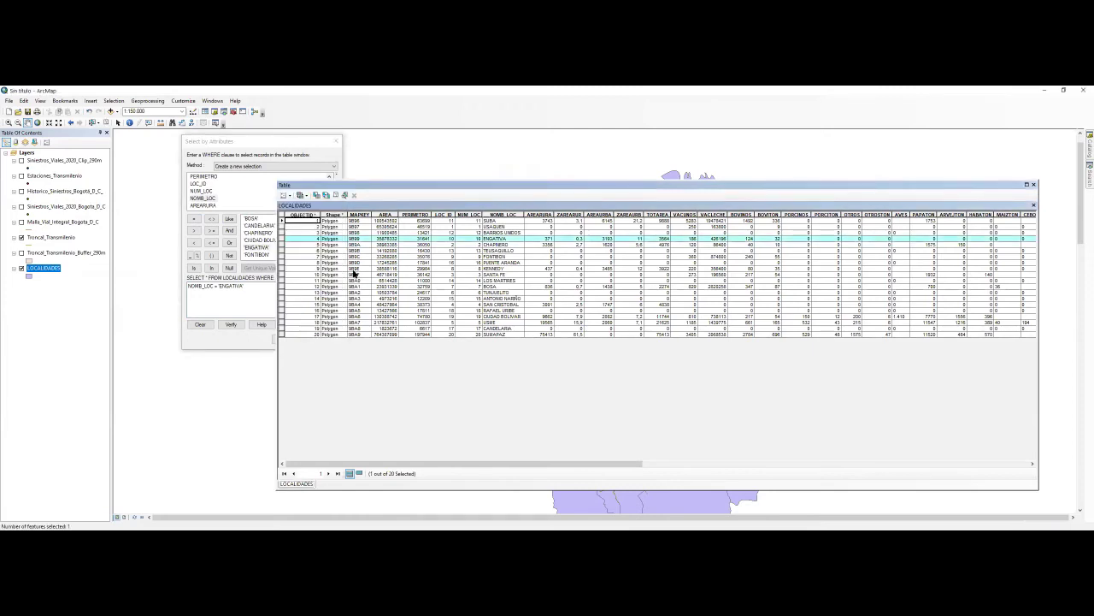
{"action": "left_click", "coordinate": [336, 142]}
{"action": "left_click", "coordinate": [1034, 185]}
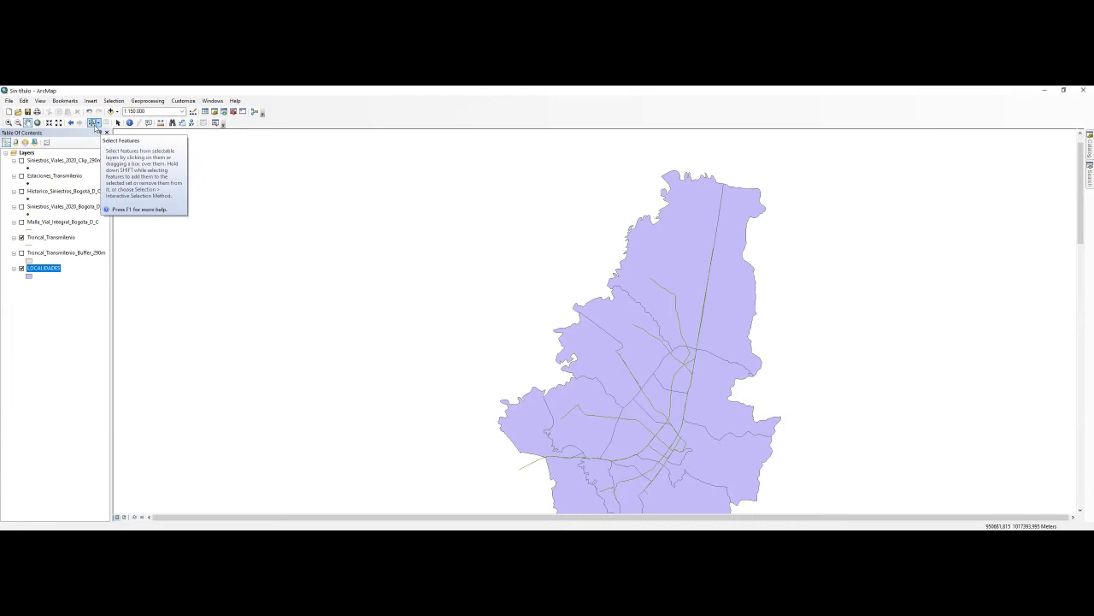
Use Select Features to pick several localities on the map one after another, ending with the Engativá polygon.
{"action": "left_click", "coordinate": [94, 125]}
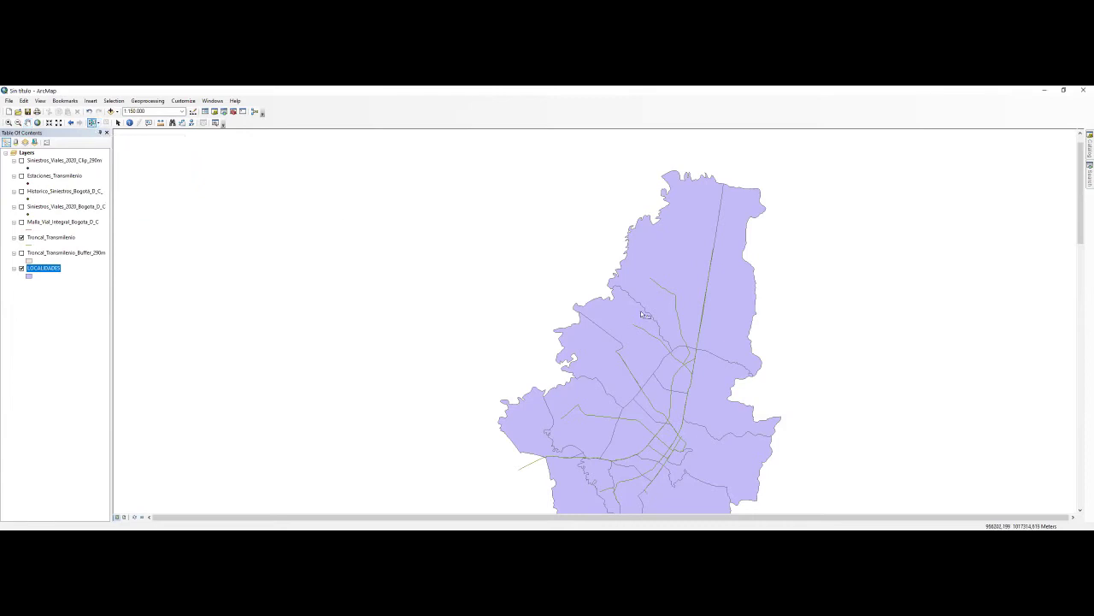
{"action": "left_click", "coordinate": [603, 366]}
{"action": "left_click", "coordinate": [725, 295]}
{"action": "left_click", "coordinate": [725, 435]}
{"action": "left_click", "coordinate": [725, 453]}
{"action": "left_click", "coordinate": [635, 354]}
{"action": "left_click", "coordinate": [591, 428]}
{"action": "left_click", "coordinate": [526, 423]}
{"action": "left_click", "coordinate": [641, 342]}
Clip Siniestros_Viales_2020_Bogota_D_C by the selected LOCALIDADES polygon with the default output path, showing the accident layer while setting up.
{"action": "left_click", "coordinate": [147, 100]}
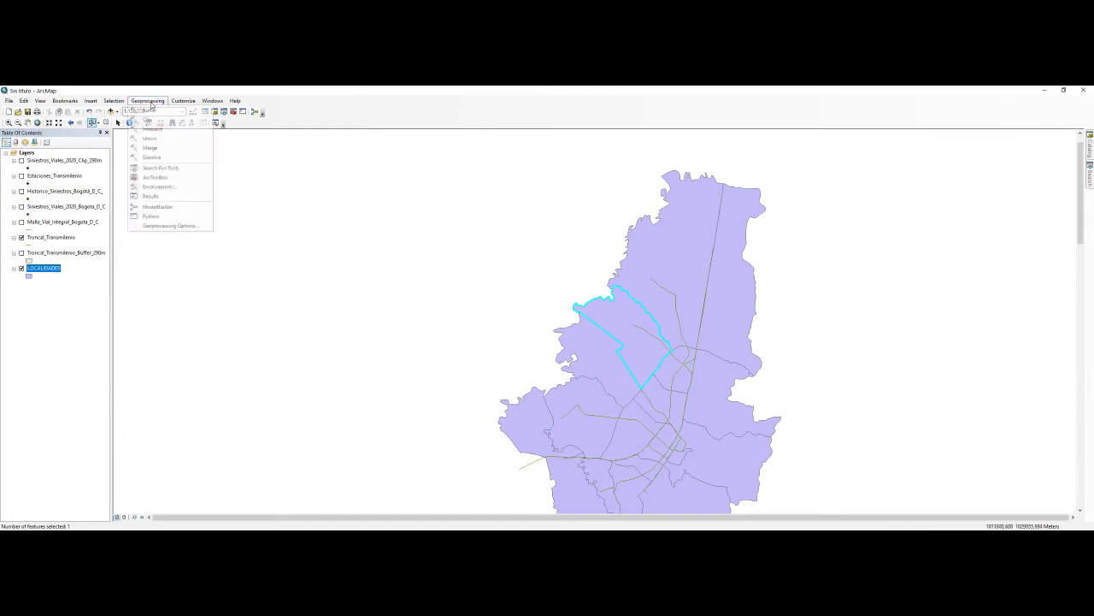
{"action": "left_click", "coordinate": [157, 124]}
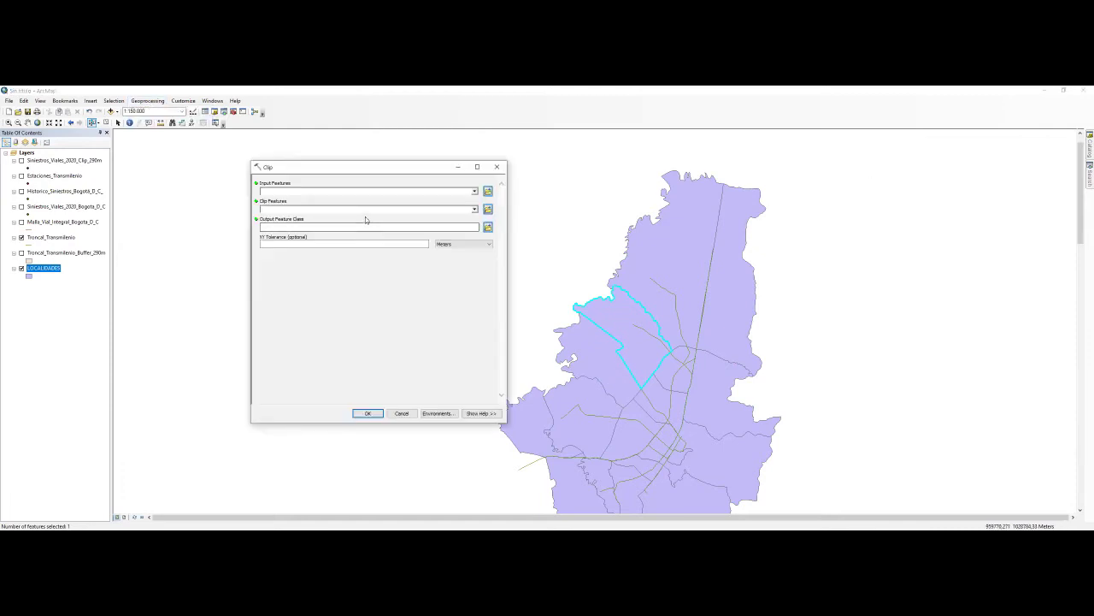
{"action": "left_click", "coordinate": [475, 191]}
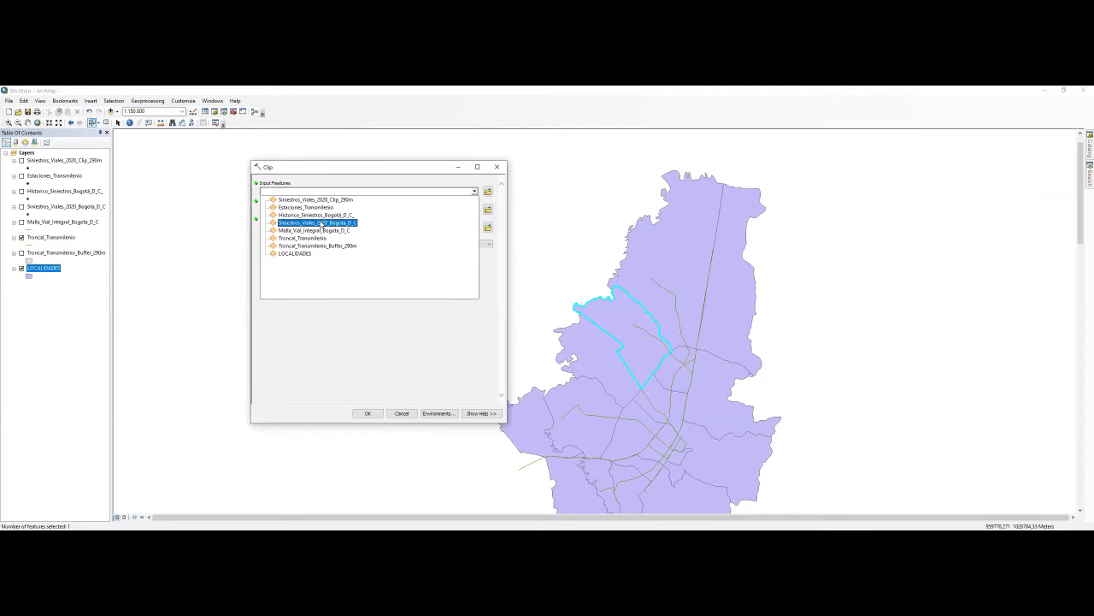
{"action": "left_click", "coordinate": [318, 222]}
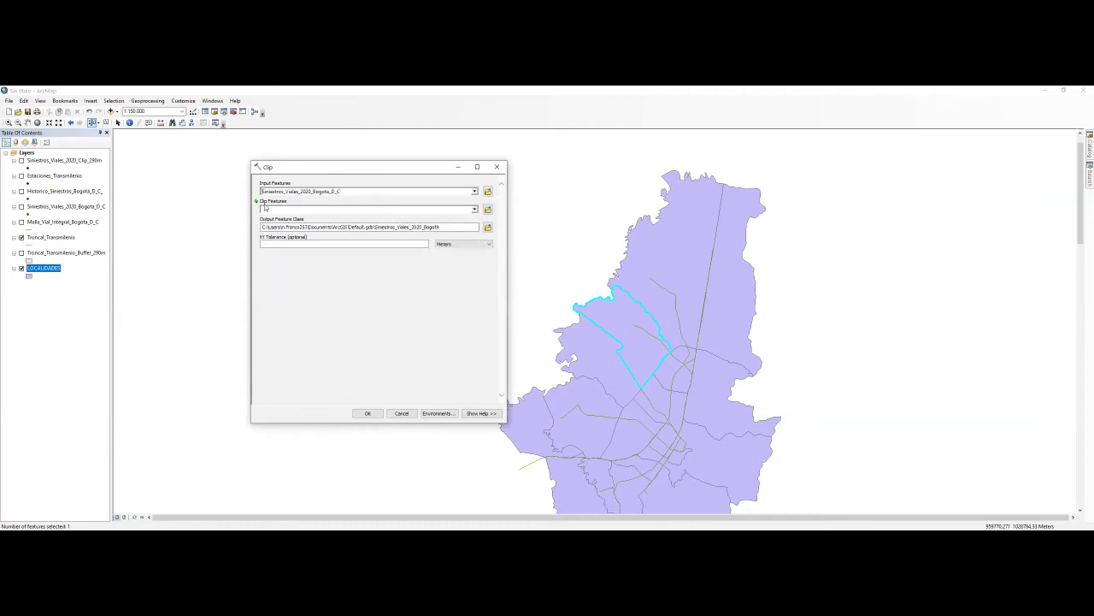
{"action": "left_click", "coordinate": [22, 207]}
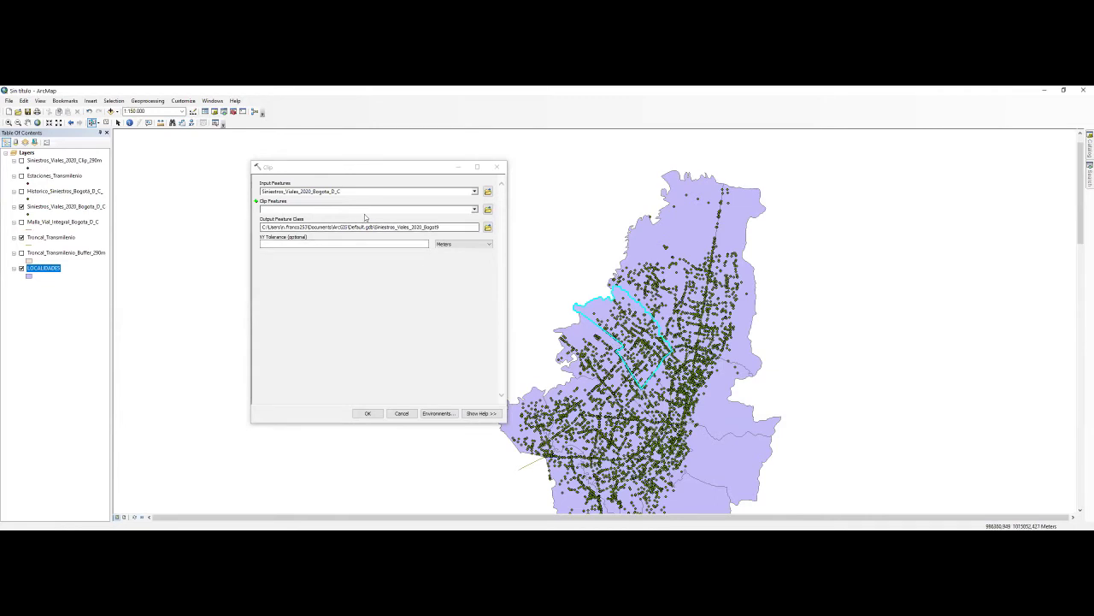
{"action": "left_click", "coordinate": [390, 208]}
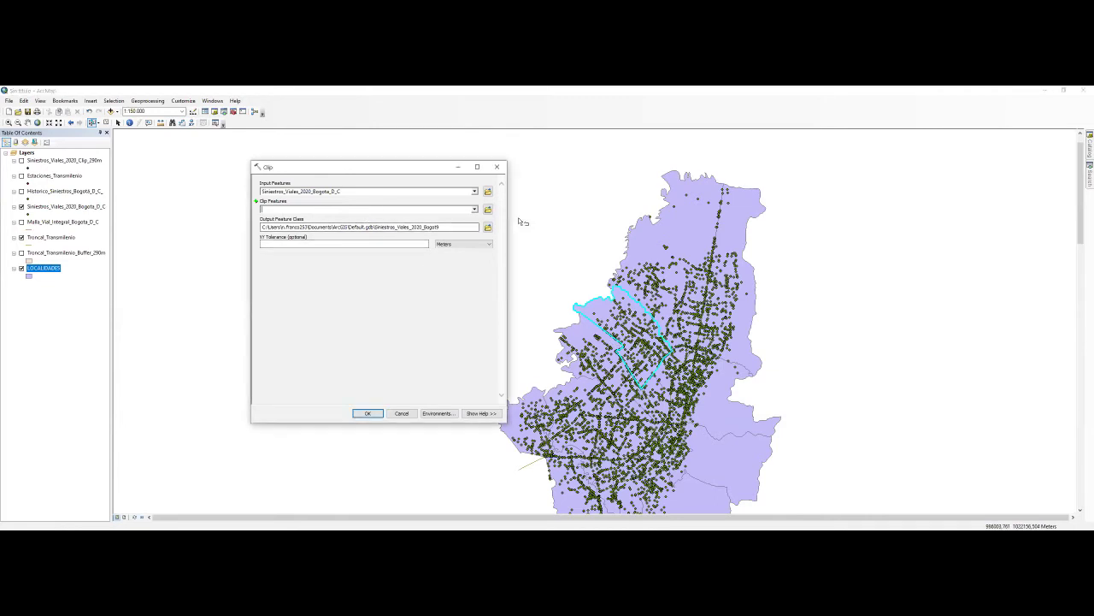
{"action": "left_click", "coordinate": [475, 209]}
{"action": "left_click", "coordinate": [296, 272]}
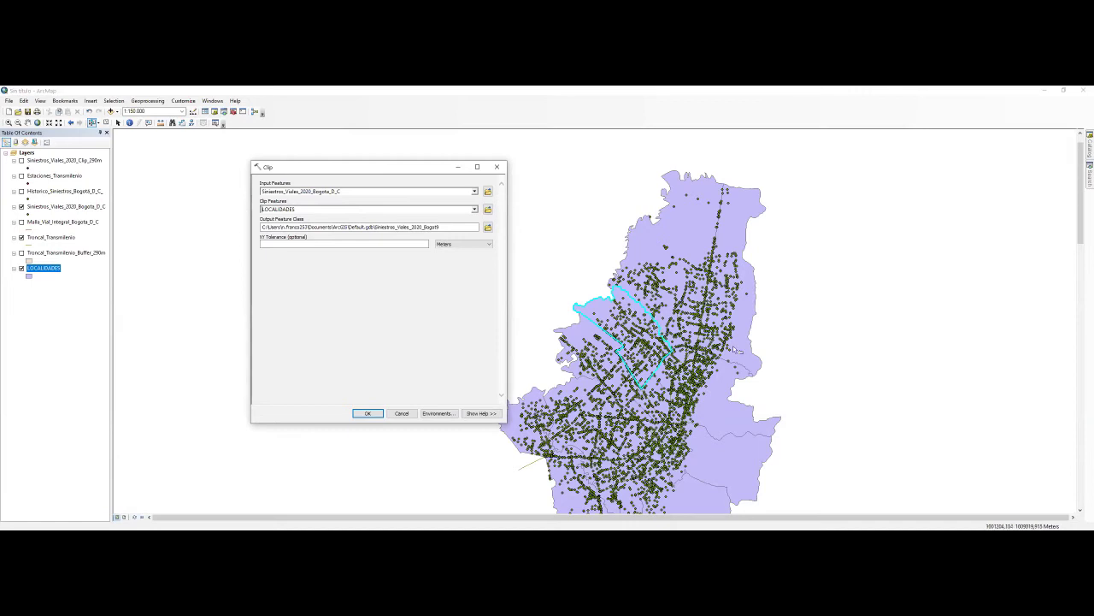
{"action": "left_click", "coordinate": [370, 414]}
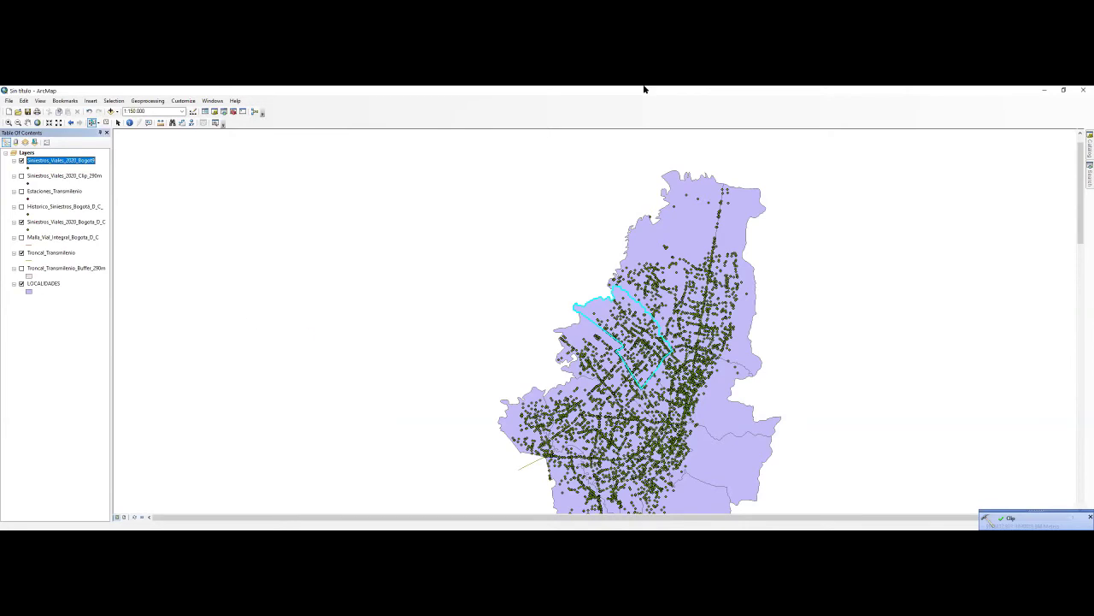
Rename the new clip result layer as Siniestros_Viales_2020_Clip_Engativa.
{"action": "left_click", "coordinate": [78, 160]}
{"action": "left_click", "coordinate": [78, 160]}
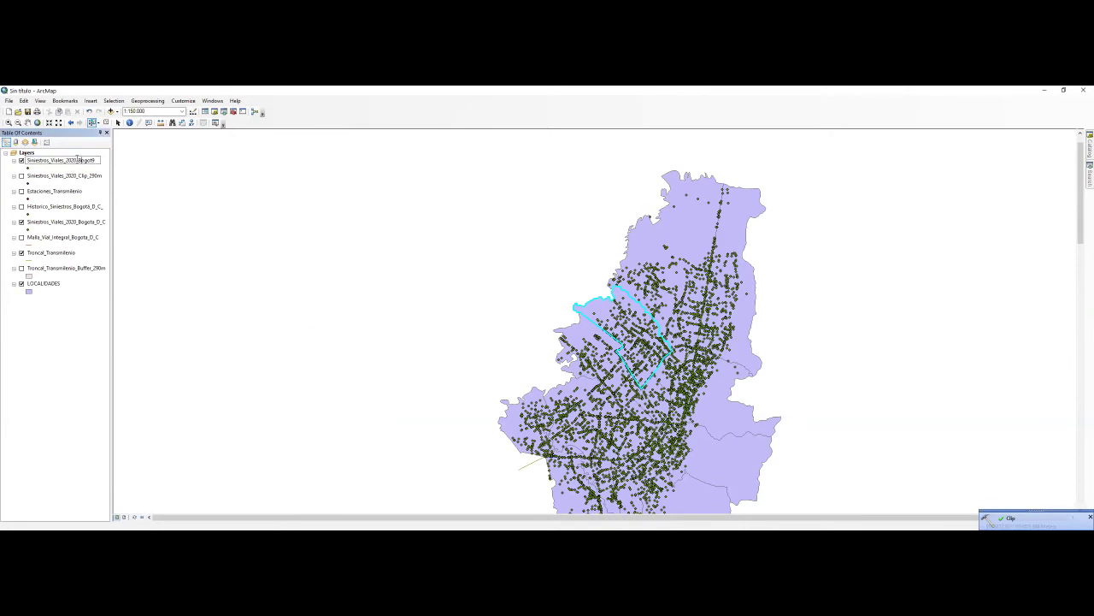
{"action": "left_click_drag", "start_coordinate": [79, 160], "coordinate": [122, 168]}
{"action": "type", "text": "Clip_Engativ"}
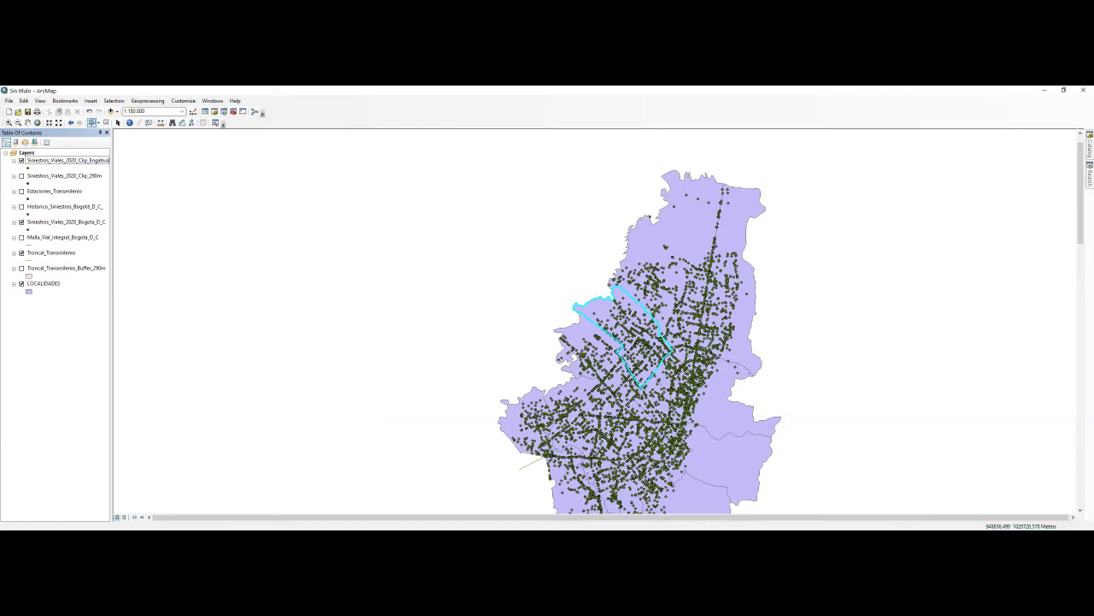
{"action": "key", "text": "Return"}
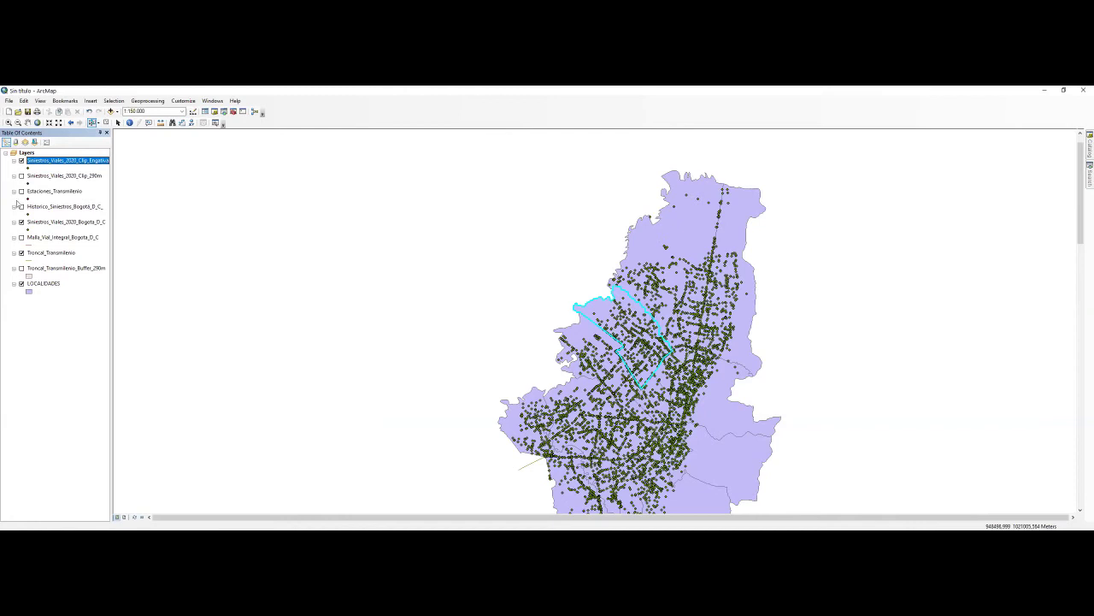
Hide the Siniestros_Viales_2020_Bogota_D_C layer and the Engativá clip layer, and clear the feature selection.
{"action": "left_click", "coordinate": [21, 253]}
{"action": "left_click", "coordinate": [21, 222]}
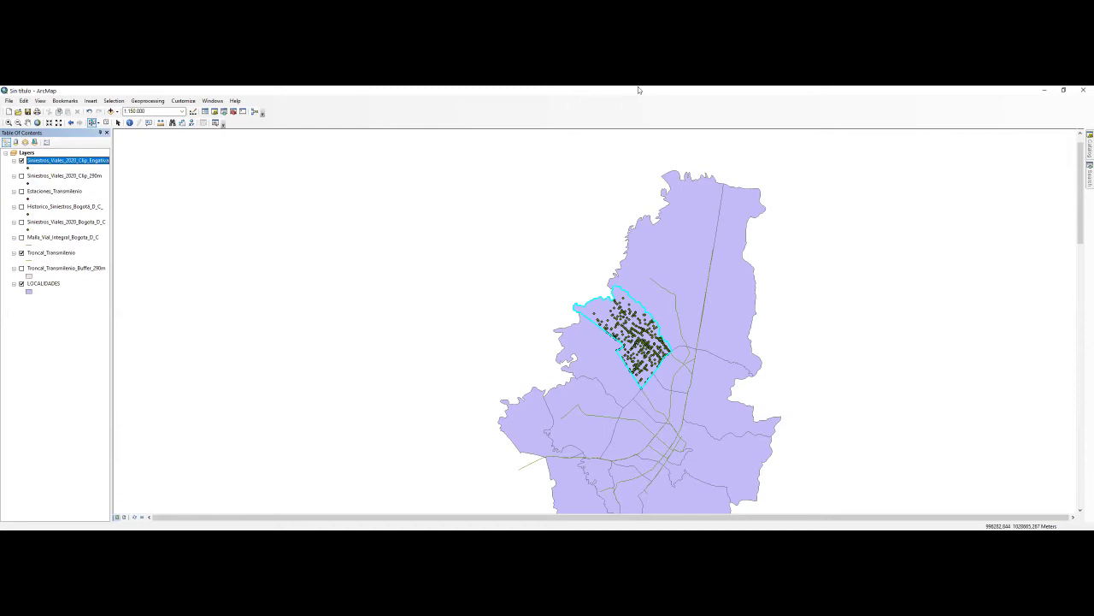
{"action": "left_click", "coordinate": [22, 160]}
{"action": "left_click", "coordinate": [106, 122]}
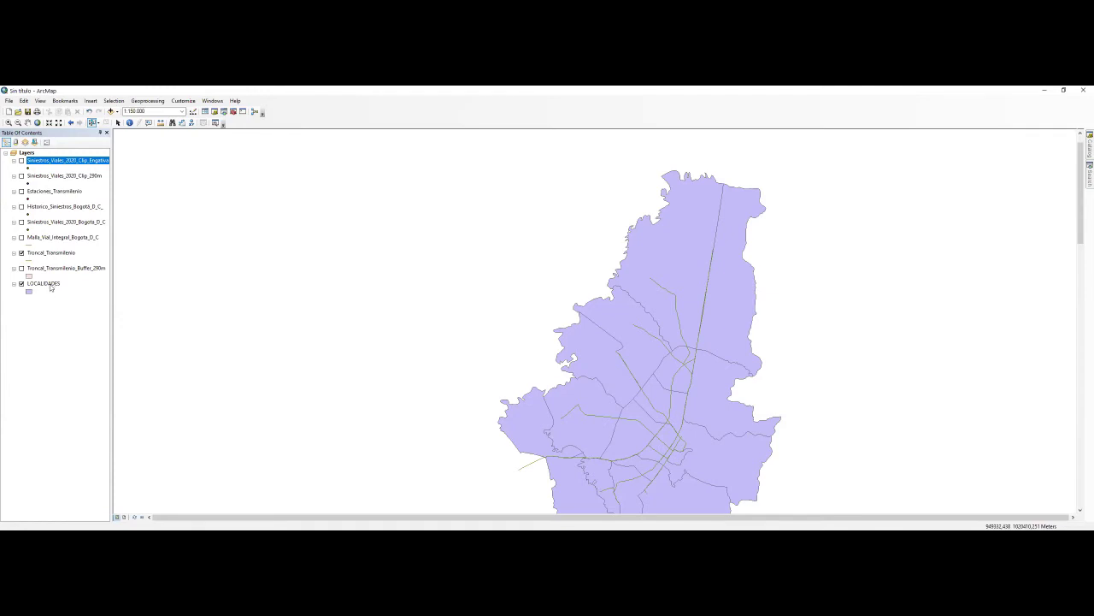
Select the ENGATIVA row in the LOCALIDADES table again, open and close Select by Attributes, and clear the selection.
{"action": "right_click", "coordinate": [50, 287]}
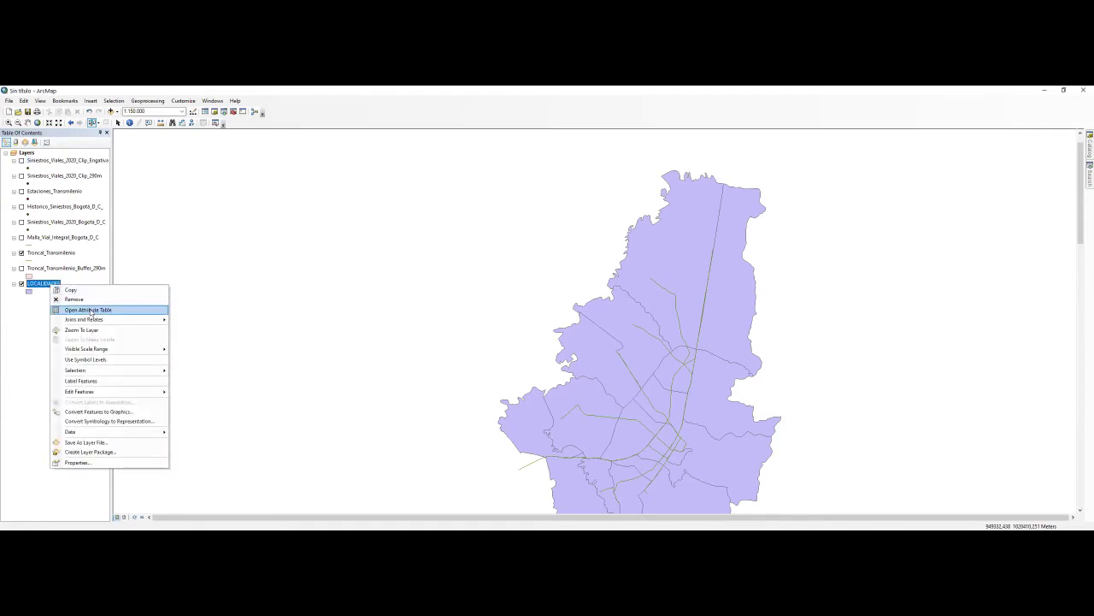
{"action": "left_click", "coordinate": [93, 310]}
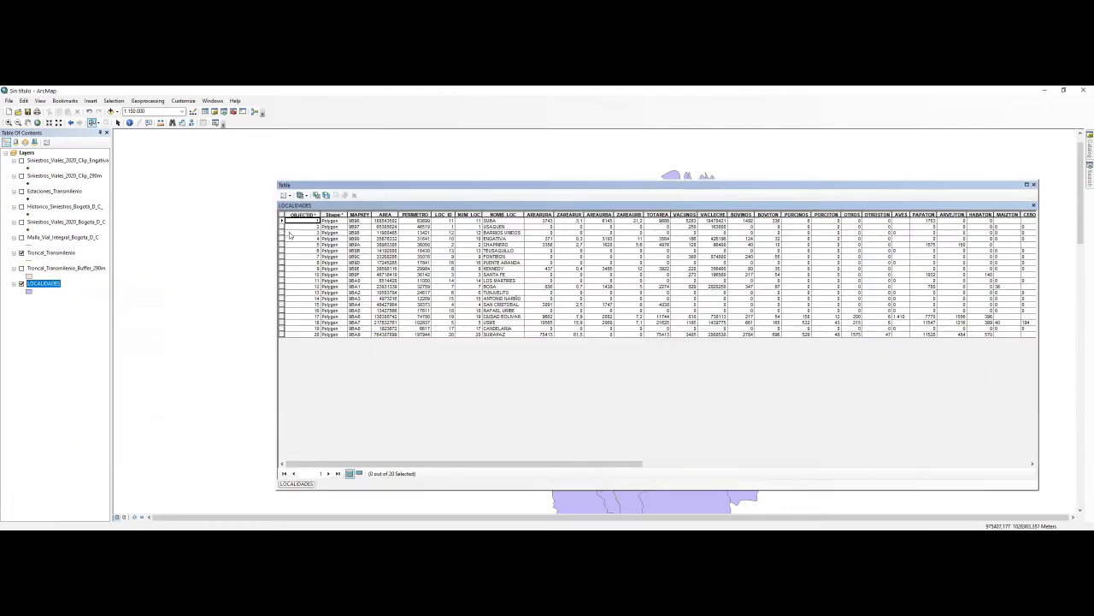
{"action": "left_click", "coordinate": [282, 239]}
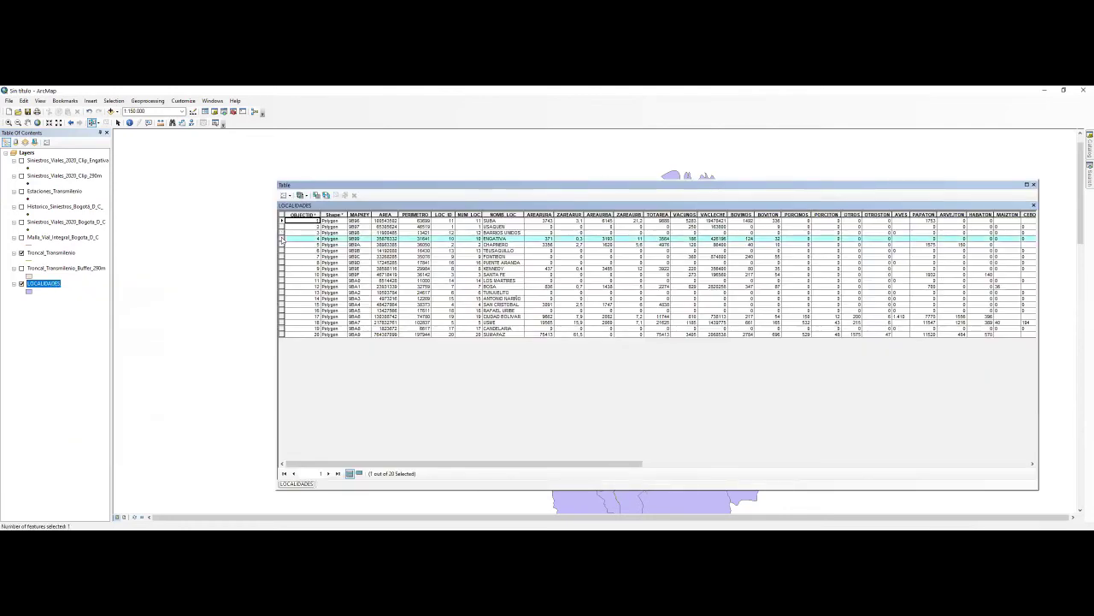
{"action": "left_click", "coordinate": [316, 195]}
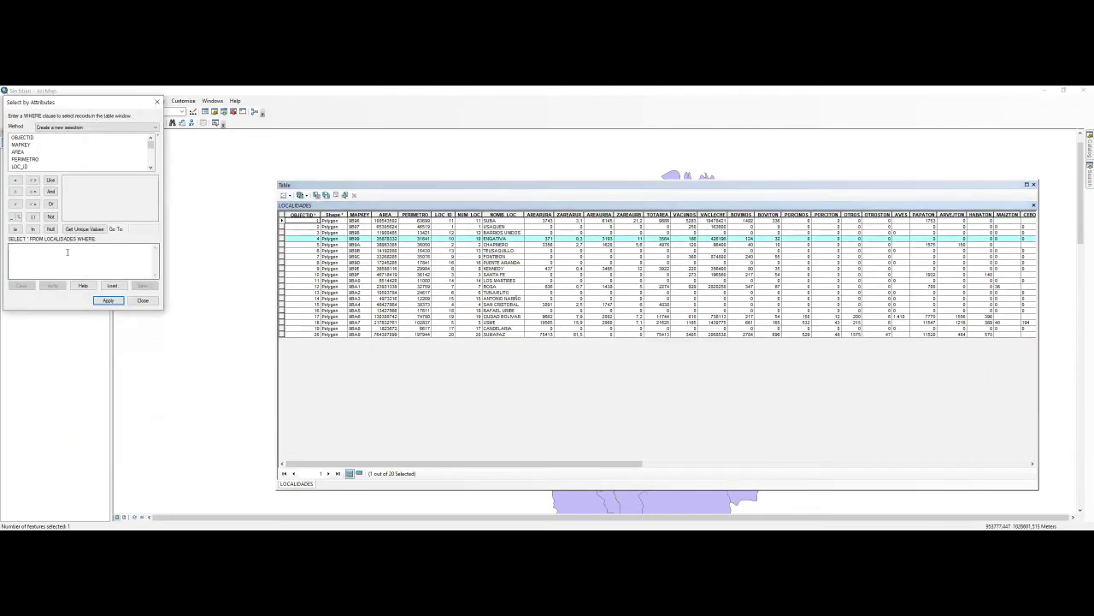
{"action": "left_click", "coordinate": [156, 103]}
{"action": "left_click", "coordinate": [1033, 184]}
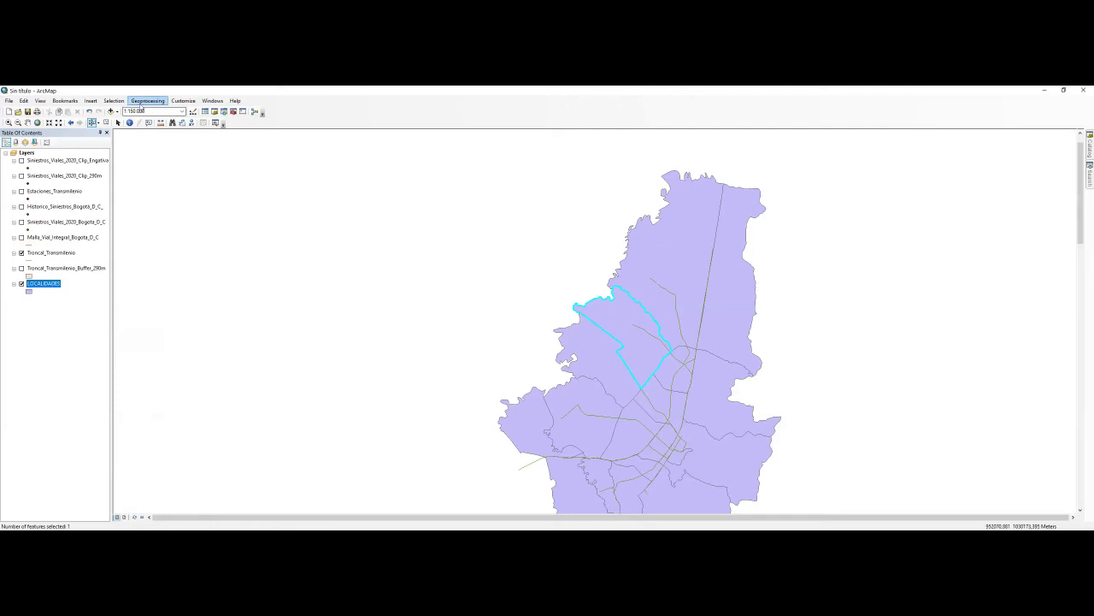
{"action": "left_click", "coordinate": [93, 122]}
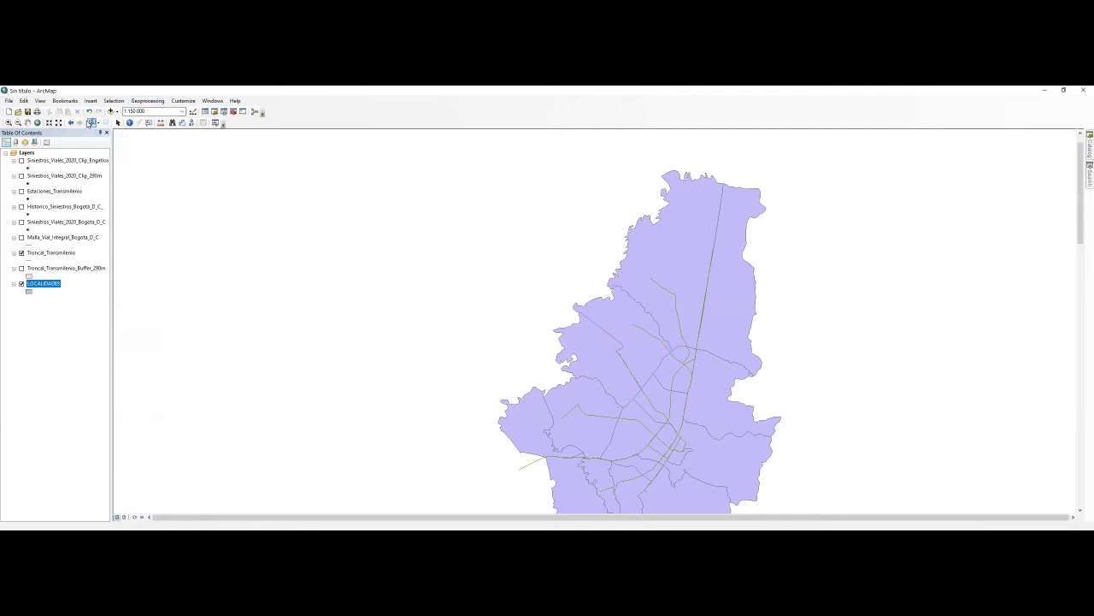
Select several locality polygons directly on the map, ending with Engativá as the selected one.
{"action": "left_click", "coordinate": [93, 122]}
{"action": "left_click", "coordinate": [681, 249]}
{"action": "left_click", "coordinate": [737, 304]}
{"action": "left_click", "coordinate": [637, 343]}
{"action": "left_click", "coordinate": [603, 374]}
{"action": "left_click", "coordinate": [723, 432]}
{"action": "left_click", "coordinate": [630, 339]}
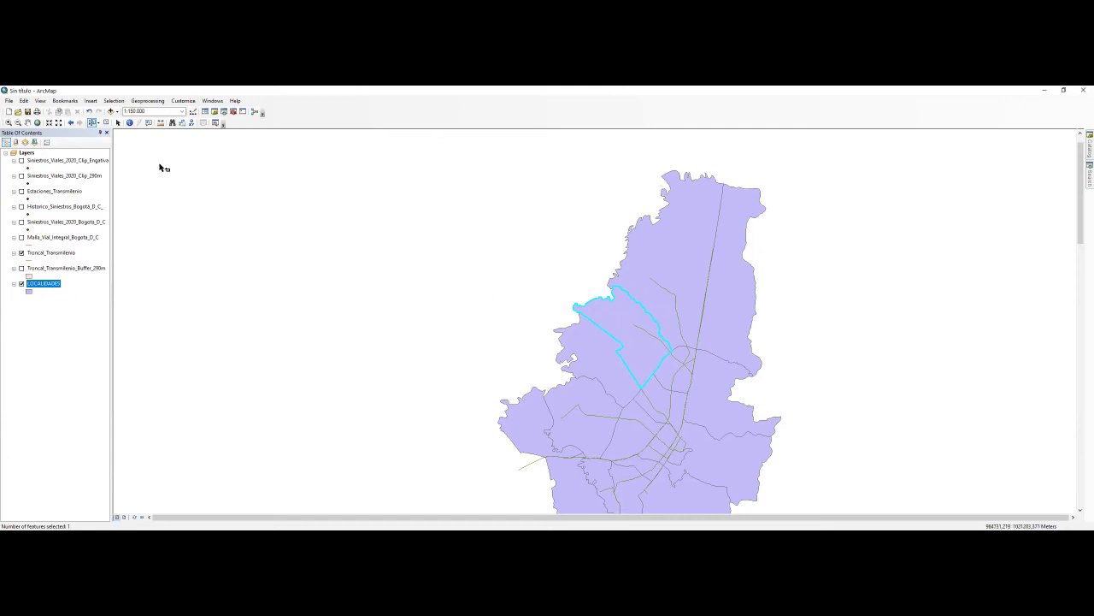
Show the Siniestros_Viales_2020_Bogota_D_C layer and set up a clip of it by LOCALIDADES, closing the tool without running it.
{"action": "left_click", "coordinate": [161, 102]}
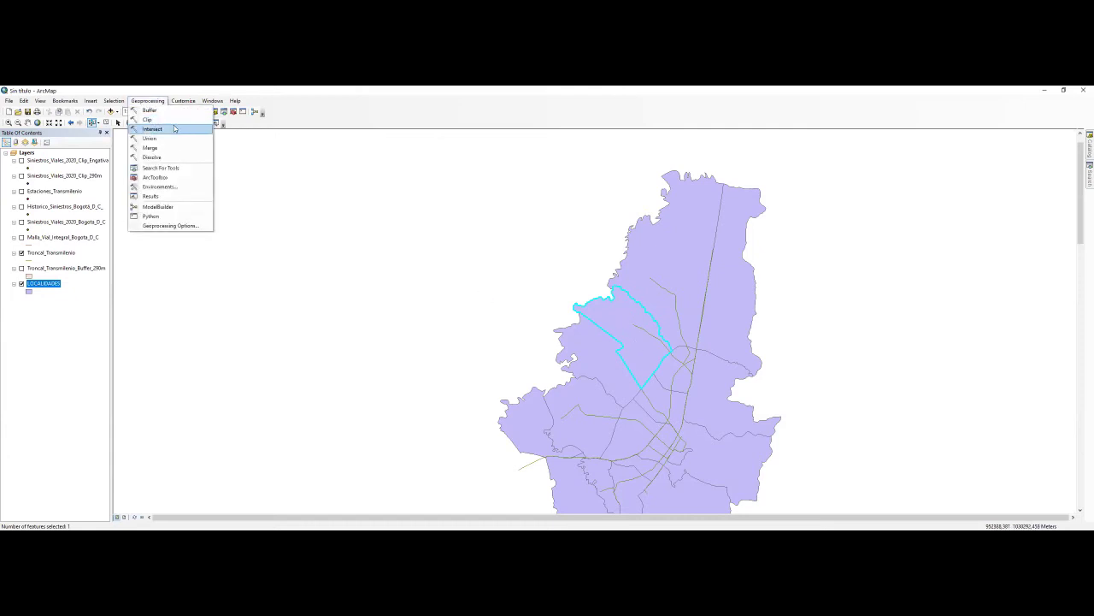
{"action": "key", "text": "Return"}
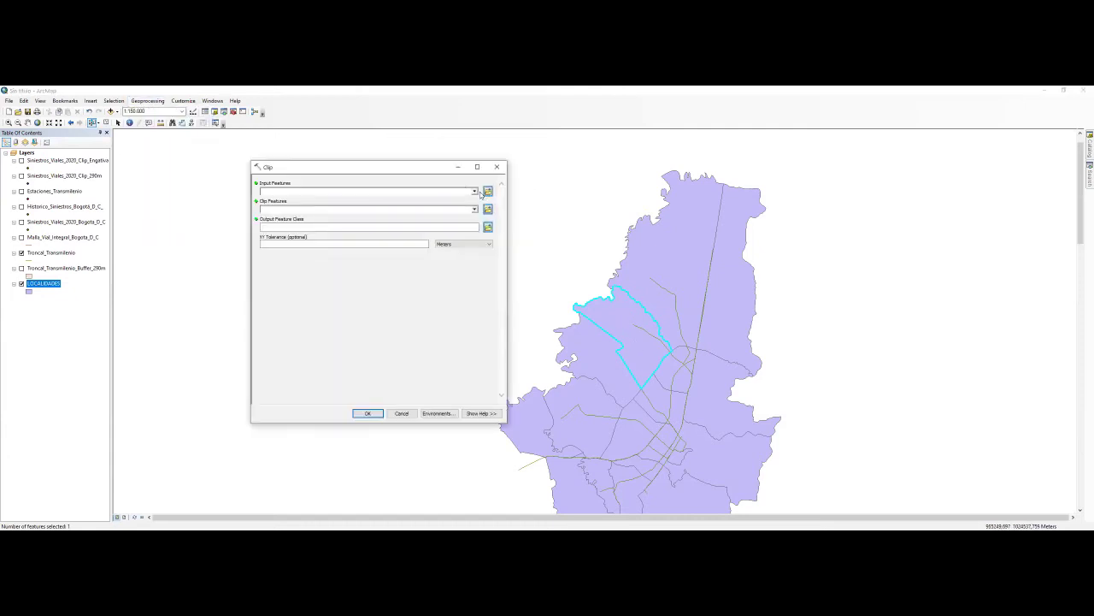
{"action": "left_click", "coordinate": [22, 223]}
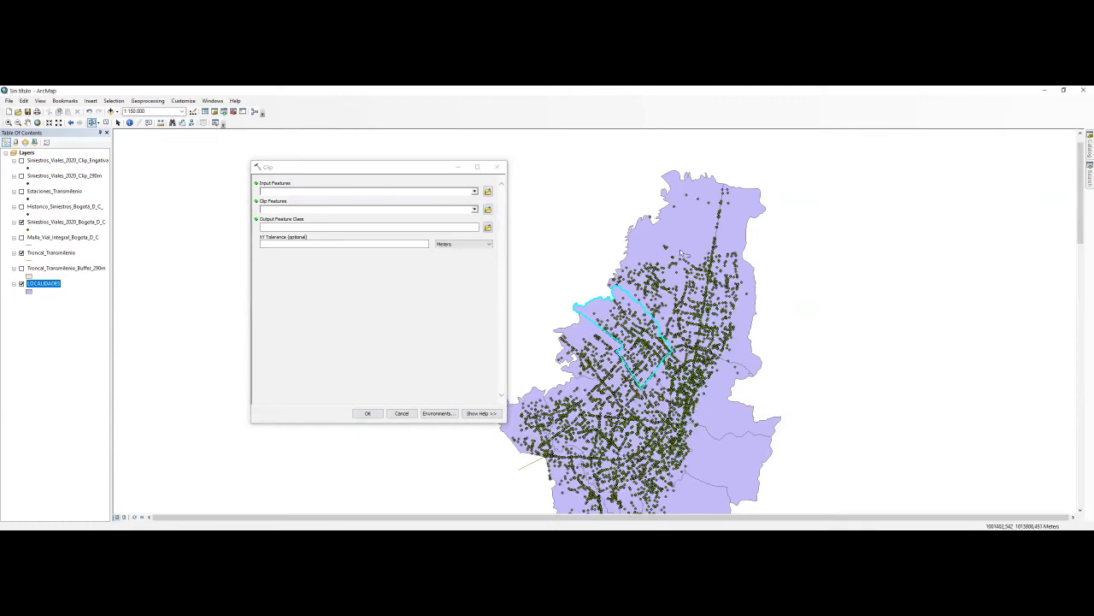
{"action": "left_click", "coordinate": [475, 191]}
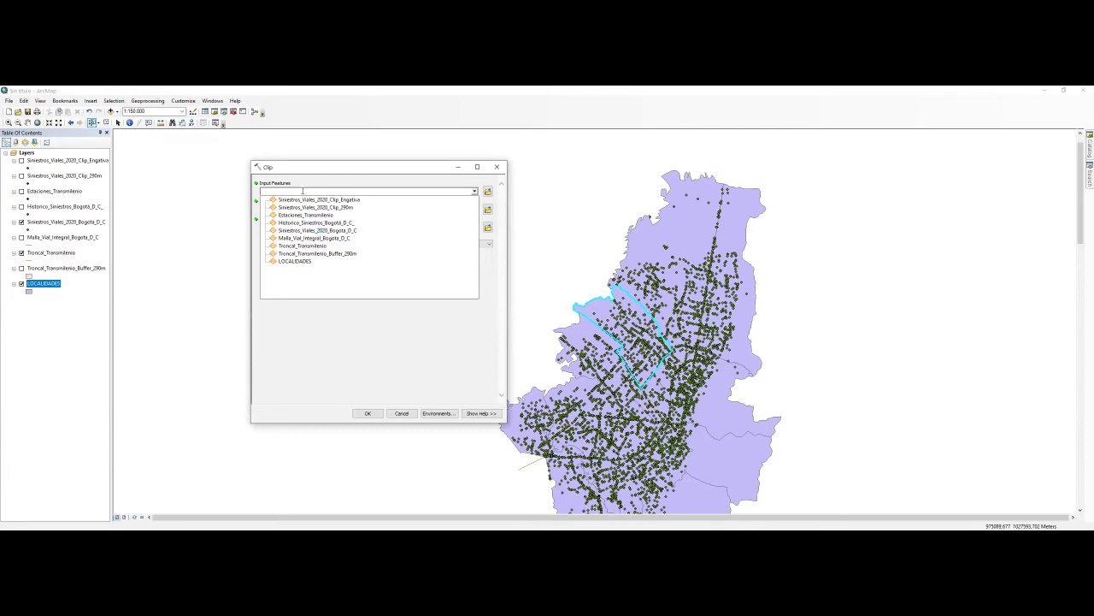
{"action": "left_click", "coordinate": [318, 230]}
{"action": "left_click", "coordinate": [474, 210]}
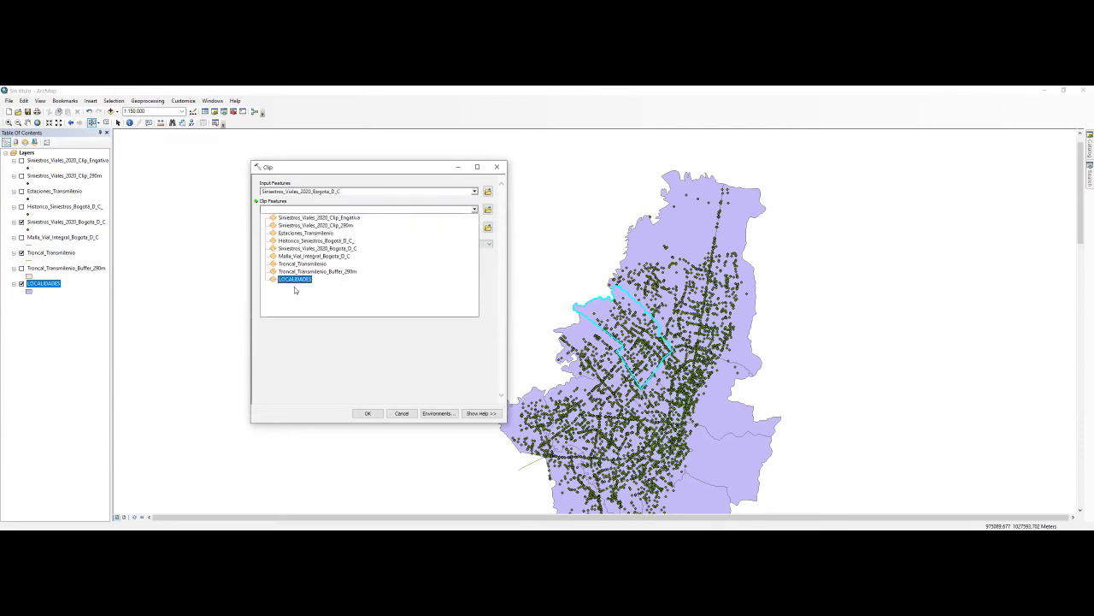
{"action": "left_click", "coordinate": [299, 282]}
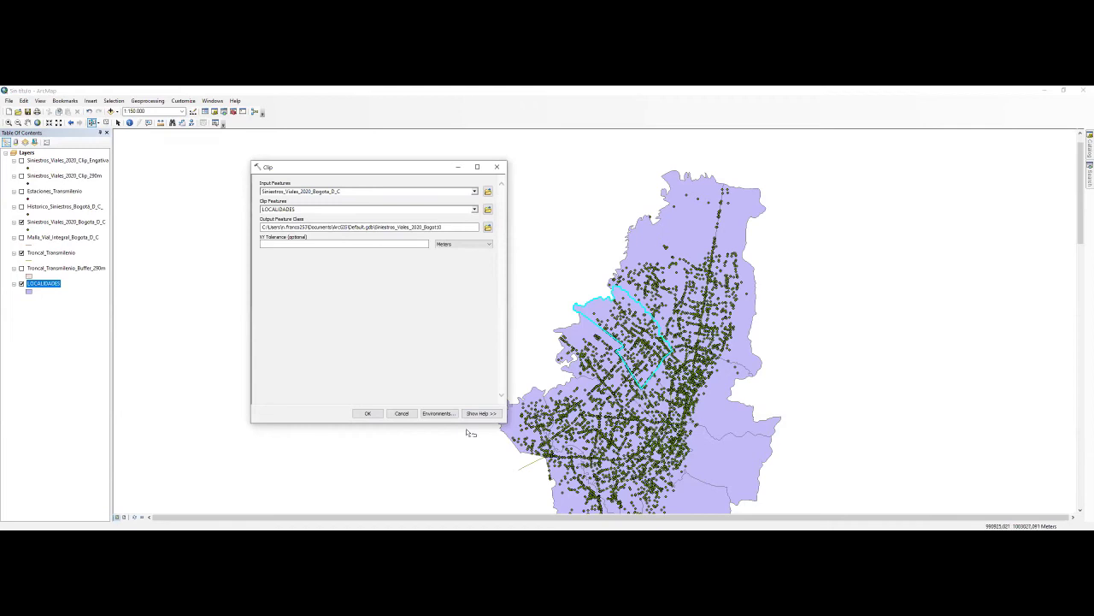
{"action": "left_click", "coordinate": [495, 171]}
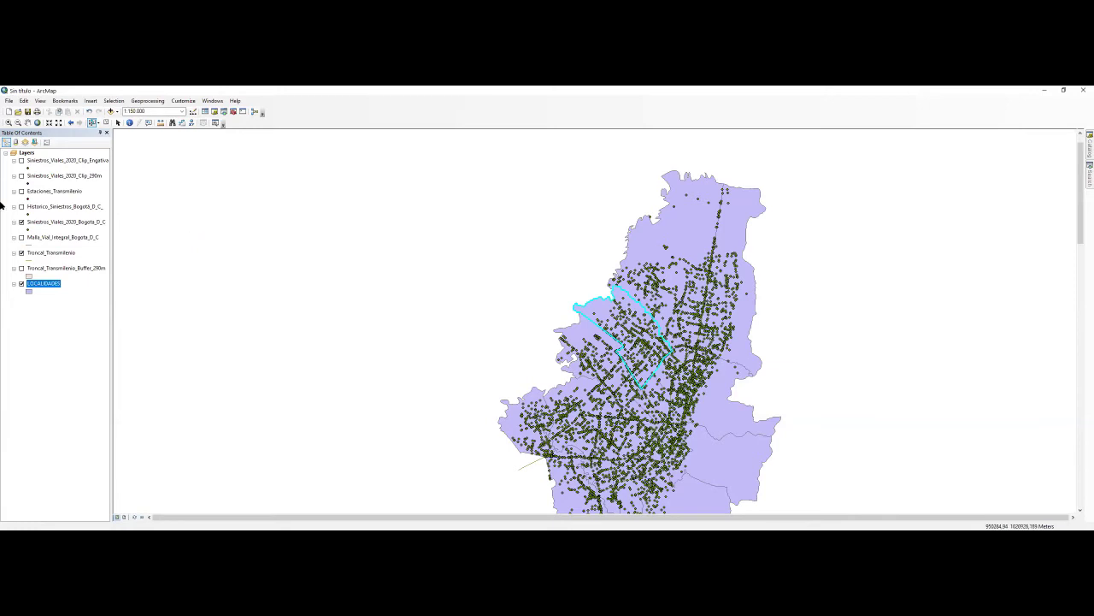
Compare the attribute tables of Siniestros_Viales_2020_Bogota_D_C and the Engativá clip layer.
{"action": "left_click", "coordinate": [67, 222]}
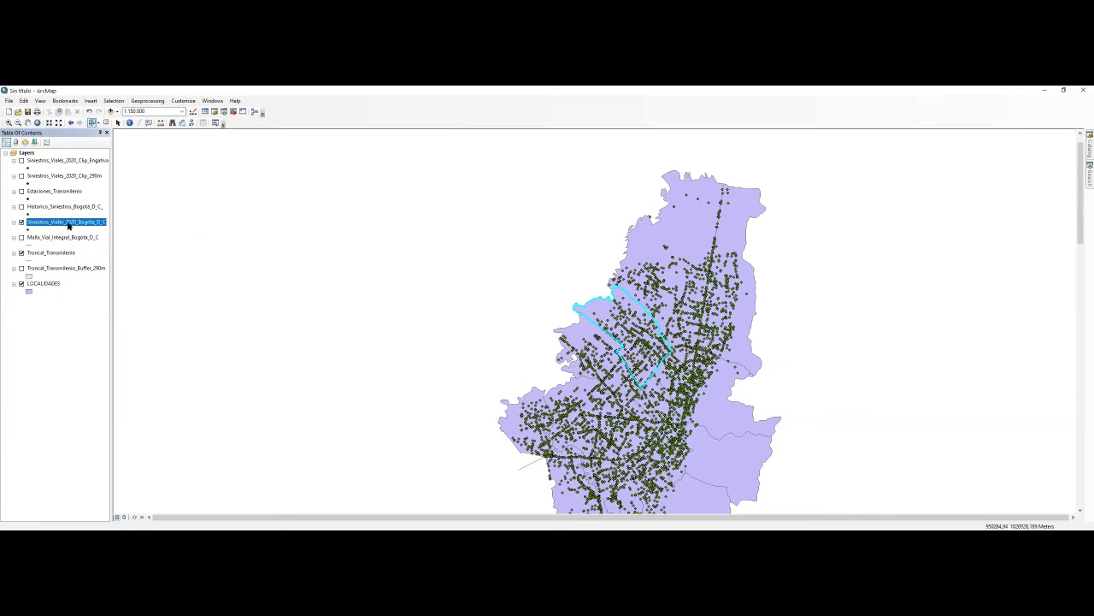
{"action": "right_click", "coordinate": [69, 225]}
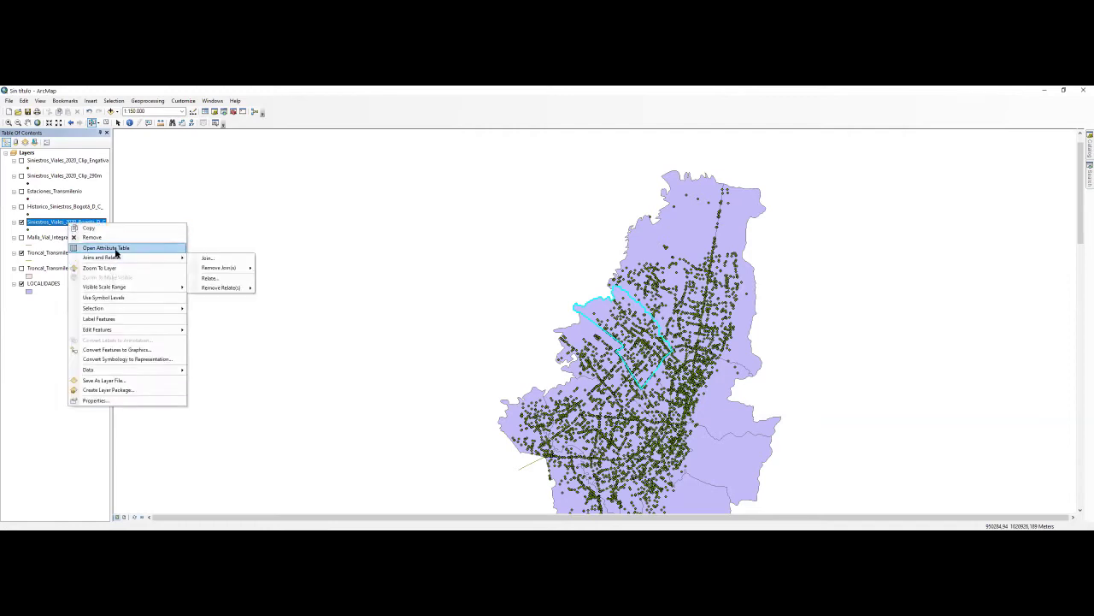
{"action": "left_click", "coordinate": [106, 248]}
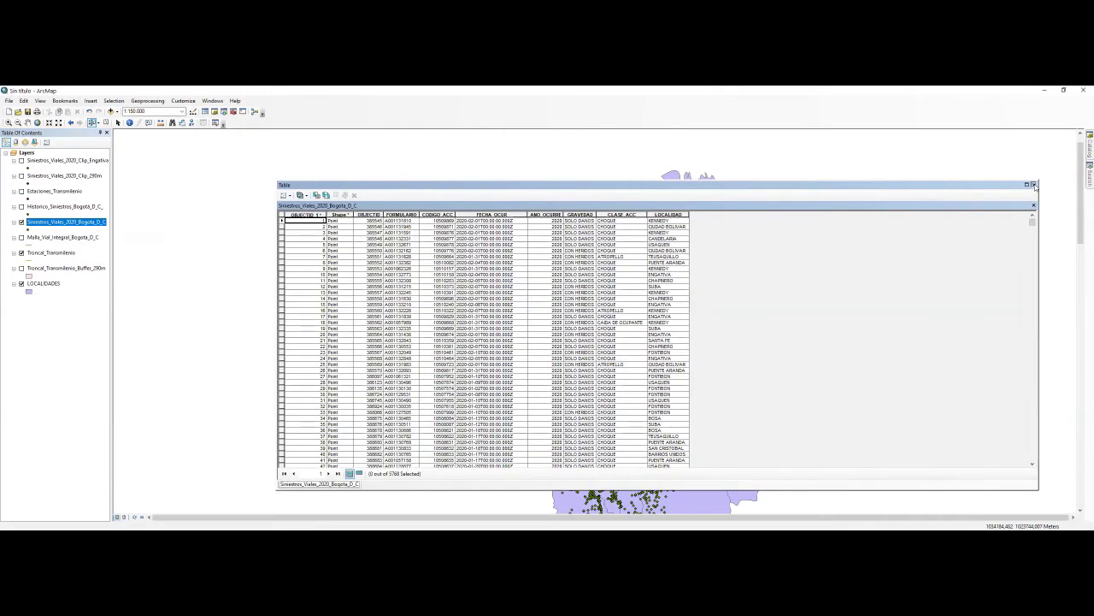
{"action": "left_click", "coordinate": [1034, 188]}
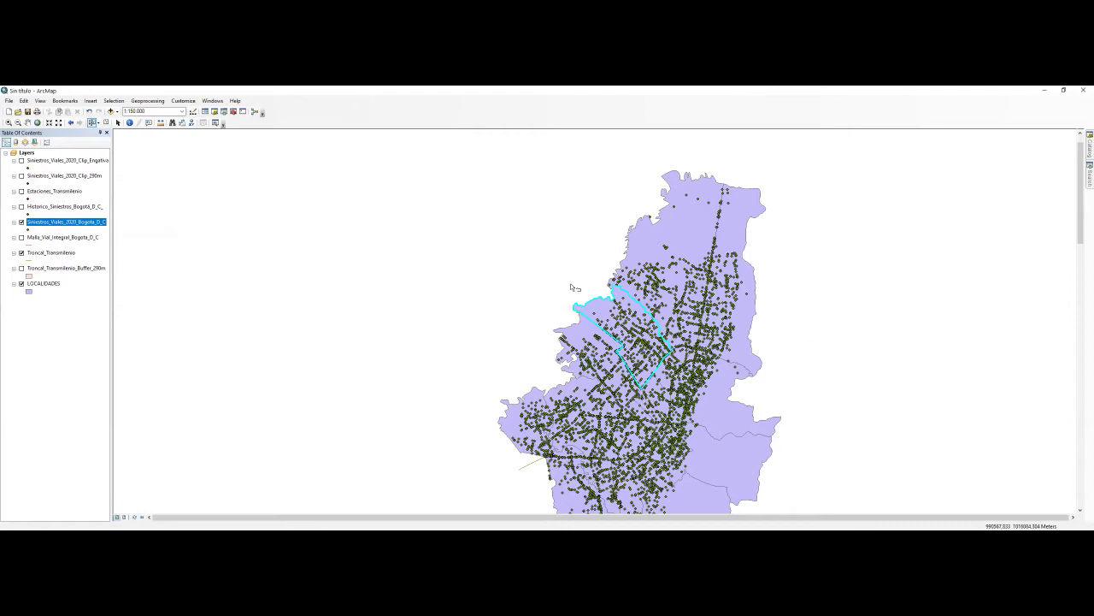
{"action": "left_click", "coordinate": [78, 161]}
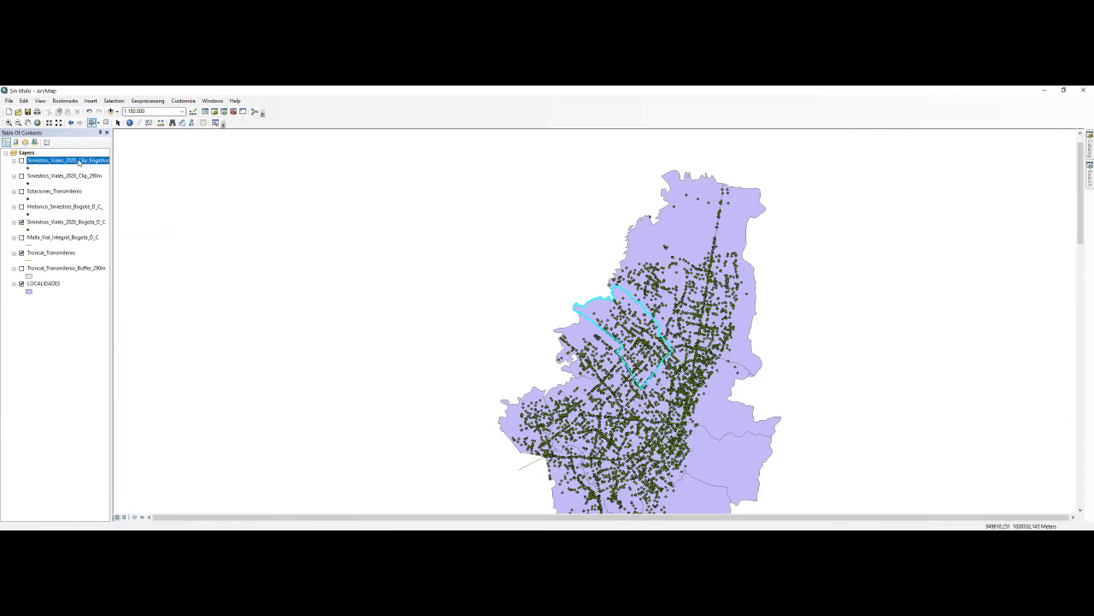
{"action": "right_click", "coordinate": [79, 162]}
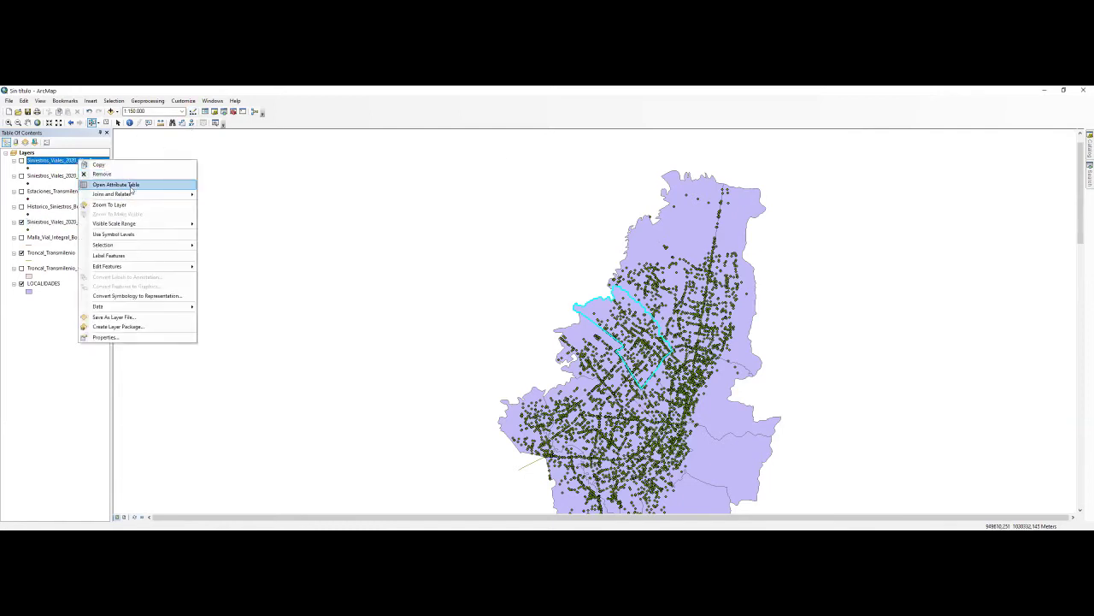
{"action": "left_click", "coordinate": [131, 188]}
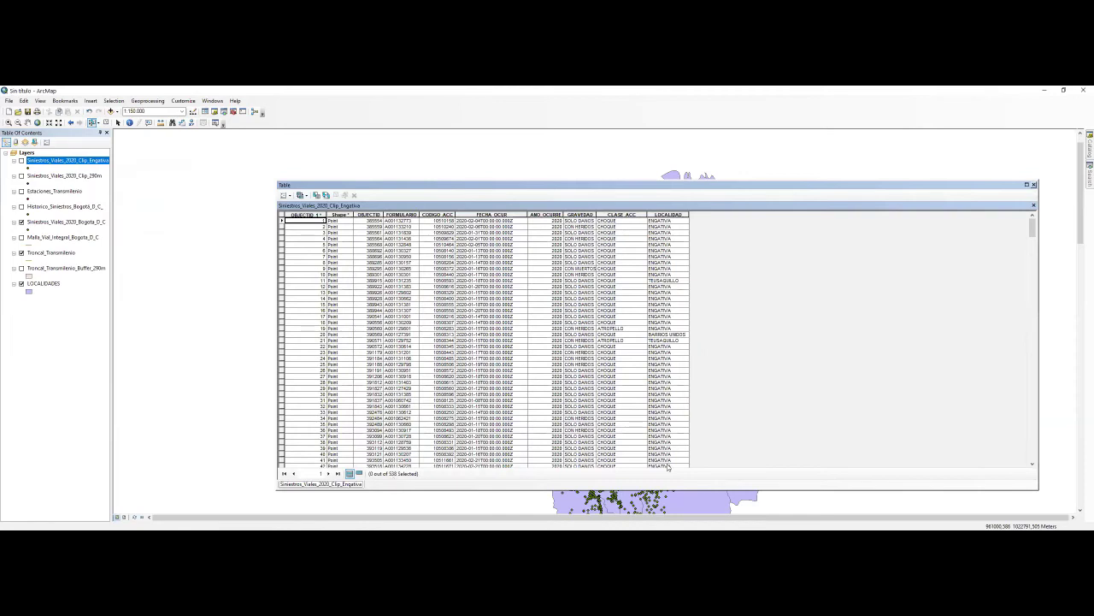
{"action": "left_click", "coordinate": [1034, 185]}
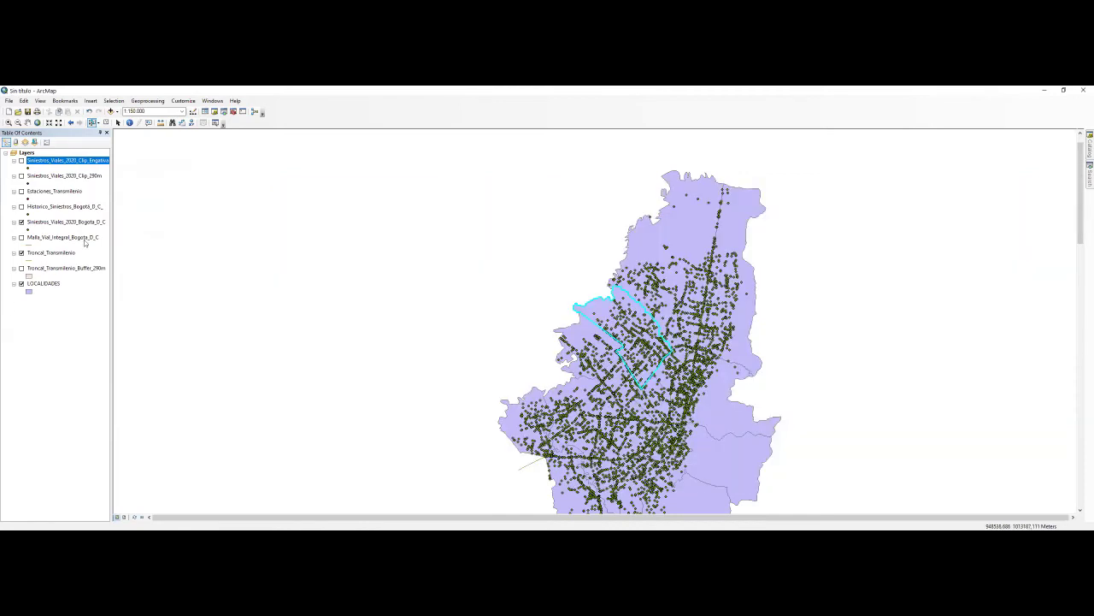
{"action": "right_click", "coordinate": [57, 222]}
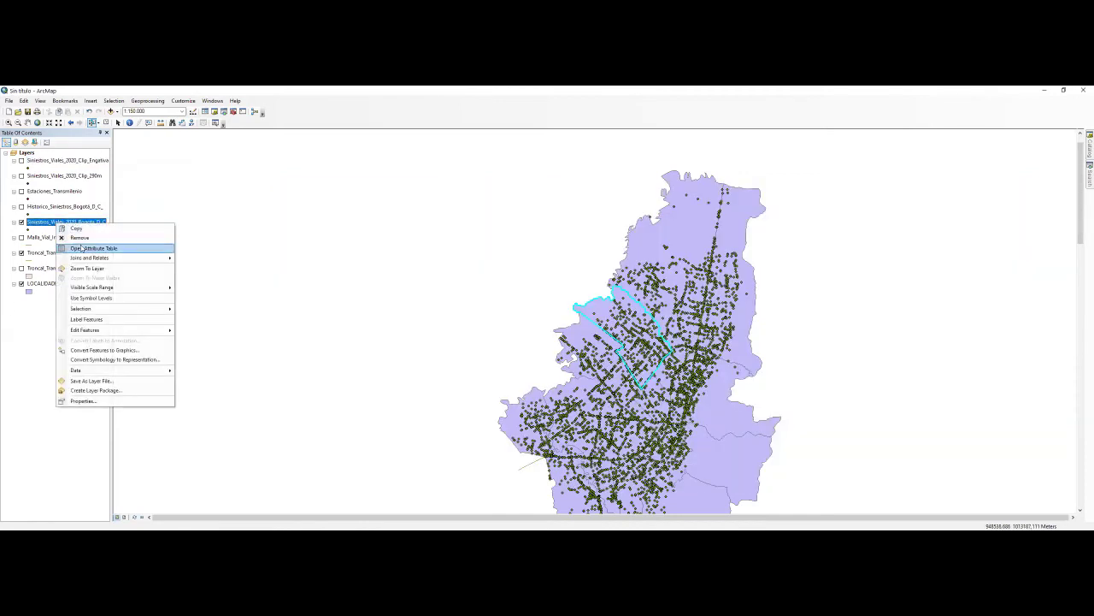
{"action": "left_click", "coordinate": [81, 248]}
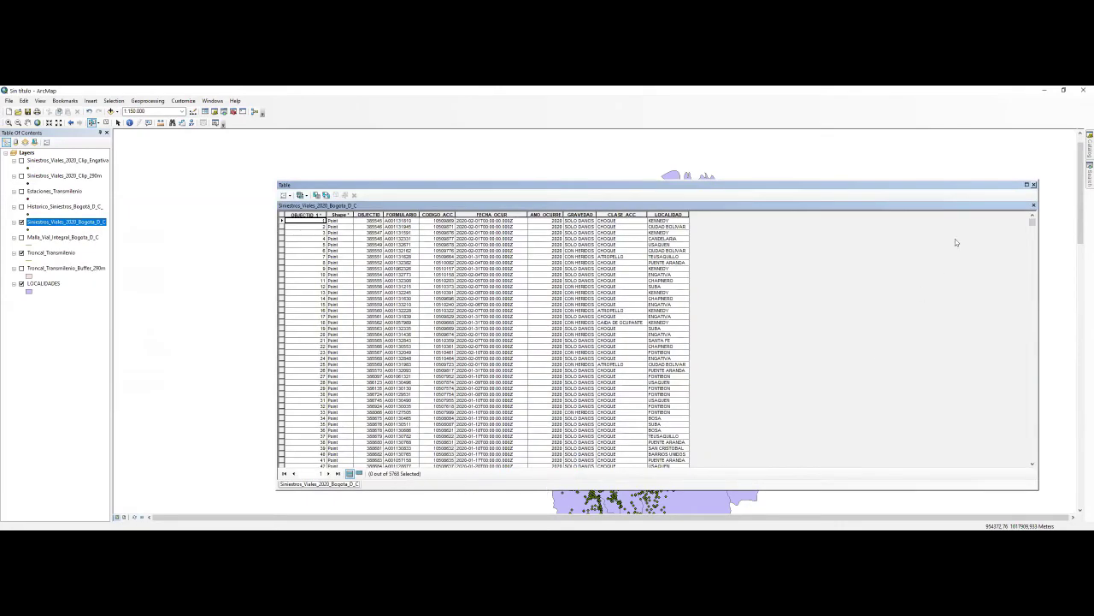
{"action": "left_click", "coordinate": [1034, 184]}
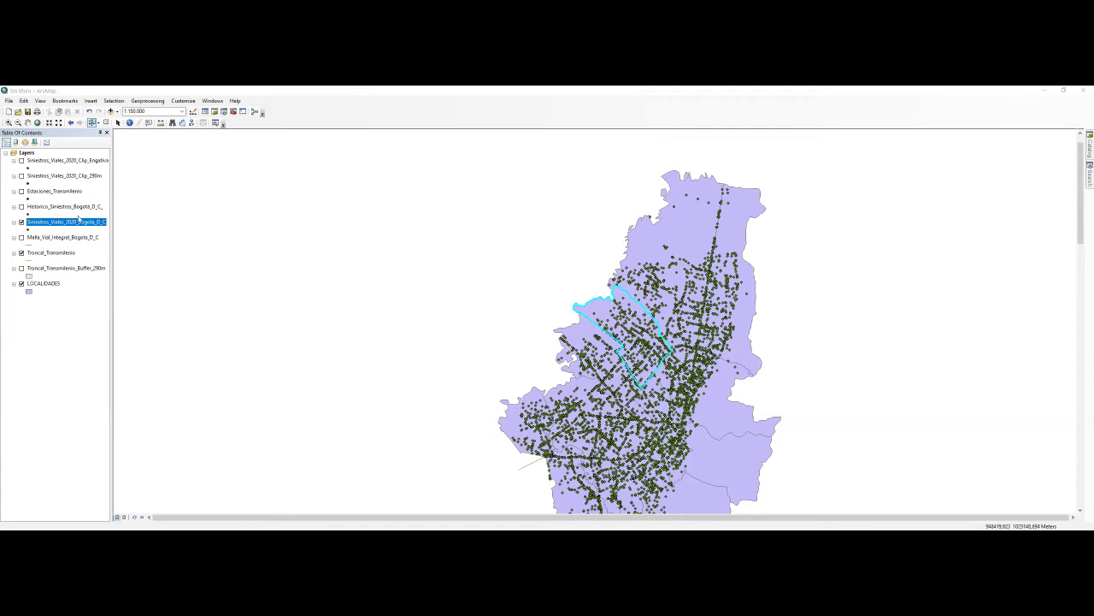
Review the table options available for Siniestros_Viales_2020_Bogota_D_C in its attribute table, and close the table.
{"action": "right_click", "coordinate": [74, 224]}
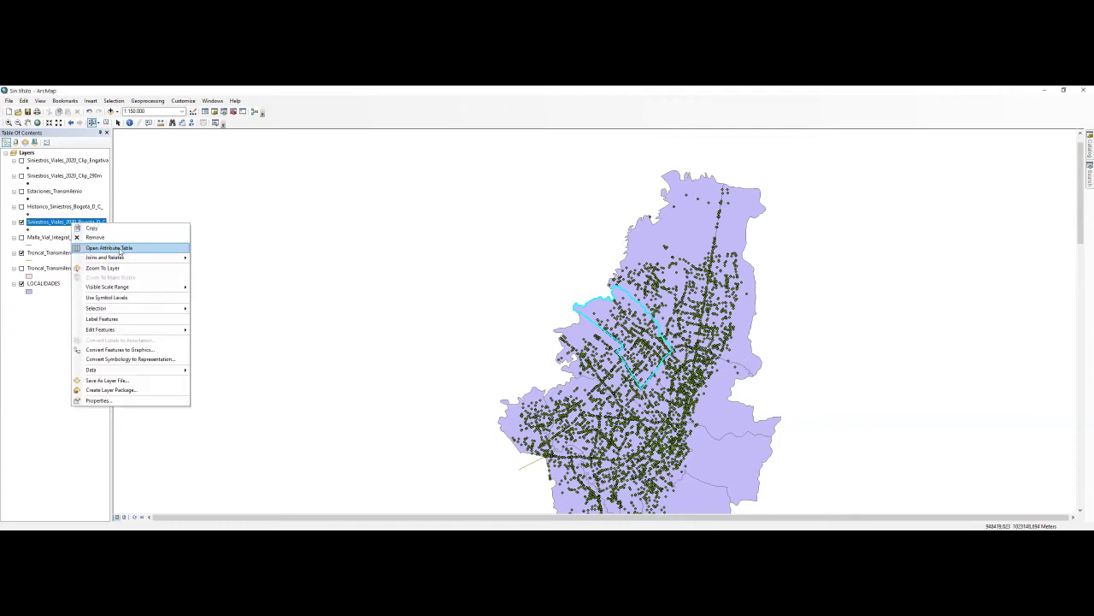
{"action": "left_click", "coordinate": [120, 248]}
{"action": "left_click", "coordinate": [287, 195]}
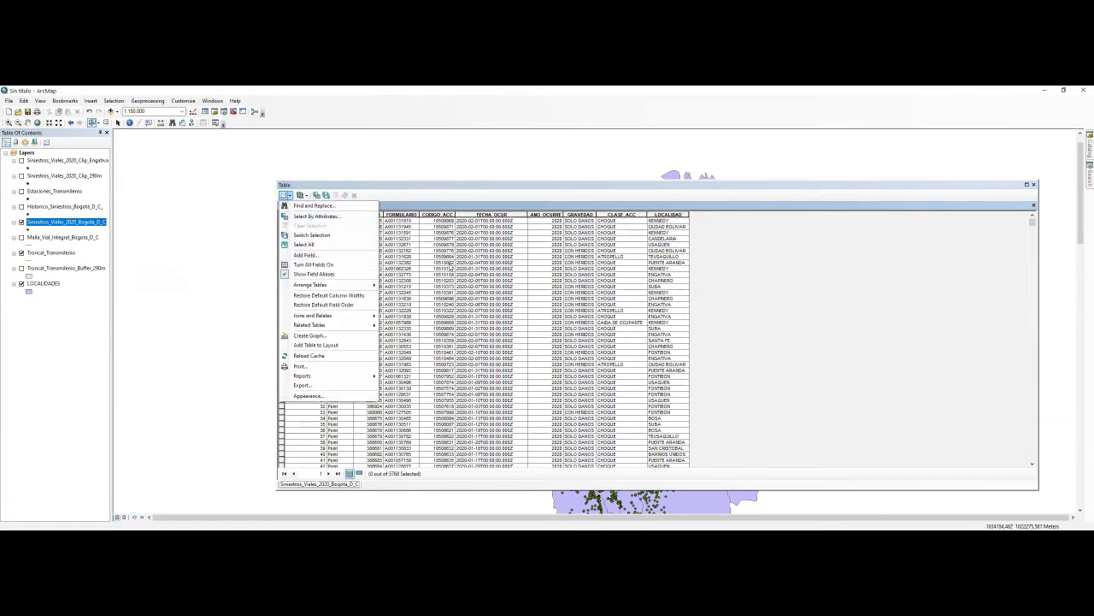
{"action": "left_click", "coordinate": [1035, 185]}
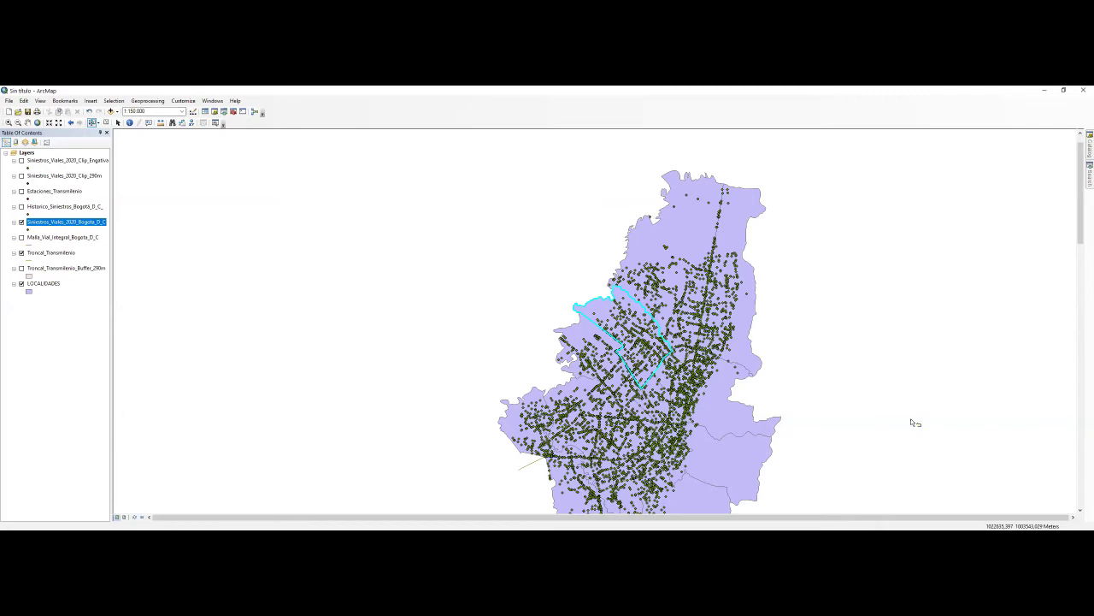
Clip Malla_Vial_Integral_Bogota_D_C by Troncal_Transmilenio_Buffer_290m using the default output path.
{"action": "left_click", "coordinate": [143, 100]}
{"action": "left_click", "coordinate": [158, 120]}
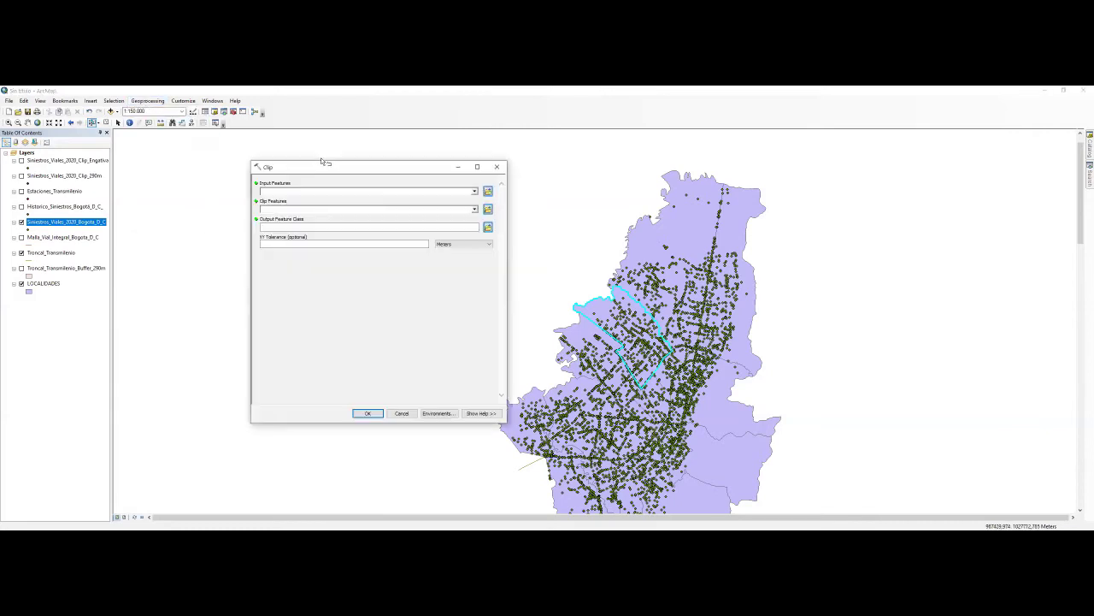
{"action": "left_click", "coordinate": [474, 191]}
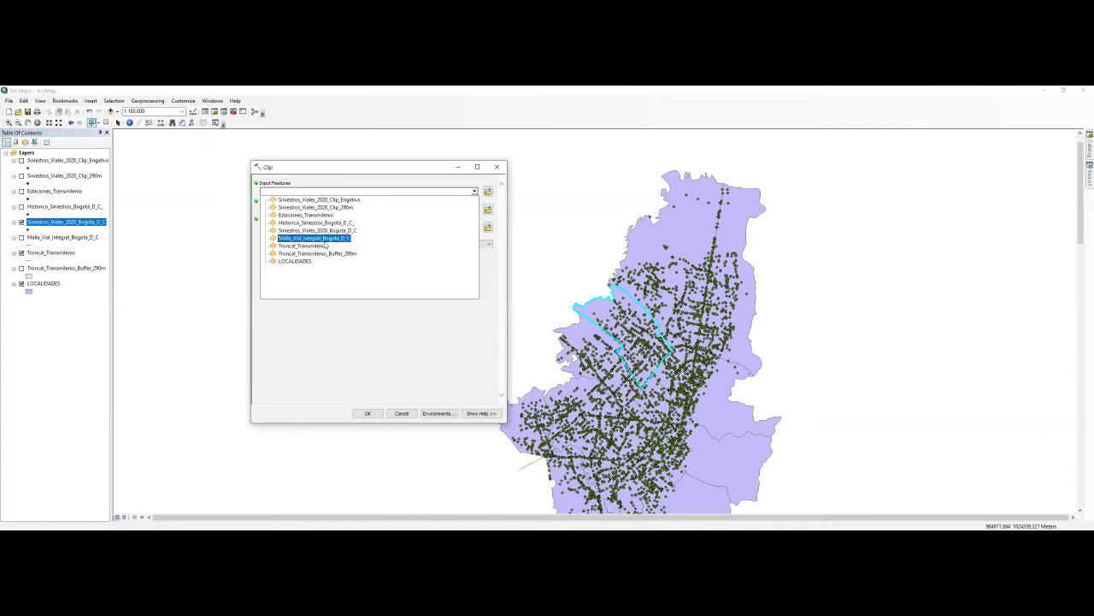
{"action": "left_click", "coordinate": [323, 238]}
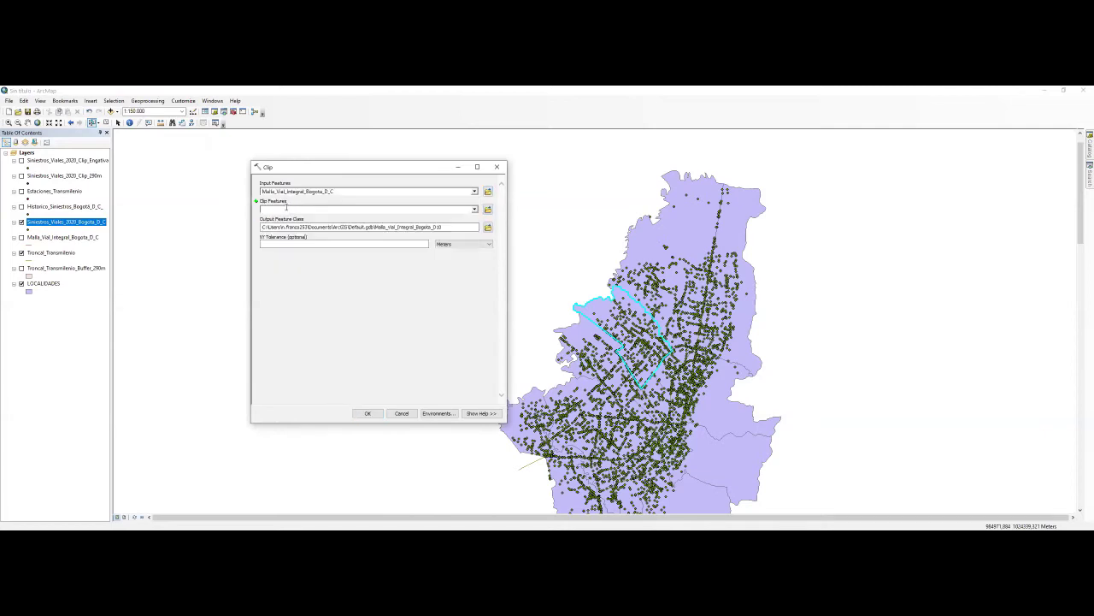
{"action": "left_click", "coordinate": [475, 211]}
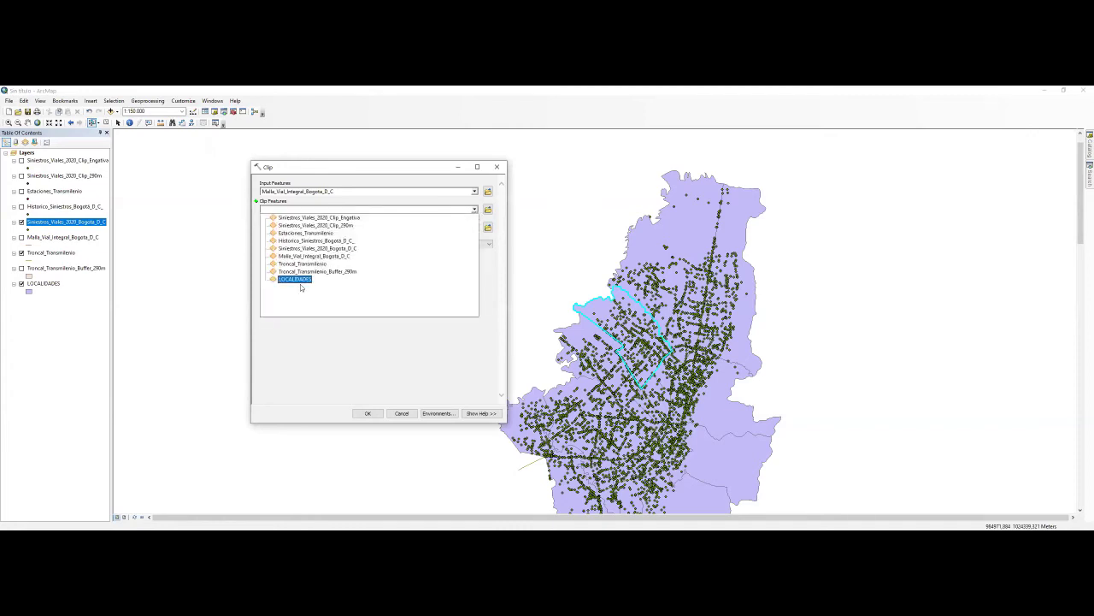
{"action": "left_click", "coordinate": [317, 271]}
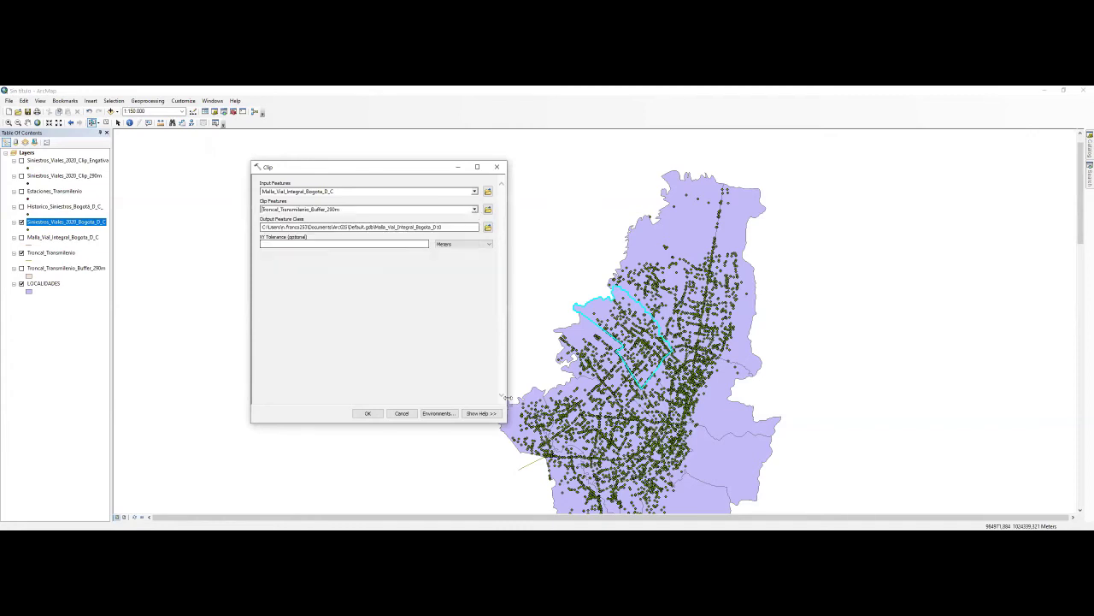
{"action": "left_click", "coordinate": [370, 413]}
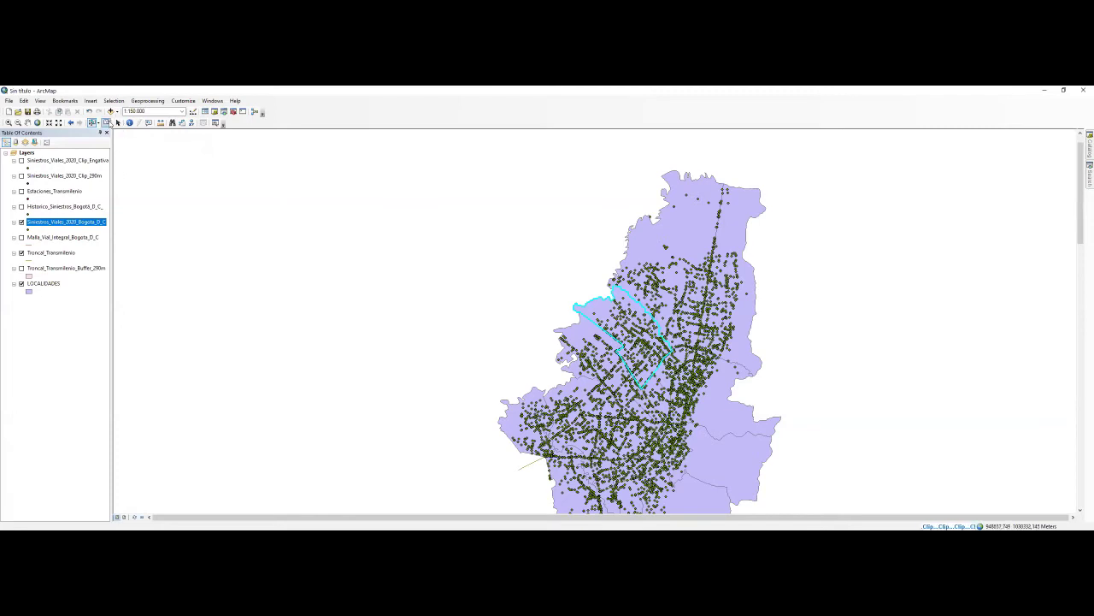
Clear the feature selection and remove the newly clipped road network layer from the map.
{"action": "left_click", "coordinate": [106, 123]}
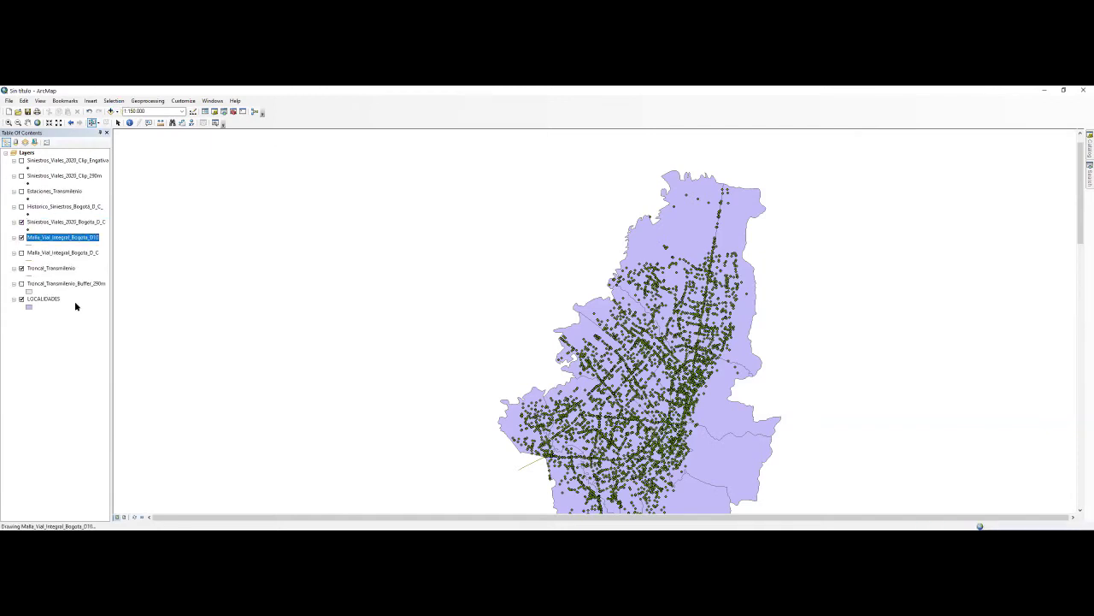
{"action": "right_click", "coordinate": [67, 239]}
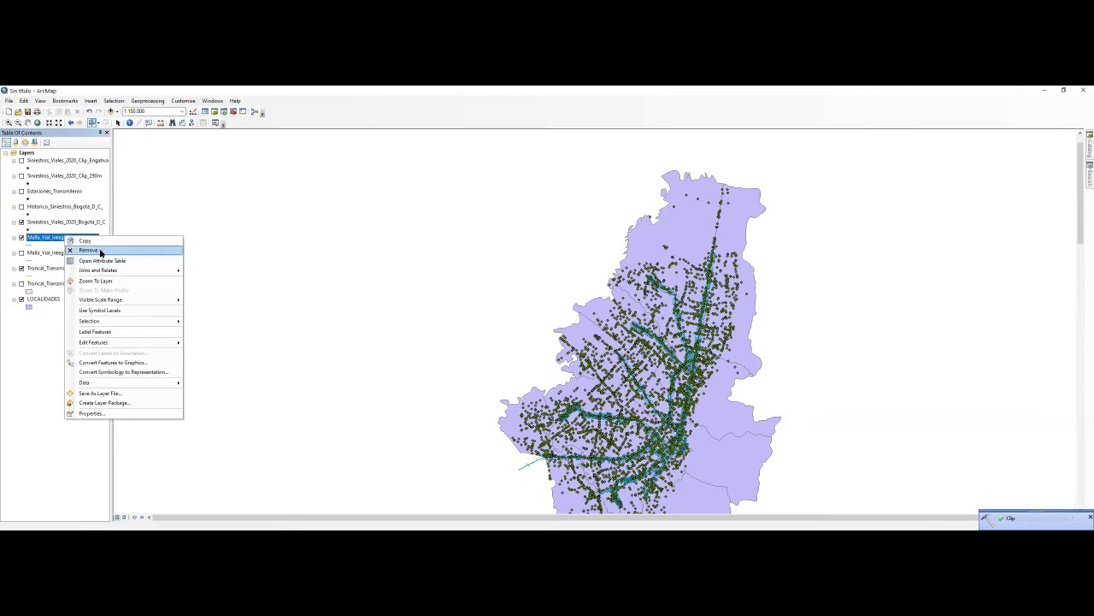
{"action": "left_click", "coordinate": [94, 250]}
Run Clip again on Malla_Vial_Integral_Bogota_D_C with Troncal_Transmilenio_Buffer_290m as the clip features, keeping the default output.
{"action": "left_click", "coordinate": [149, 99]}
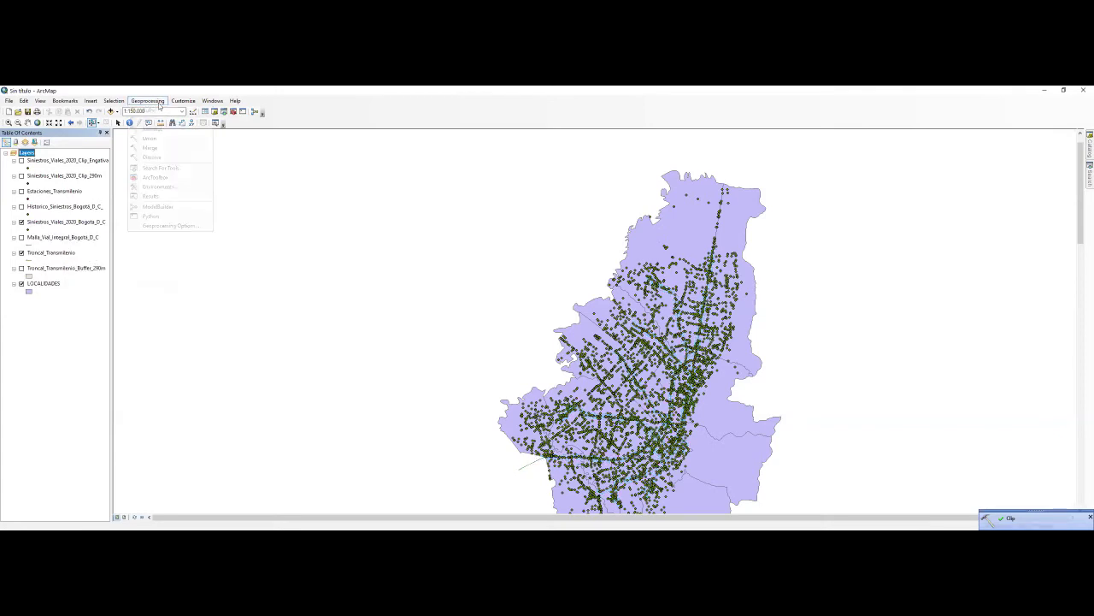
{"action": "left_click", "coordinate": [161, 124]}
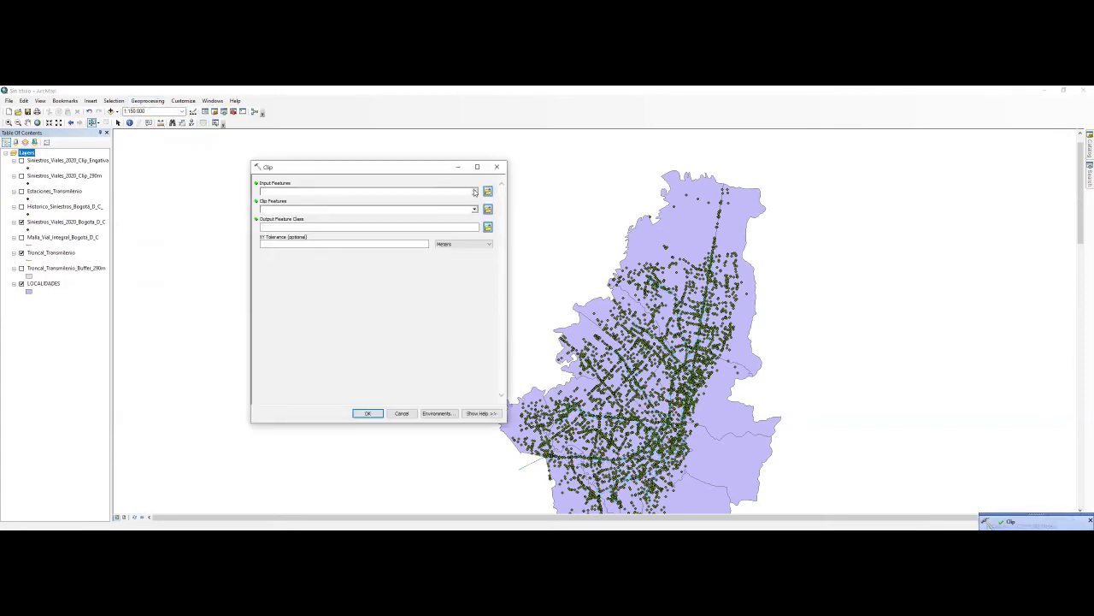
{"action": "left_click", "coordinate": [474, 190]}
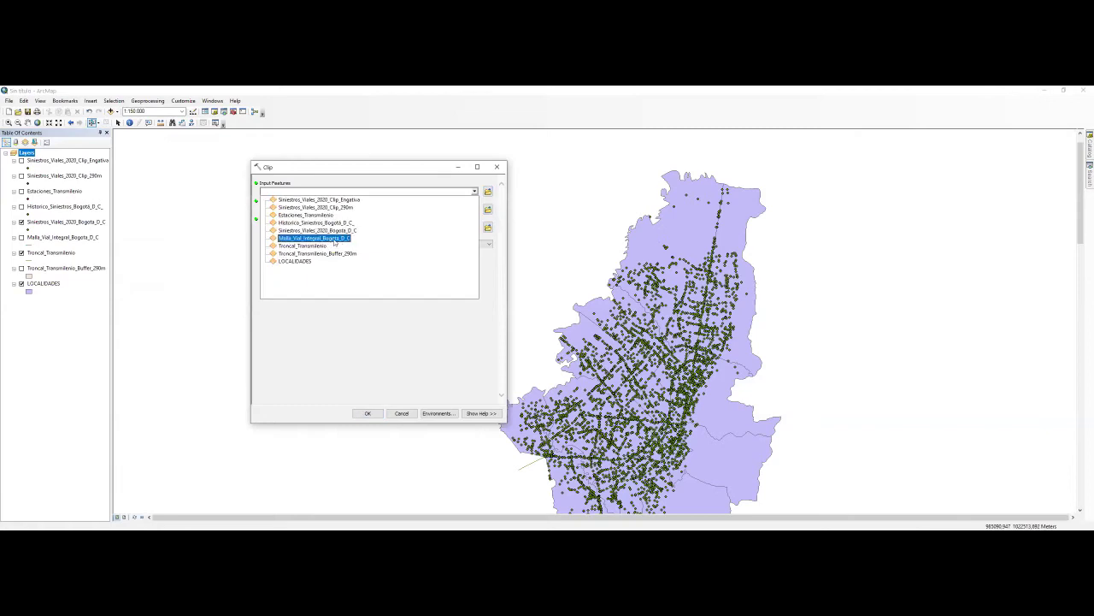
{"action": "left_click", "coordinate": [334, 238]}
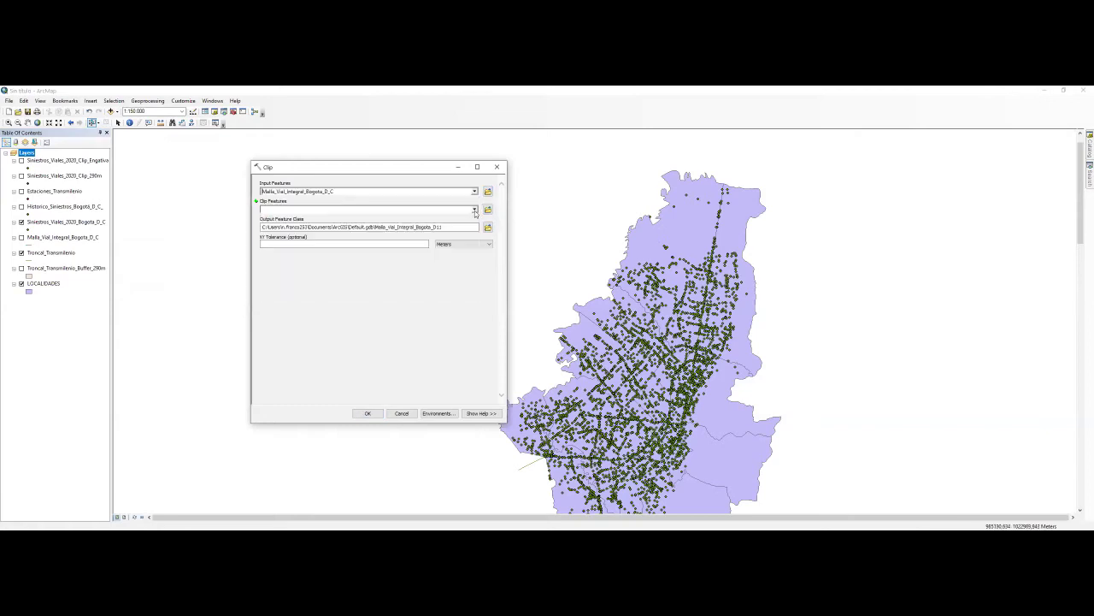
{"action": "left_click", "coordinate": [474, 209]}
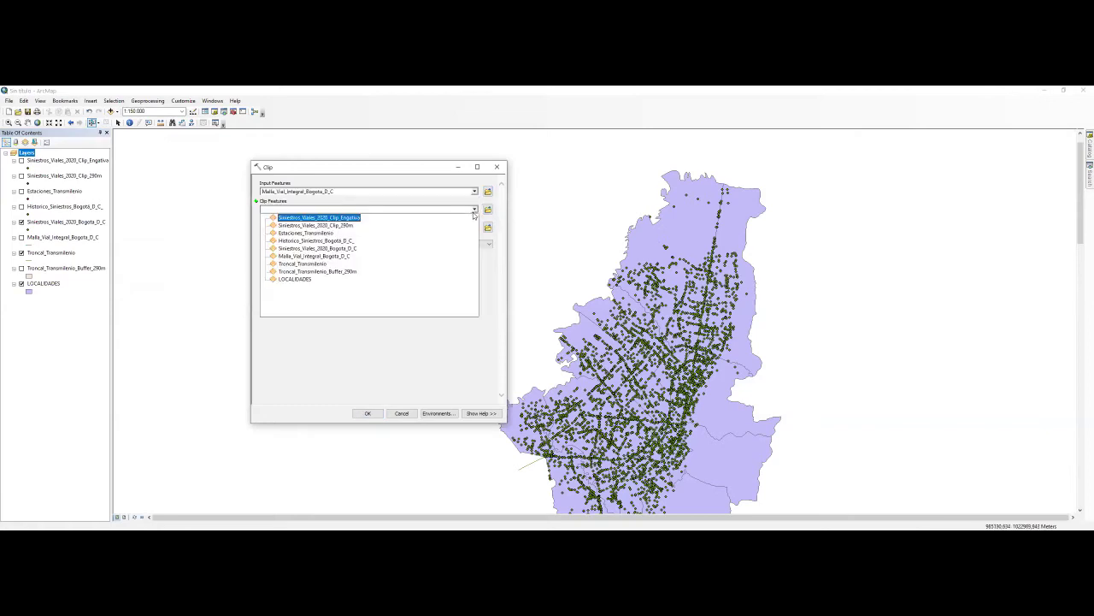
{"action": "left_click", "coordinate": [348, 271]}
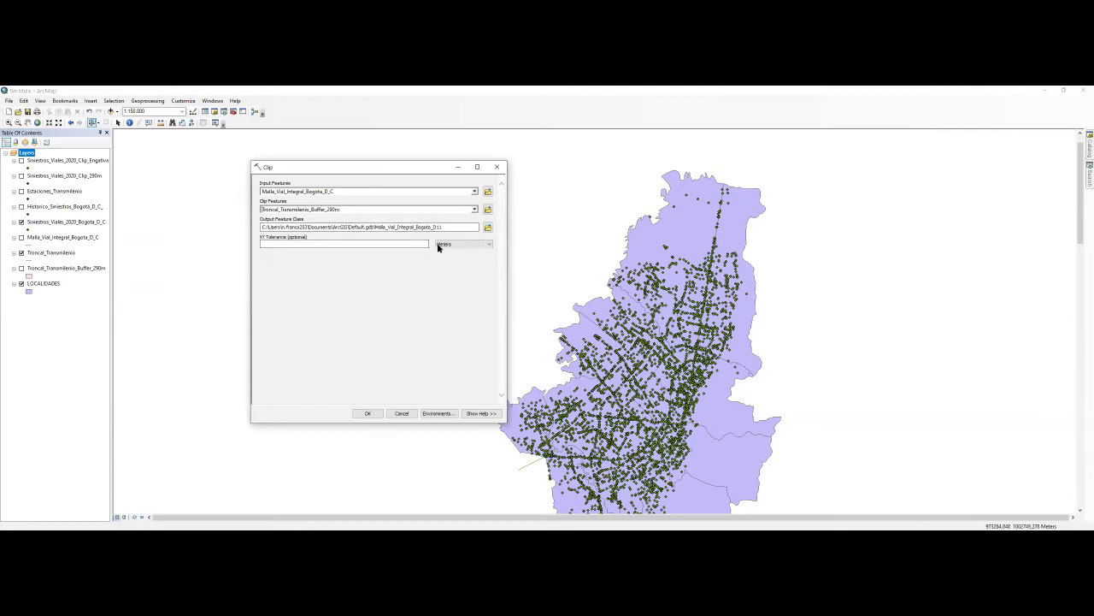
{"action": "left_click", "coordinate": [366, 414]}
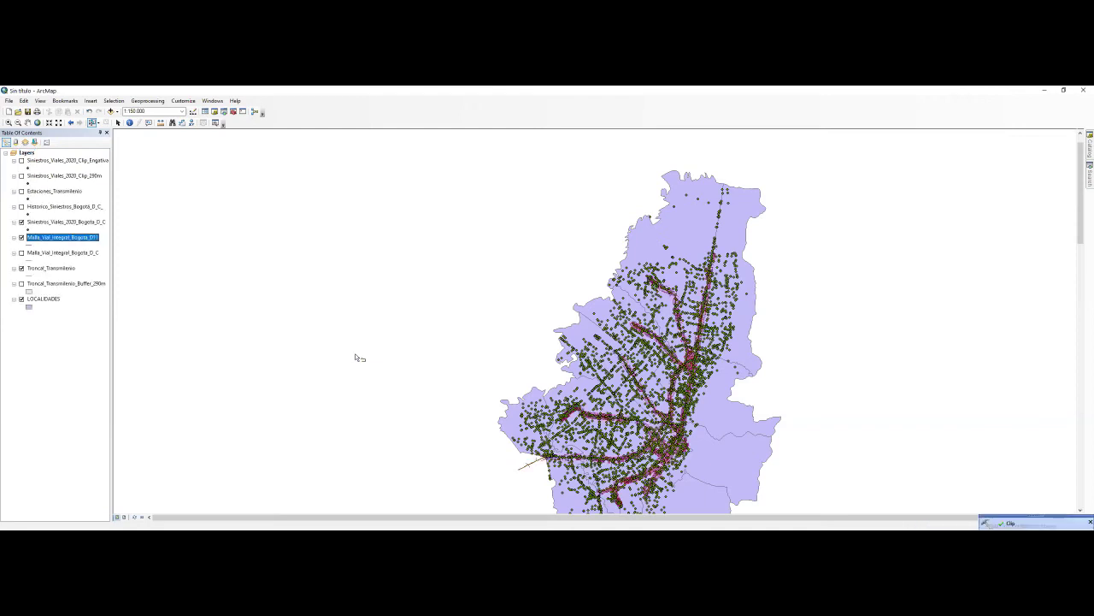
Rename the new clipped road network layer as Malla_Vial_Integral_Bogota_clip_290m and hide Siniestros_Viales_2020_Bogota_D_C.
{"action": "left_click", "coordinate": [86, 240]}
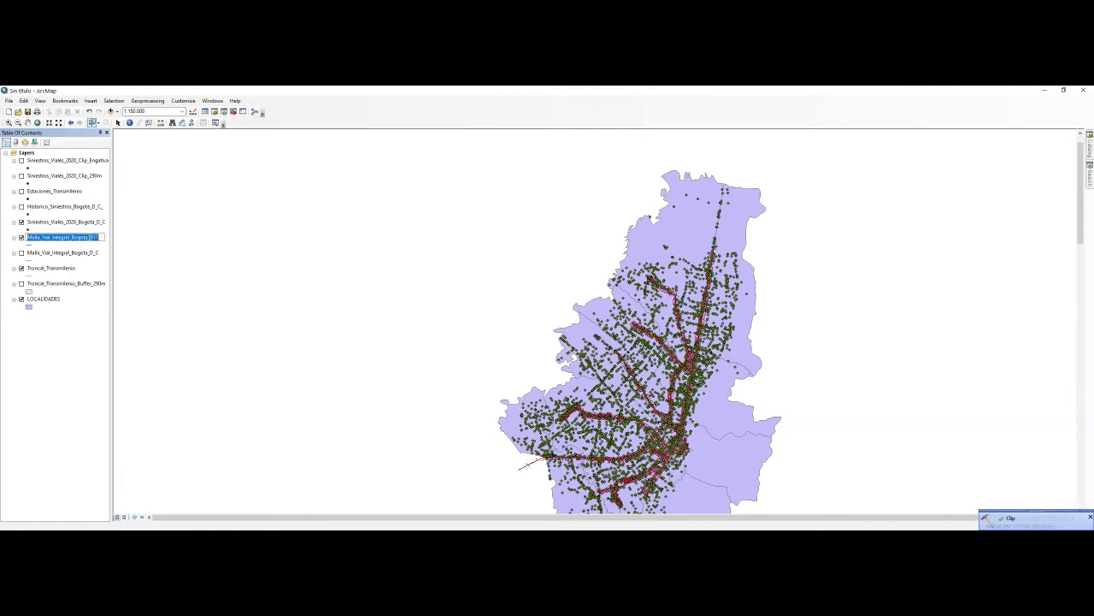
{"action": "left_click", "coordinate": [92, 237]}
{"action": "left_click_drag", "start_coordinate": [91, 237], "coordinate": [99, 237]}
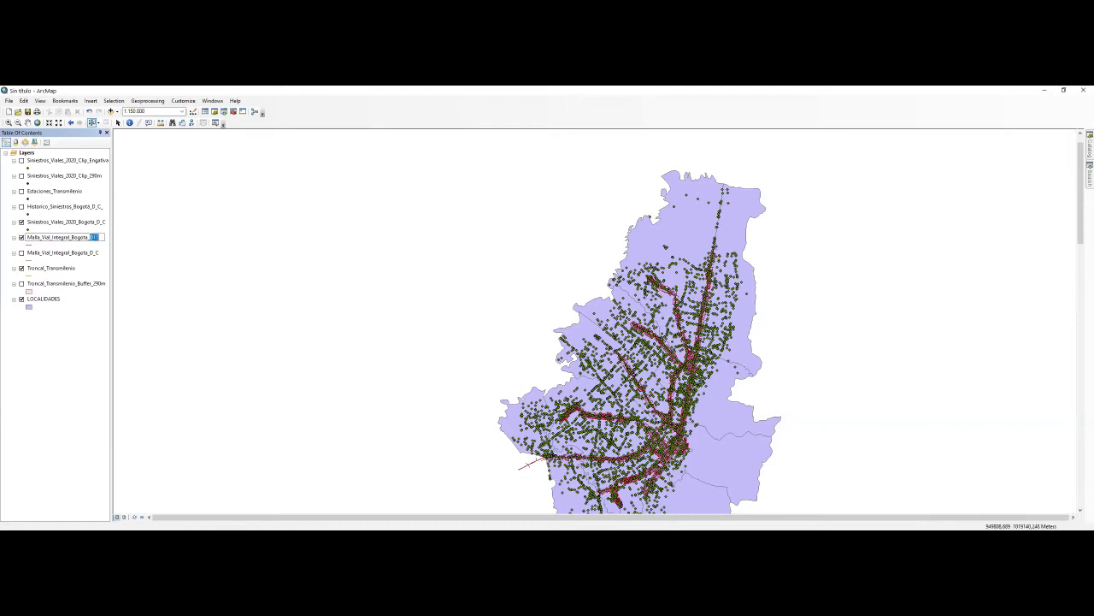
{"action": "type", "text": "D"}
{"action": "type", "text": "lip_"}
{"action": "key", "text": "End"}
{"action": "key", "text": "Return"}
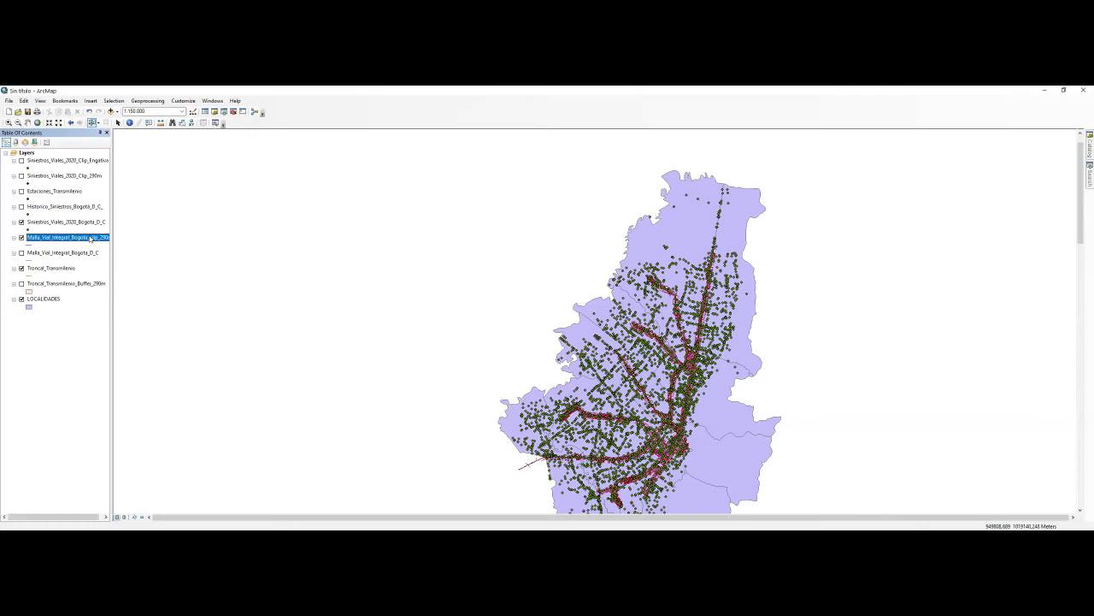
{"action": "left_click", "coordinate": [21, 222]}
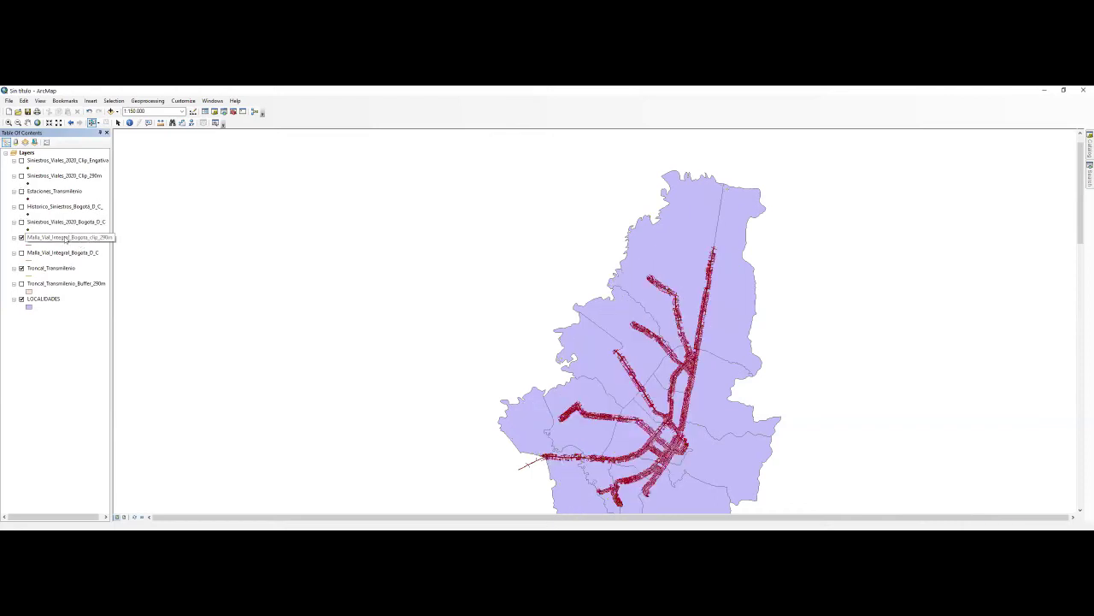
Add a Double field named Longitud_km to the attribute table of Malla_Vial_Integral_Bogota_clip_290m.
{"action": "right_click", "coordinate": [66, 240]}
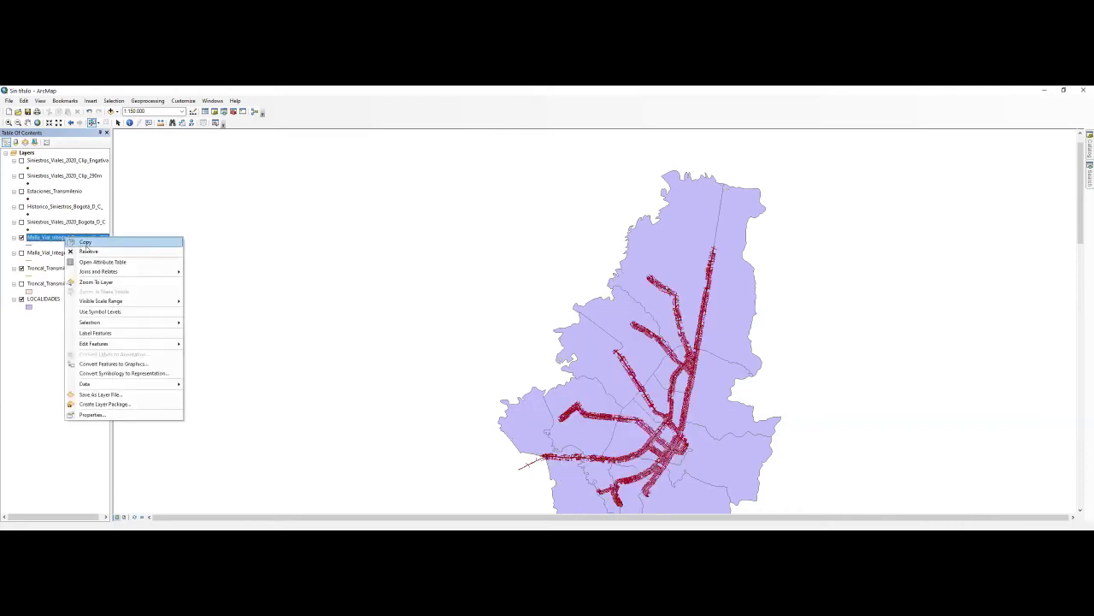
{"action": "left_click", "coordinate": [130, 266]}
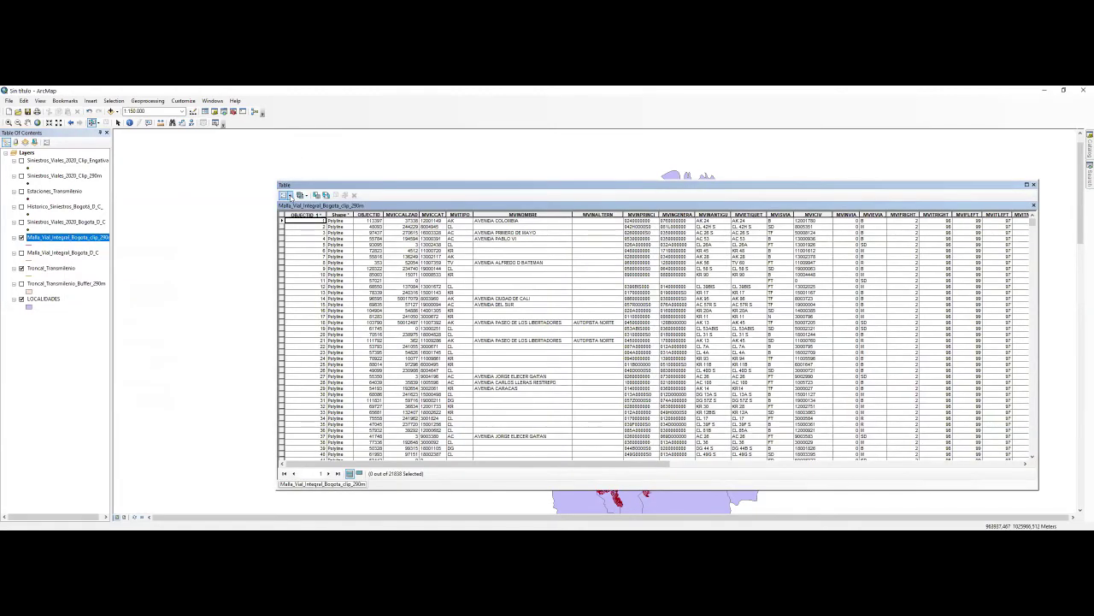
{"action": "left_click", "coordinate": [289, 195]}
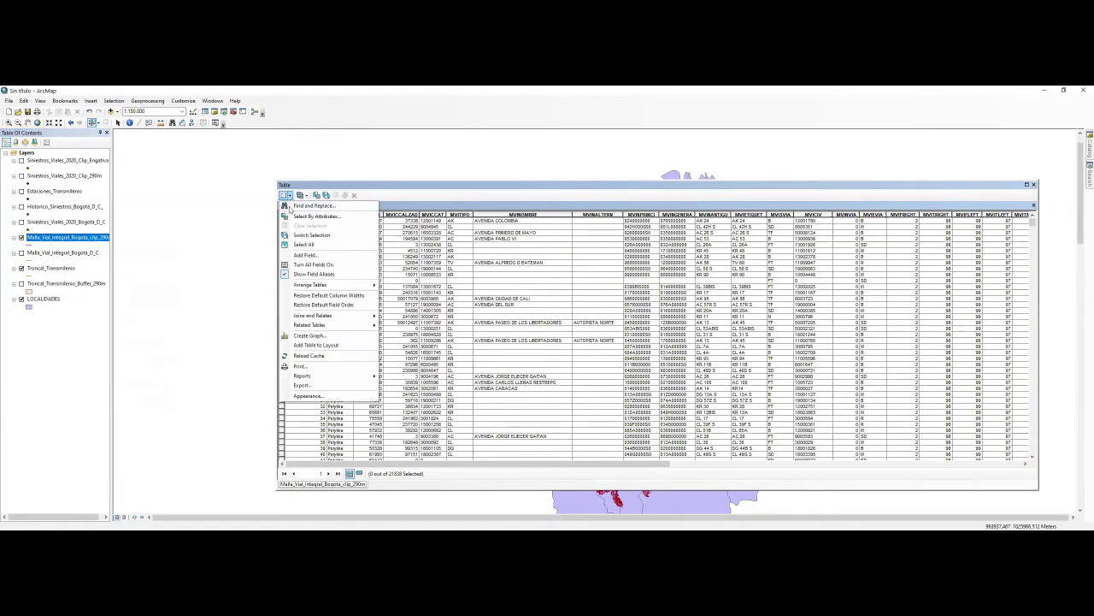
{"action": "left_click", "coordinate": [305, 255]}
{"action": "type", "text": "Longitud"}
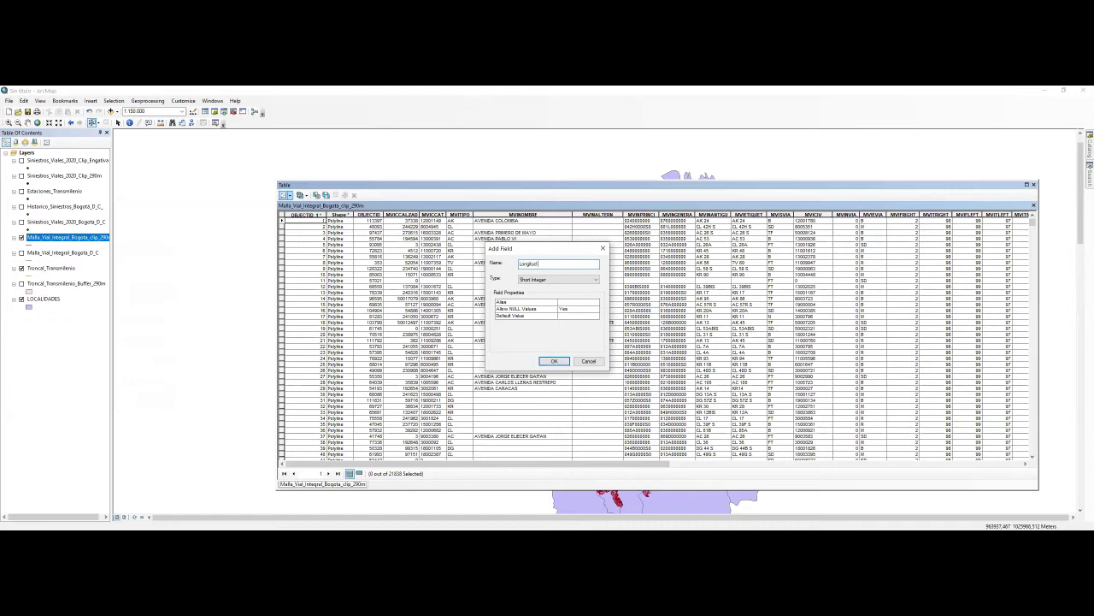
{"action": "left_click", "coordinate": [563, 280]}
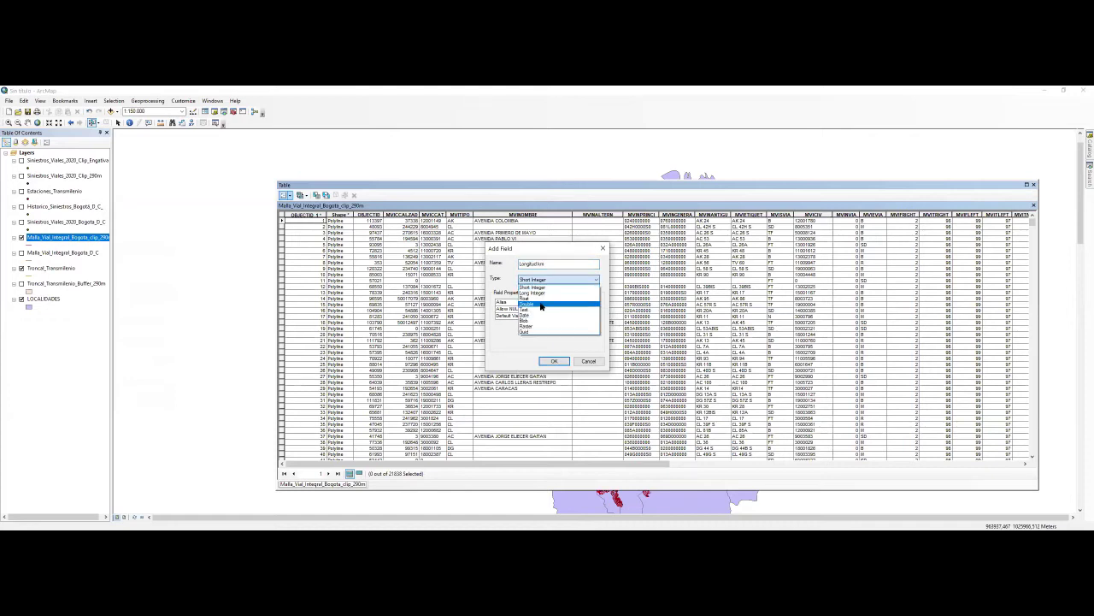
{"action": "left_click", "coordinate": [539, 307]}
{"action": "left_click", "coordinate": [548, 357]}
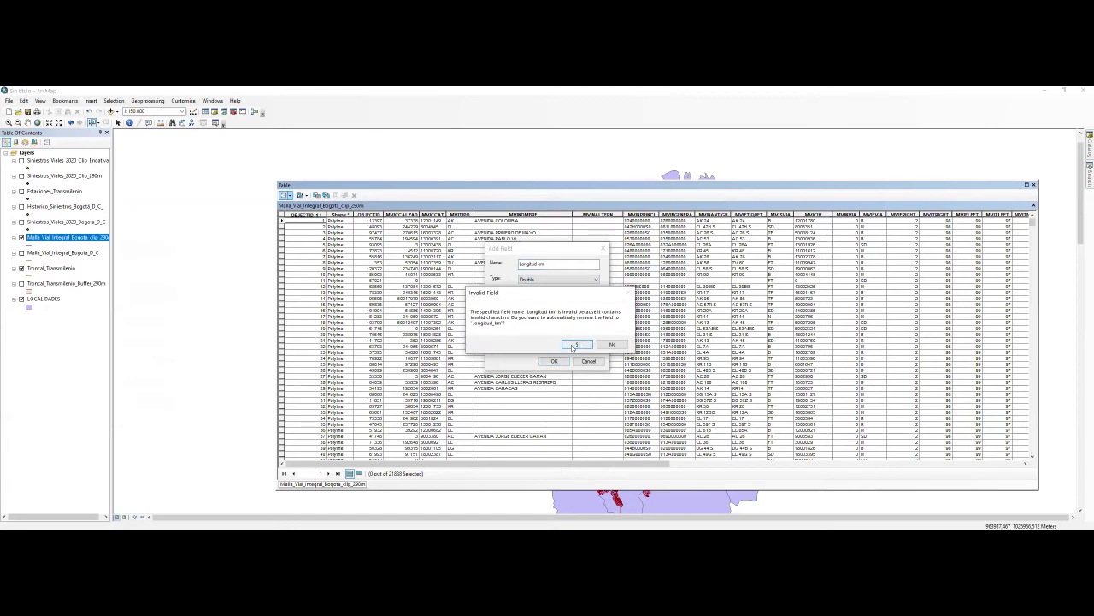
{"action": "left_click", "coordinate": [576, 345]}
Examine the existing Longitud and Shape_Length columns of the clipped road network's attribute table.
{"action": "left_click_drag", "start_coordinate": [642, 465], "coordinate": [903, 478]}
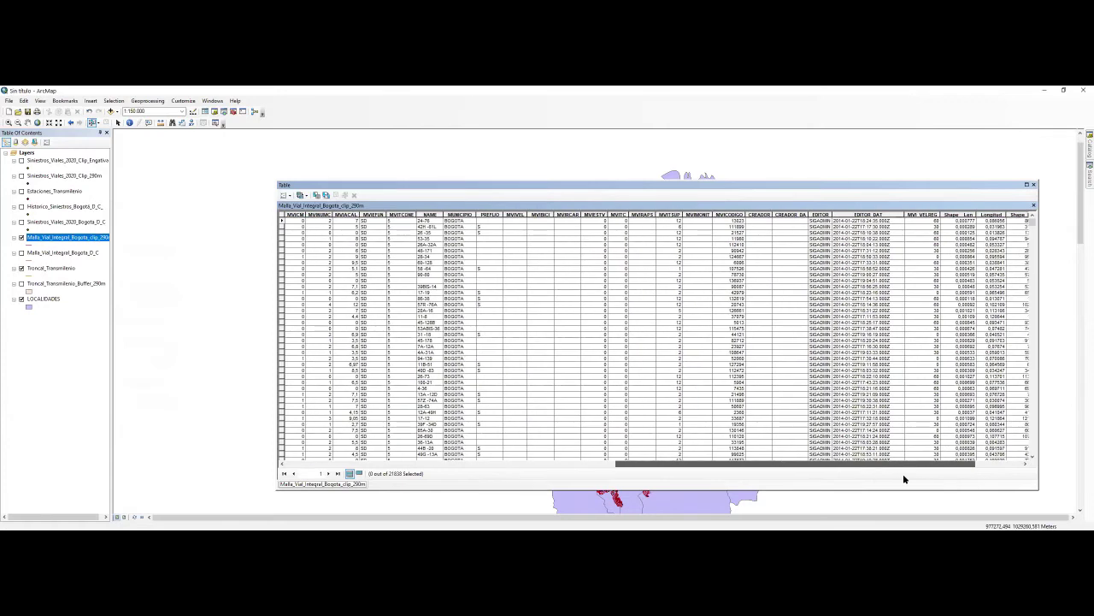
{"action": "left_click_drag", "start_coordinate": [837, 468], "coordinate": [890, 467]}
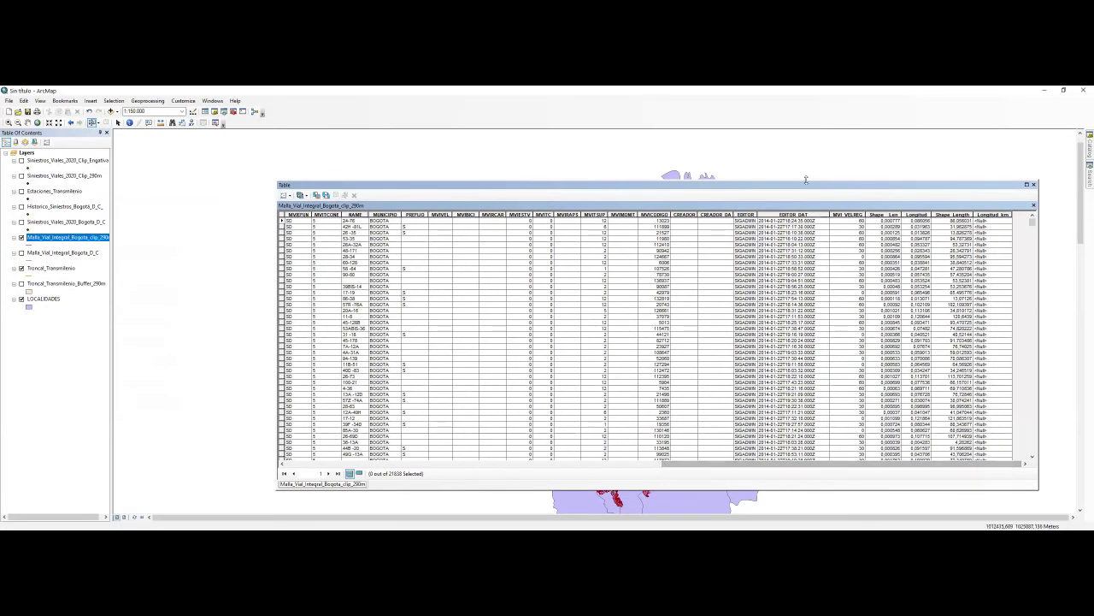
{"action": "left_click_drag", "start_coordinate": [807, 182], "coordinate": [663, 156]}
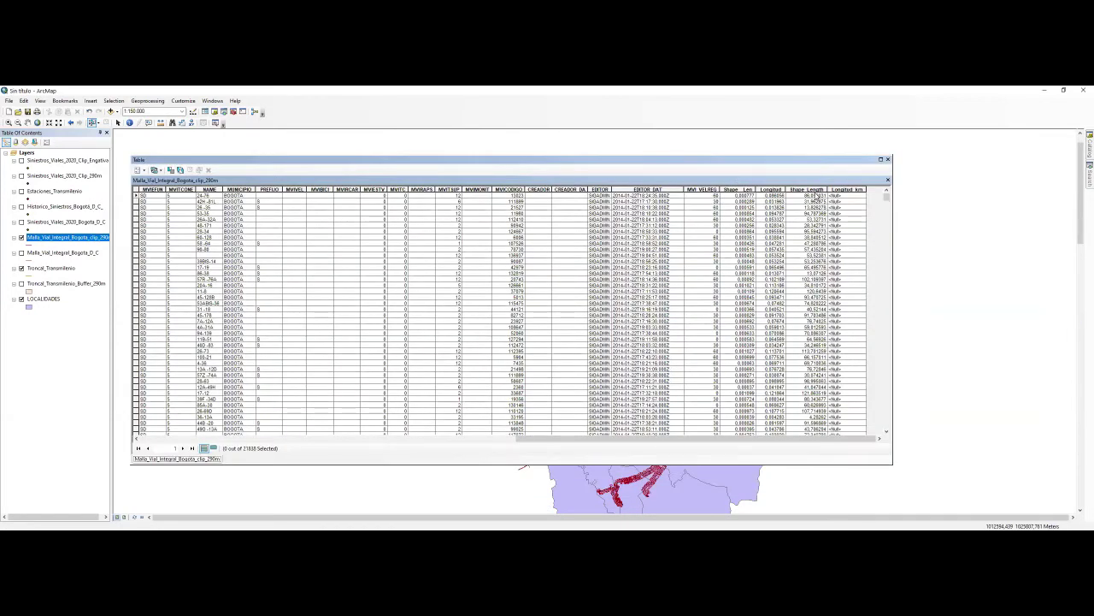
{"action": "left_click", "coordinate": [768, 189]}
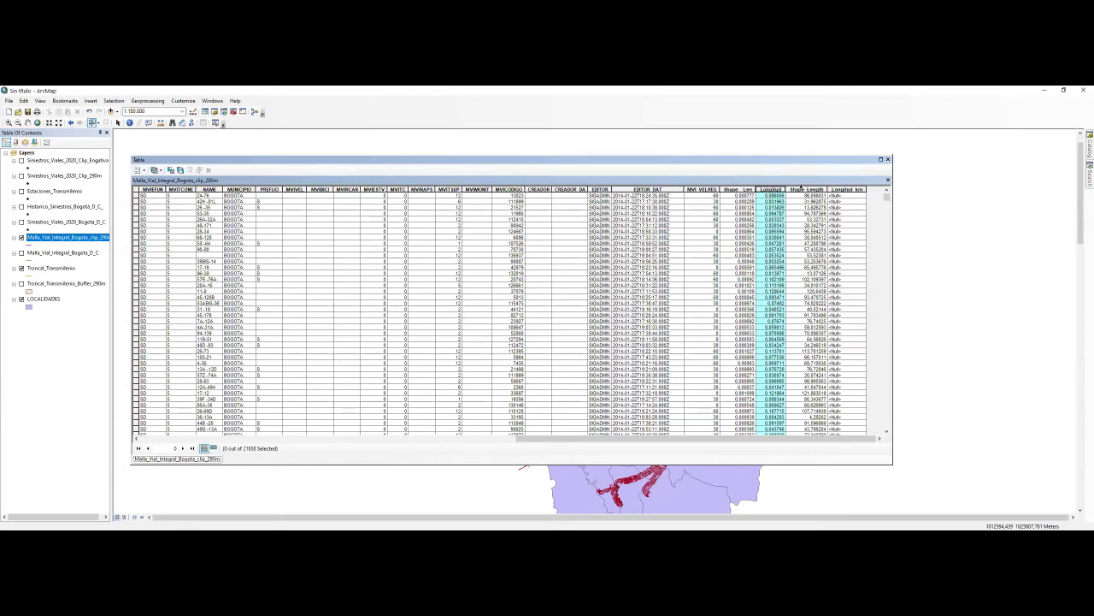
{"action": "left_click", "coordinate": [802, 189]}
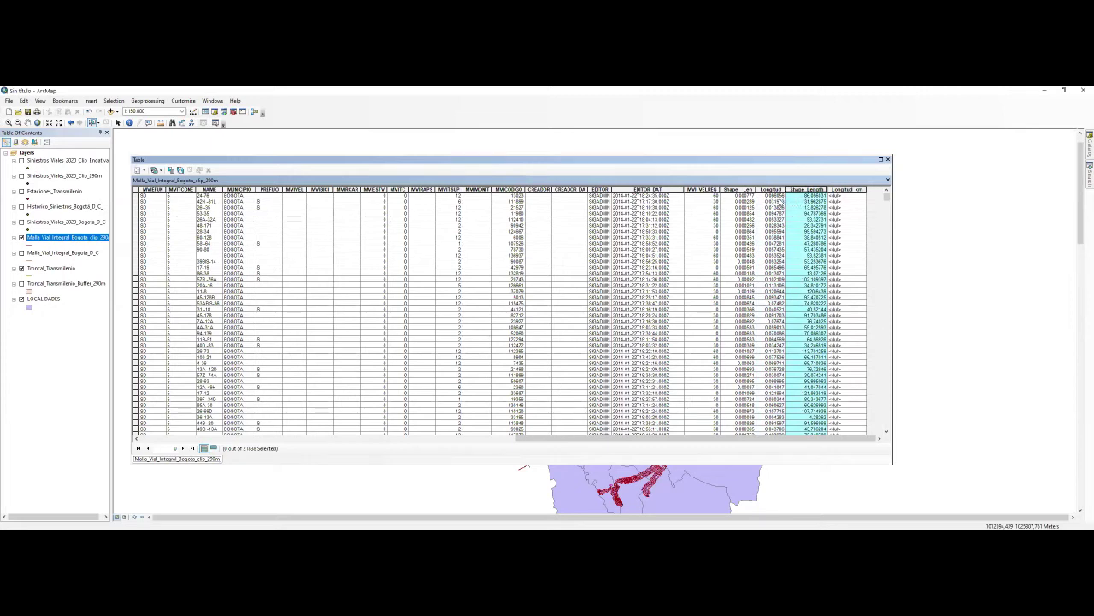
Calculate the Longitud_km field as Length in kilometers, using the coordinate system of the data source.
{"action": "left_click", "coordinate": [848, 190], "text": "ctrl"}
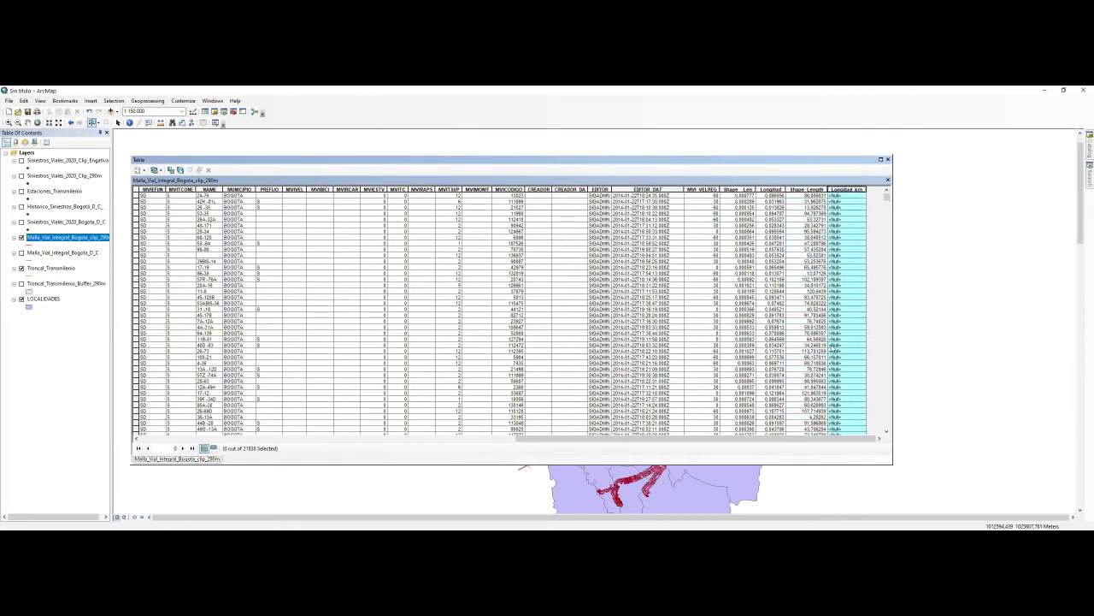
{"action": "right_click", "coordinate": [846, 193]}
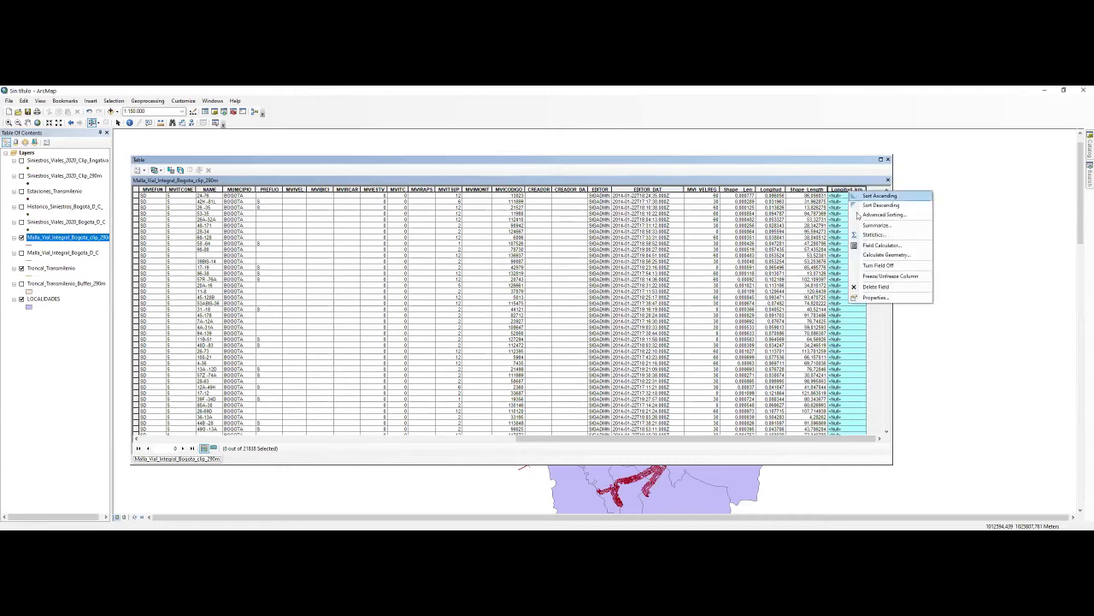
{"action": "left_click", "coordinate": [889, 259]}
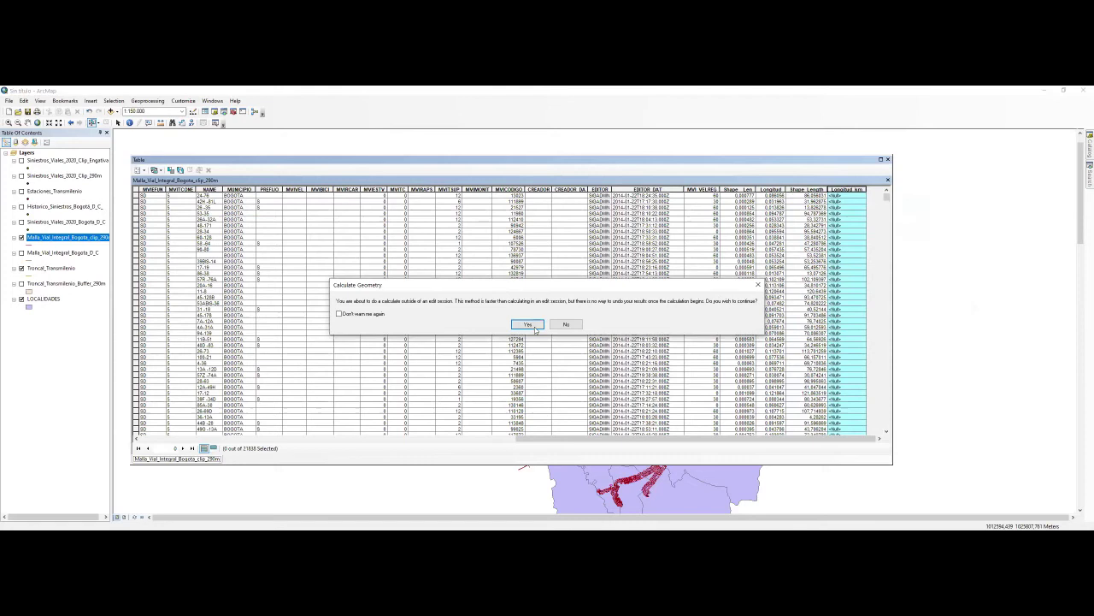
{"action": "left_click", "coordinate": [527, 325]}
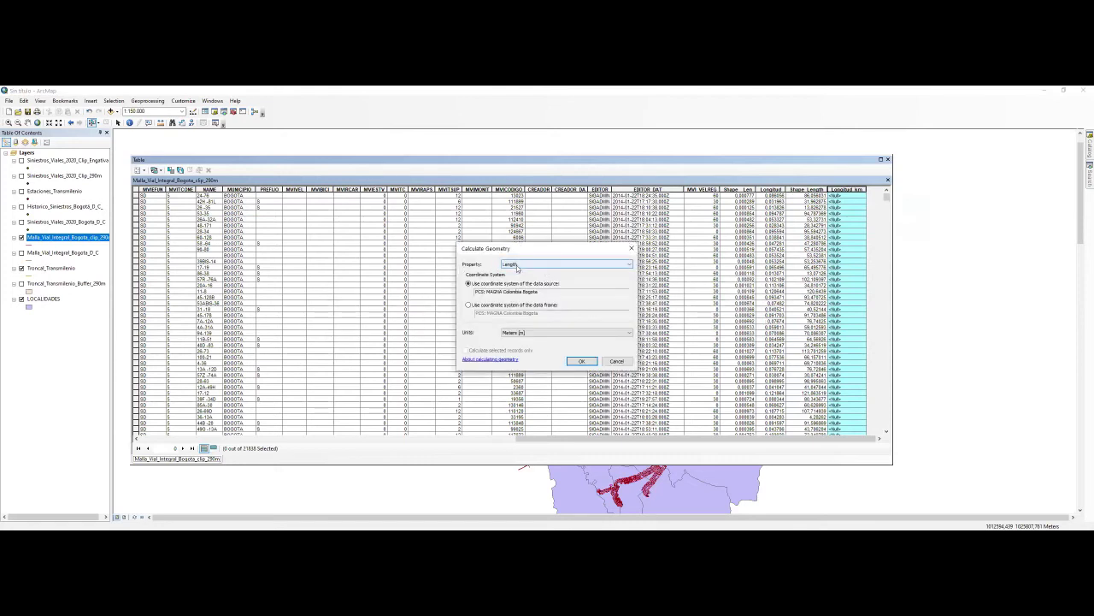
{"action": "left_click", "coordinate": [527, 266]}
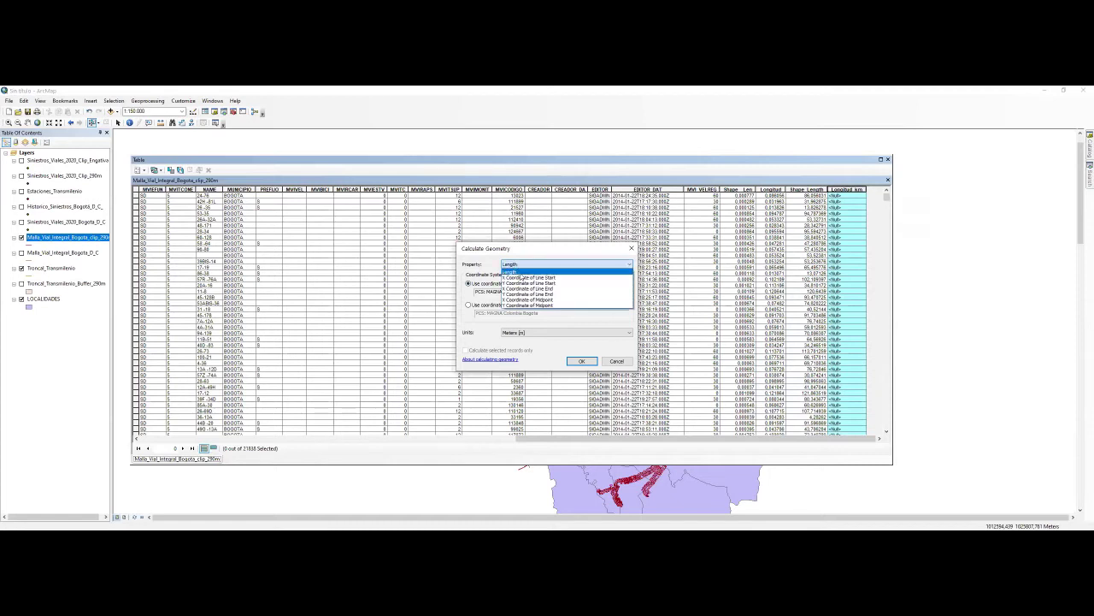
{"action": "left_click", "coordinate": [516, 268]}
{"action": "left_click", "coordinate": [518, 267]}
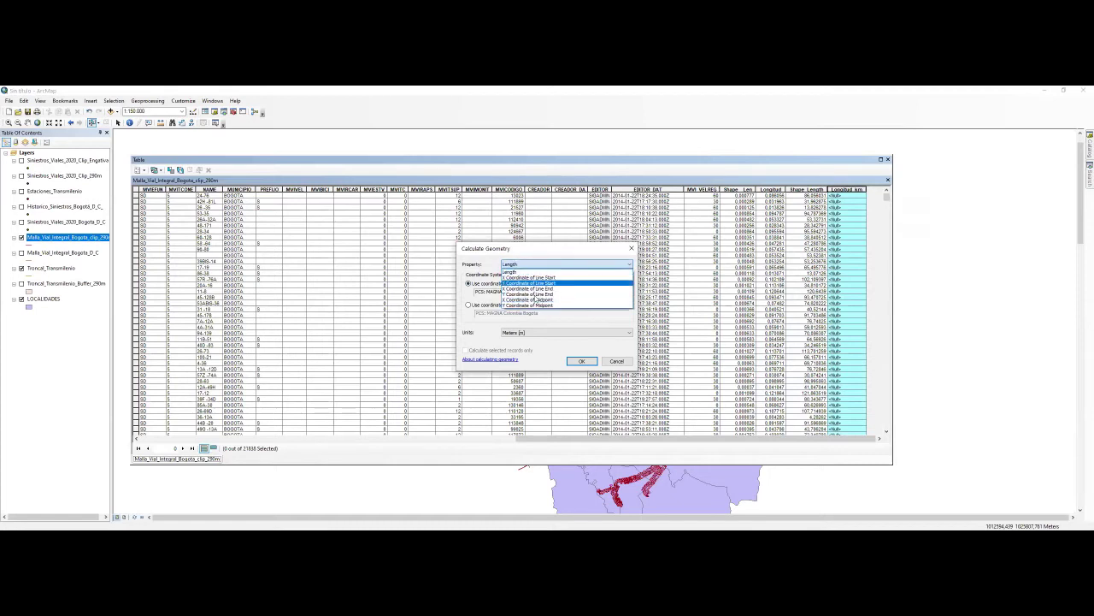
{"action": "left_click", "coordinate": [517, 272]}
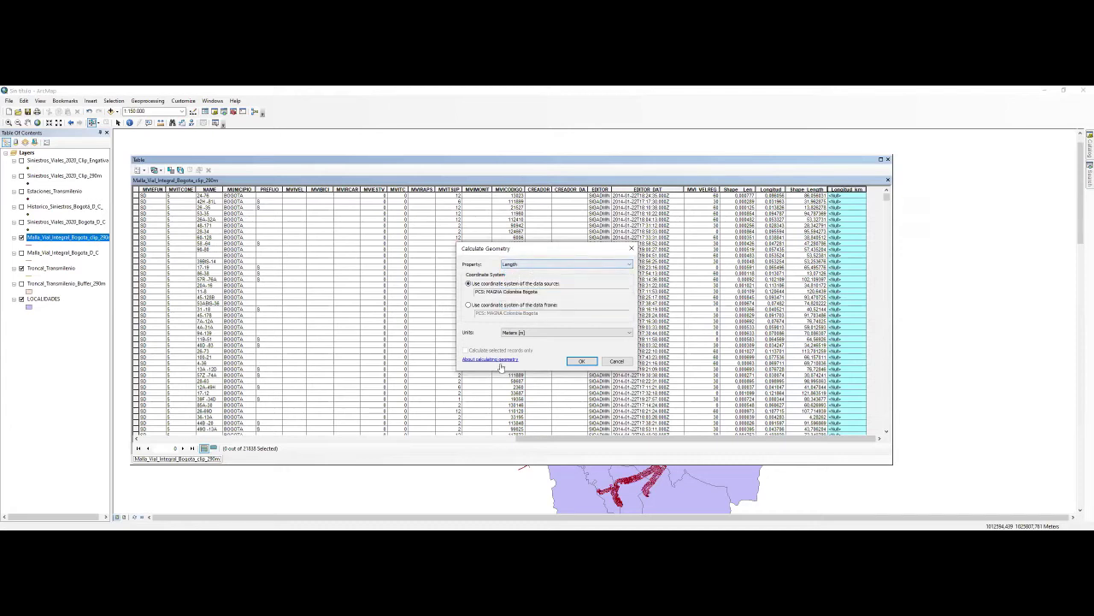
{"action": "left_click", "coordinate": [530, 334]}
{"action": "left_click", "coordinate": [531, 357]}
{"action": "left_click", "coordinate": [582, 362]}
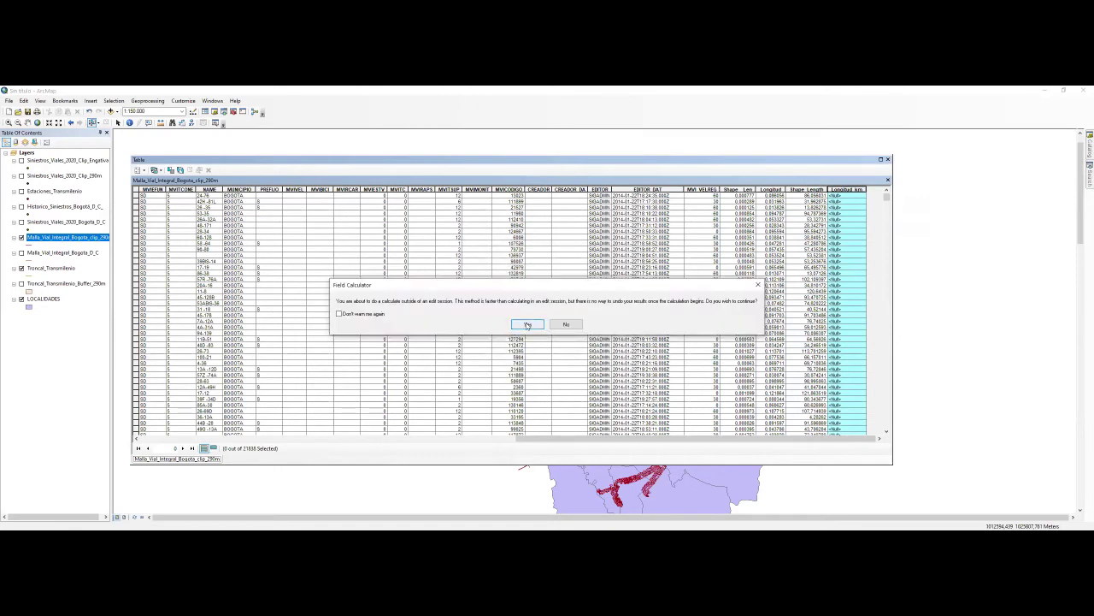
{"action": "left_click", "coordinate": [528, 325]}
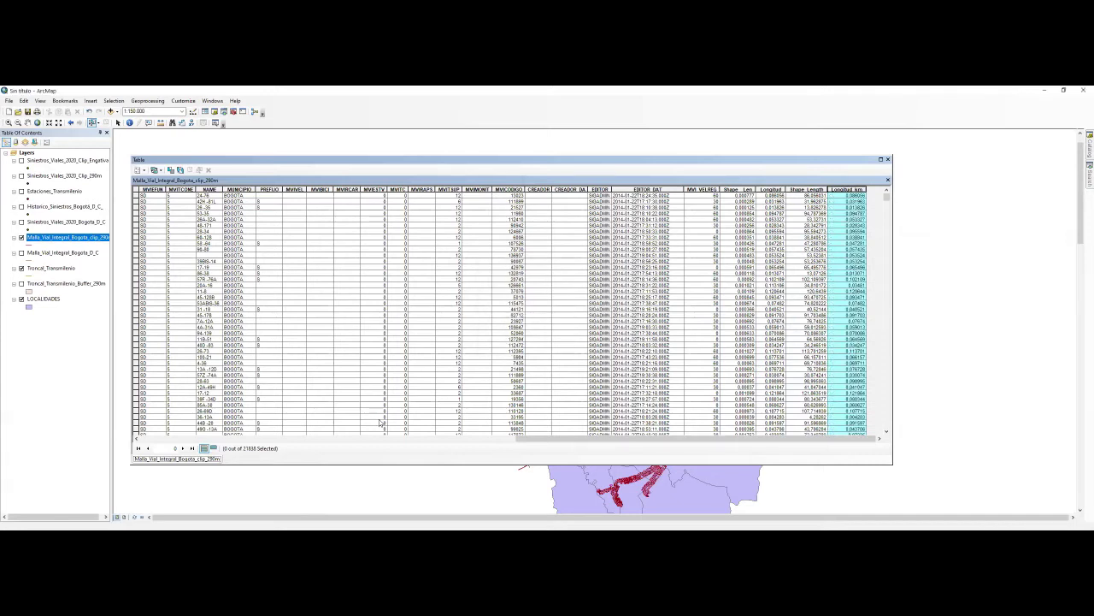
Review the statistics of the Longitud_km field, especially the sum, and bring up the field's options again.
{"action": "right_click", "coordinate": [855, 190]}
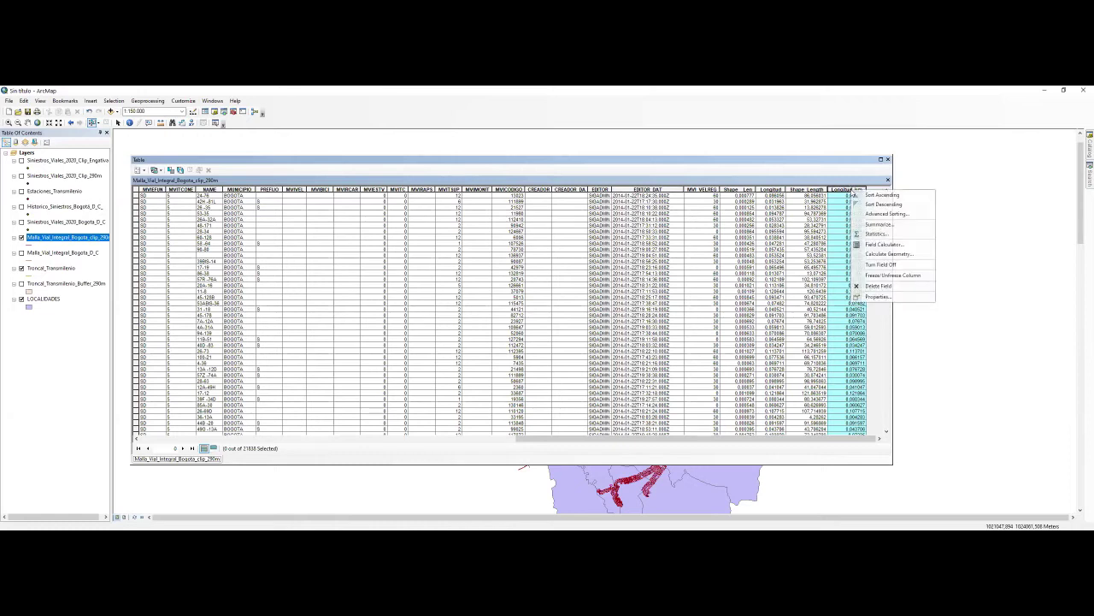
{"action": "left_click", "coordinate": [881, 235]}
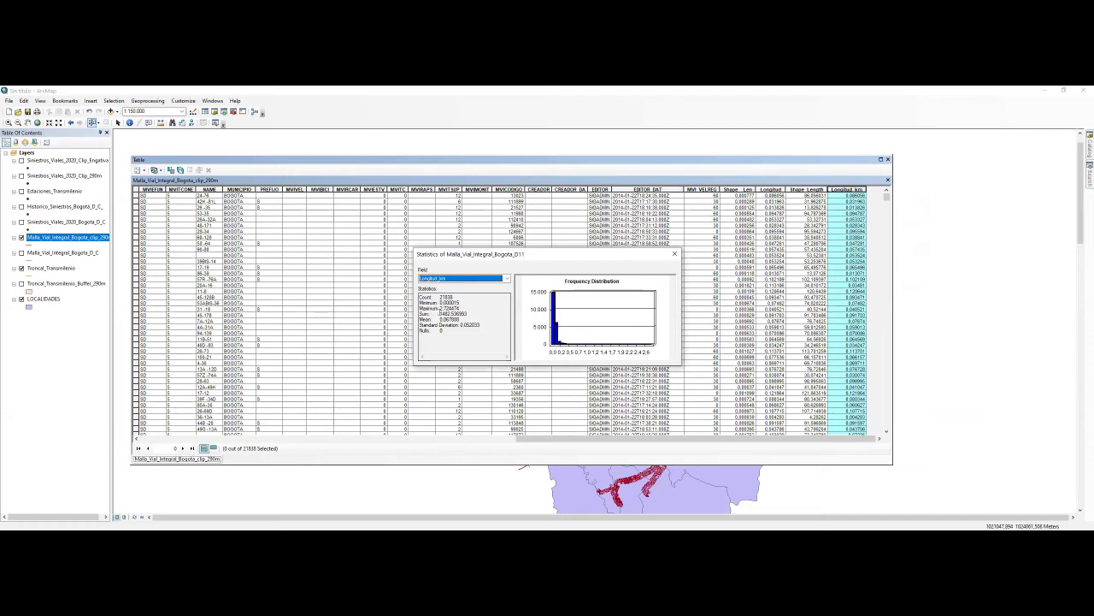
{"action": "left_click_drag", "start_coordinate": [439, 313], "coordinate": [470, 313]}
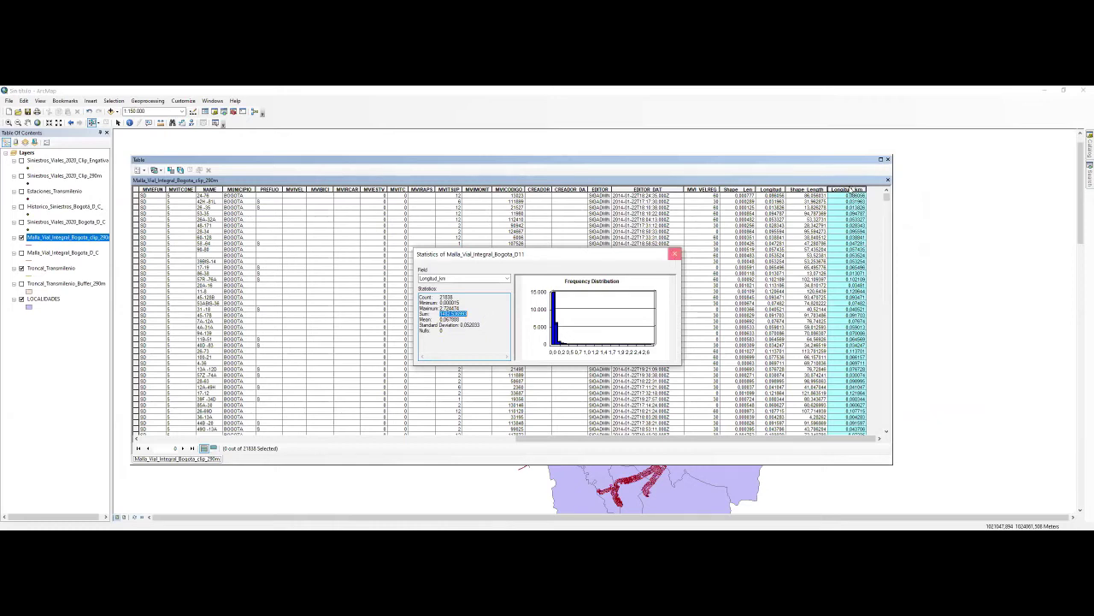
{"action": "left_click", "coordinate": [674, 253]}
{"action": "right_click", "coordinate": [846, 189]}
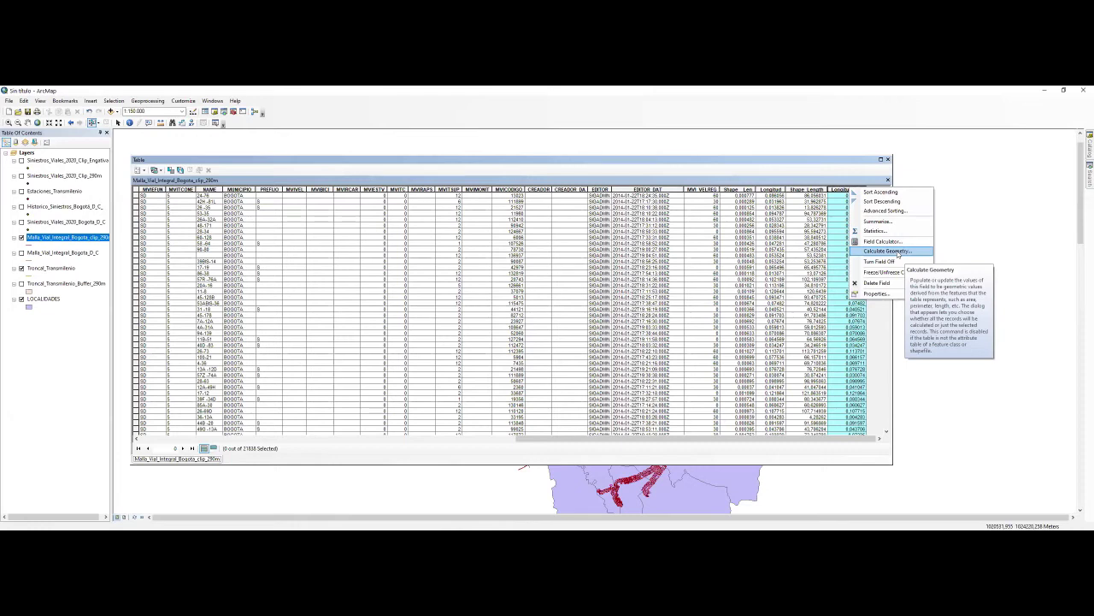
Recalculate the Longitud_km field as Length in kilometers, using the coordinate system of the data source.
{"action": "left_click", "coordinate": [889, 252]}
{"action": "left_click", "coordinate": [530, 326]}
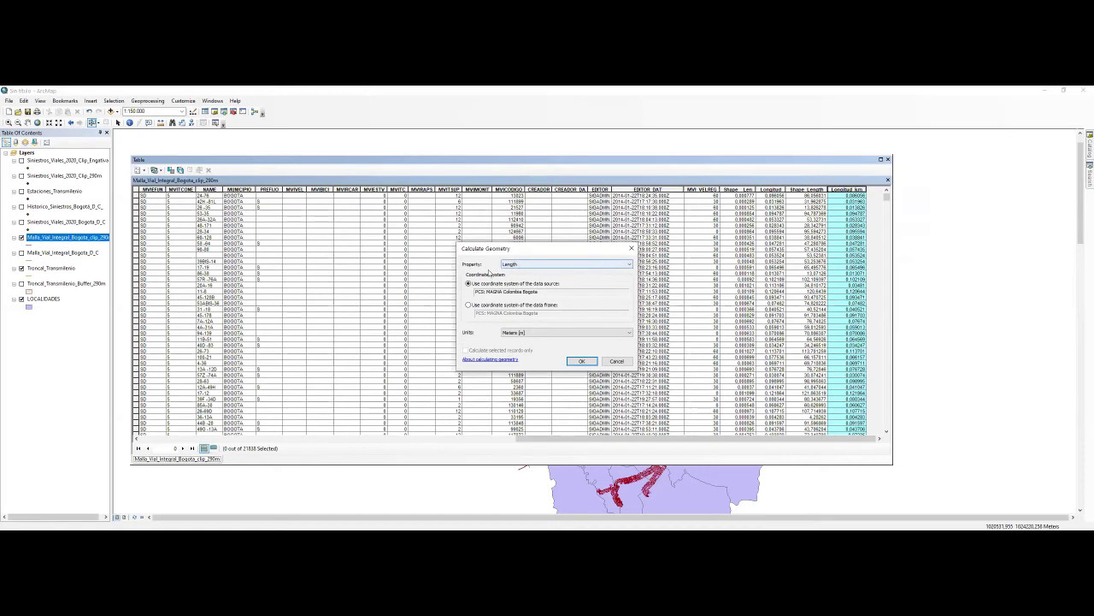
{"action": "left_click", "coordinate": [547, 332]}
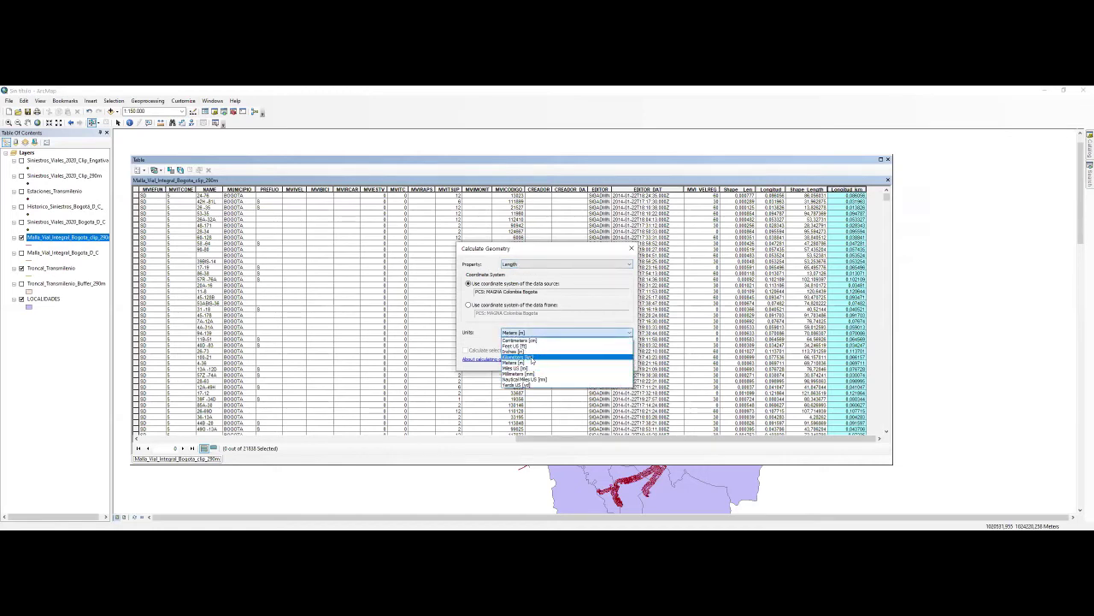
{"action": "left_click", "coordinate": [532, 358]}
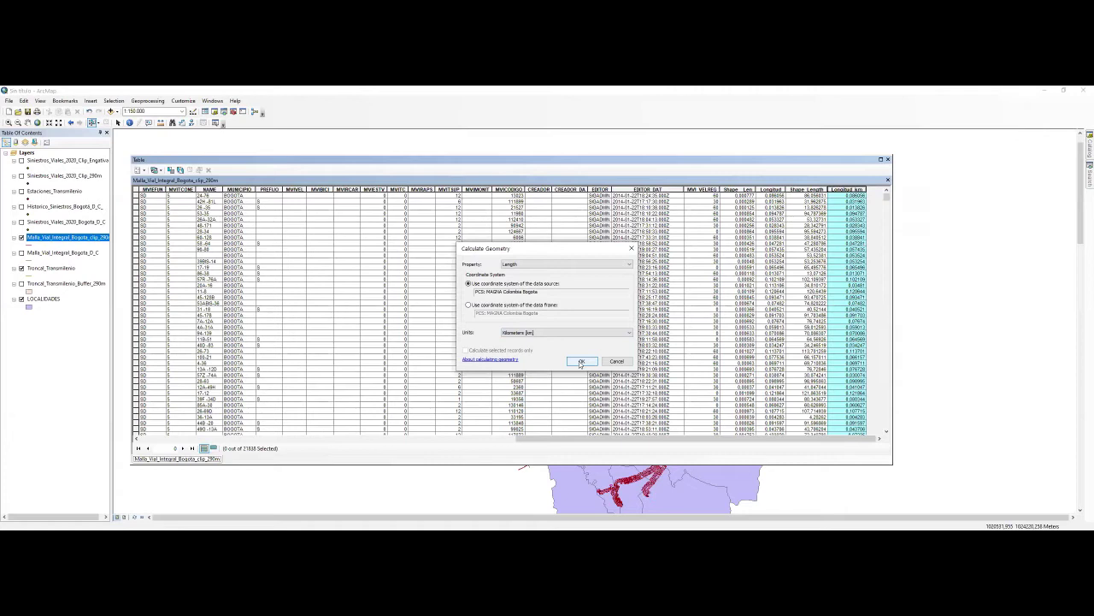
{"action": "left_click", "coordinate": [580, 363]}
{"action": "left_click", "coordinate": [529, 325]}
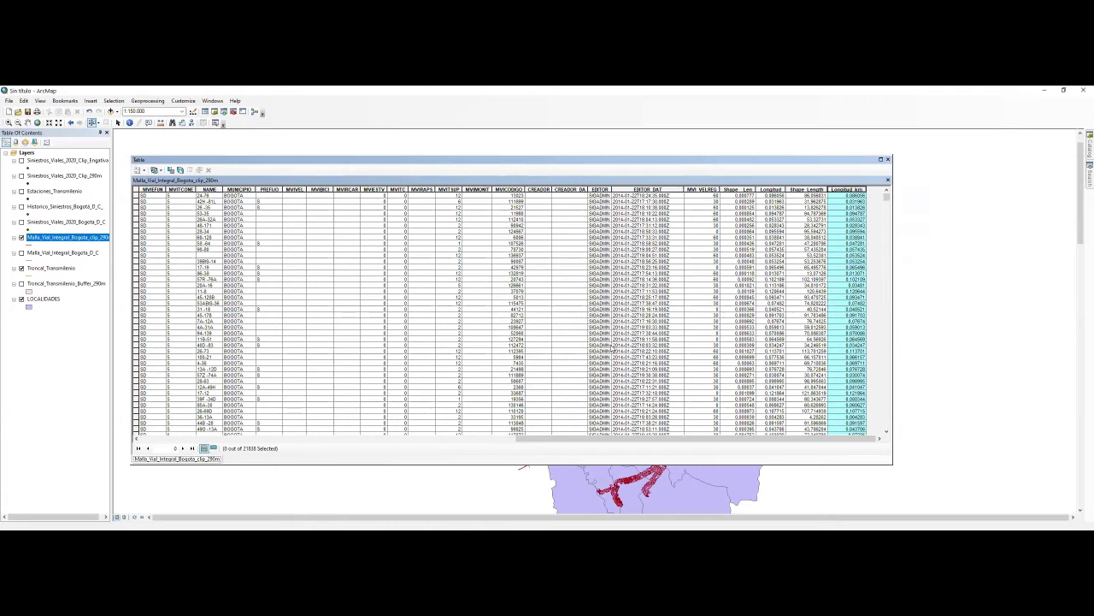
Review the statistics of the recalculated Longitud_km field, especially the sum.
{"action": "right_click", "coordinate": [850, 189]}
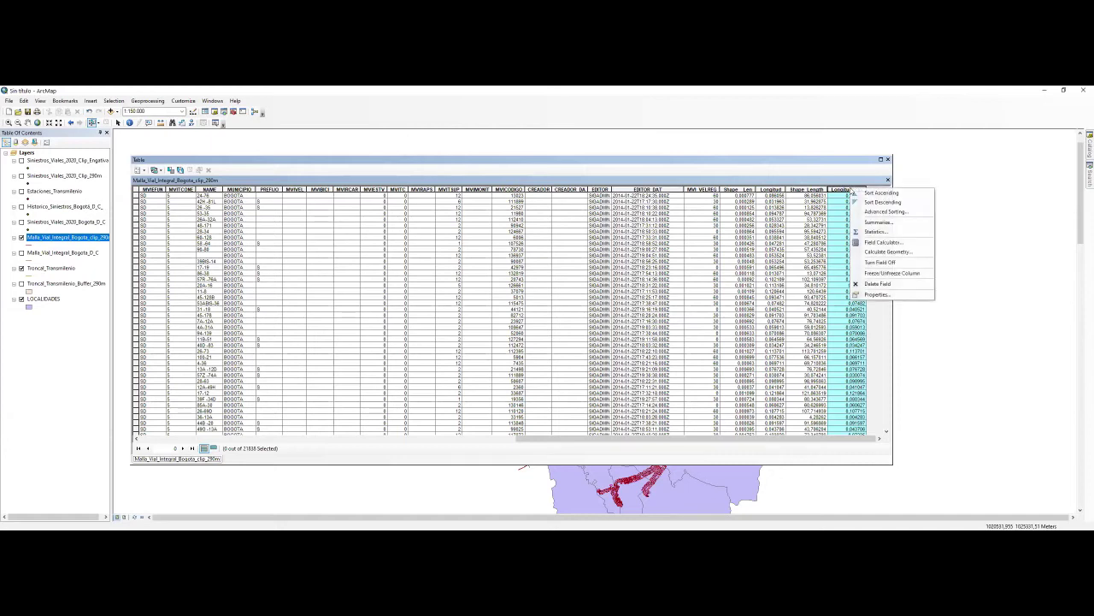
{"action": "left_click", "coordinate": [868, 232]}
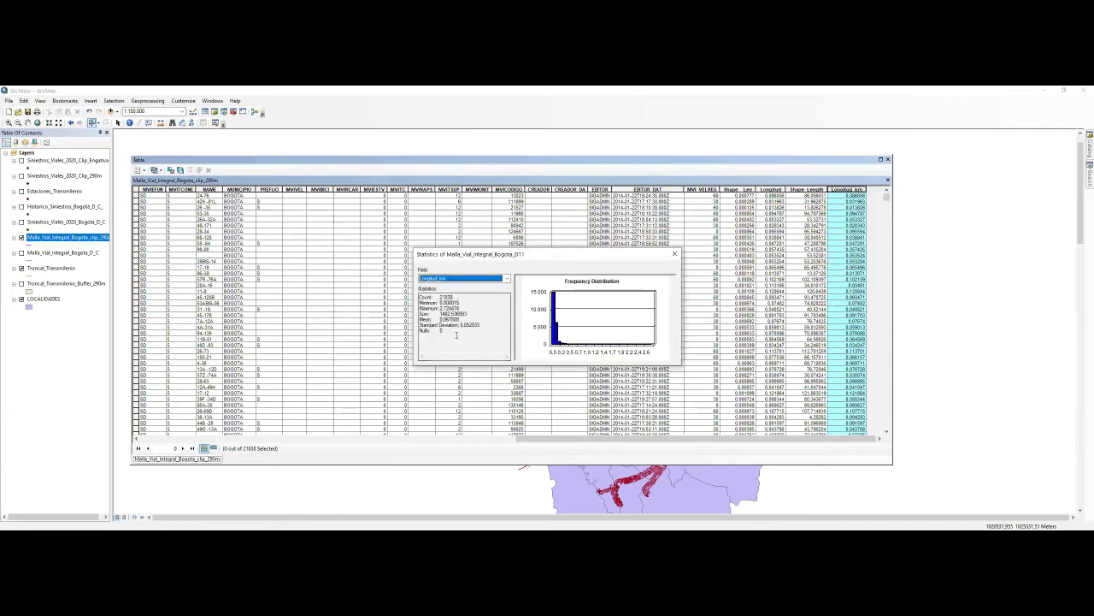
{"action": "left_click", "coordinate": [674, 254]}
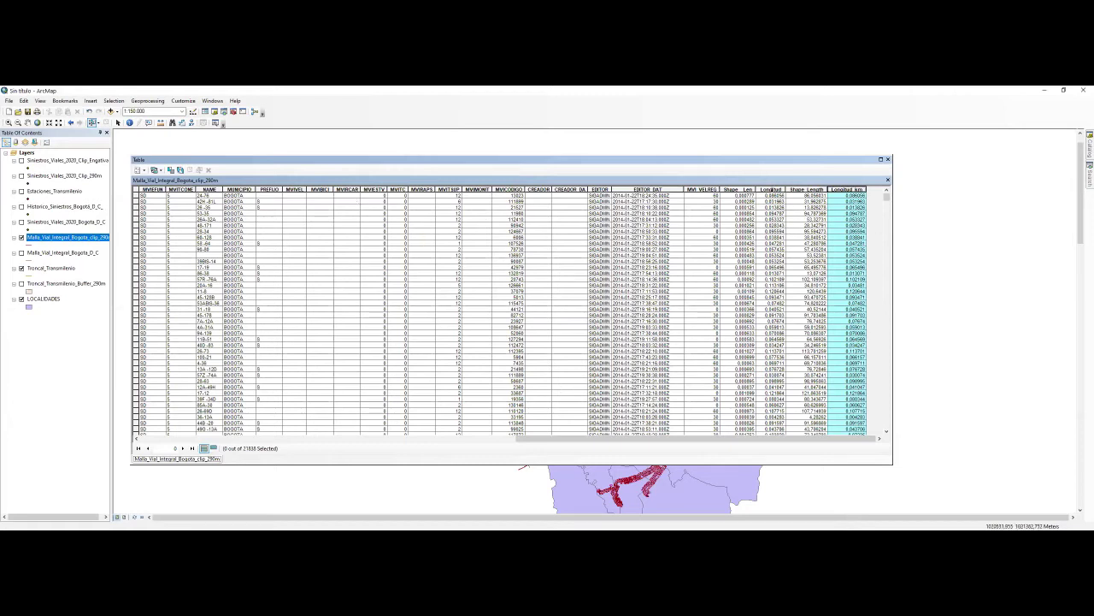
{"action": "left_click", "coordinate": [774, 190]}
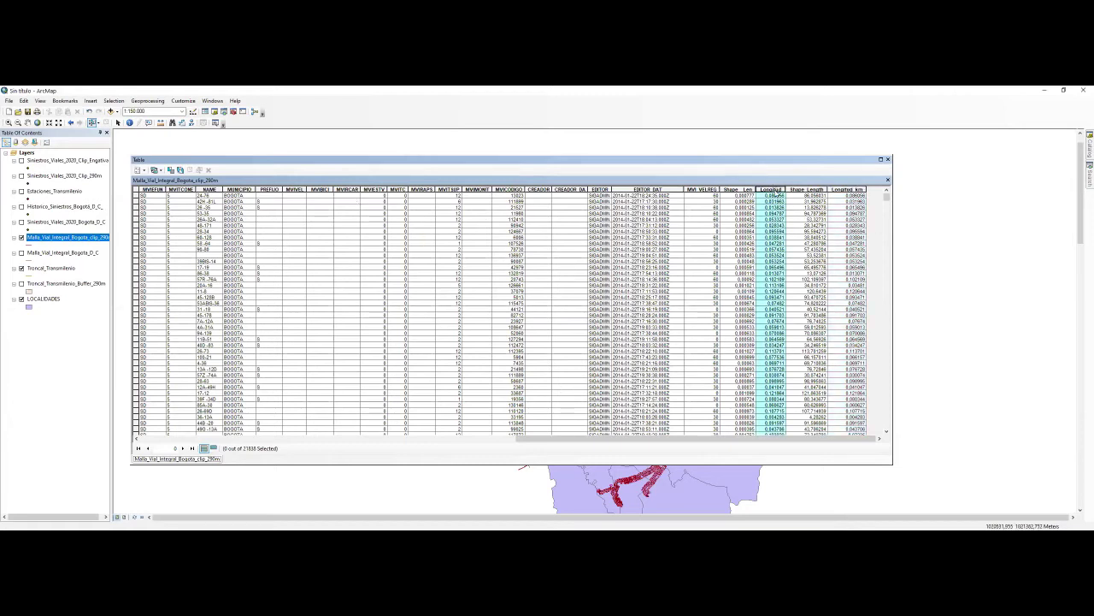
{"action": "right_click", "coordinate": [774, 191]}
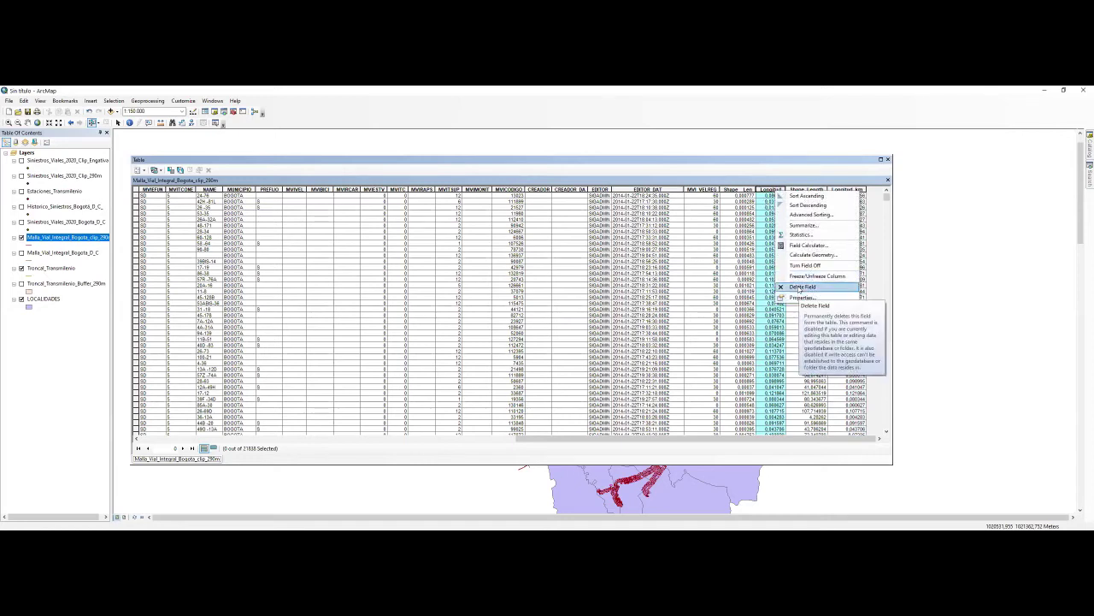
{"action": "left_click", "coordinate": [737, 281]}
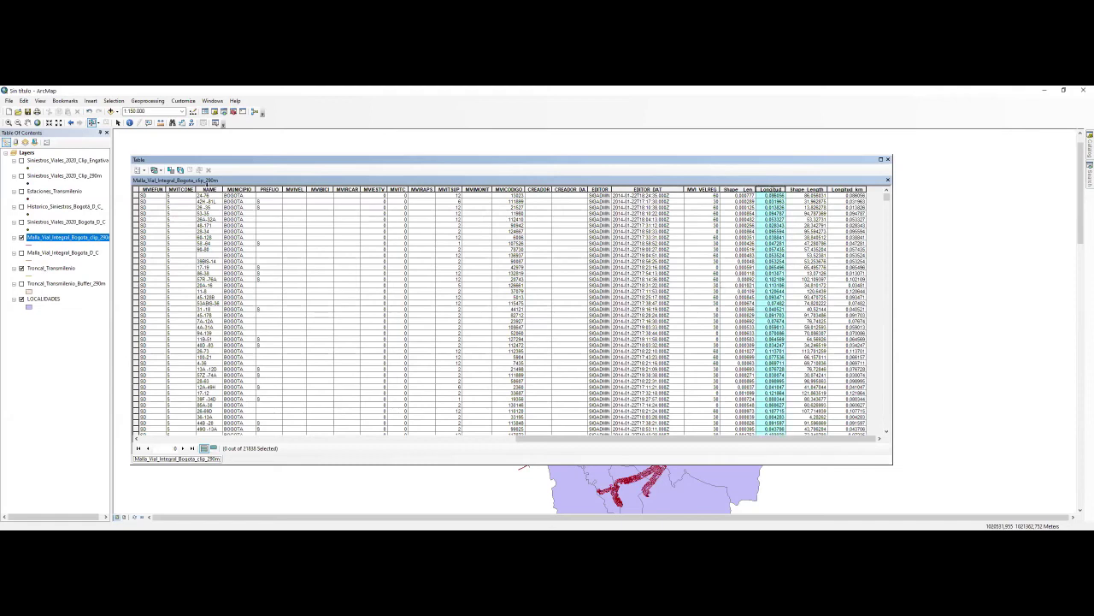
{"action": "left_click", "coordinate": [138, 170]}
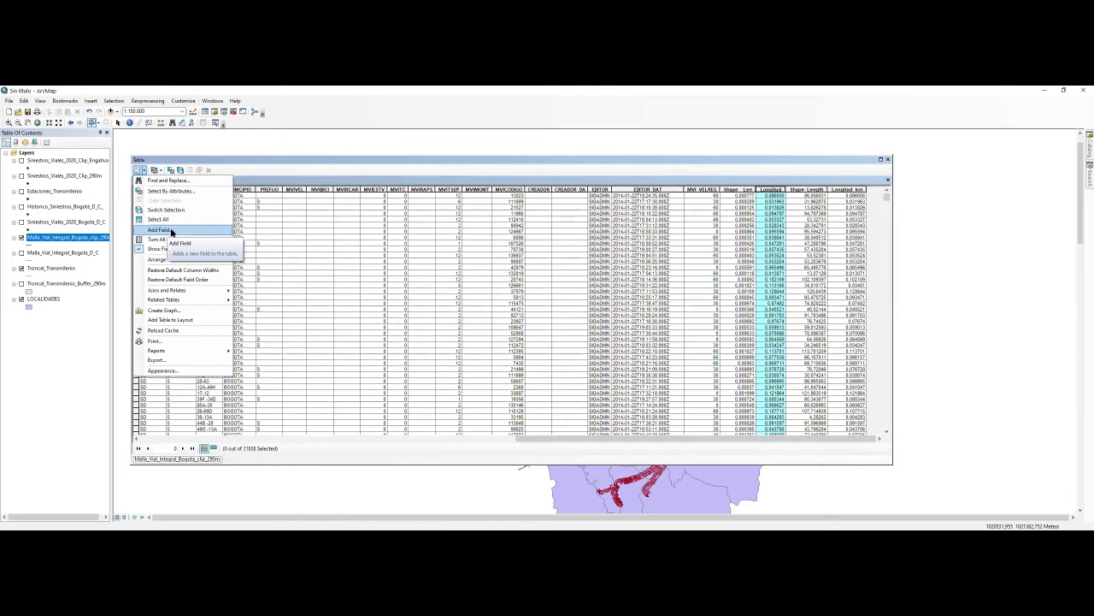
{"action": "left_click", "coordinate": [708, 313]}
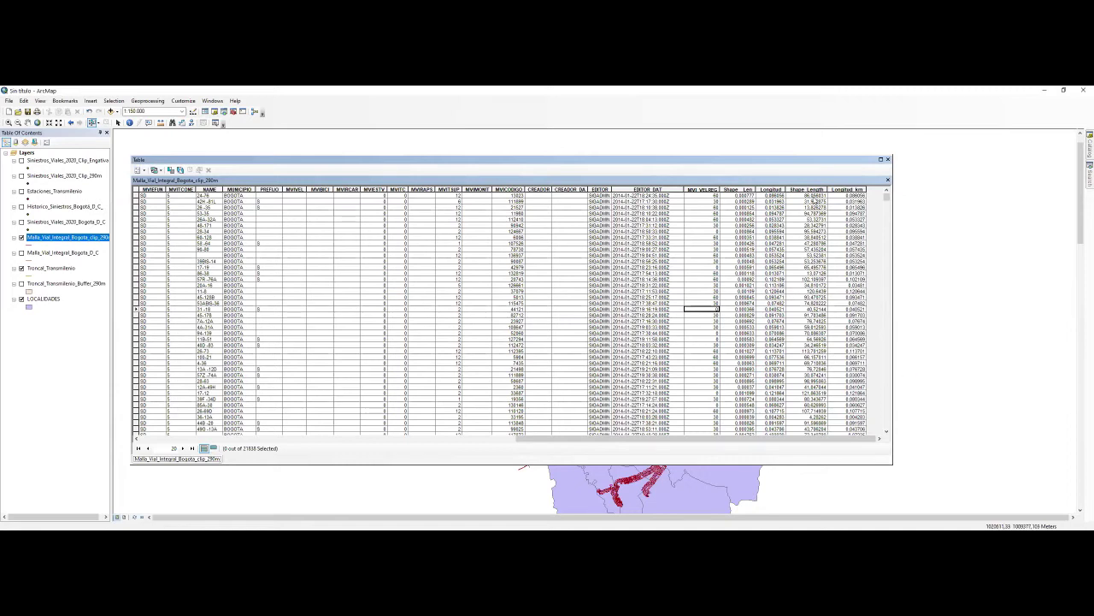
Review the property and unit choices for calculating Longitud_km geometry without applying them, and close the attribute table.
{"action": "left_click", "coordinate": [847, 189]}
{"action": "right_click", "coordinate": [847, 189]}
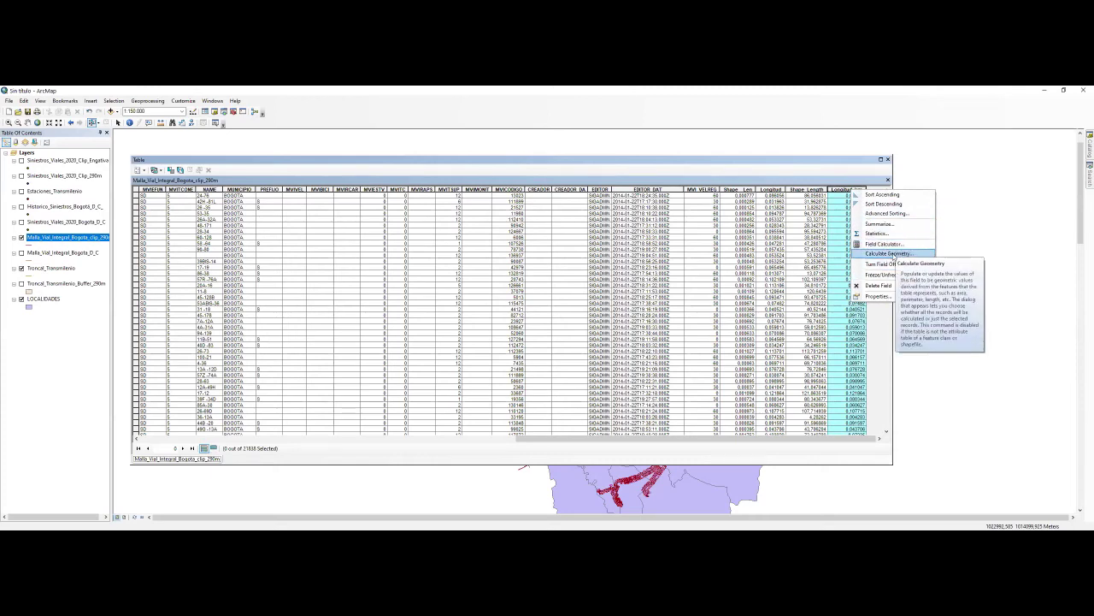
{"action": "left_click", "coordinate": [889, 254]}
{"action": "left_click", "coordinate": [527, 325]}
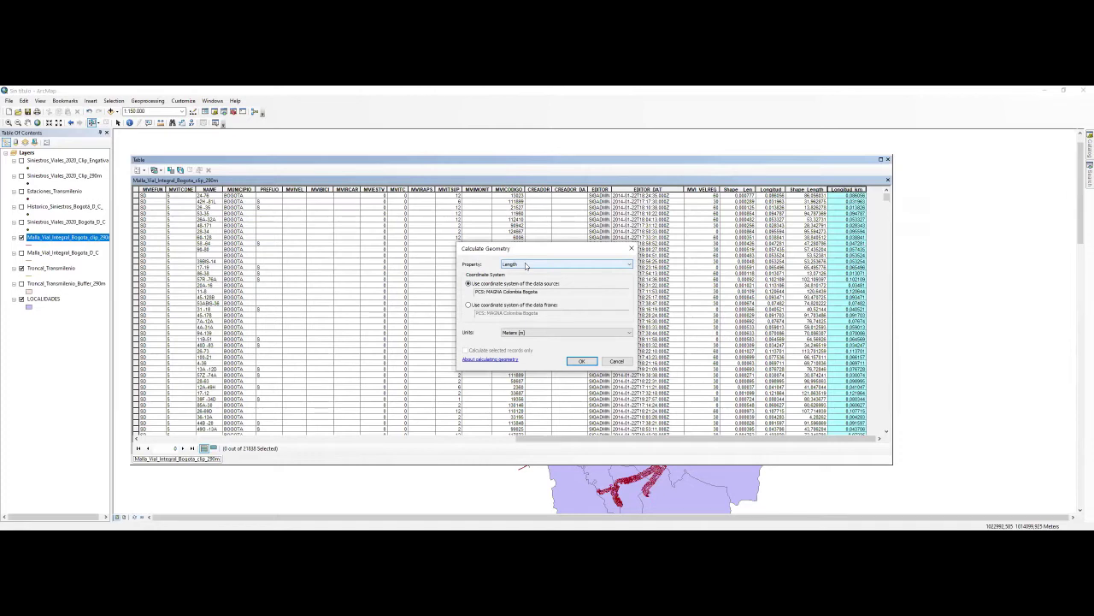
{"action": "left_click", "coordinate": [558, 332]}
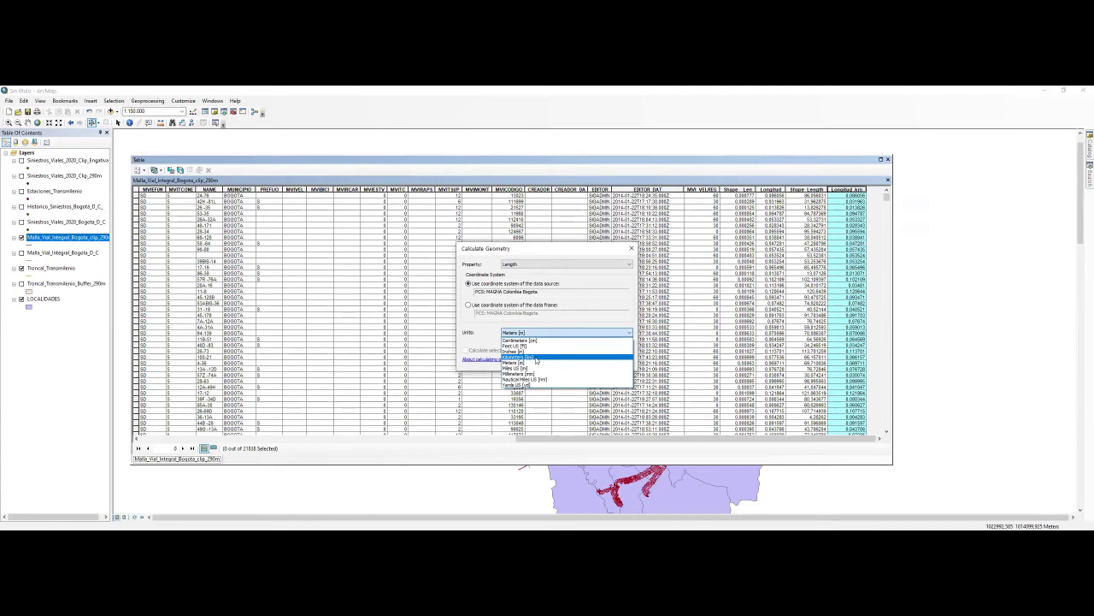
{"action": "left_click", "coordinate": [524, 334]}
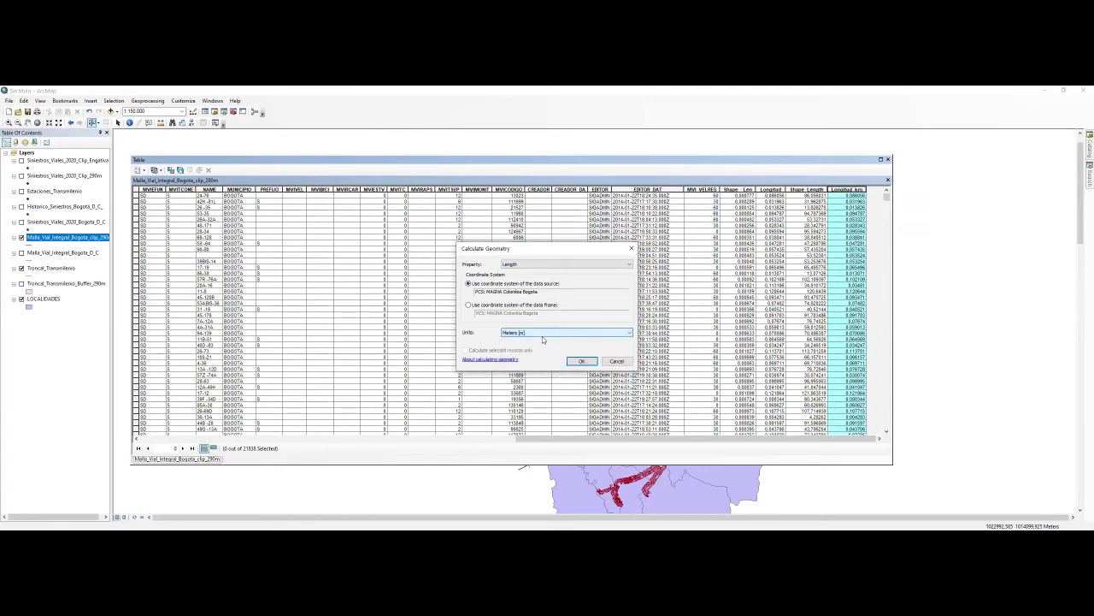
{"action": "left_click", "coordinate": [618, 362]}
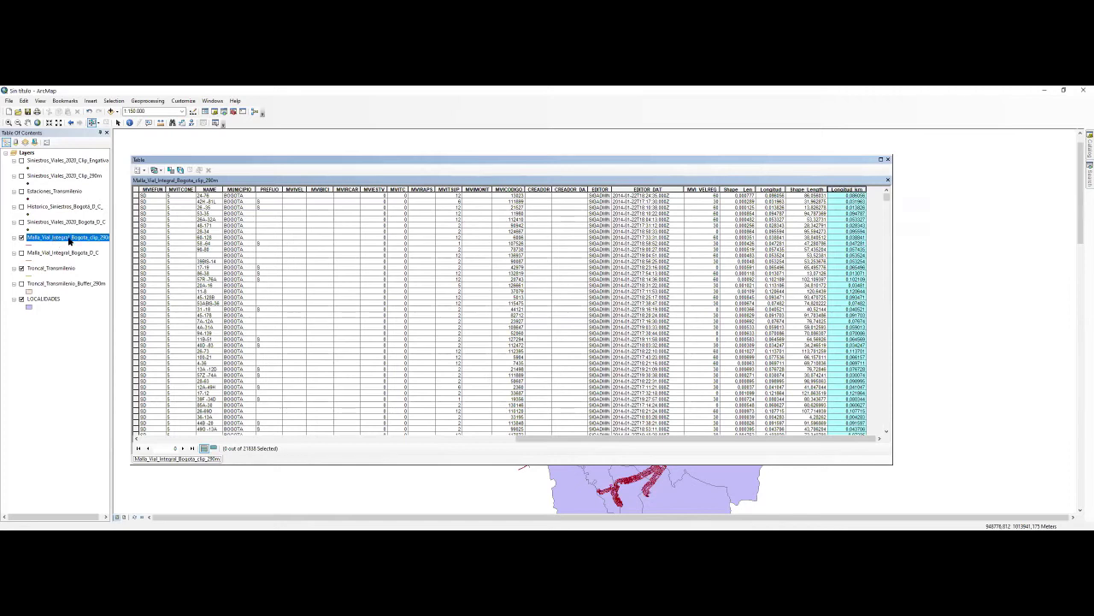
{"action": "left_click", "coordinate": [889, 160]}
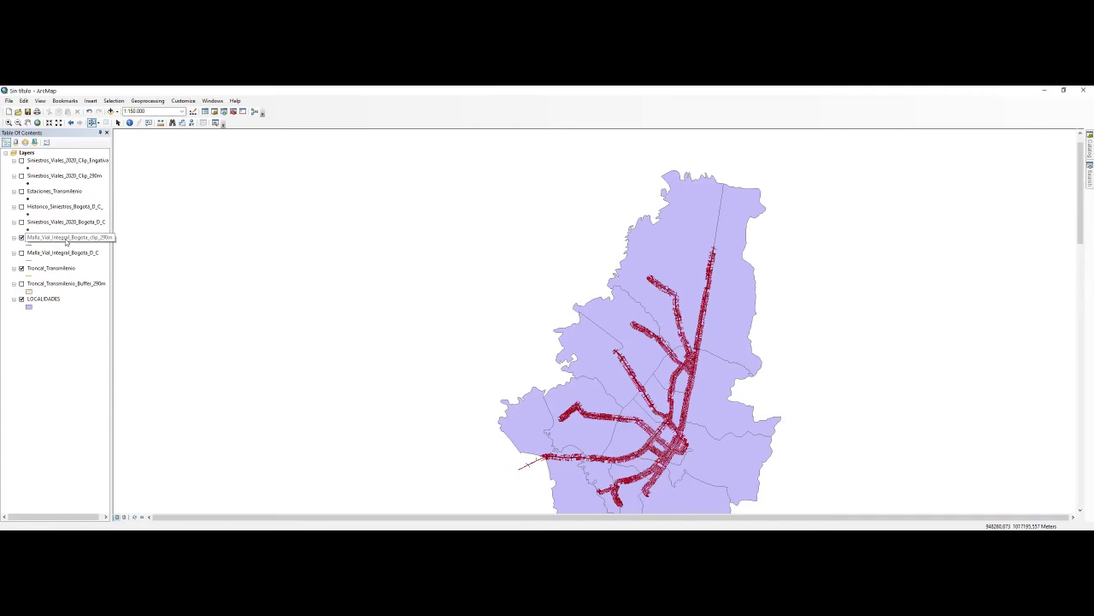
{"action": "left_click", "coordinate": [67, 242]}
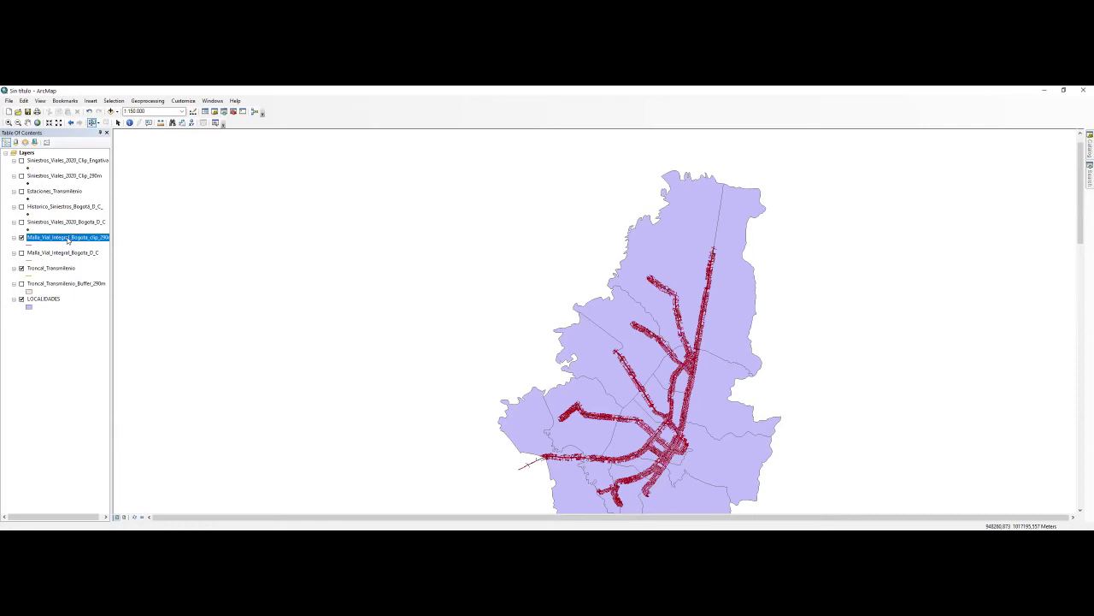
{"action": "right_click", "coordinate": [67, 240]}
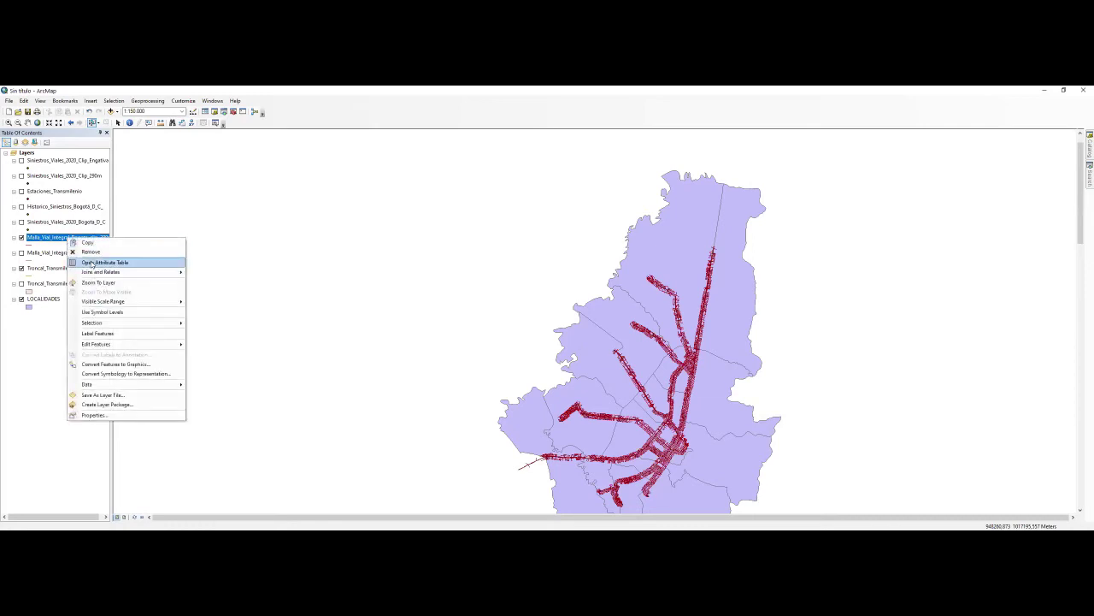
{"action": "left_click", "coordinate": [92, 264]}
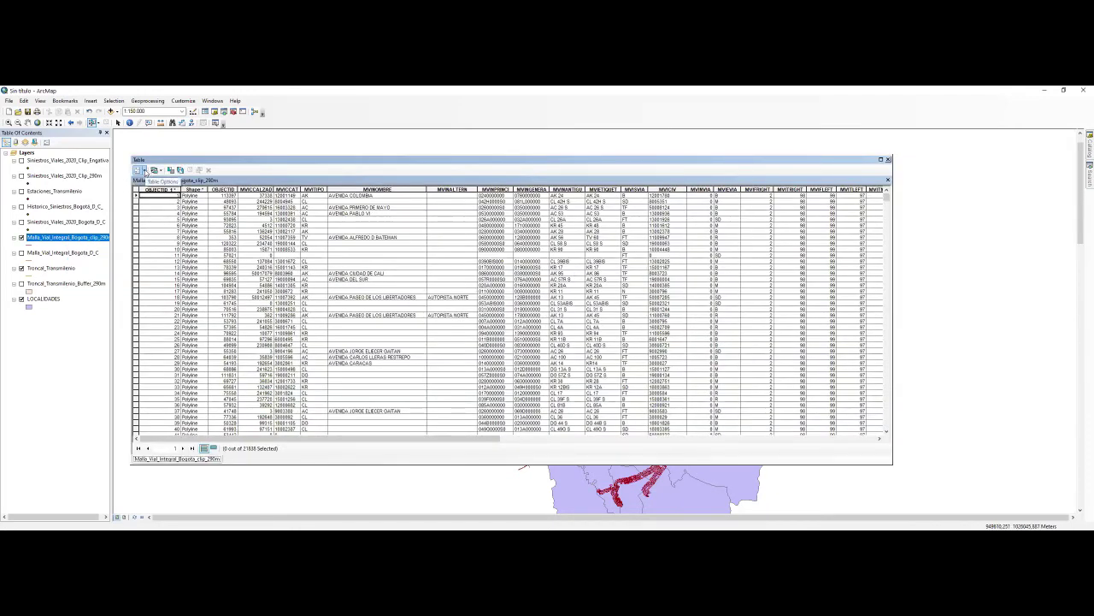
{"action": "left_click", "coordinate": [144, 171]}
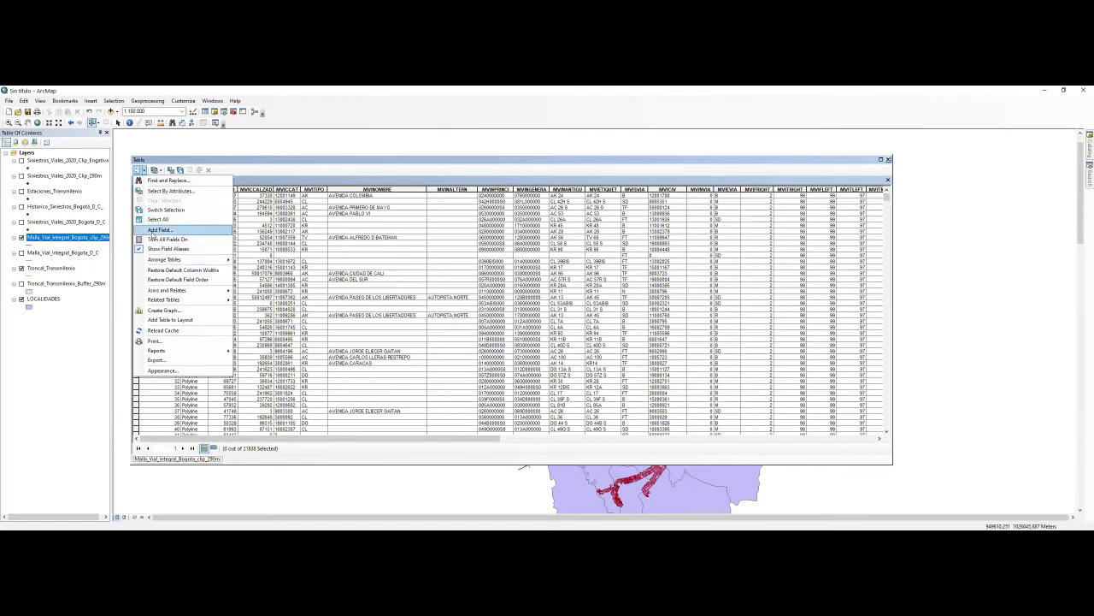
{"action": "left_click", "coordinate": [152, 231]}
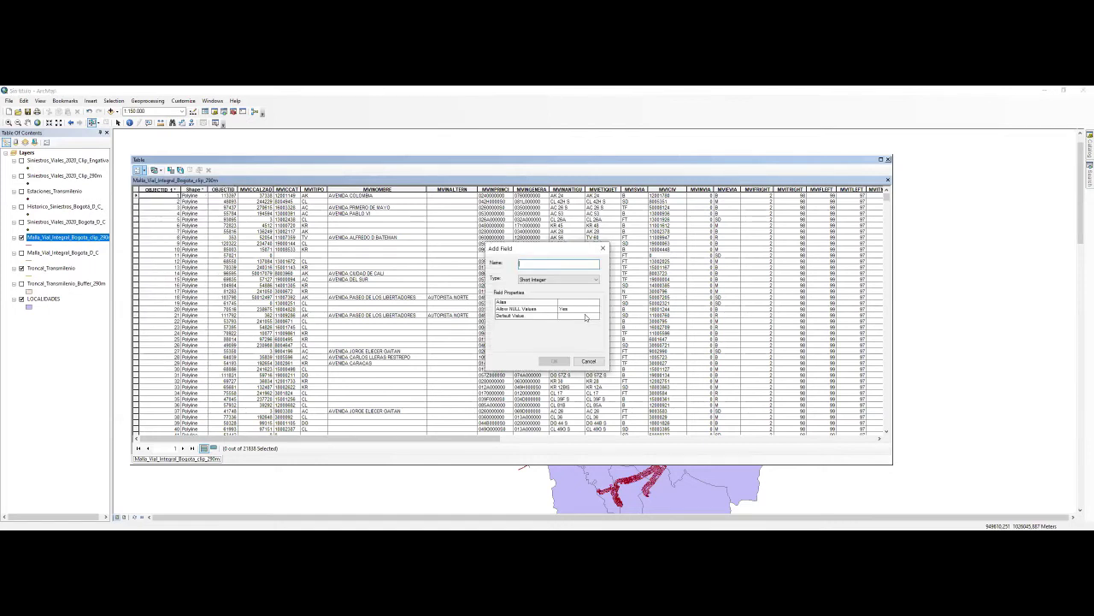
{"action": "left_click", "coordinate": [602, 253]}
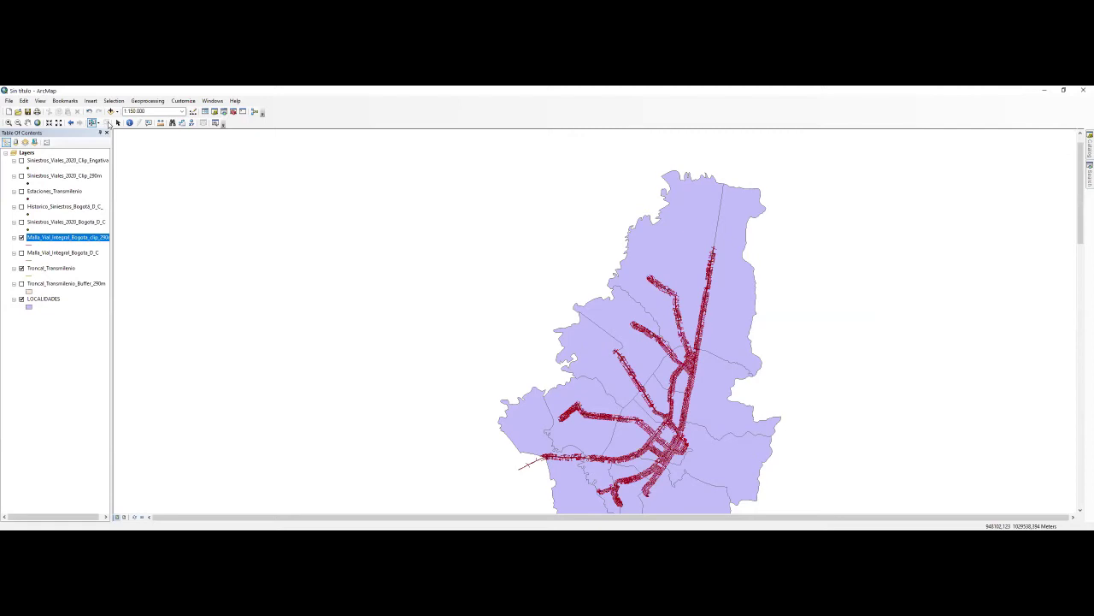
Add a Double field named Longitud_x to the attribute table of Malla_Vial_Integral_Bogota_clip_290m.
{"action": "left_click", "coordinate": [74, 237]}
{"action": "right_click", "coordinate": [53, 239]}
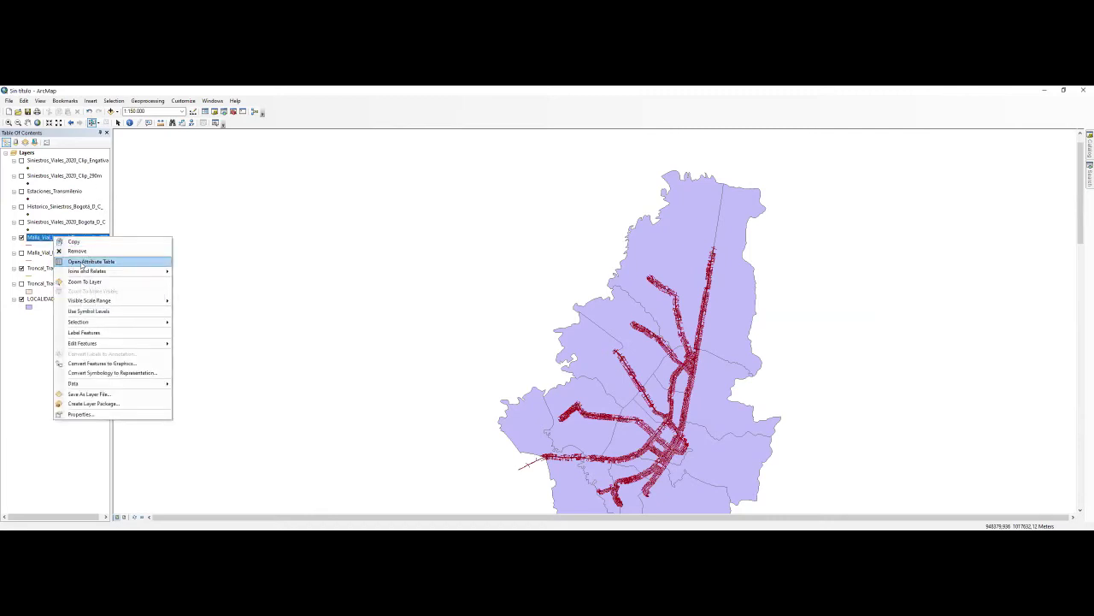
{"action": "left_click", "coordinate": [82, 262]}
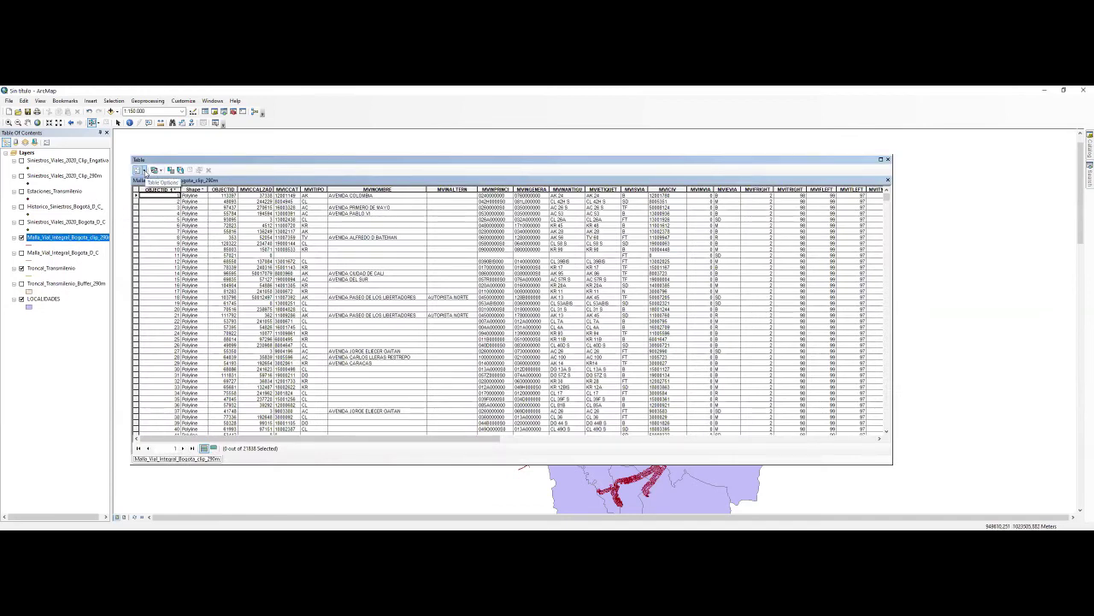
{"action": "left_click", "coordinate": [145, 171]}
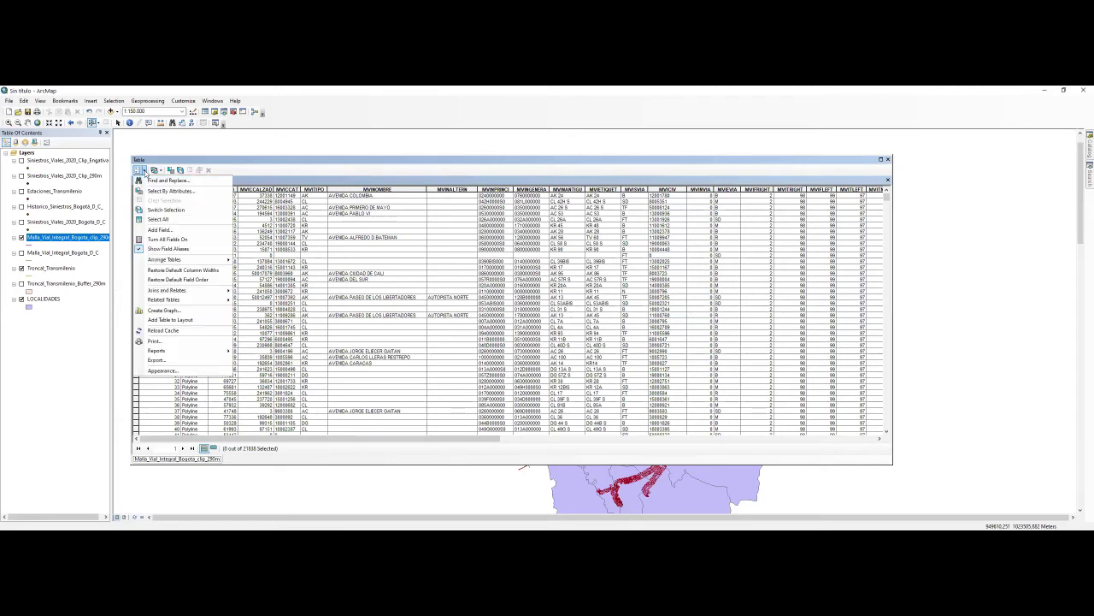
{"action": "left_click", "coordinate": [159, 230]}
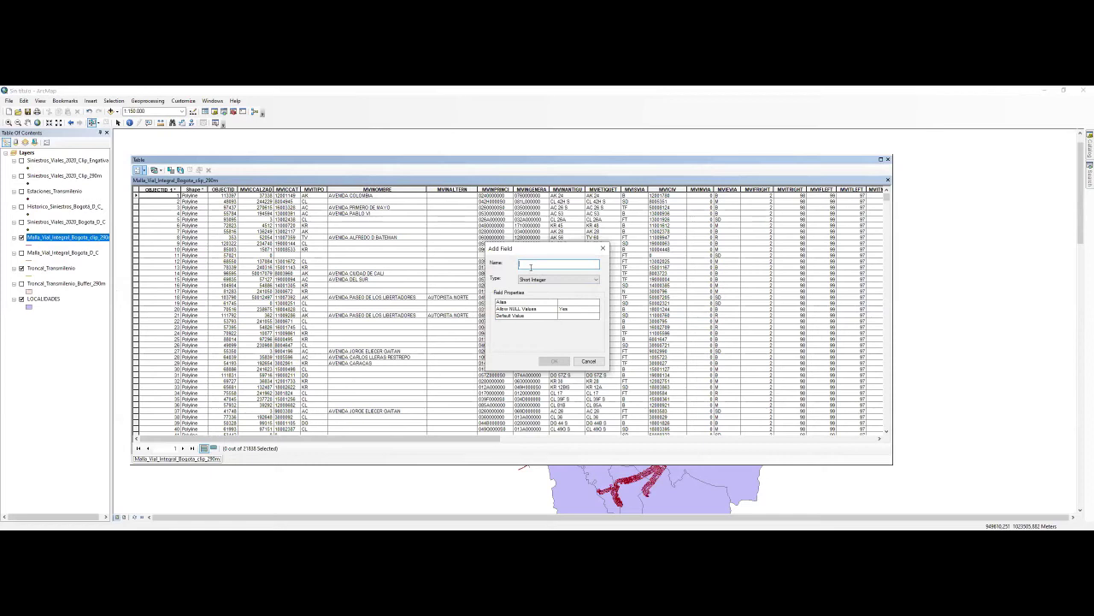
{"action": "type", "text": "Longitud_vi"}
{"action": "left_click", "coordinate": [540, 280]}
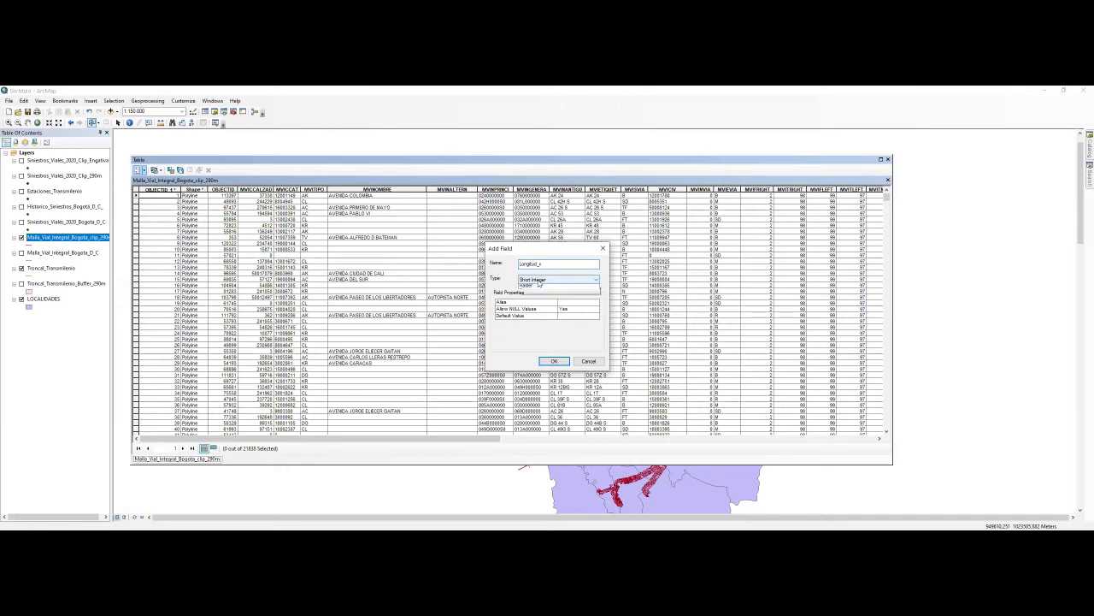
{"action": "left_click", "coordinate": [535, 306]}
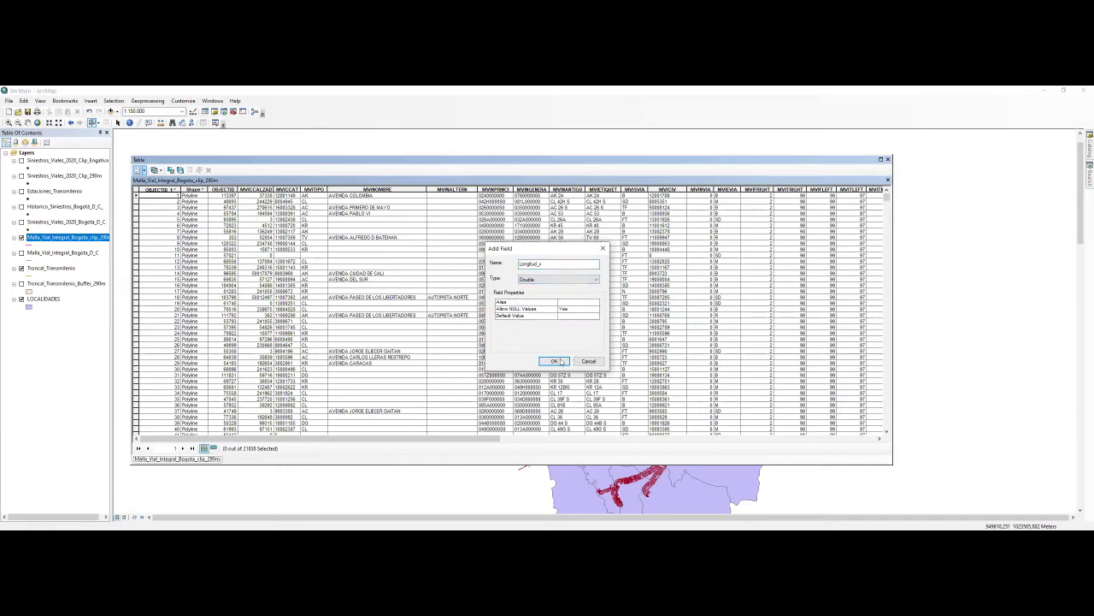
{"action": "left_click", "coordinate": [556, 360]}
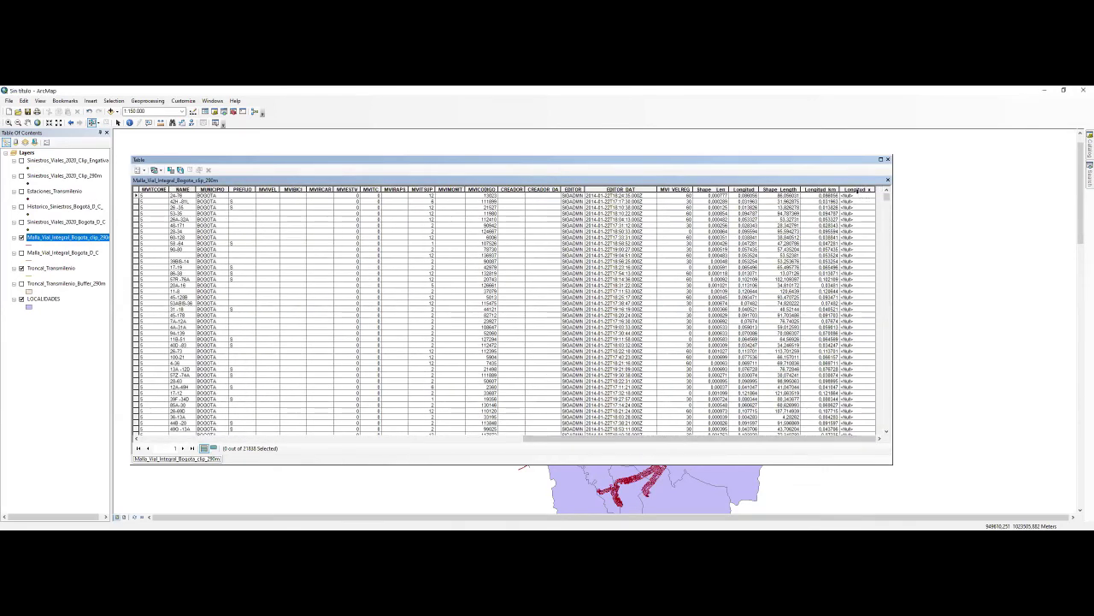
{"action": "right_click", "coordinate": [857, 189]}
{"action": "left_click", "coordinate": [846, 213]}
{"action": "right_click", "coordinate": [850, 189]}
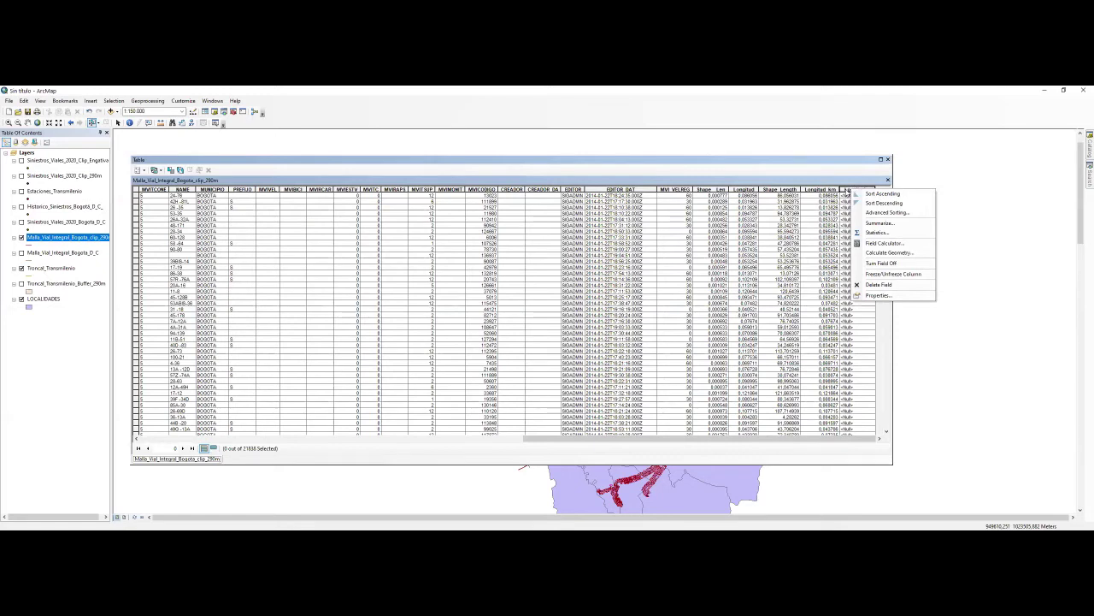
{"action": "left_click", "coordinate": [886, 254]}
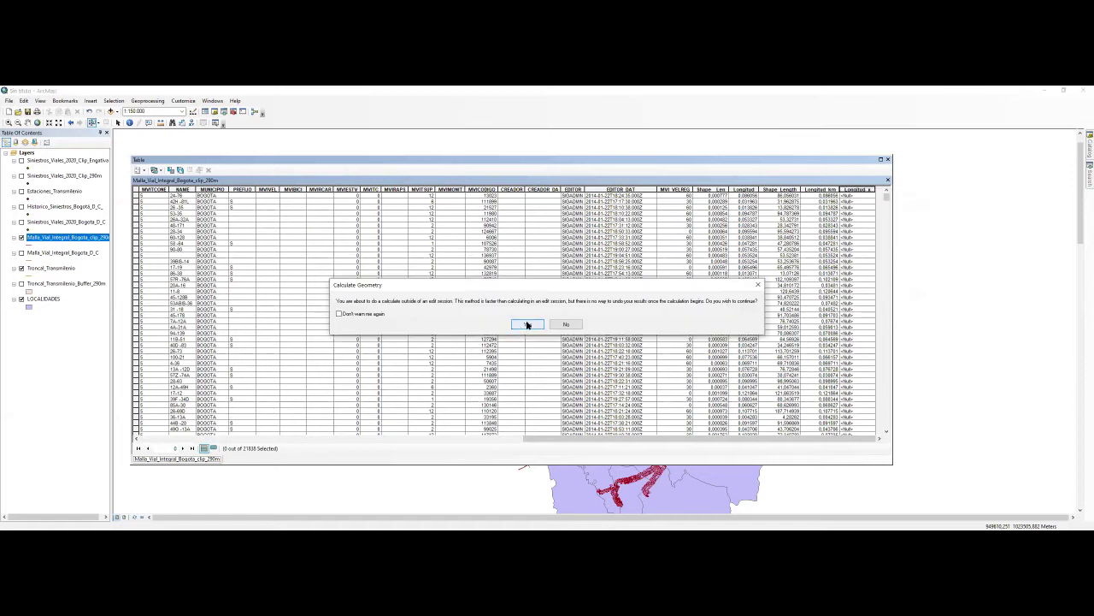
{"action": "left_click", "coordinate": [527, 324]}
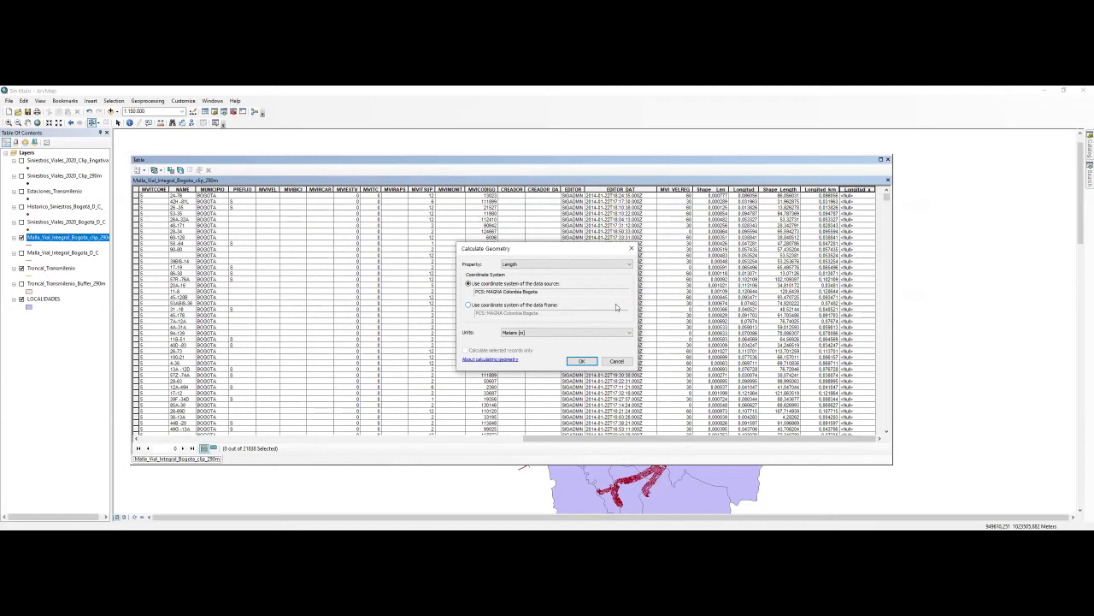
{"action": "left_click", "coordinate": [632, 248]}
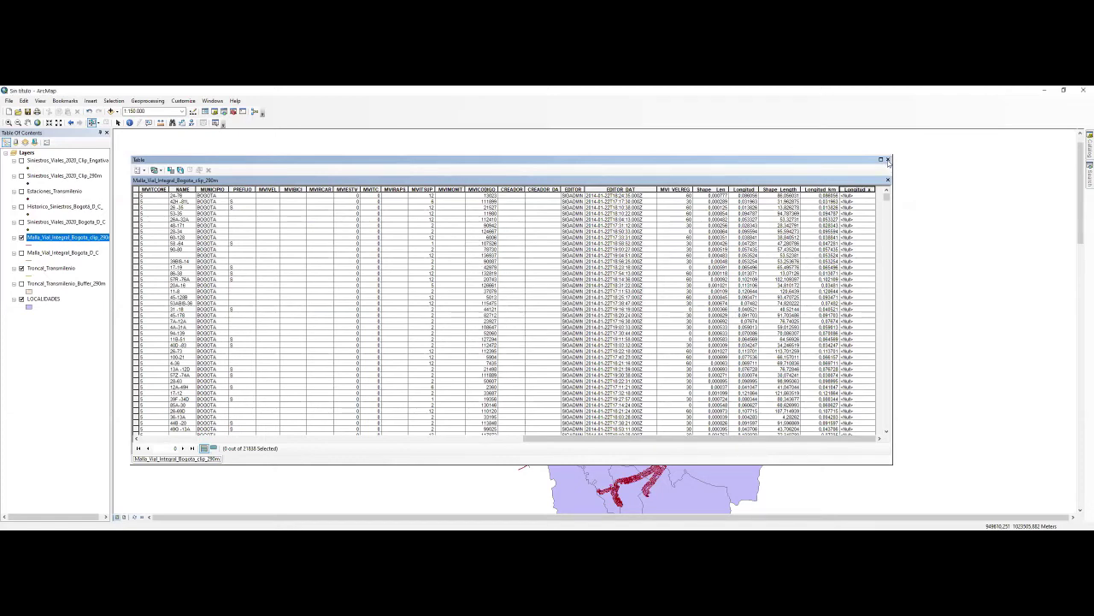
Close and reopen the attribute table of Malla_Vial_Integral_Bogota_clip_290m to view its Longitud_x field.
{"action": "left_click_drag", "start_coordinate": [889, 159], "coordinate": [888, 161]}
{"action": "left_click", "coordinate": [888, 163]}
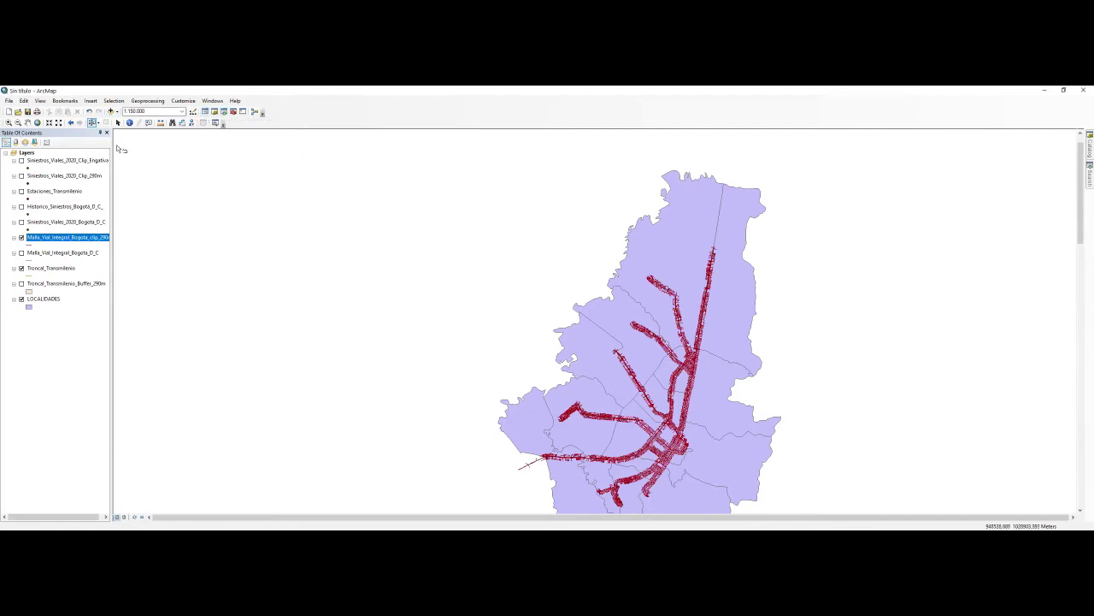
{"action": "left_click", "coordinate": [56, 238]}
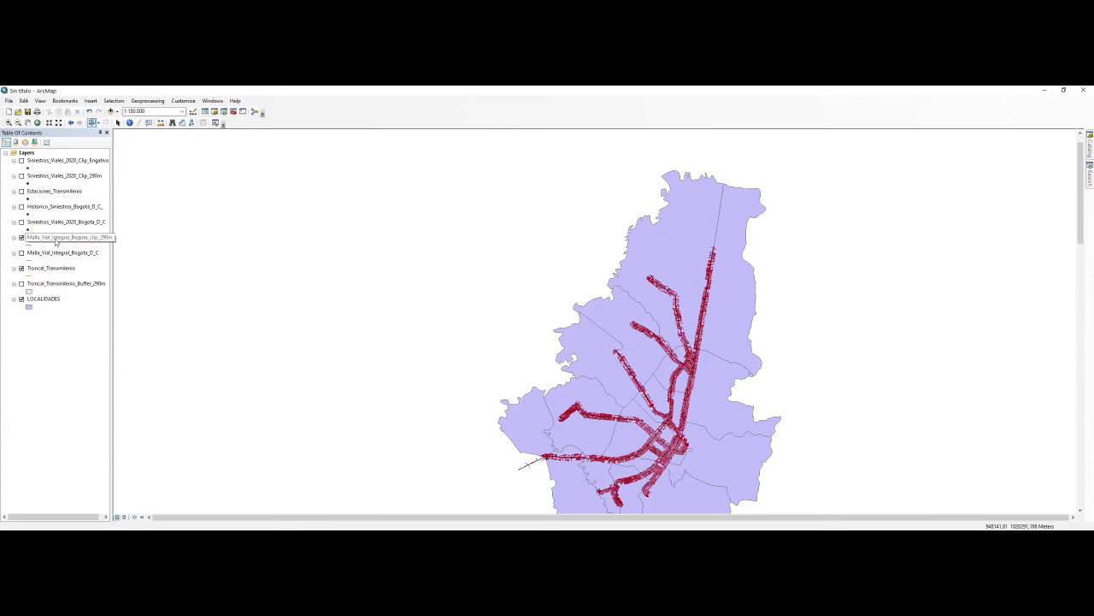
{"action": "right_click", "coordinate": [56, 238]}
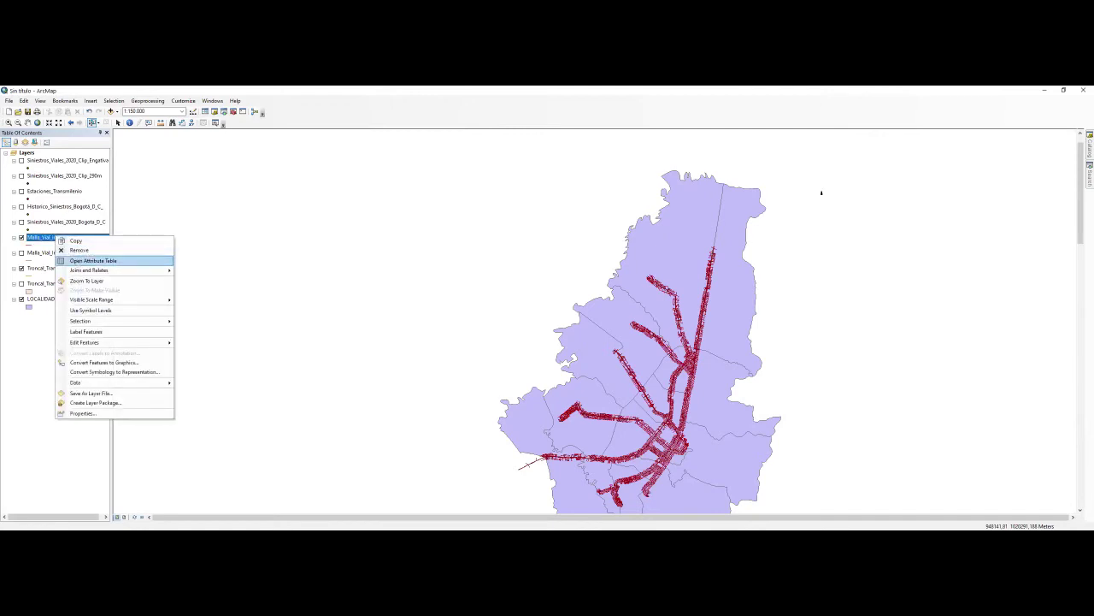
{"action": "left_click", "coordinate": [77, 262]}
{"action": "left_click", "coordinate": [462, 443]}
{"action": "left_click", "coordinate": [808, 444]}
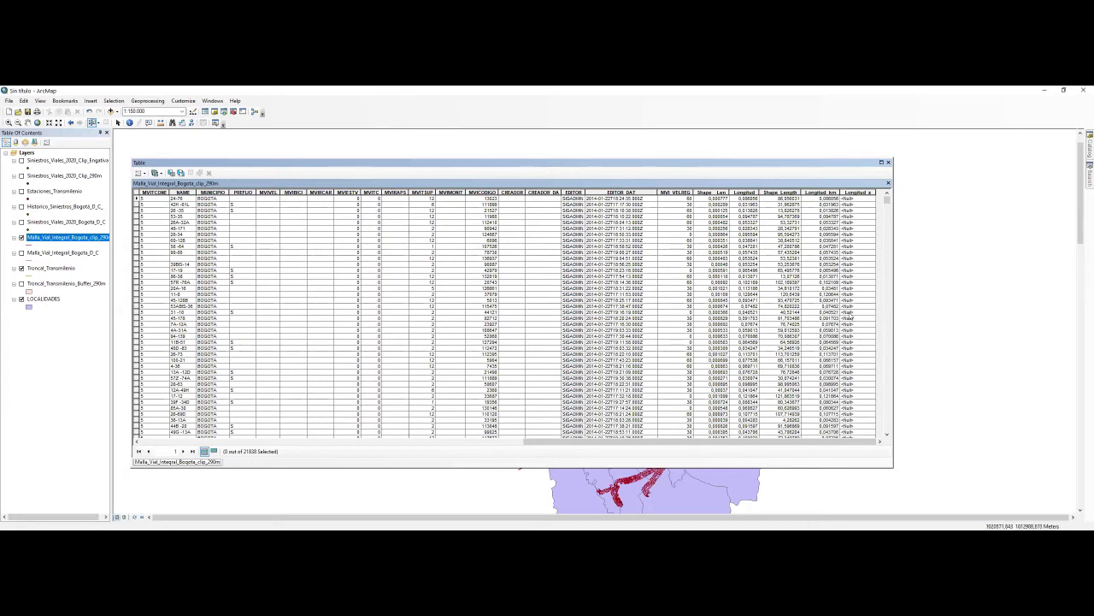
Review the Calculate Geometry option for the Longitud_x field without calculating anything, and close the attribute table.
{"action": "left_click", "coordinate": [859, 193]}
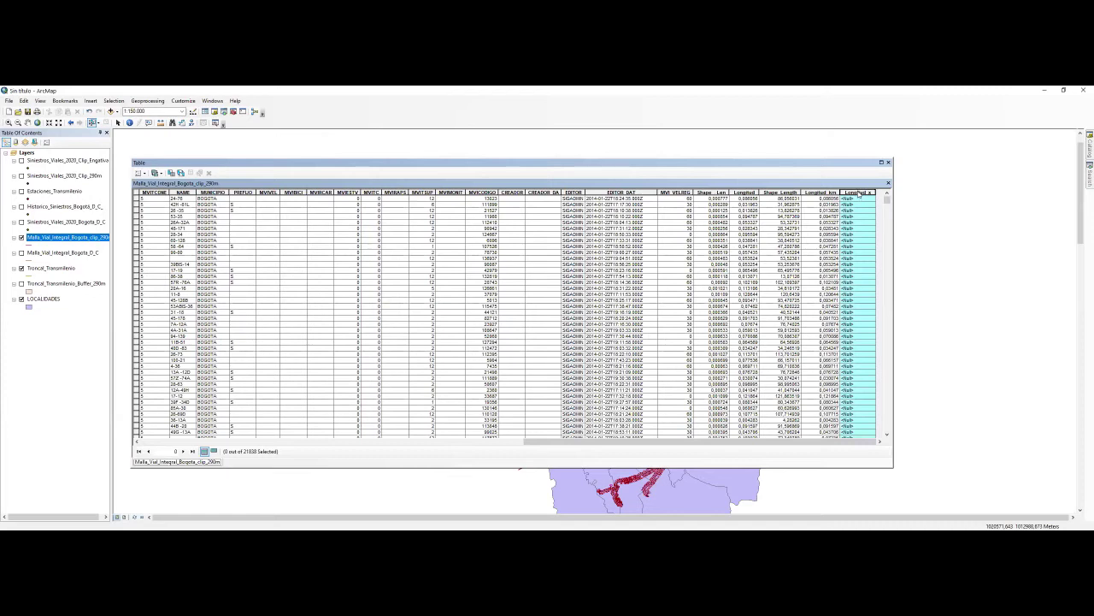
{"action": "right_click", "coordinate": [859, 194]}
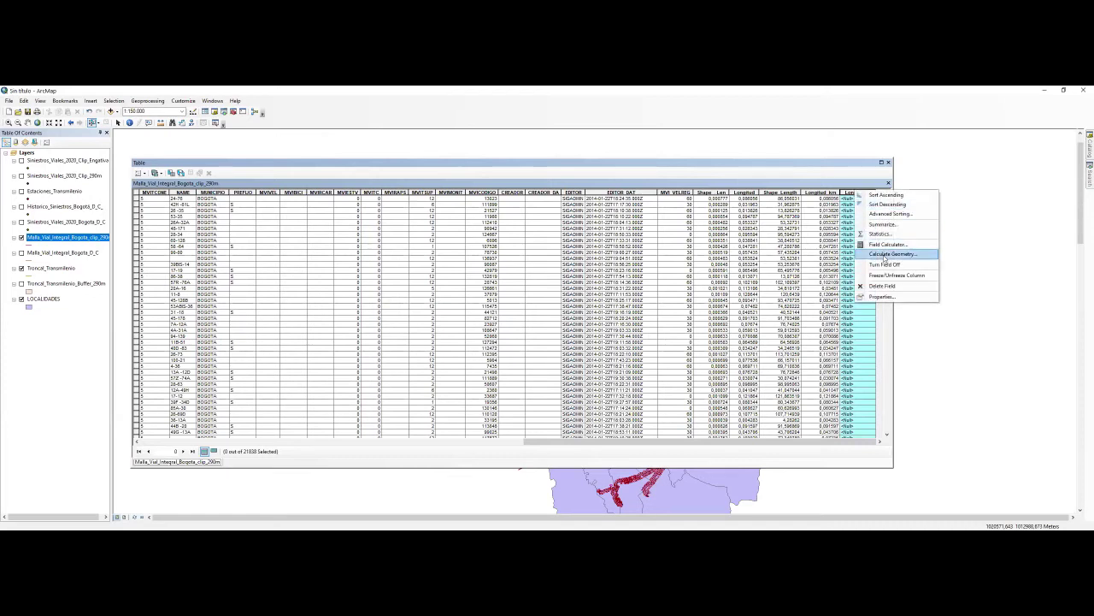
{"action": "left_click", "coordinate": [885, 257]}
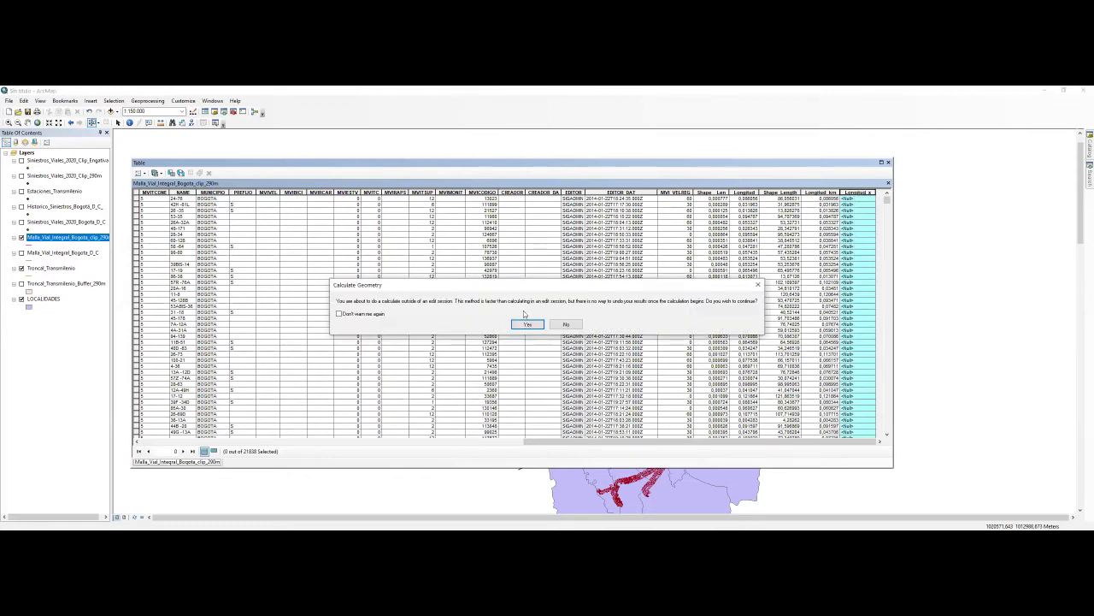
{"action": "left_click", "coordinate": [759, 285]}
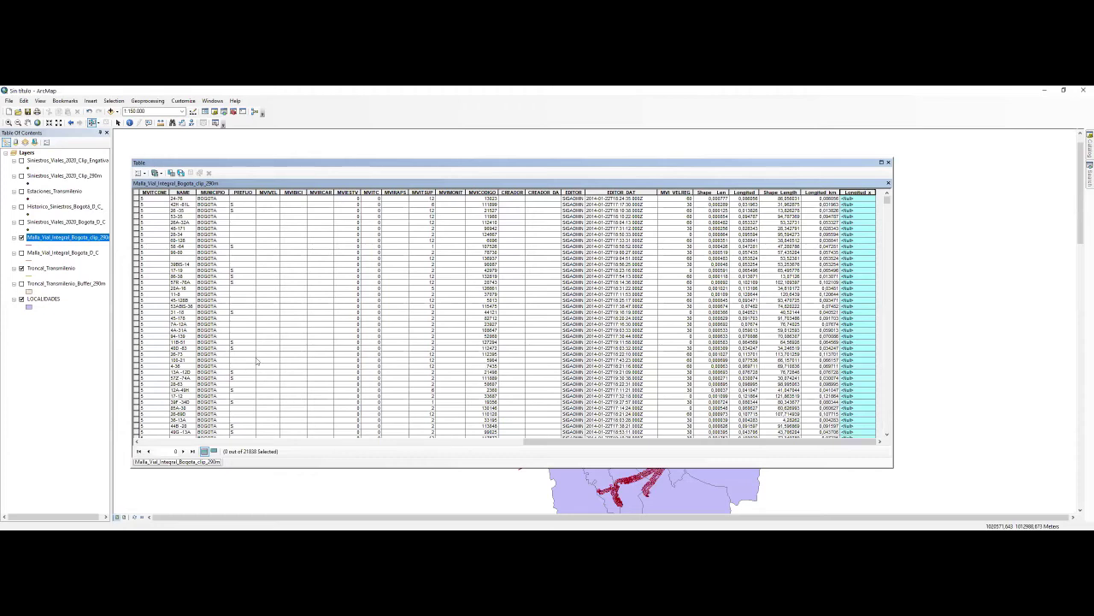
{"action": "left_click", "coordinate": [888, 162]}
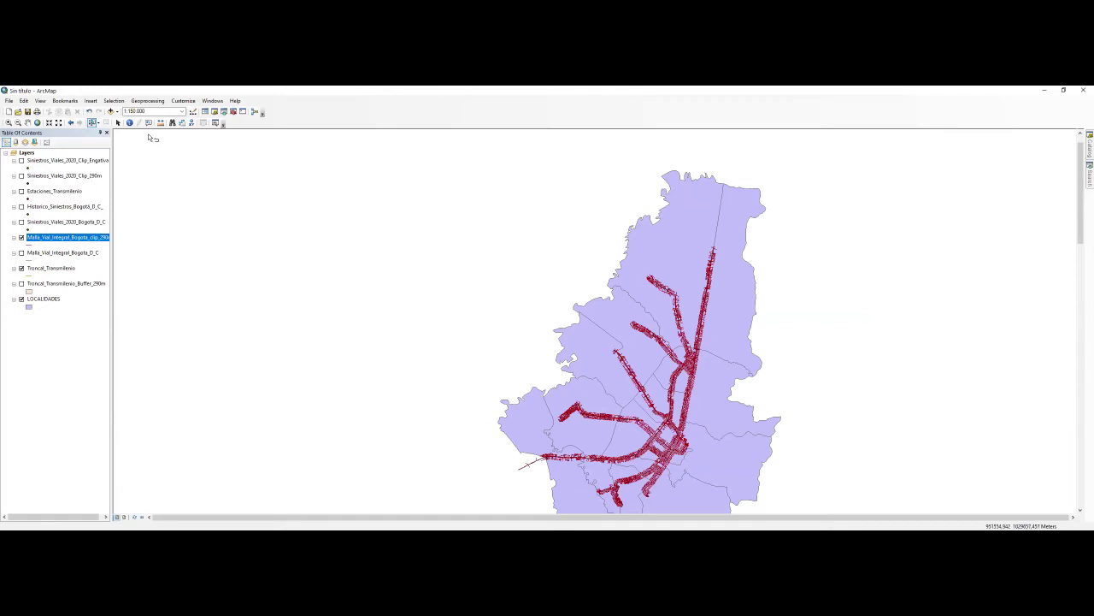
Review the table options of Malla_Vial_Integral_Bogota_clip_290m, including adding a field, and close the attribute table.
{"action": "right_click", "coordinate": [80, 238]}
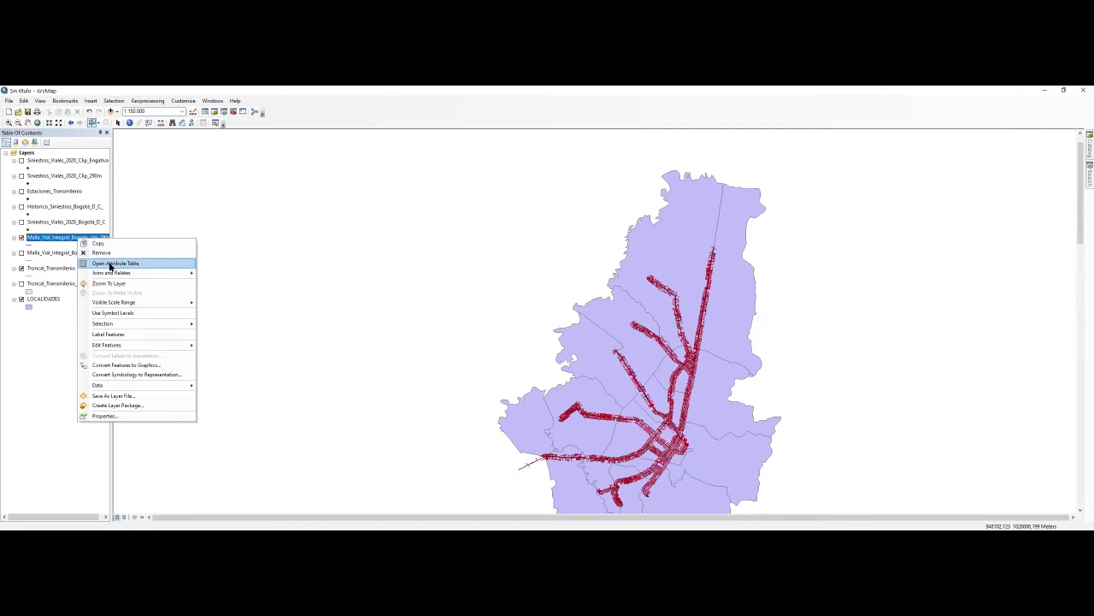
{"action": "left_click", "coordinate": [109, 264]}
{"action": "left_click", "coordinate": [139, 173]}
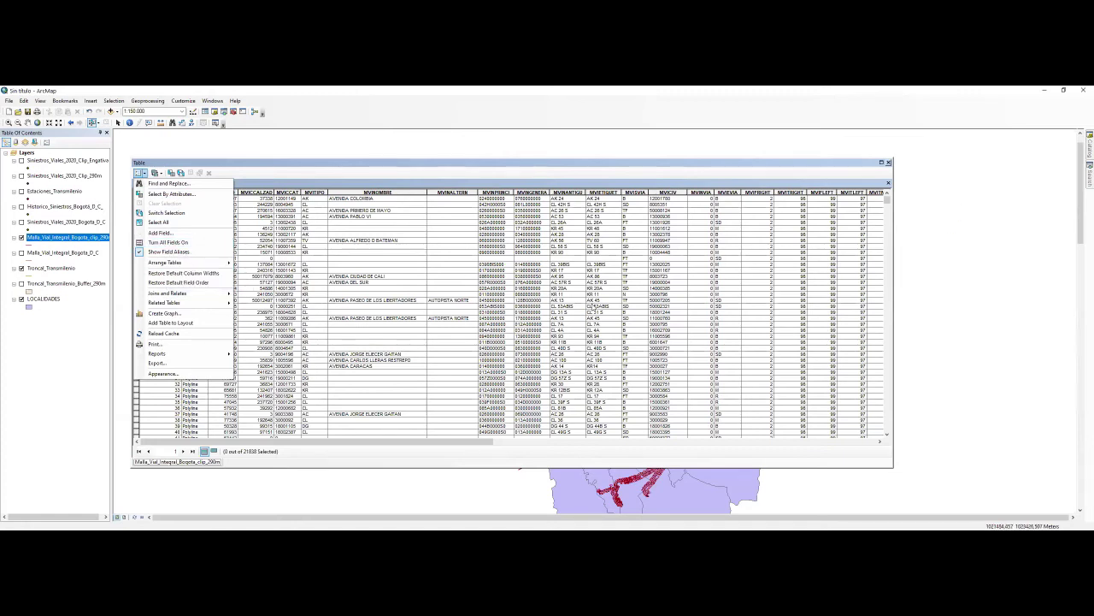
{"action": "left_click", "coordinate": [582, 305]}
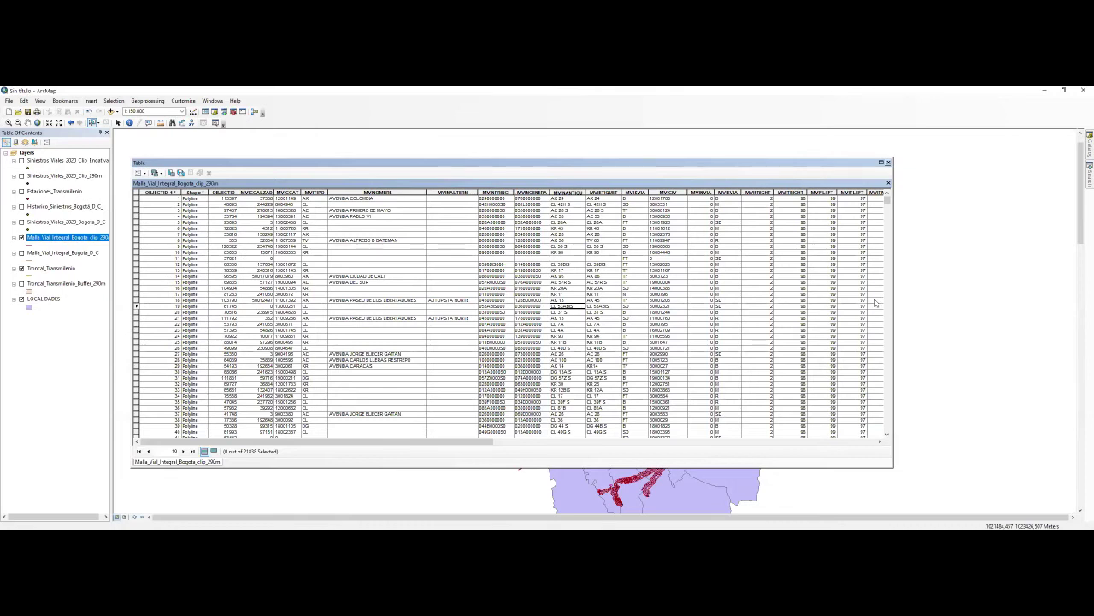
{"action": "left_click", "coordinate": [890, 162]}
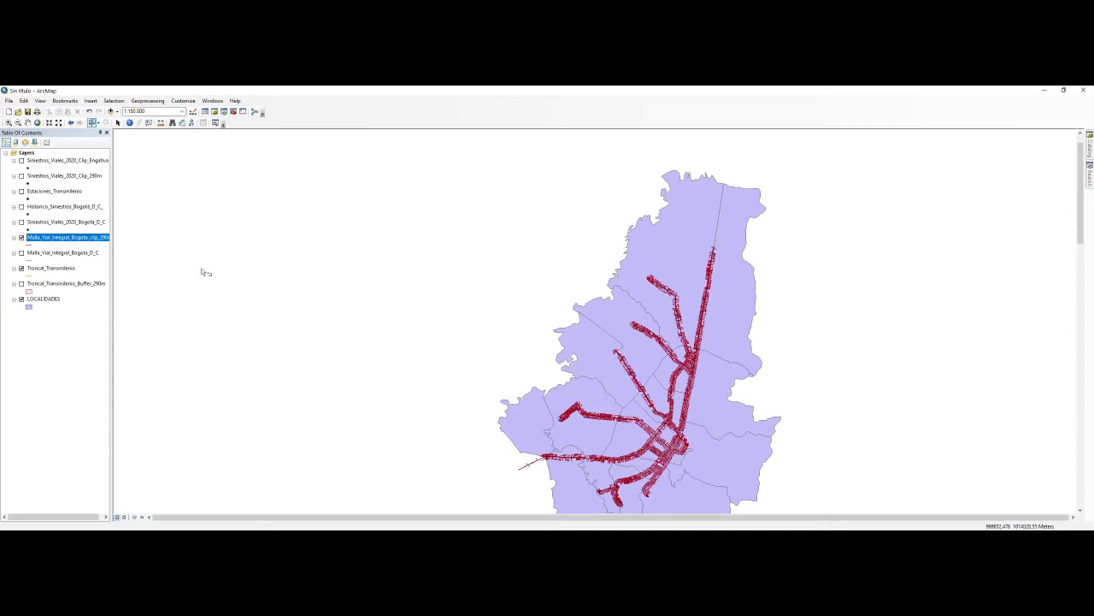
Review the Longitud_km column in the attribute table of Malla_Vial_Integral_Bogota_clip_290m and close the table.
{"action": "right_click", "coordinate": [74, 239]}
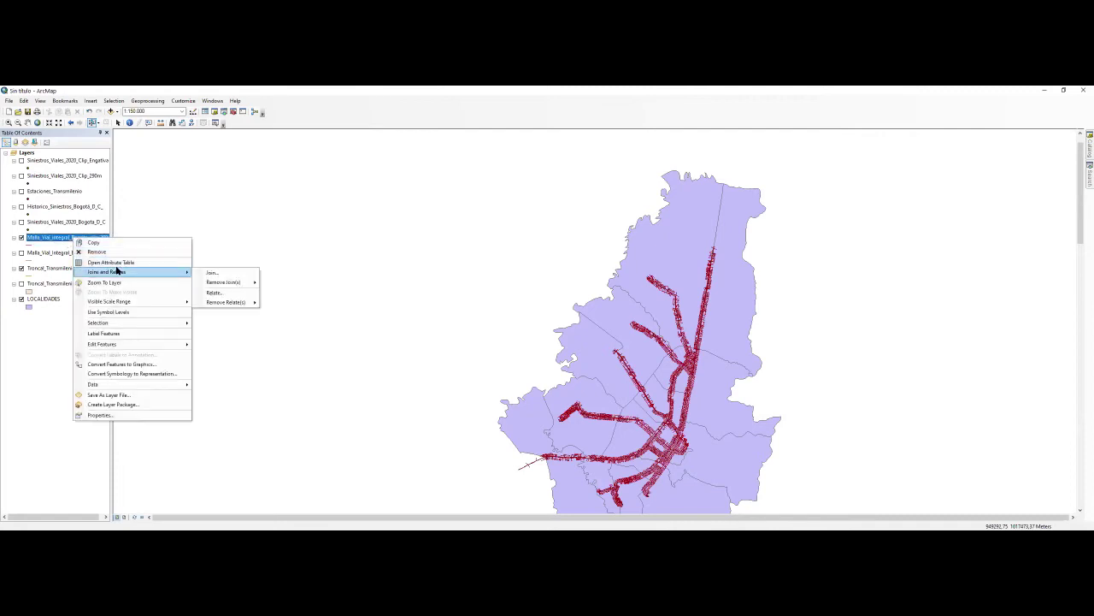
{"action": "left_click", "coordinate": [123, 262]}
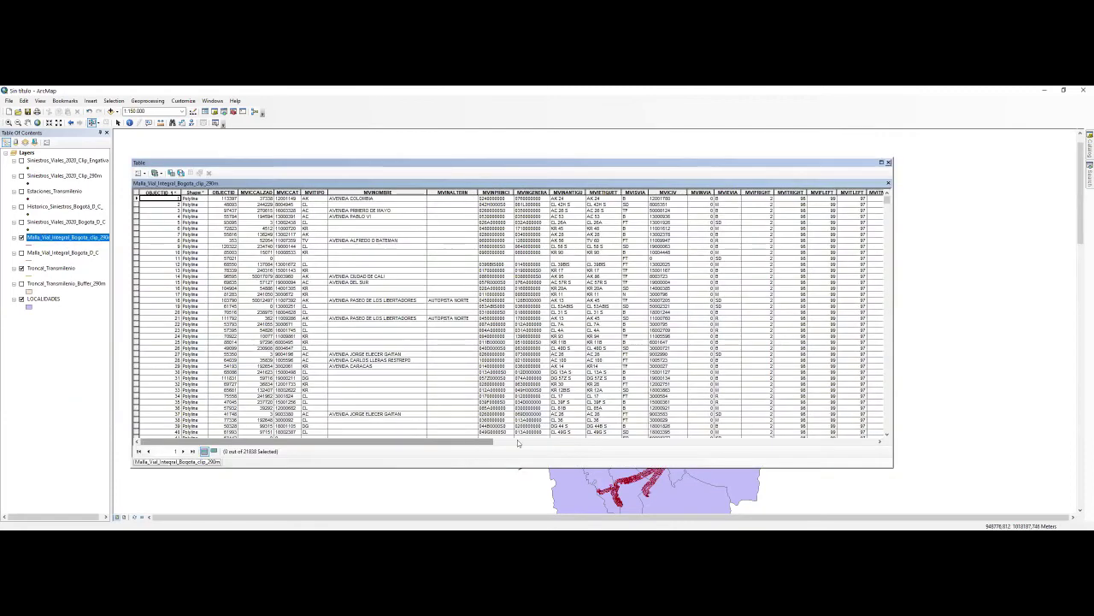
{"action": "left_click", "coordinate": [878, 442]}
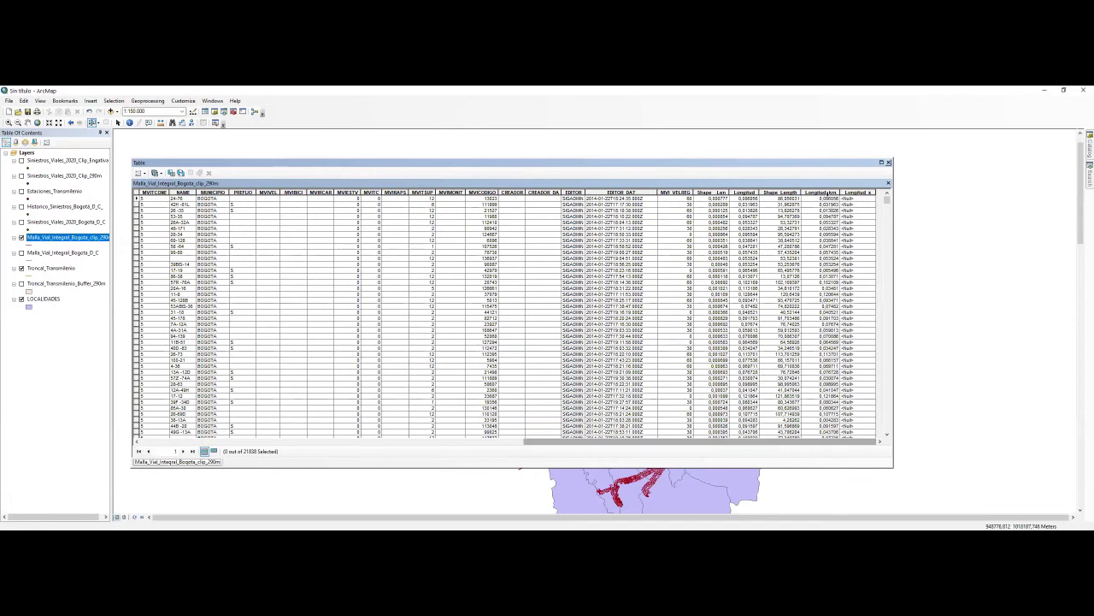
{"action": "left_click", "coordinate": [827, 192]}
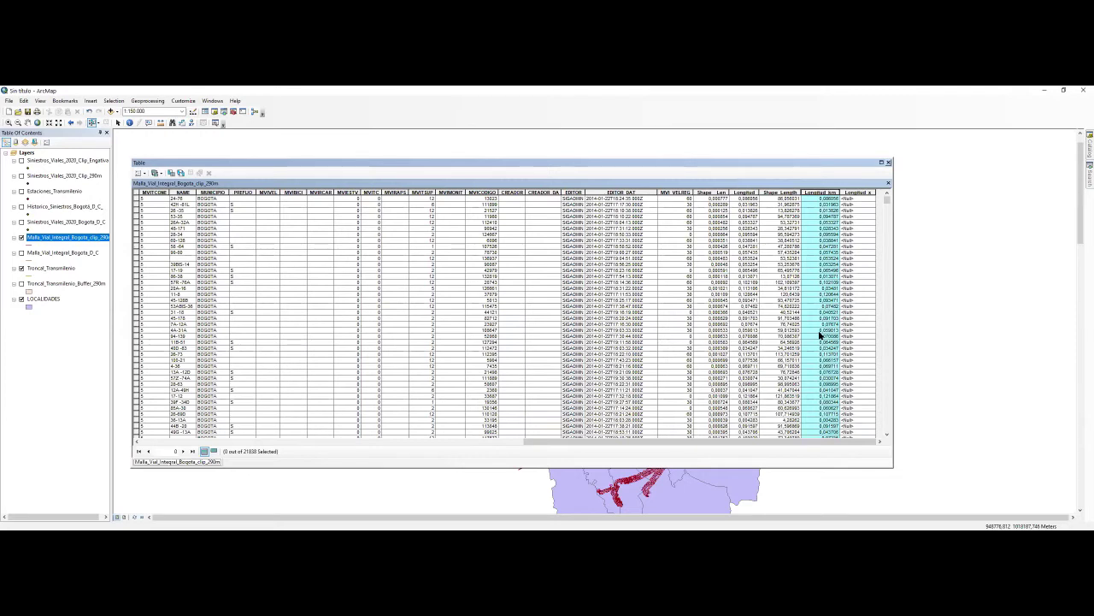
{"action": "left_click", "coordinate": [888, 163]}
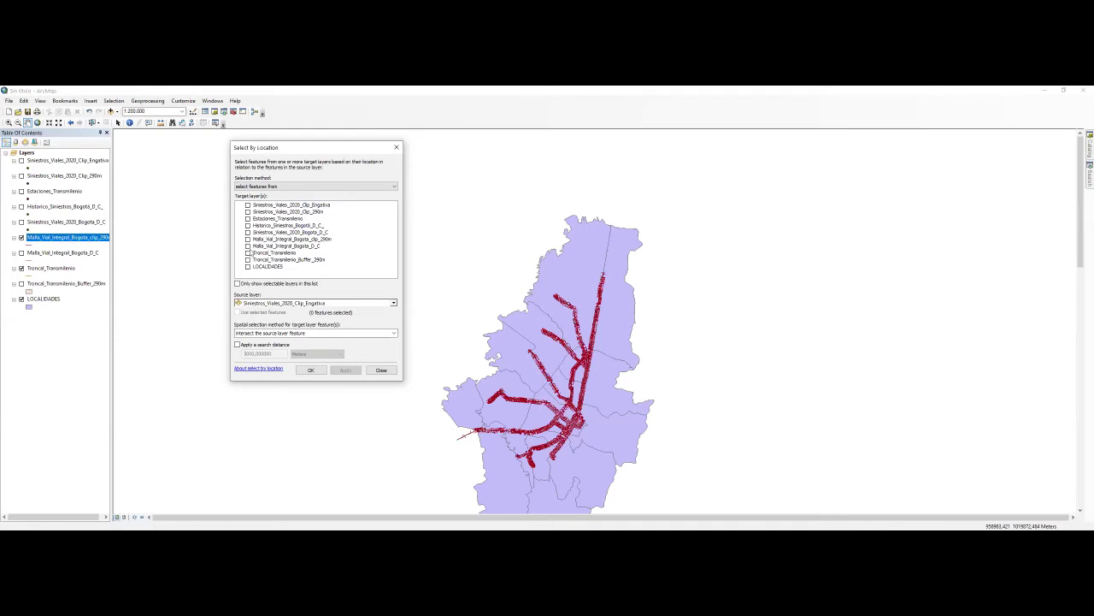
Set up Select By Location for Malla_Vial_Integral_Bogota_D_C features within a distance of 290 meters of Troncal_Transmilenio.
{"action": "left_click", "coordinate": [248, 246]}
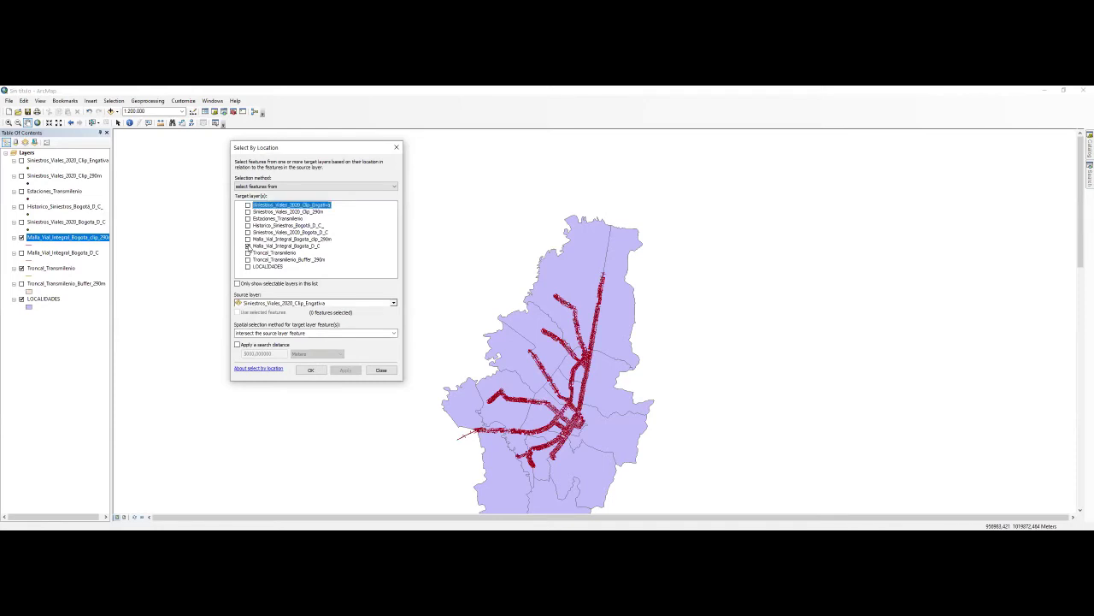
{"action": "left_click", "coordinate": [272, 304]}
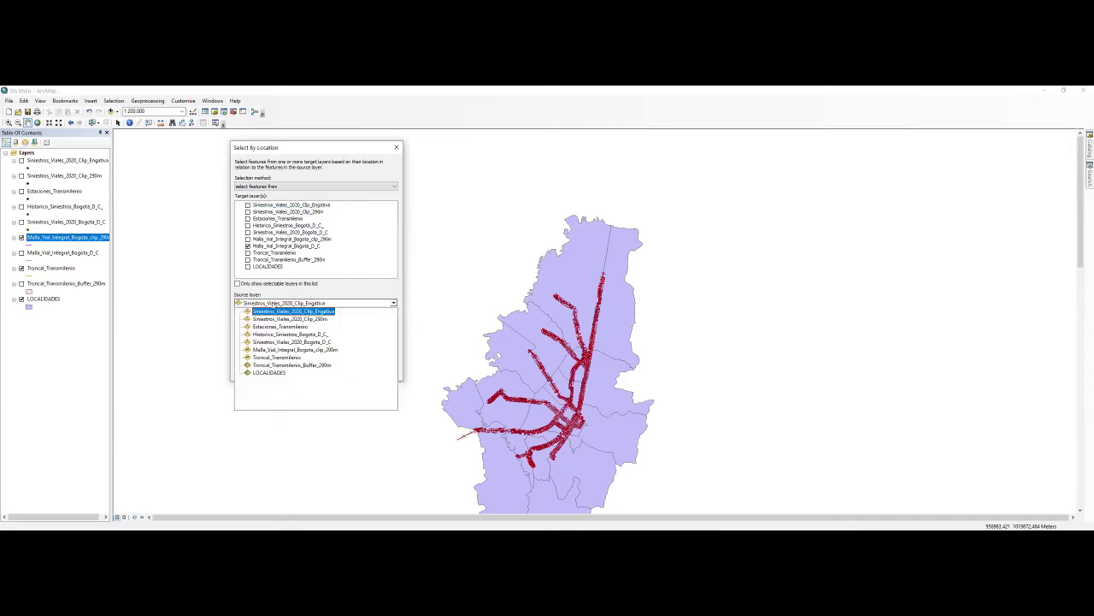
{"action": "left_click", "coordinate": [288, 358]}
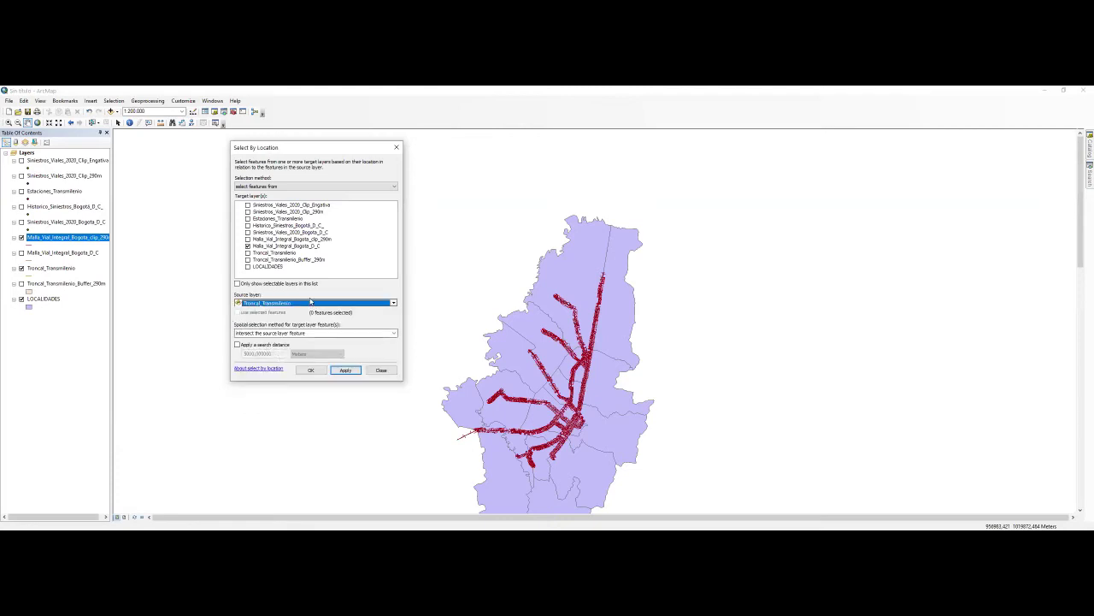
{"action": "left_click", "coordinate": [350, 333]}
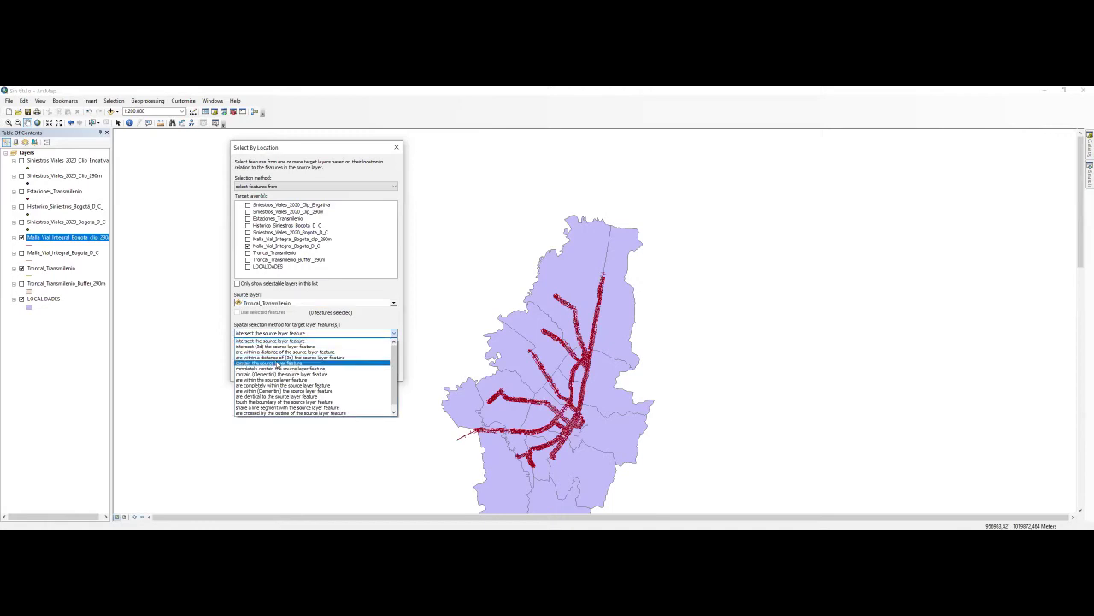
{"action": "left_click", "coordinate": [273, 352]}
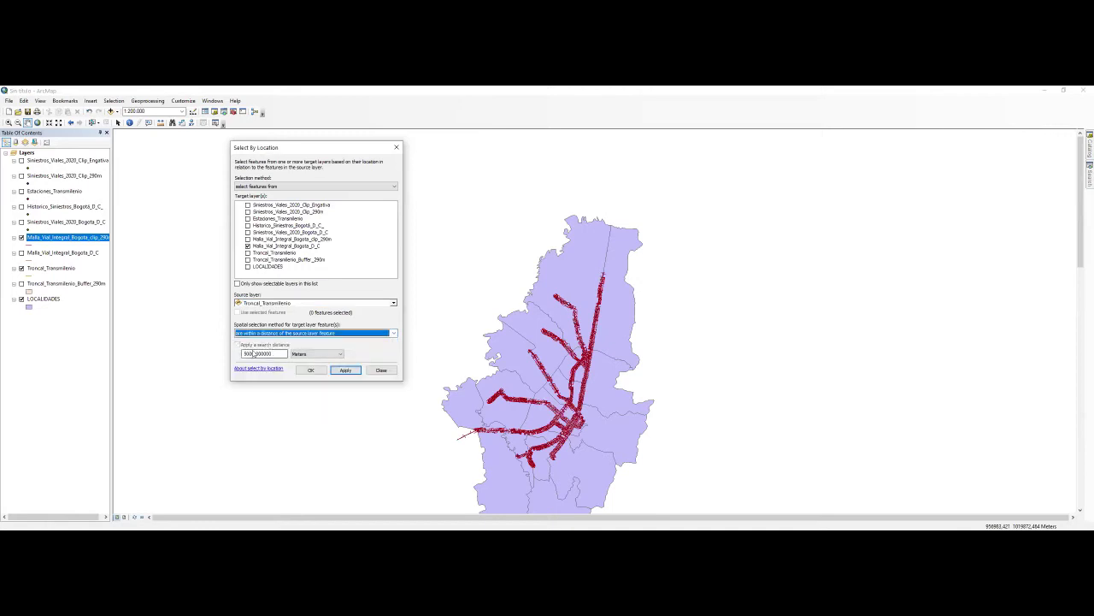
{"action": "left_click", "coordinate": [254, 353]}
{"action": "left_click_drag", "start_coordinate": [244, 353], "coordinate": [280, 353]}
{"action": "type", "text": "390"}
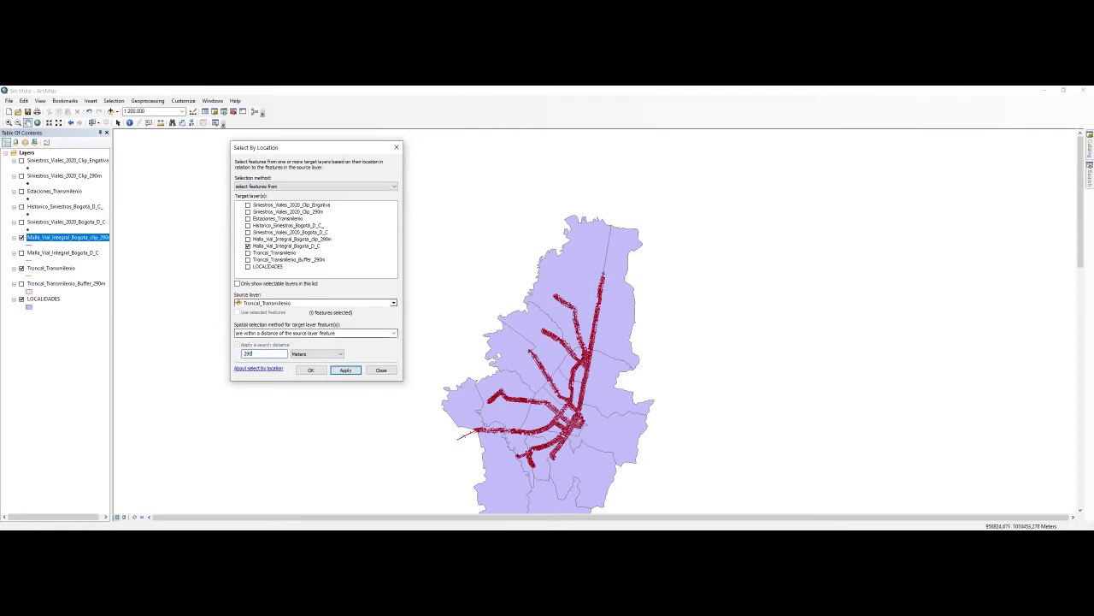
{"action": "left_click", "coordinate": [337, 371]}
Try Troncal_Transmilenio_Buffer_290m as the source layer with the intersect spatial selection method.
{"action": "left_click", "coordinate": [332, 302]}
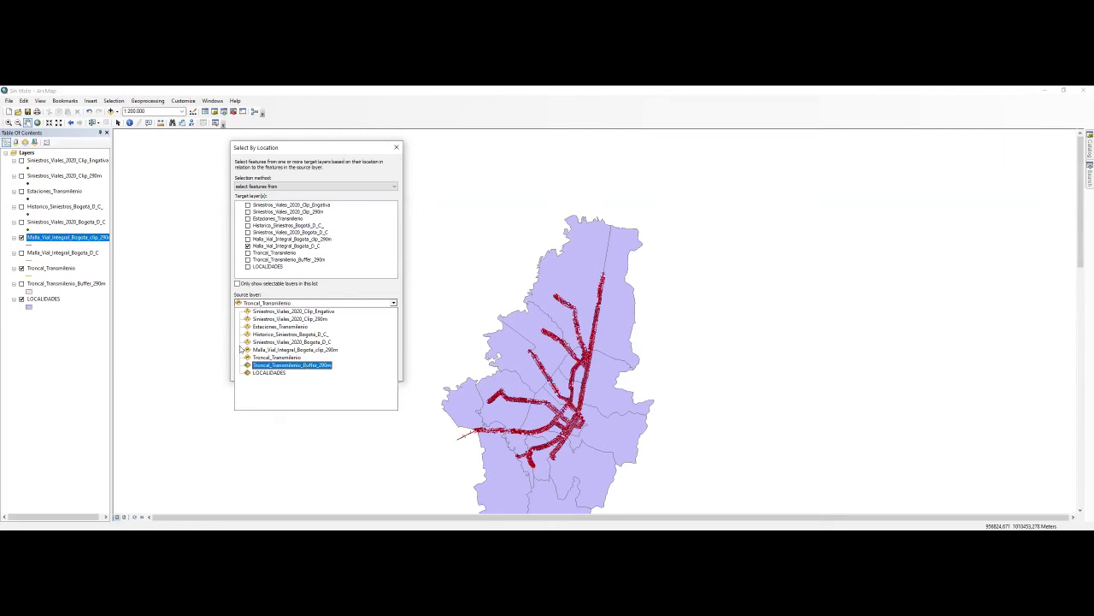
{"action": "left_click", "coordinate": [306, 366]}
{"action": "left_click", "coordinate": [248, 353]}
{"action": "key", "text": "BackSpace"}
{"action": "type", "text": "5000,000000"}
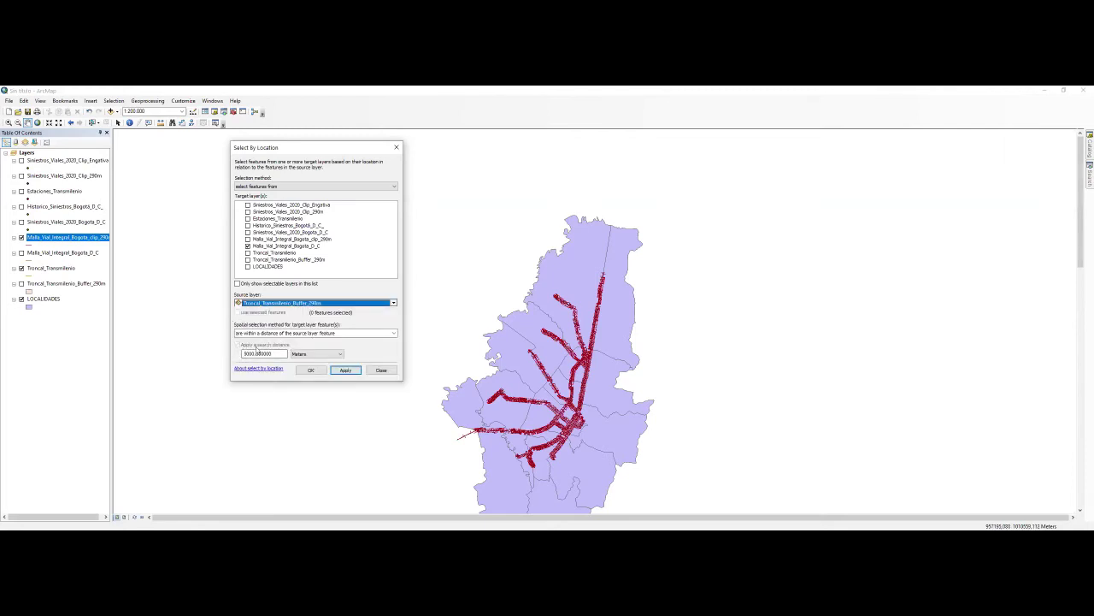
{"action": "left_click", "coordinate": [335, 333]}
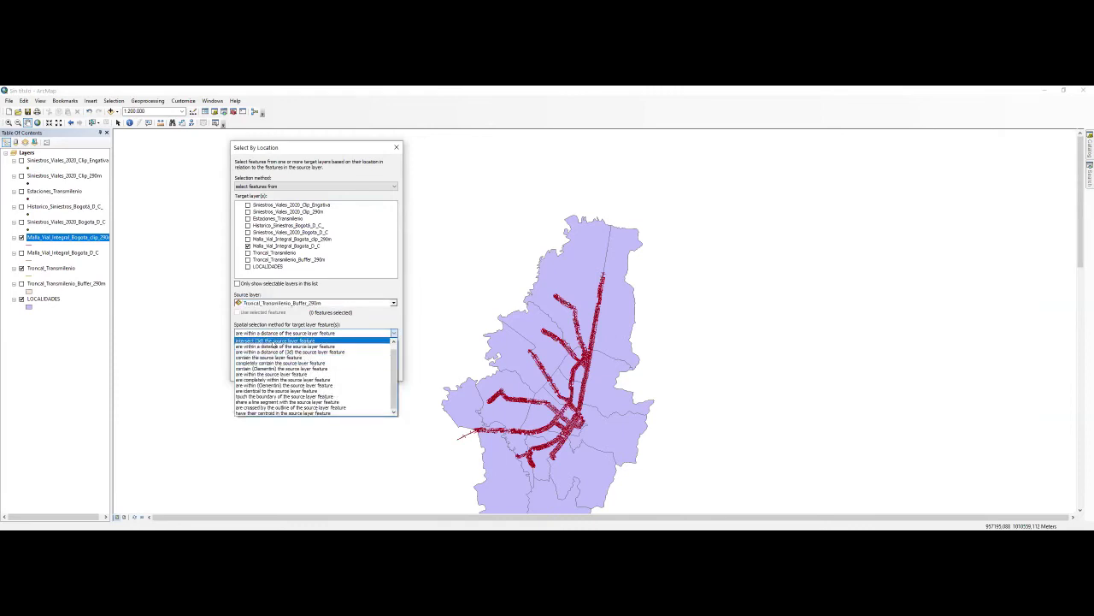
{"action": "scroll", "coordinate": [305, 353], "scroll_direction": "up", "scroll_amount": 1}
{"action": "left_click", "coordinate": [291, 342]}
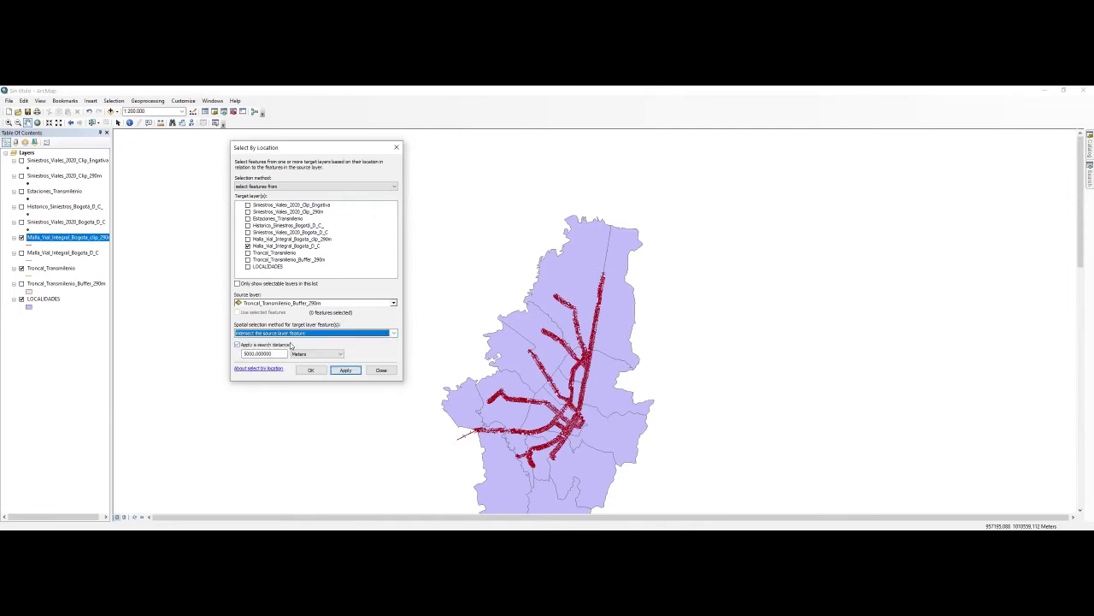
Select the Malla_Vial_Integral_Bogota_D_C features within a distance of 290 meters of Troncal_Transmilenio, and close Select By Location.
{"action": "left_click", "coordinate": [321, 304]}
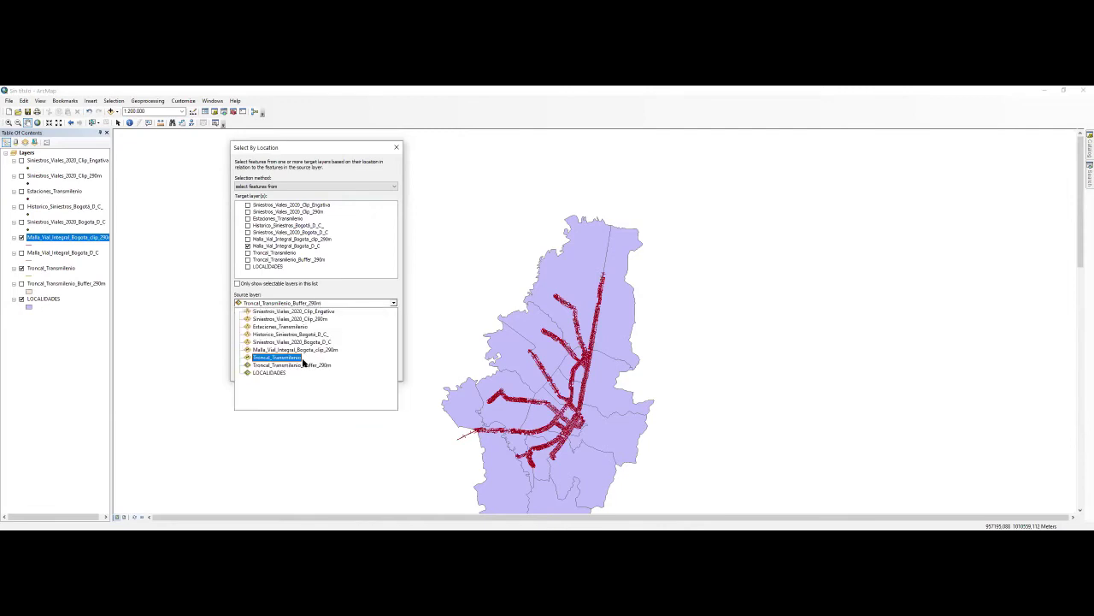
{"action": "left_click", "coordinate": [301, 359]}
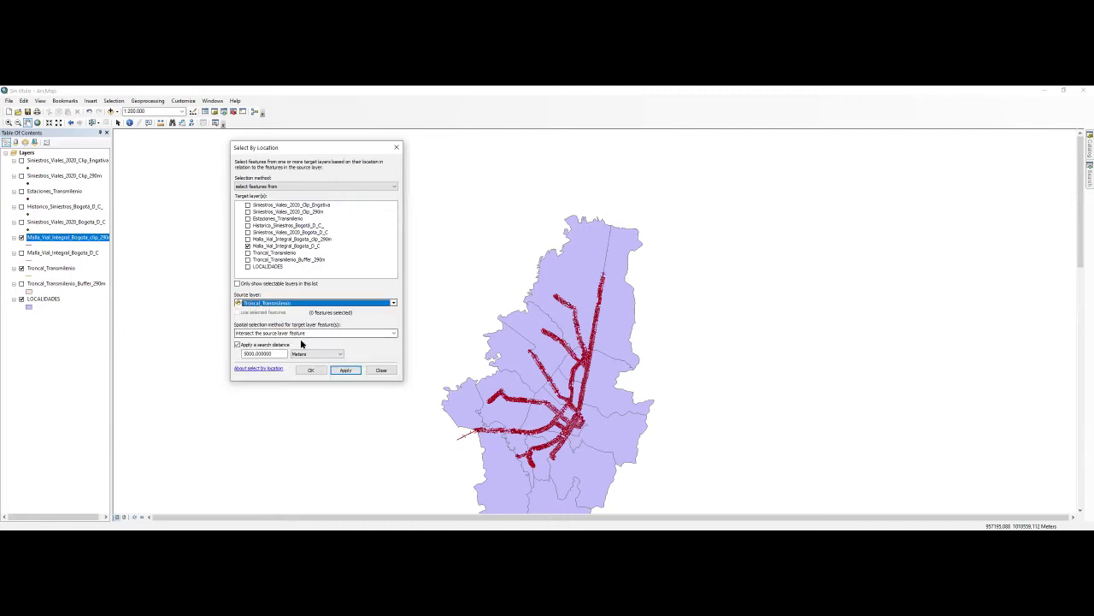
{"action": "left_click", "coordinate": [297, 334]}
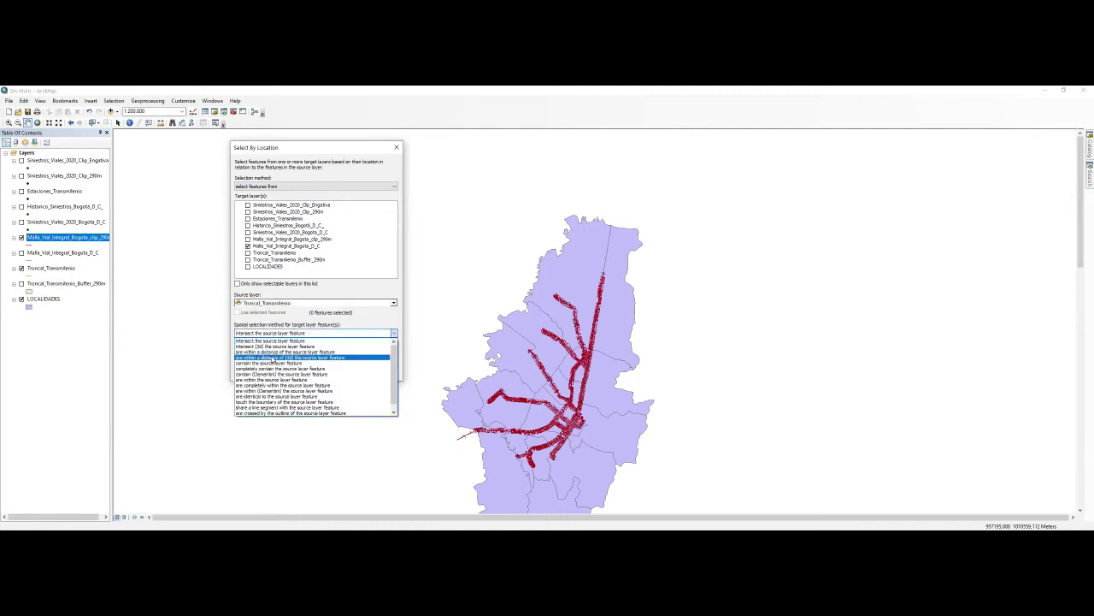
{"action": "left_click", "coordinate": [276, 352]}
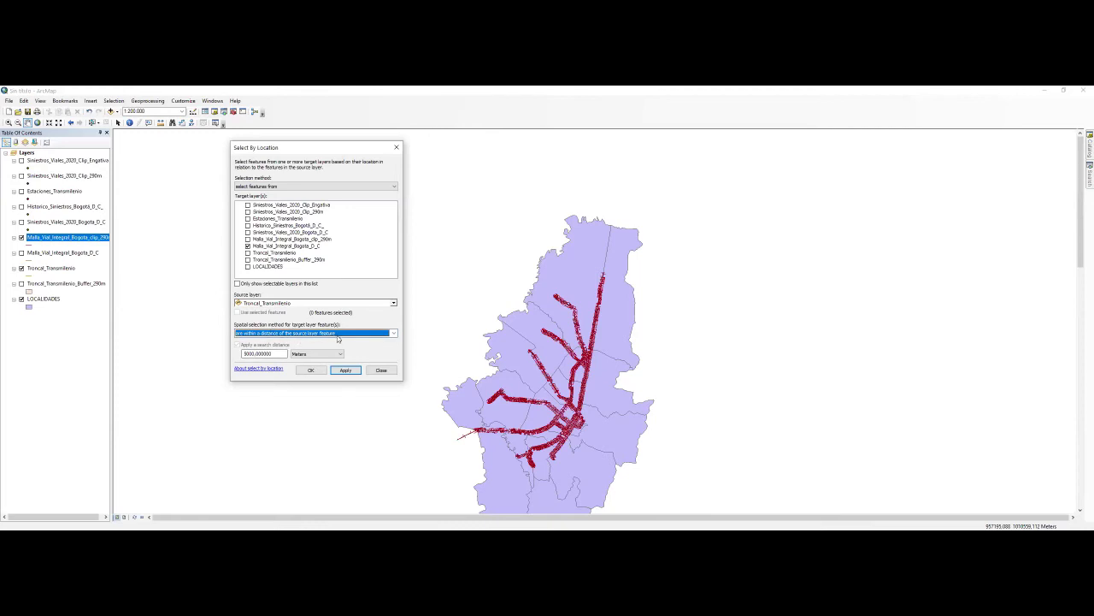
{"action": "double_click", "coordinate": [256, 353]}
{"action": "type", "text": "3"}
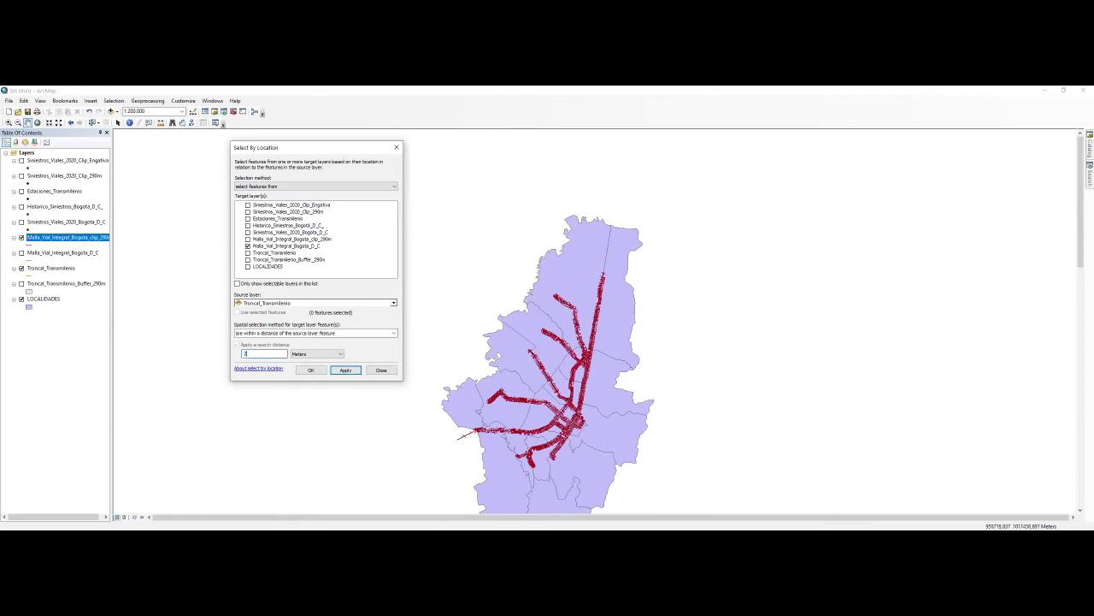
{"action": "left_click", "coordinate": [342, 371]}
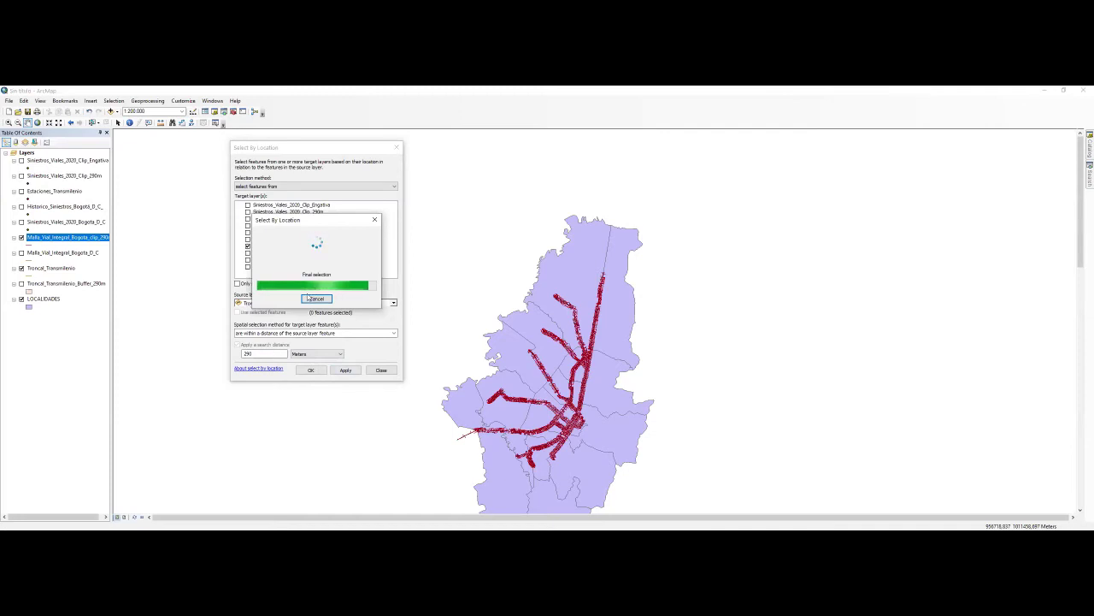
{"action": "left_click", "coordinate": [397, 148]}
Delete the Longitud field from the Malla_Vial_Integral_Bogota_D_C attribute table.
{"action": "right_click", "coordinate": [65, 253]}
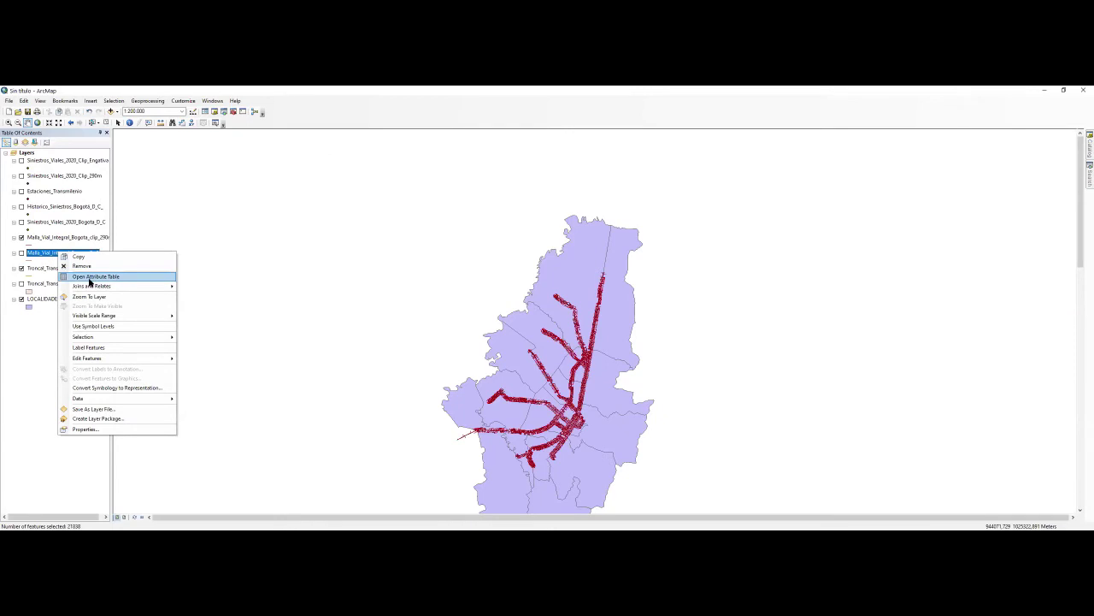
{"action": "left_click", "coordinate": [93, 278]}
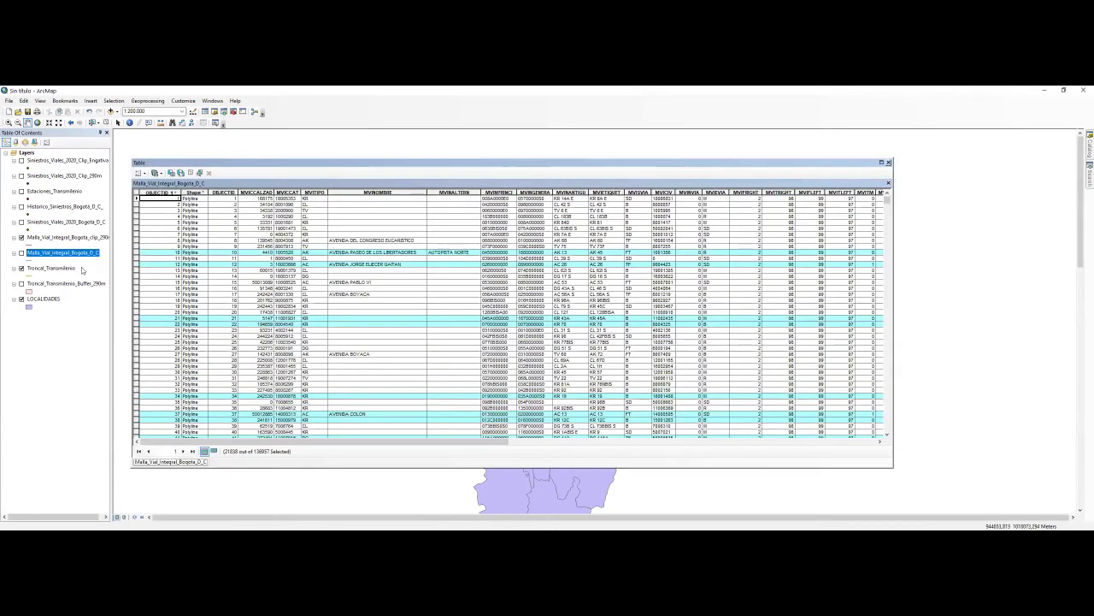
{"action": "left_click_drag", "start_coordinate": [335, 444], "coordinate": [909, 195]}
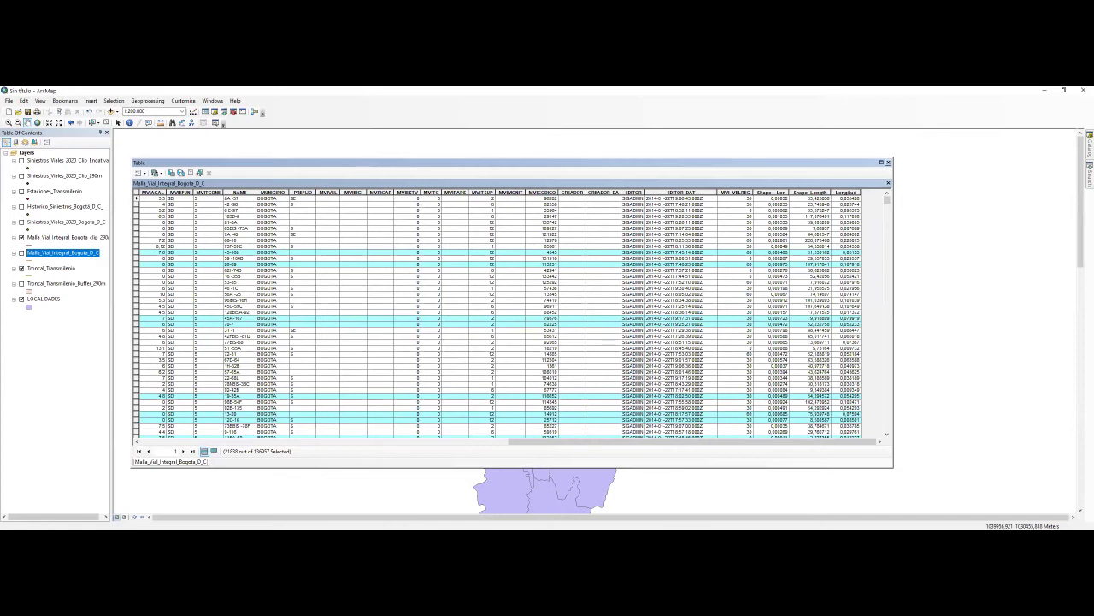
{"action": "right_click", "coordinate": [851, 191]}
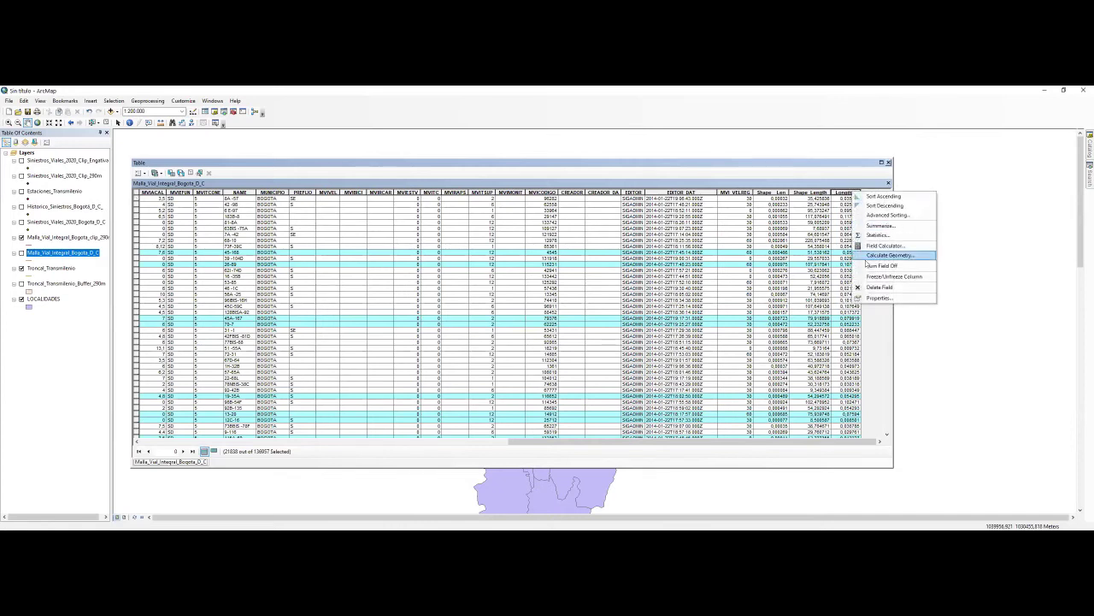
{"action": "left_click", "coordinate": [876, 287]}
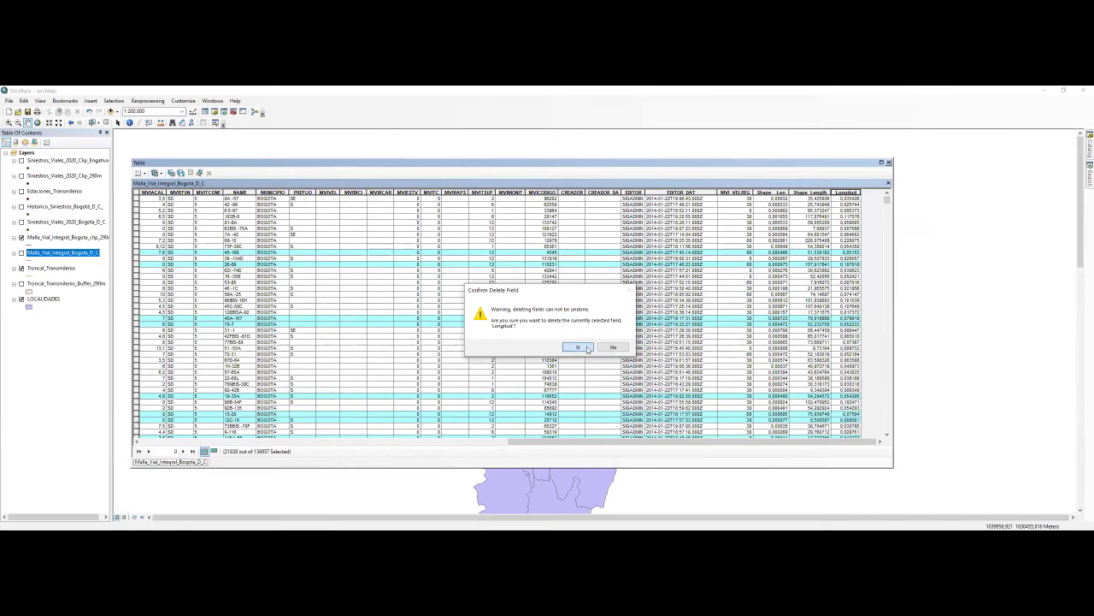
{"action": "left_click", "coordinate": [579, 348]}
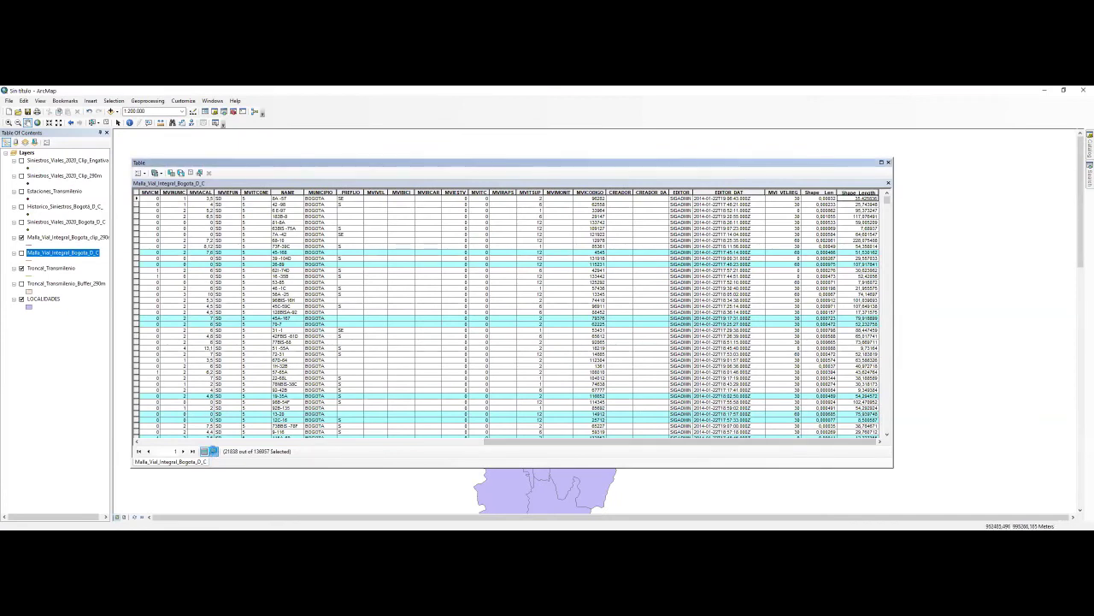
Show only the selected records in the table and add a field named Longitud_km of type Double.
{"action": "left_click", "coordinate": [212, 451]}
{"action": "left_click_drag", "start_coordinate": [494, 442], "coordinate": [862, 449]}
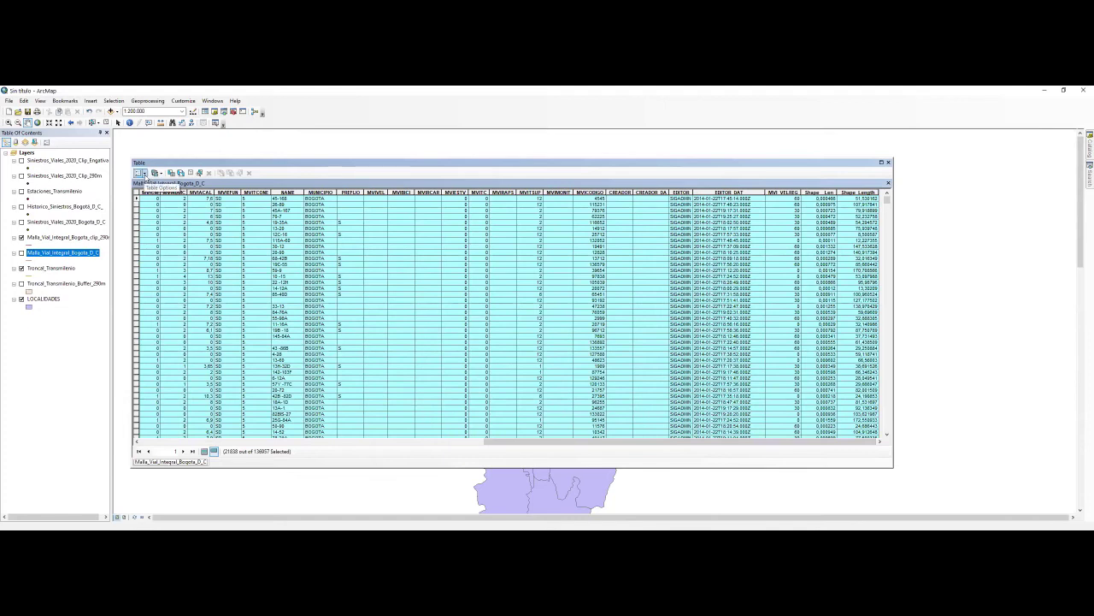
{"action": "left_click", "coordinate": [137, 173]}
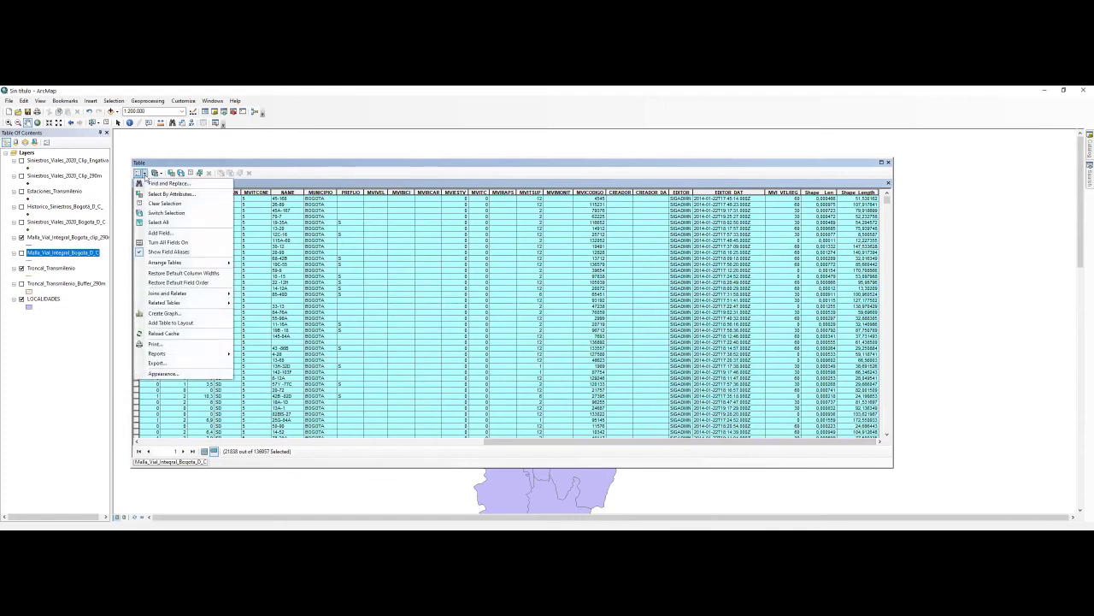
{"action": "left_click", "coordinate": [157, 233]}
{"action": "type", "text": "Longitud_"}
{"action": "type", "text": "km"}
{"action": "left_click", "coordinate": [541, 280]}
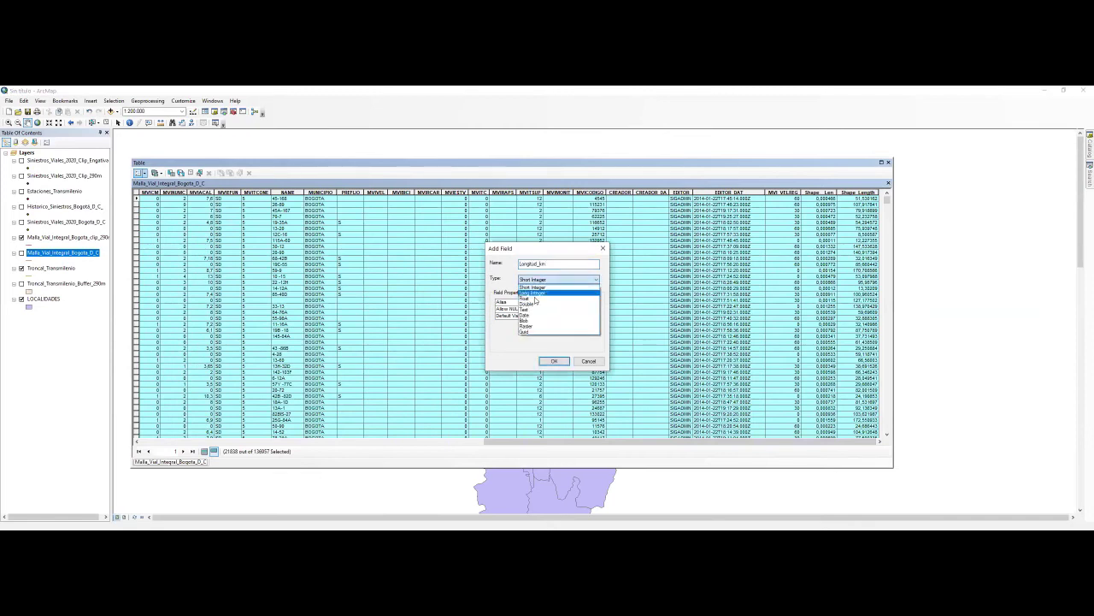
{"action": "left_click", "coordinate": [527, 304]}
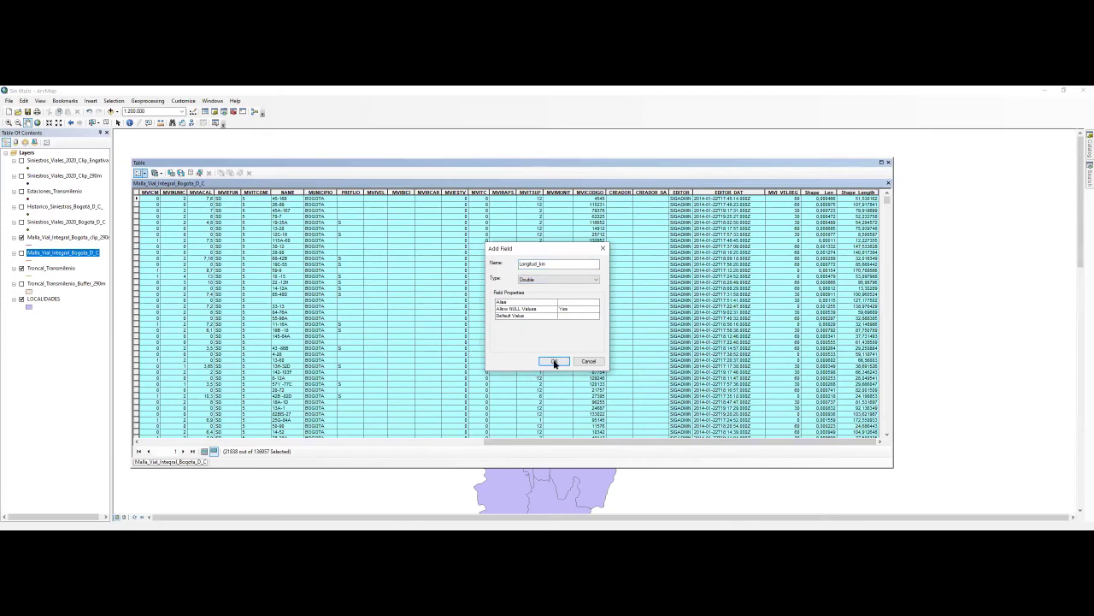
{"action": "left_click", "coordinate": [554, 362]}
Calculate the length geometry of the selected roads in kilometers in the Longitud_km field.
{"action": "left_click", "coordinate": [850, 192]}
{"action": "right_click", "coordinate": [848, 193]}
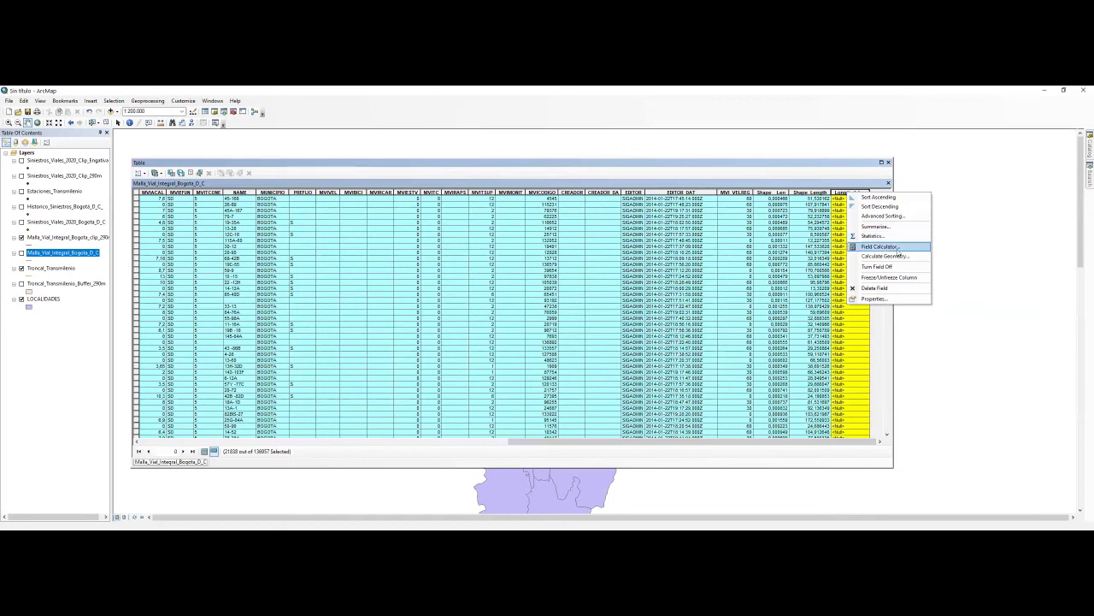
{"action": "left_click", "coordinate": [889, 261]}
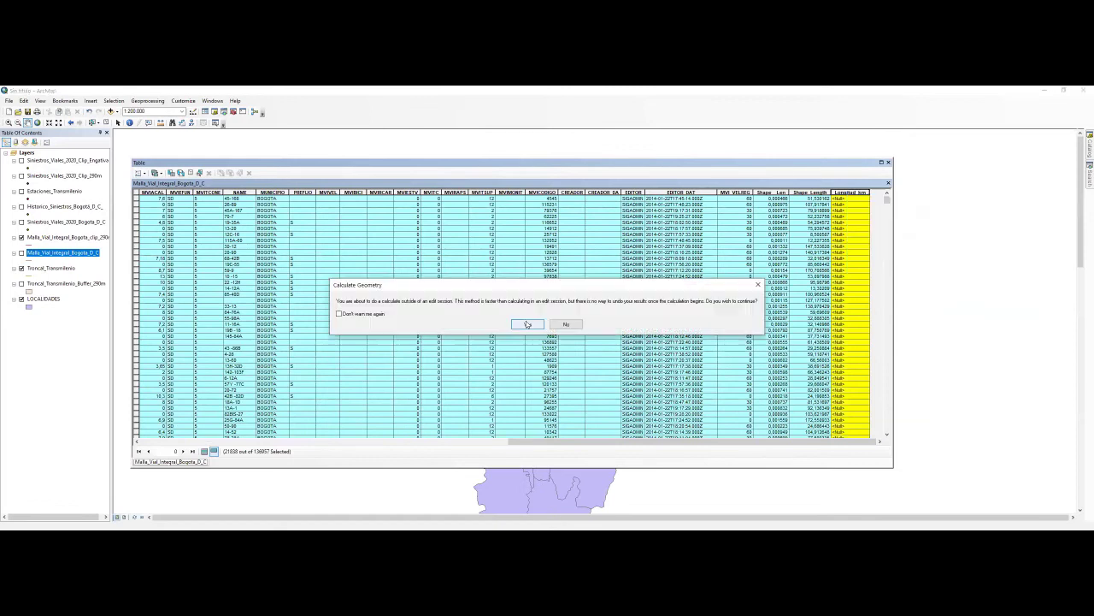
{"action": "left_click", "coordinate": [528, 324]}
{"action": "left_click", "coordinate": [523, 333]}
{"action": "left_click", "coordinate": [534, 357]}
{"action": "left_click", "coordinate": [581, 362]}
{"action": "left_click", "coordinate": [526, 325]}
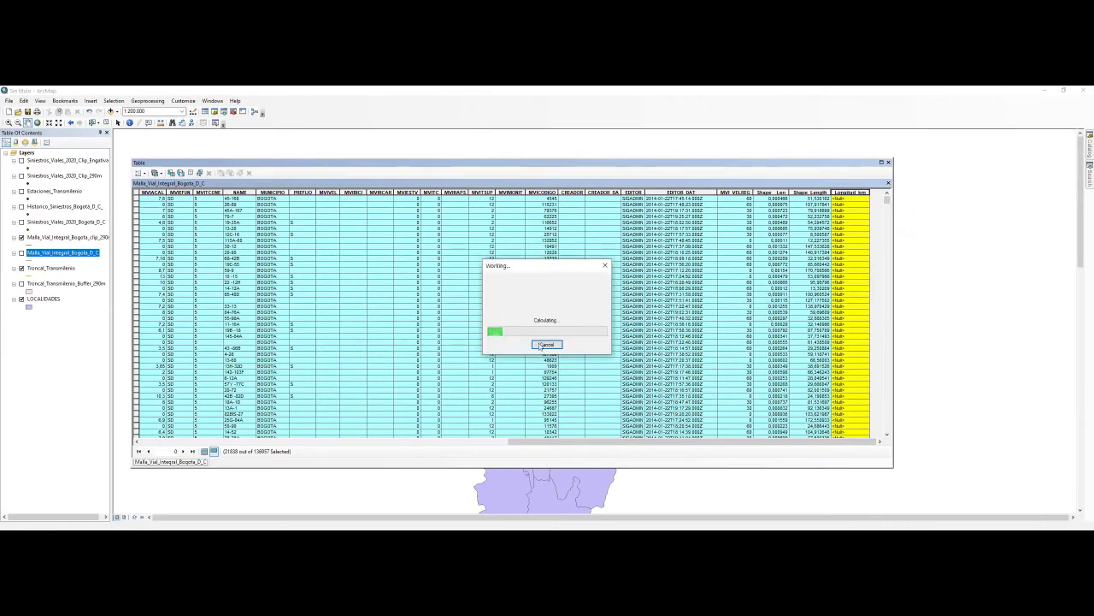
Check the sum of Longitud_km for the selected roads in the field statistics, and close the statistics and the attribute table.
{"action": "right_click", "coordinate": [850, 193]}
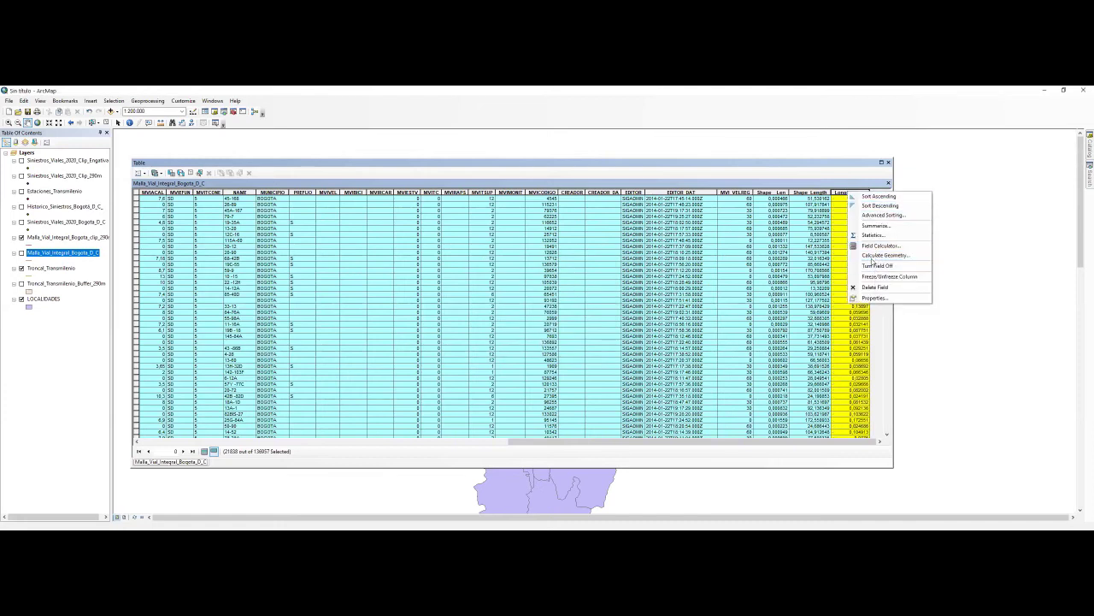
{"action": "left_click", "coordinate": [874, 235]}
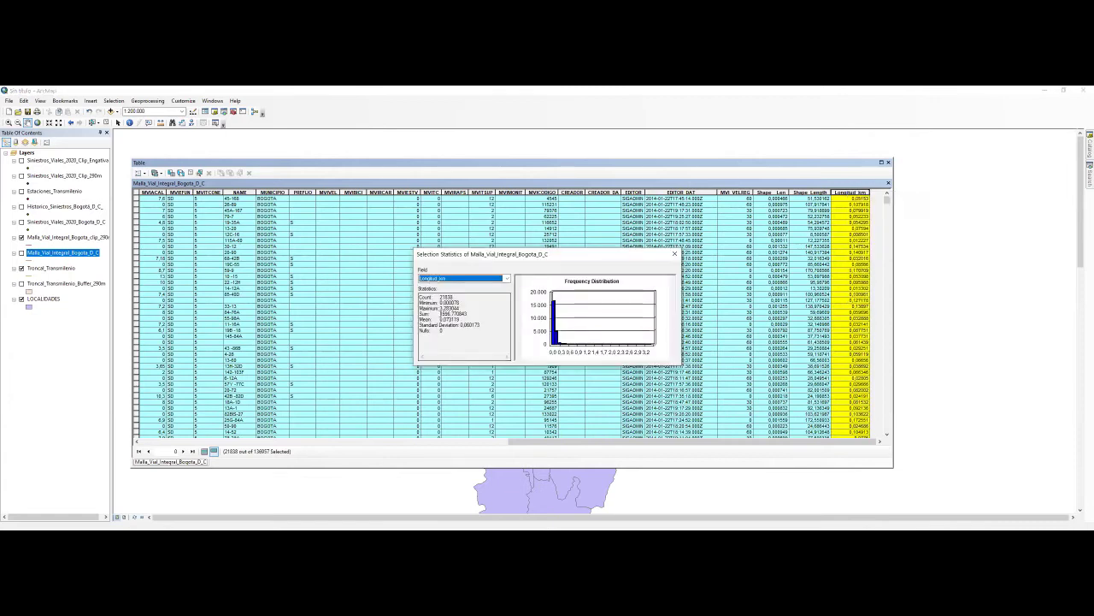
{"action": "left_click_drag", "start_coordinate": [441, 313], "coordinate": [480, 312]}
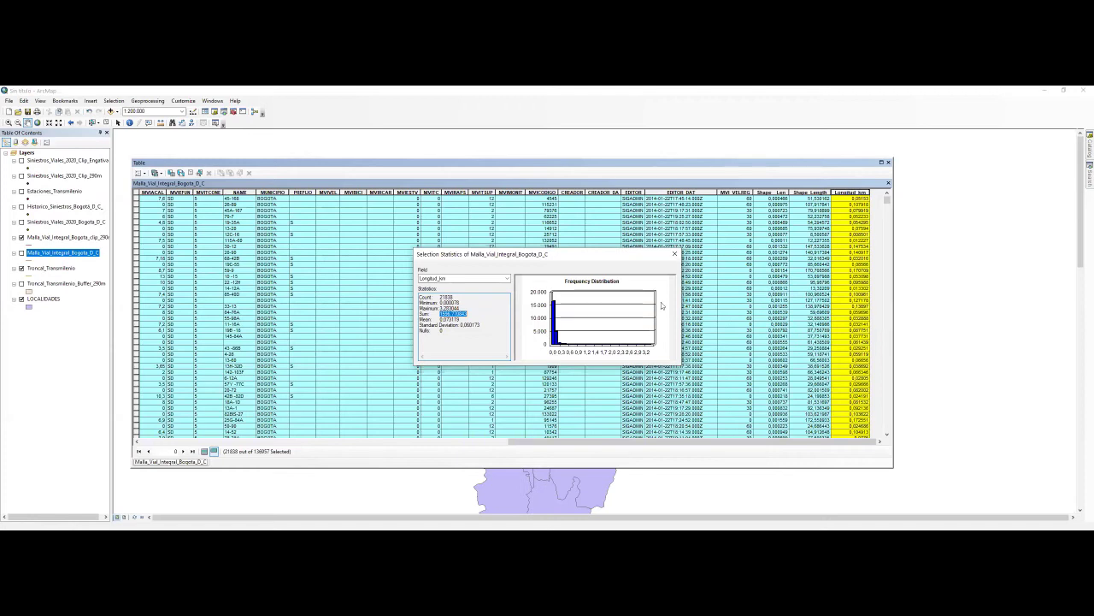
{"action": "left_click", "coordinate": [675, 254]}
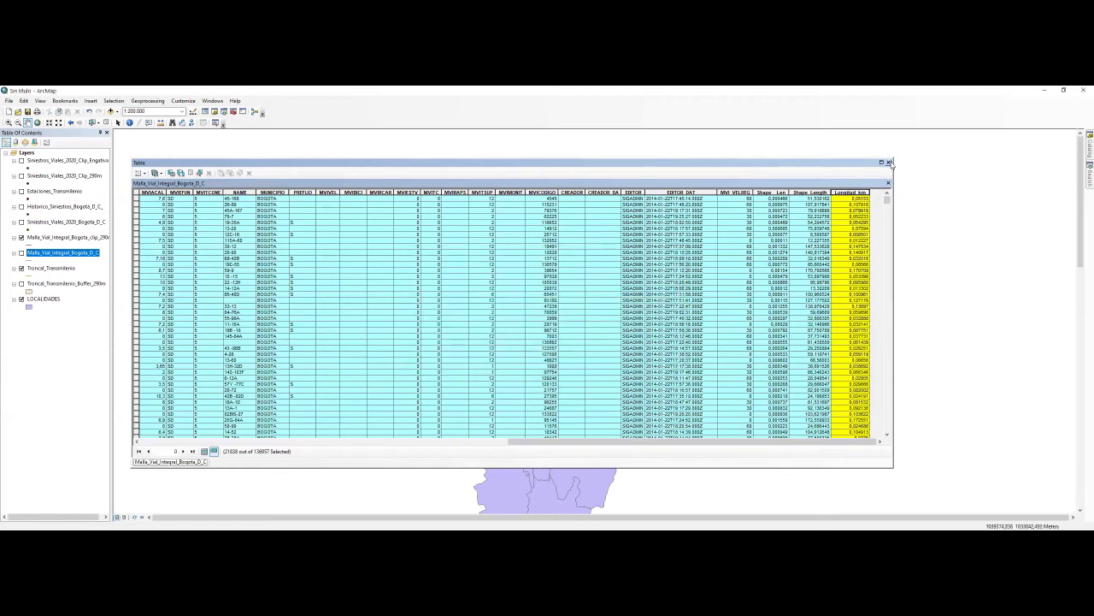
{"action": "left_click", "coordinate": [888, 161]}
{"action": "left_click_drag", "start_coordinate": [463, 370], "coordinate": [477, 318]}
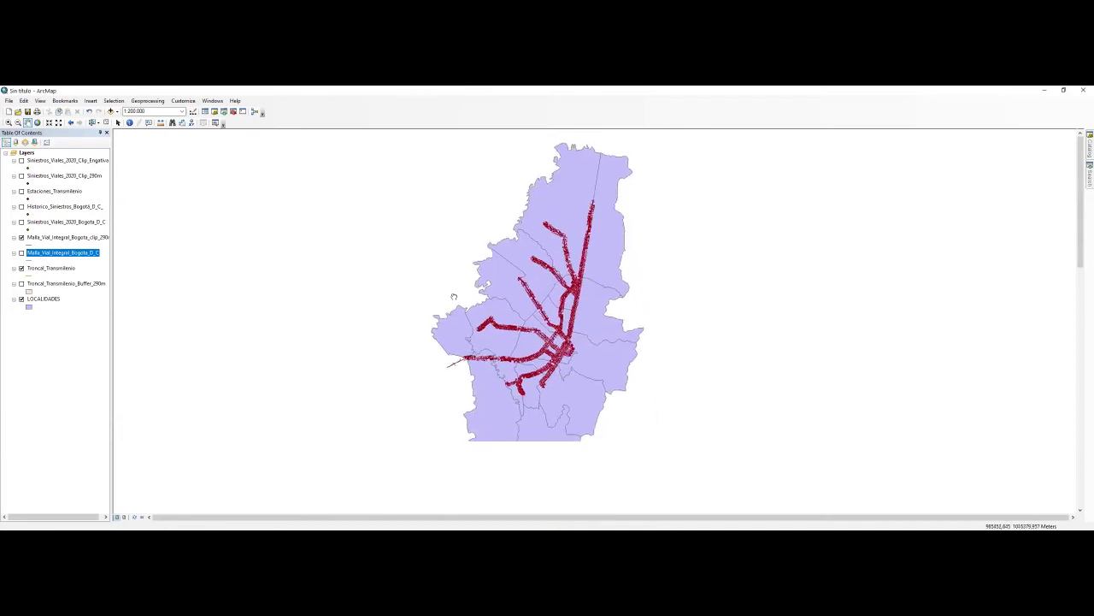
{"action": "scroll", "coordinate": [518, 327], "scroll_direction": "down", "scroll_amount": 1}
{"action": "scroll", "coordinate": [518, 327], "scroll_direction": "down", "scroll_amount": 1}
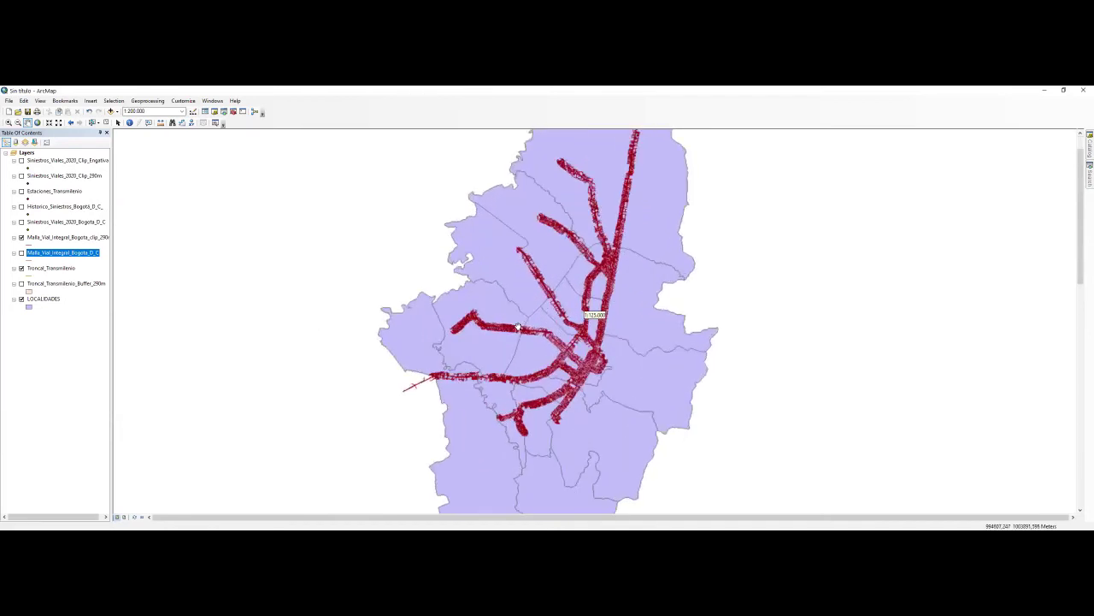
{"action": "scroll", "coordinate": [451, 333], "scroll_direction": "down", "scroll_amount": 1}
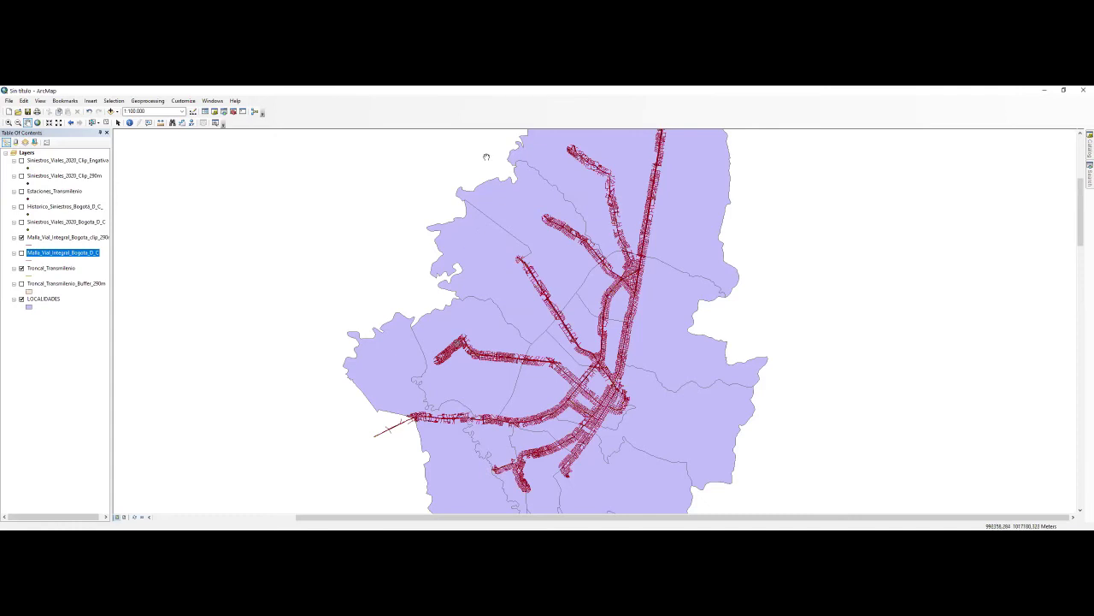
Reopen Select By Location for Malla_Vial_Integral_Bogota_D_C and set Troncal_Transmilenio_Buffer_290m as the source layer.
{"action": "left_click", "coordinate": [147, 101]}
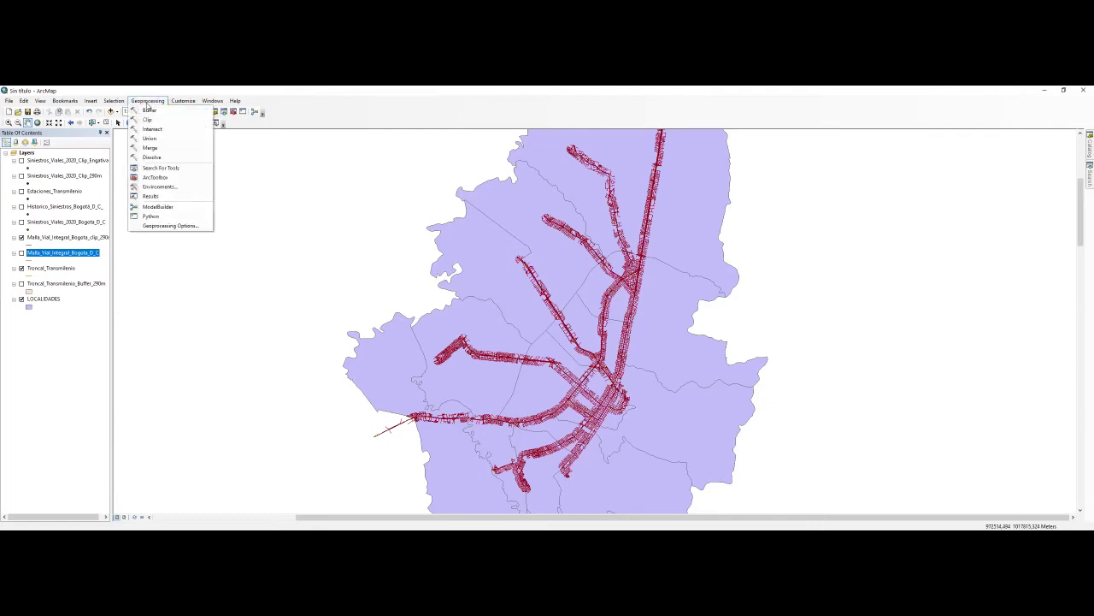
{"action": "mouse_move", "coordinate": [114, 101]}
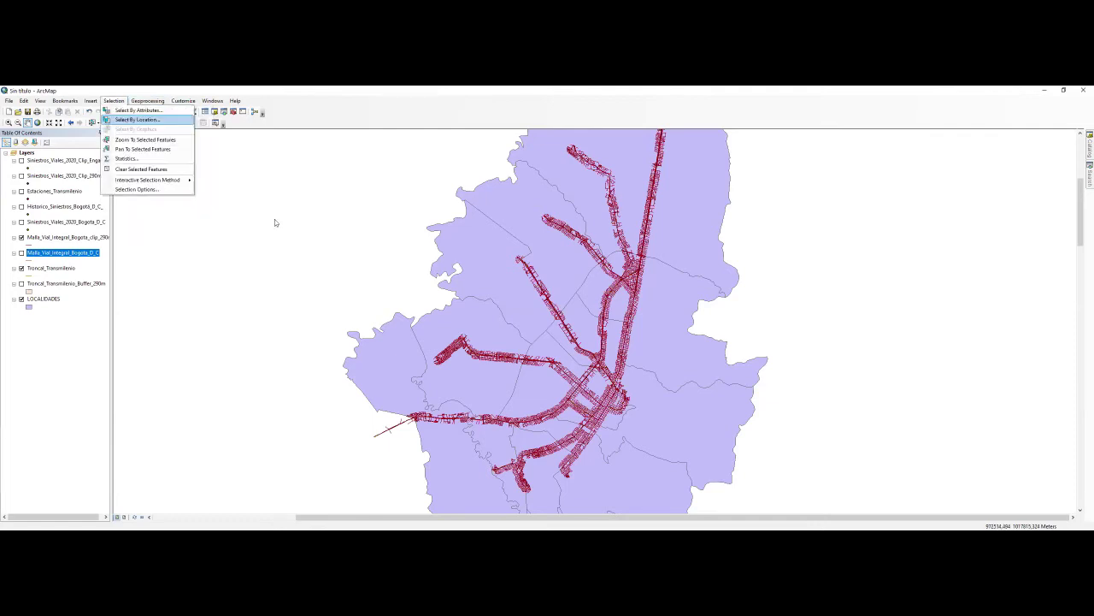
{"action": "left_click", "coordinate": [124, 119]}
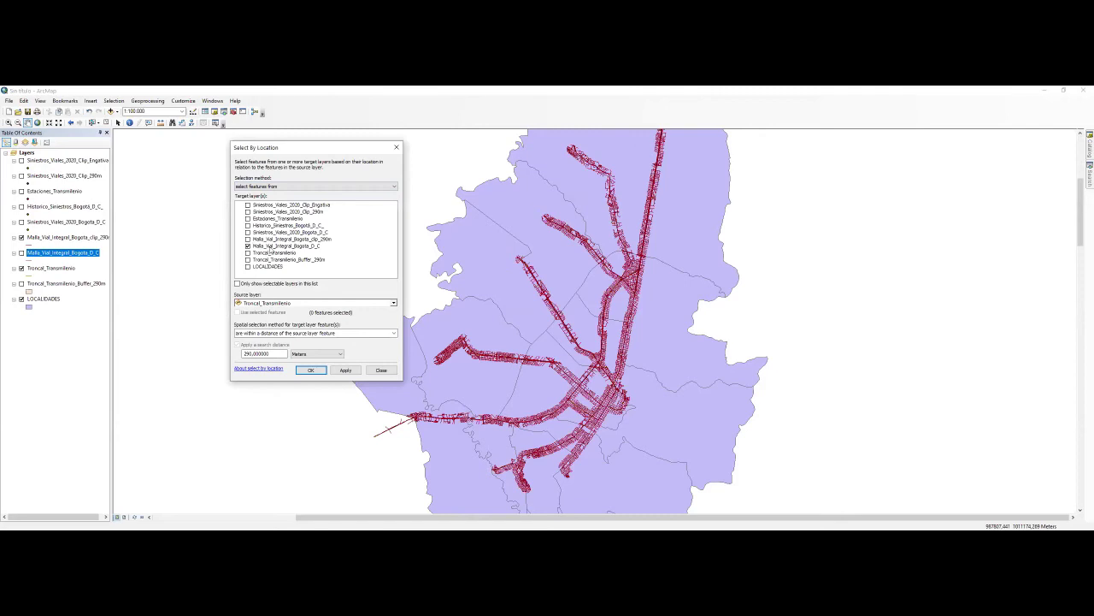
{"action": "left_click", "coordinate": [269, 303]}
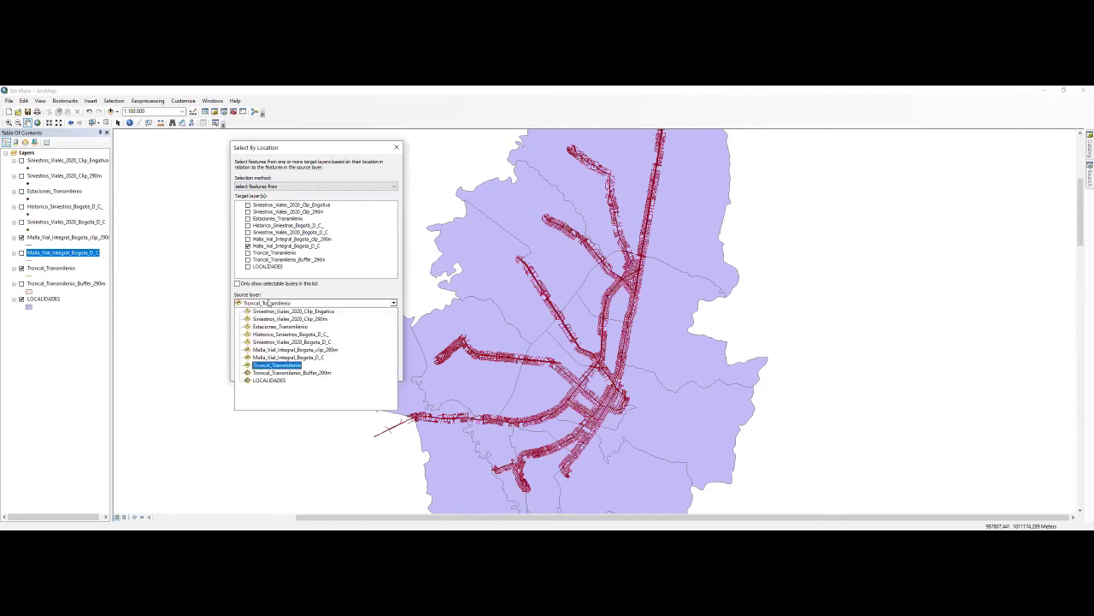
{"action": "left_click", "coordinate": [305, 379]}
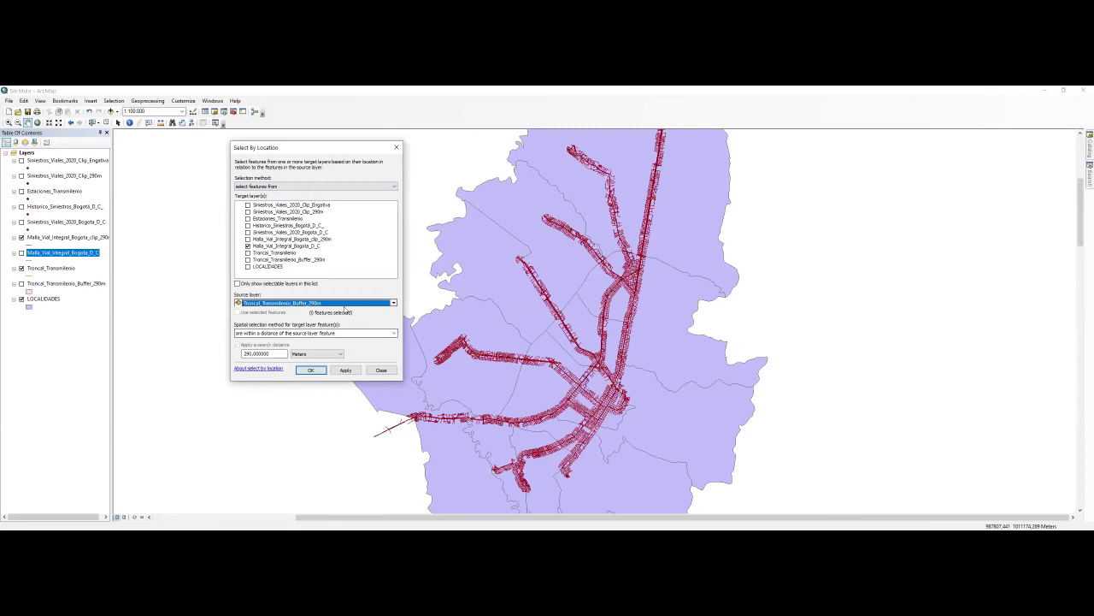
{"action": "left_click", "coordinate": [347, 303]}
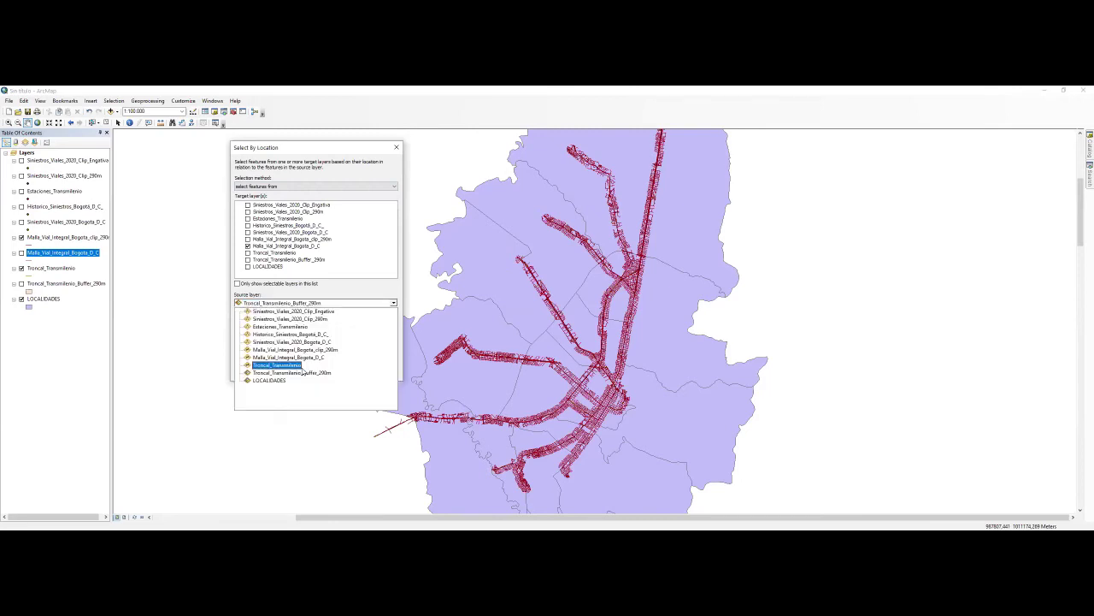
{"action": "left_click", "coordinate": [302, 368]}
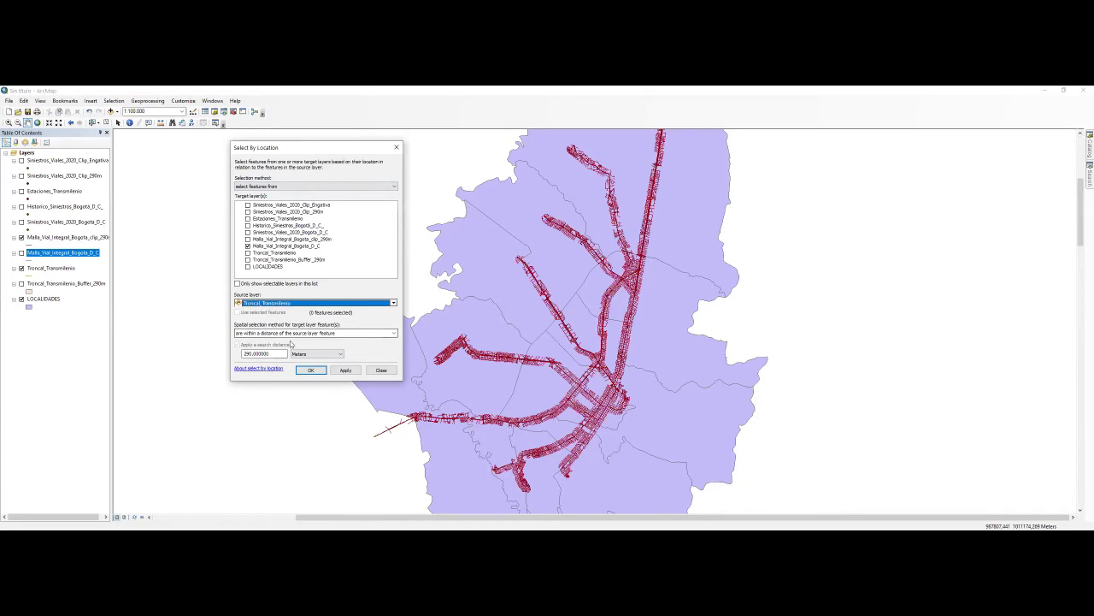
{"action": "left_click", "coordinate": [318, 304]}
{"action": "key", "text": "Return"}
Try the intersect spatial selection method and switch back to within a distance of the source layer feature.
{"action": "left_click", "coordinate": [286, 332]}
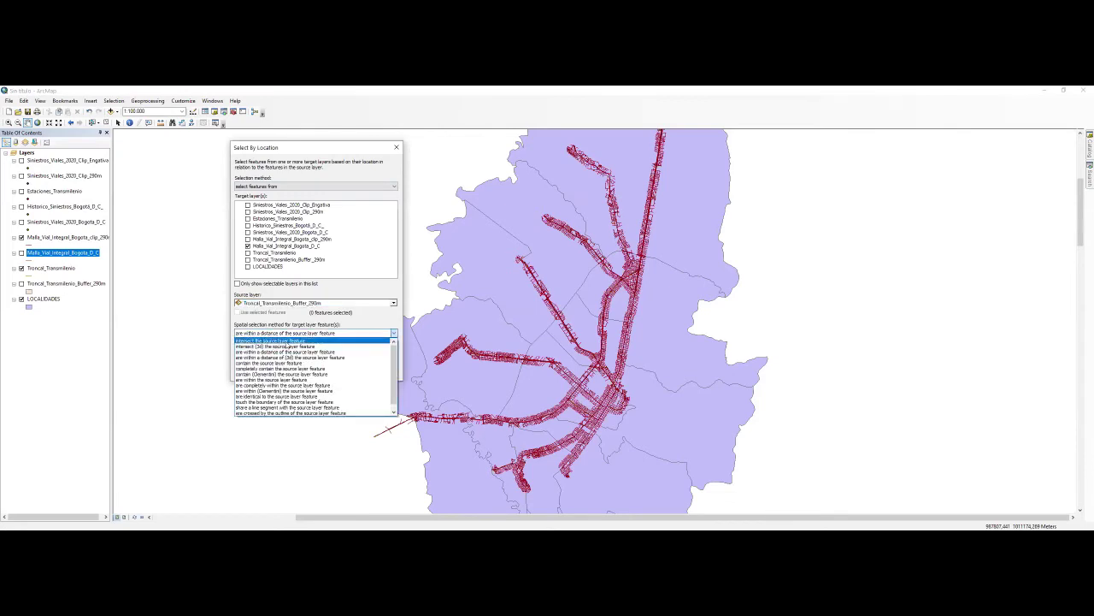
{"action": "left_click", "coordinate": [282, 341]}
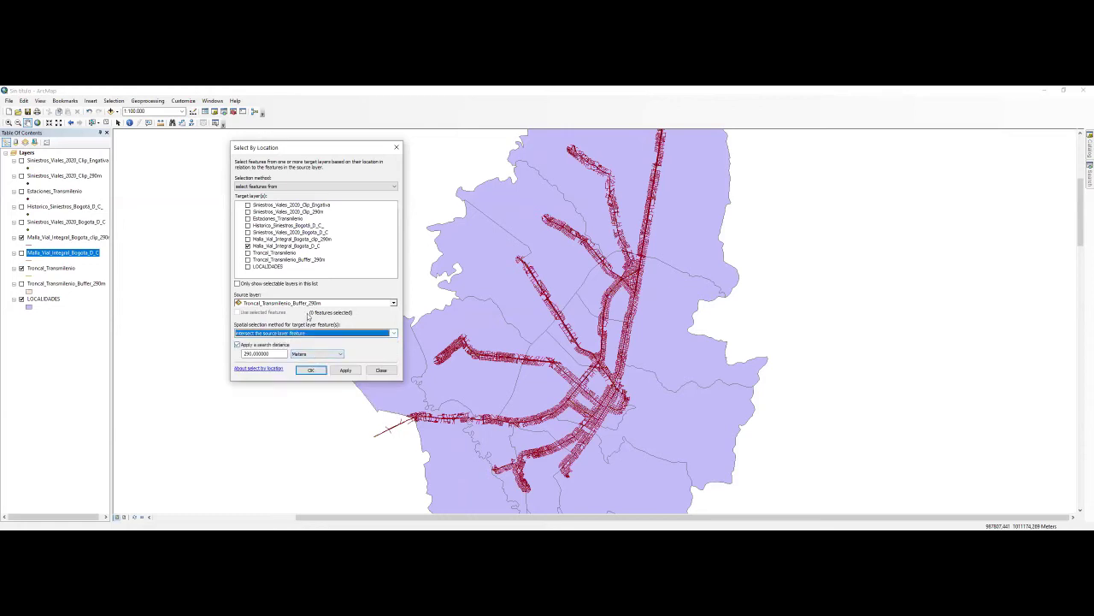
{"action": "left_click", "coordinate": [255, 333]}
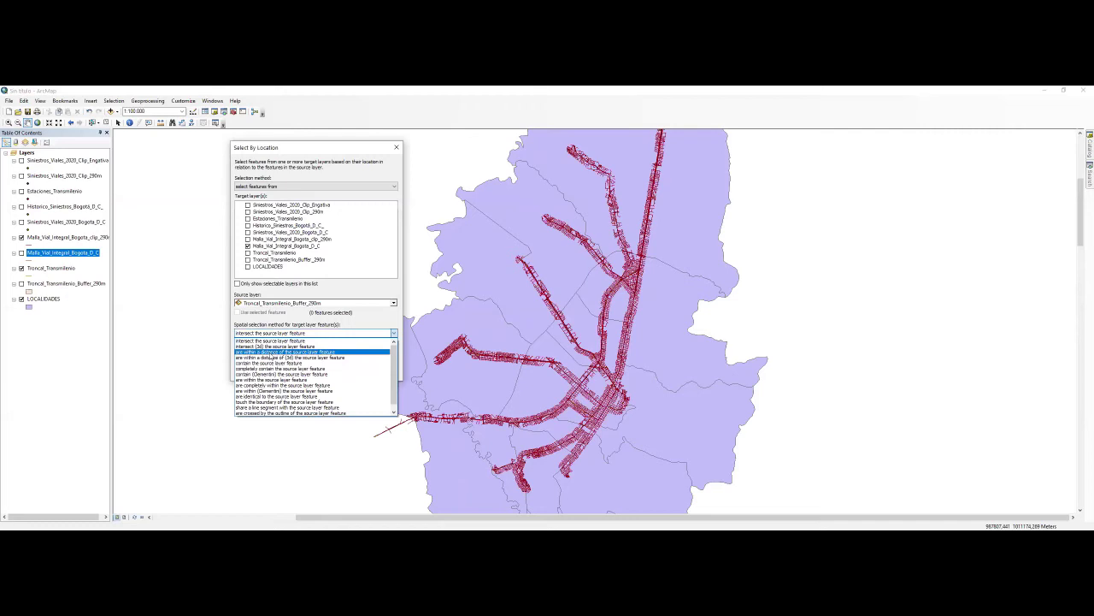
{"action": "left_click", "coordinate": [272, 353]}
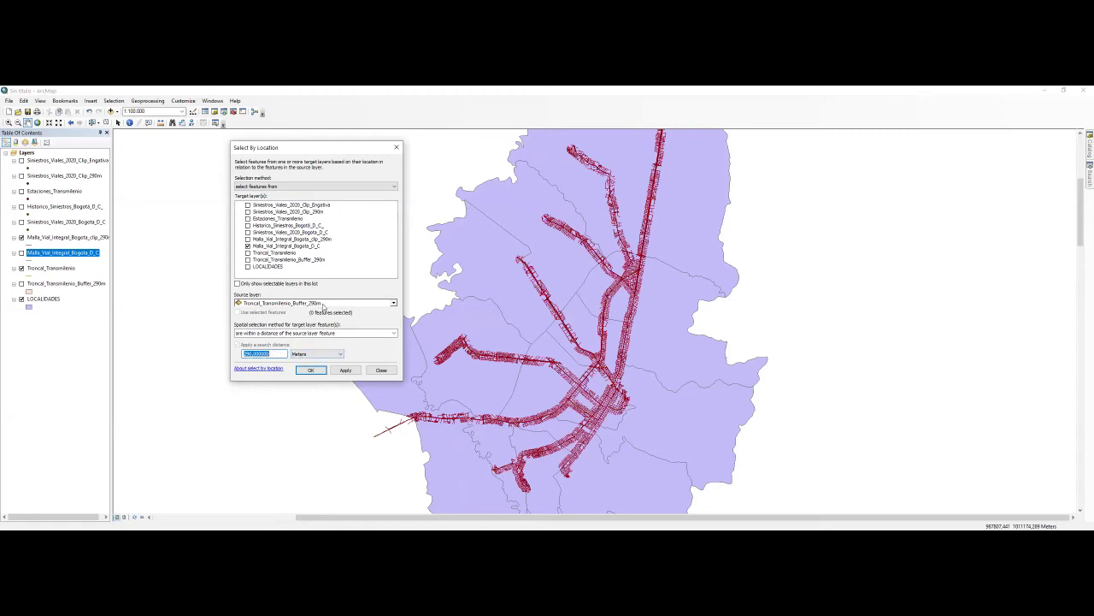
Select the Malla_Vial_Integral_Bogota_D_C features that are within Troncal_Transmilenio_Buffer_290m, without a search distance.
{"action": "left_click", "coordinate": [308, 333]}
{"action": "scroll", "coordinate": [291, 348], "scroll_direction": "up", "scroll_amount": 2}
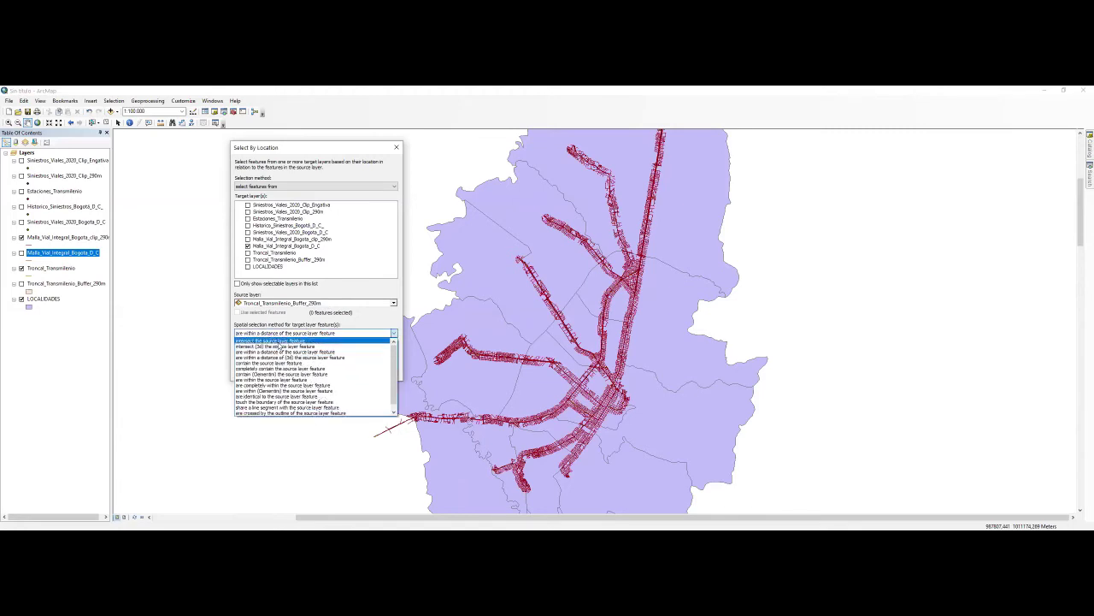
{"action": "left_click", "coordinate": [281, 379]}
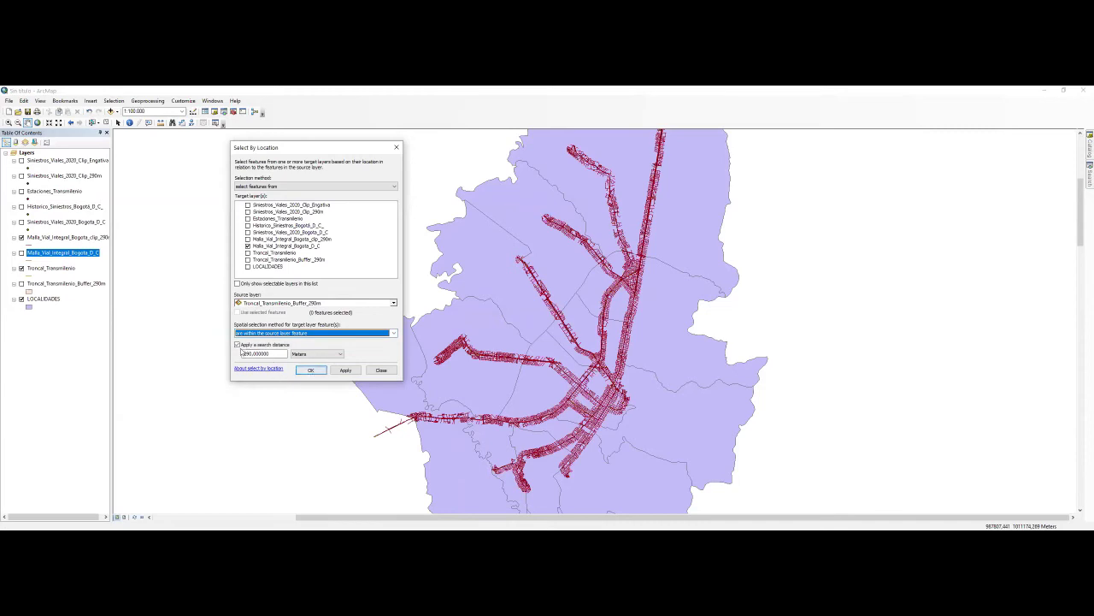
{"action": "left_click", "coordinate": [238, 344]}
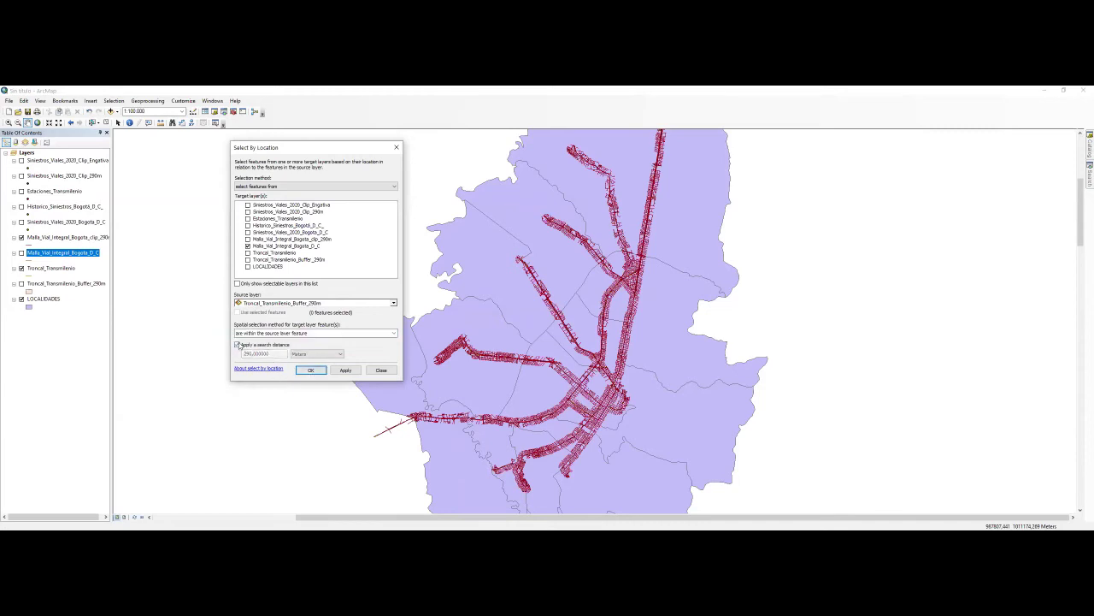
{"action": "left_click", "coordinate": [345, 371]}
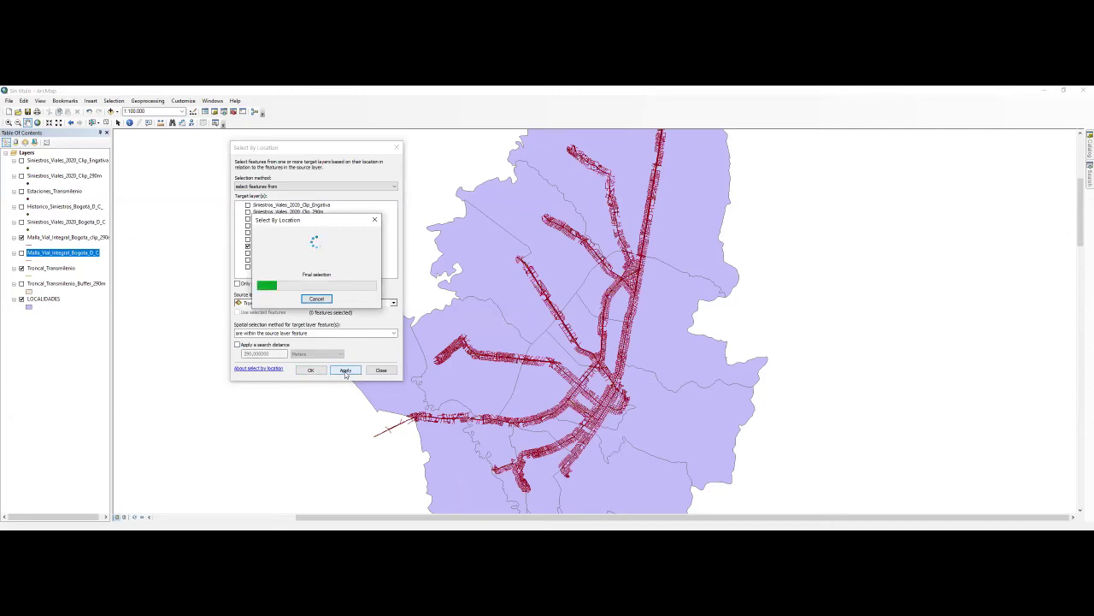
Check the sum of Longitud_km for the selected Malla_Vial_Integral_Bogota_D_C roads in the field statistics, and close the table and Select By Location.
{"action": "right_click", "coordinate": [70, 255]}
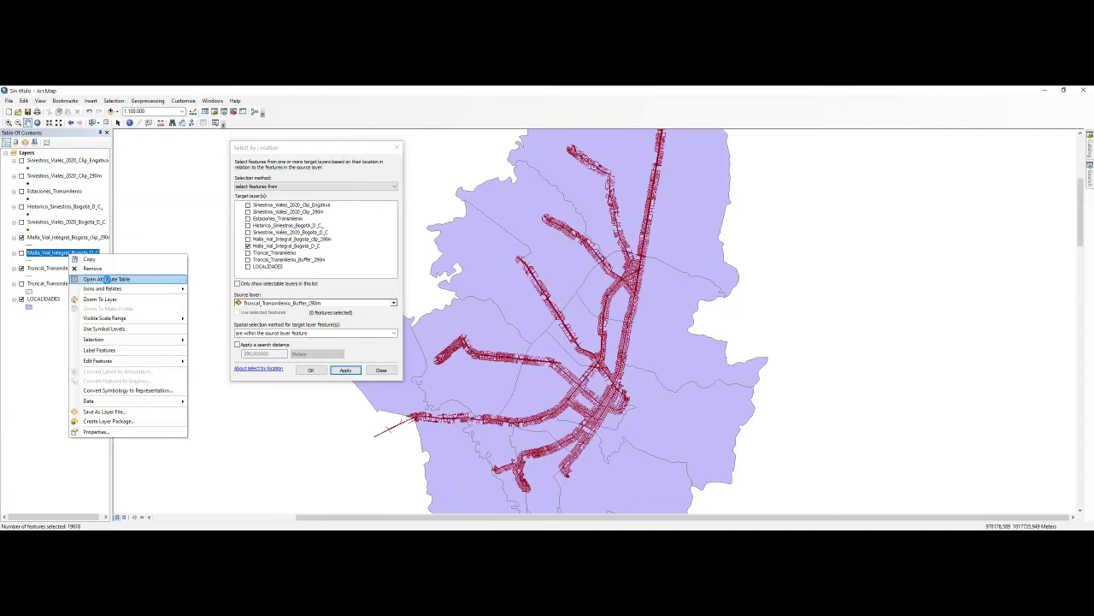
{"action": "left_click", "coordinate": [107, 280]}
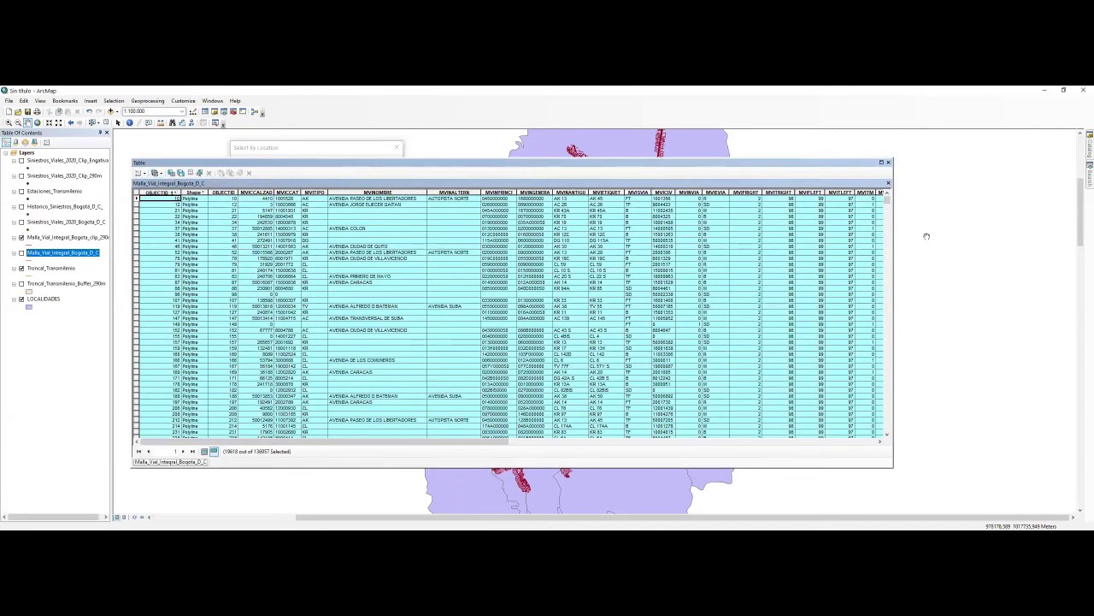
{"action": "left_click_drag", "start_coordinate": [459, 441], "coordinate": [838, 427]}
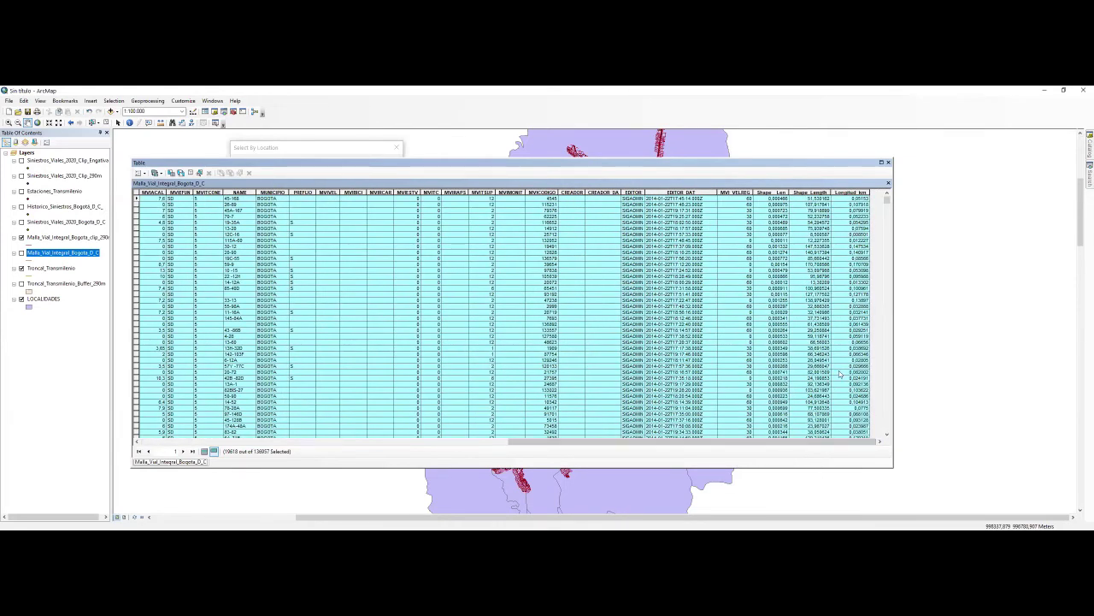
{"action": "right_click", "coordinate": [853, 191]}
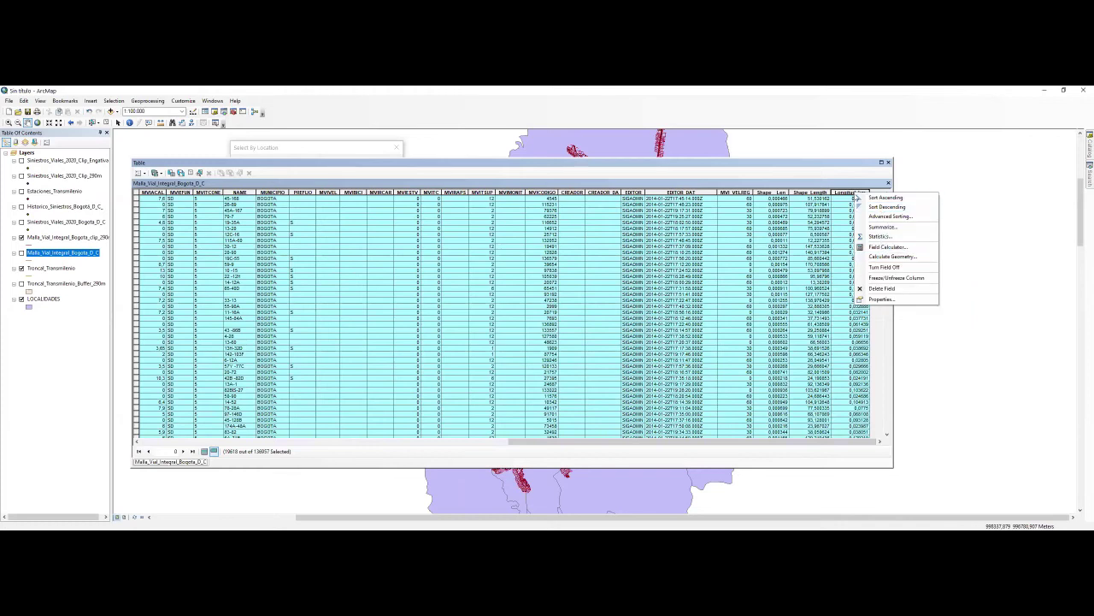
{"action": "left_click", "coordinate": [889, 238]}
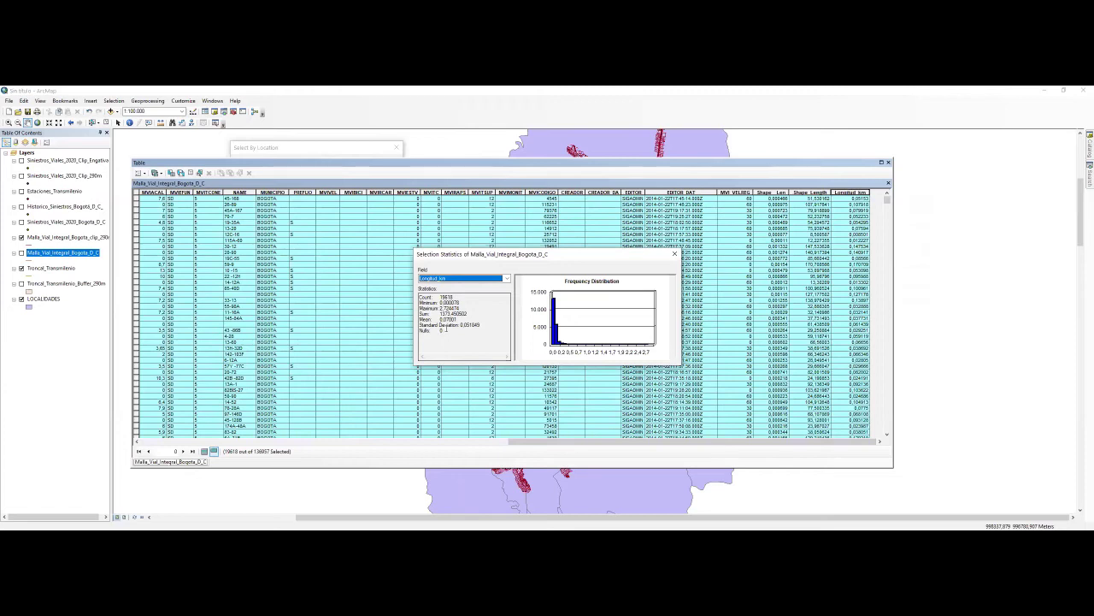
{"action": "left_click_drag", "start_coordinate": [440, 314], "coordinate": [484, 314]}
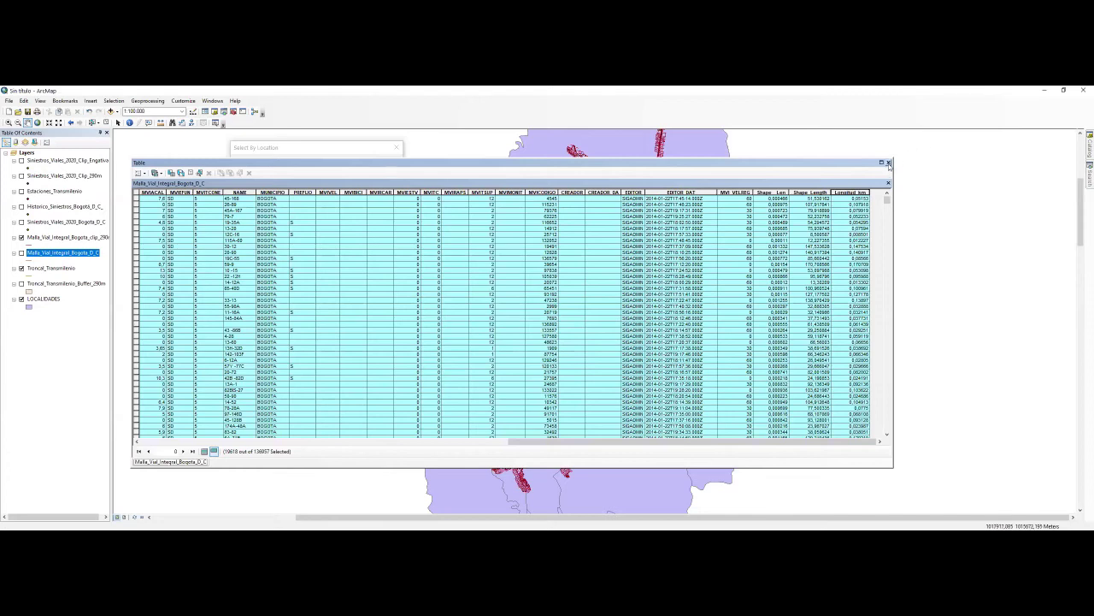
{"action": "left_click", "coordinate": [888, 163]}
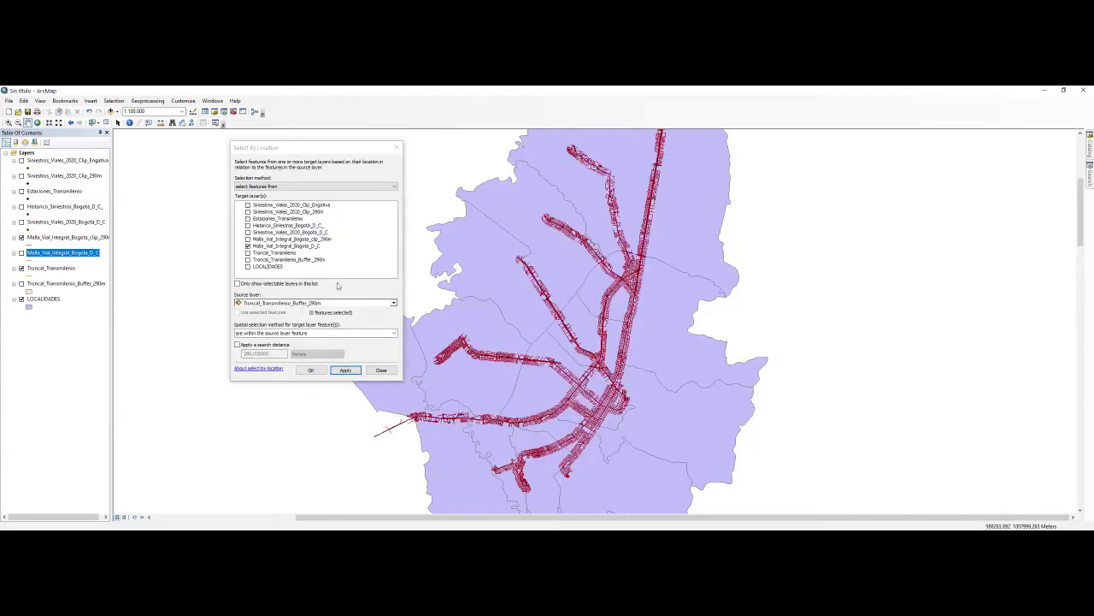
{"action": "left_click", "coordinate": [397, 149]}
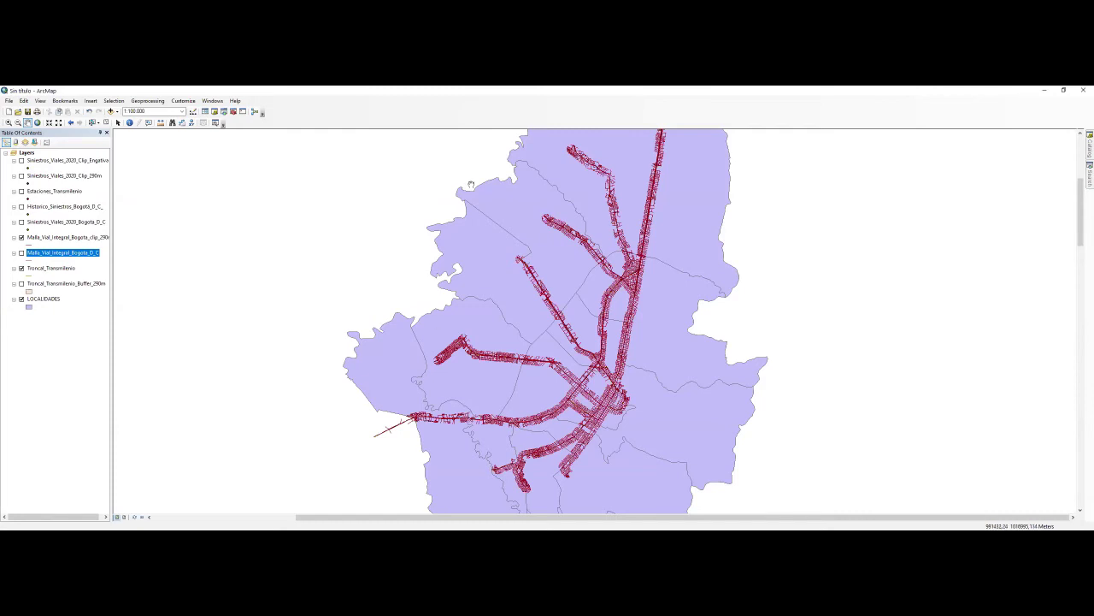
Intersect Malla_Vial_Integral_Bogota_D_C with LOCALIDADES, keeping all attributes and the default output feature class.
{"action": "left_click", "coordinate": [147, 100]}
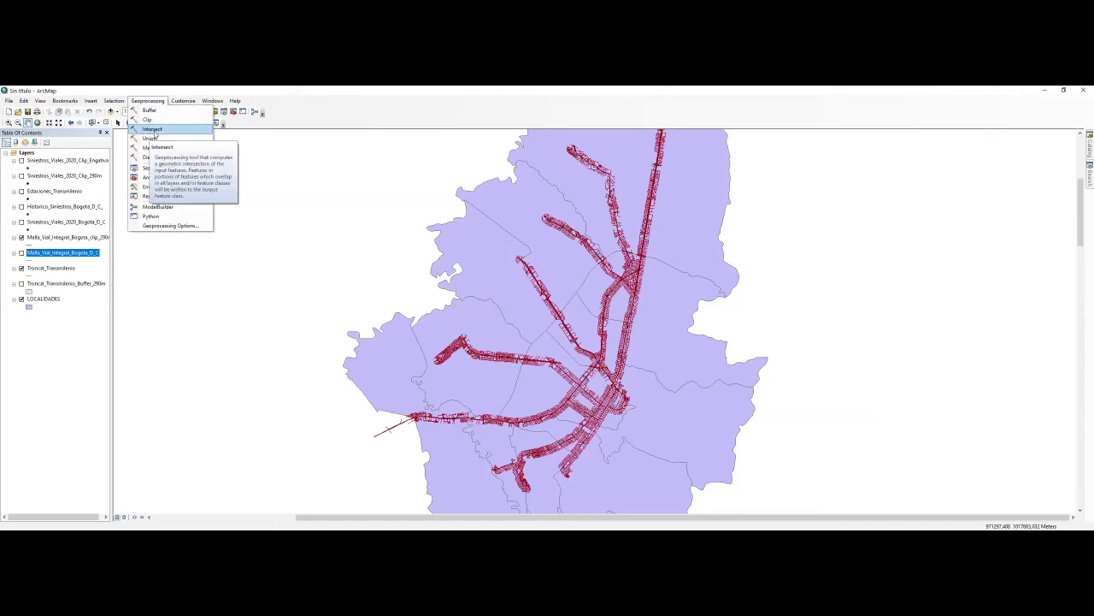
{"action": "left_click", "coordinate": [162, 131]}
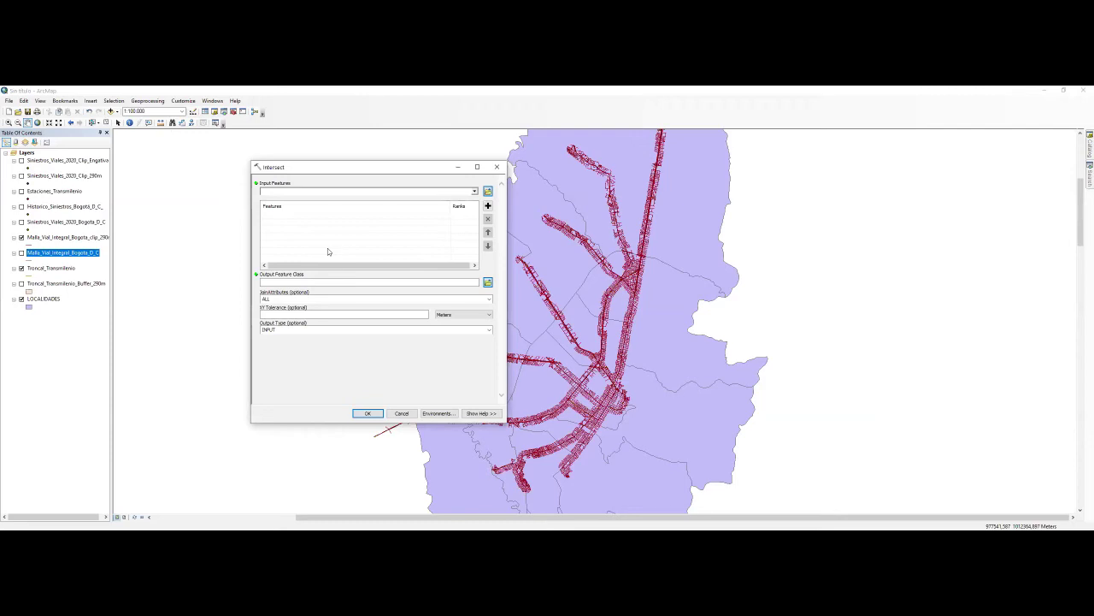
{"action": "left_click", "coordinate": [476, 192]}
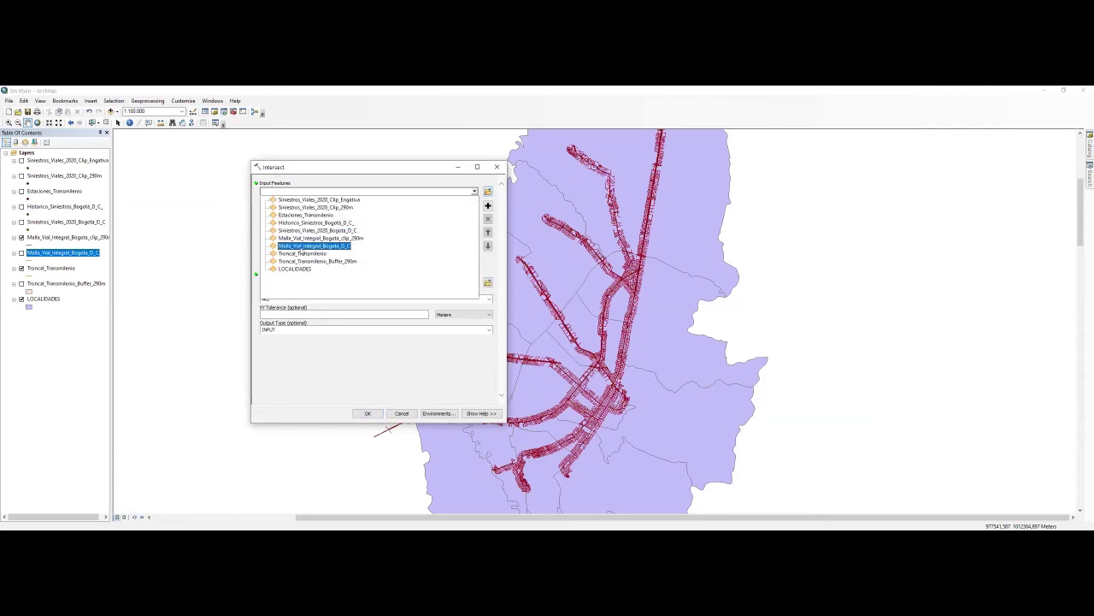
{"action": "left_click", "coordinate": [305, 246]}
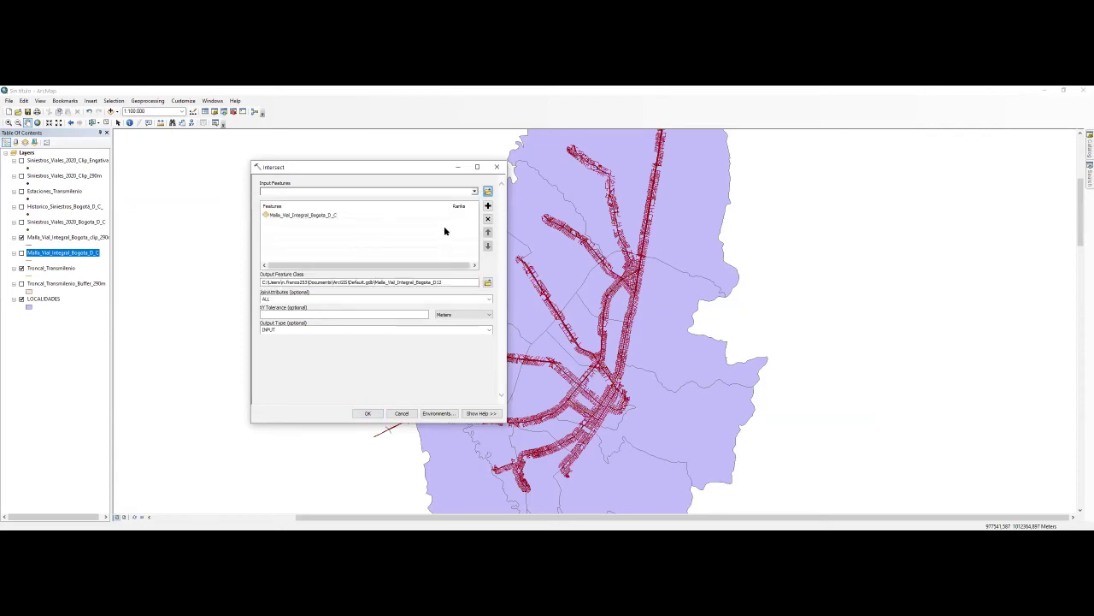
{"action": "left_click", "coordinate": [474, 191]}
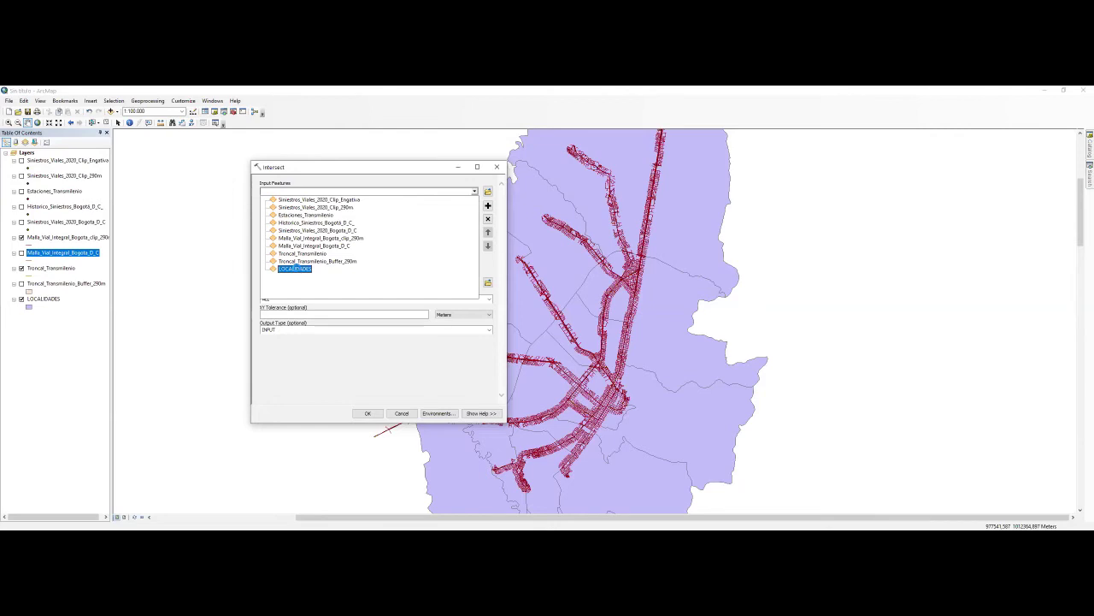
{"action": "left_click", "coordinate": [295, 272]}
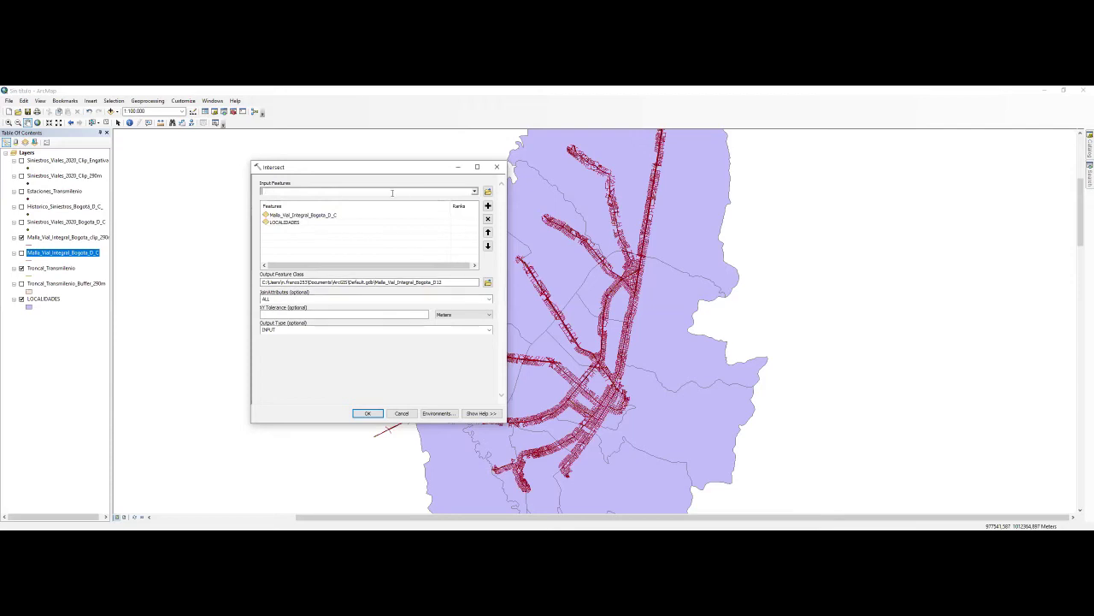
{"action": "left_click", "coordinate": [473, 196]}
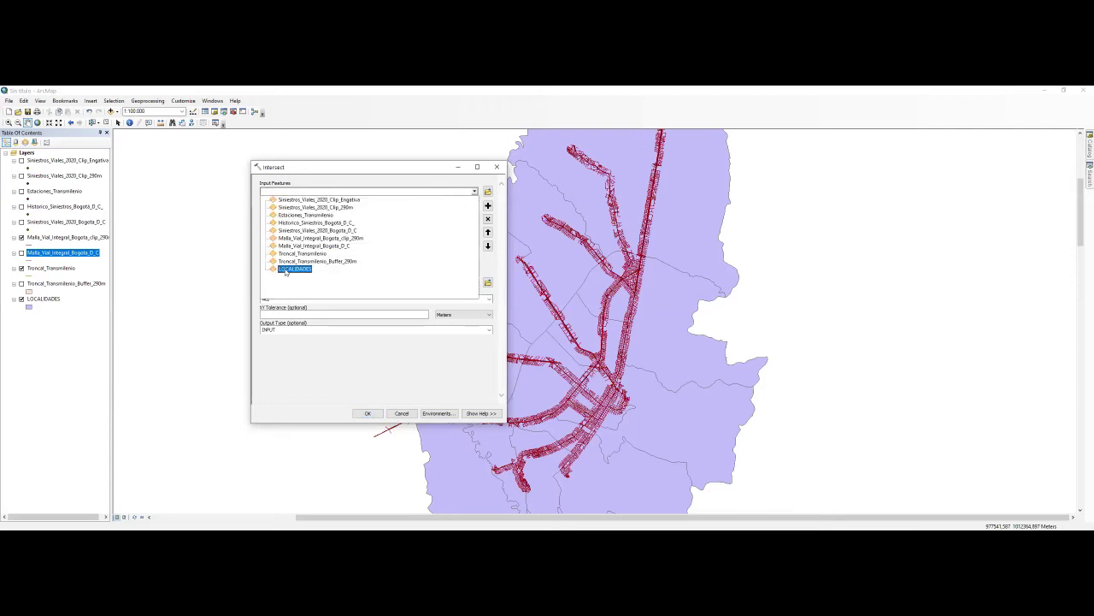
{"action": "left_click", "coordinate": [297, 269]}
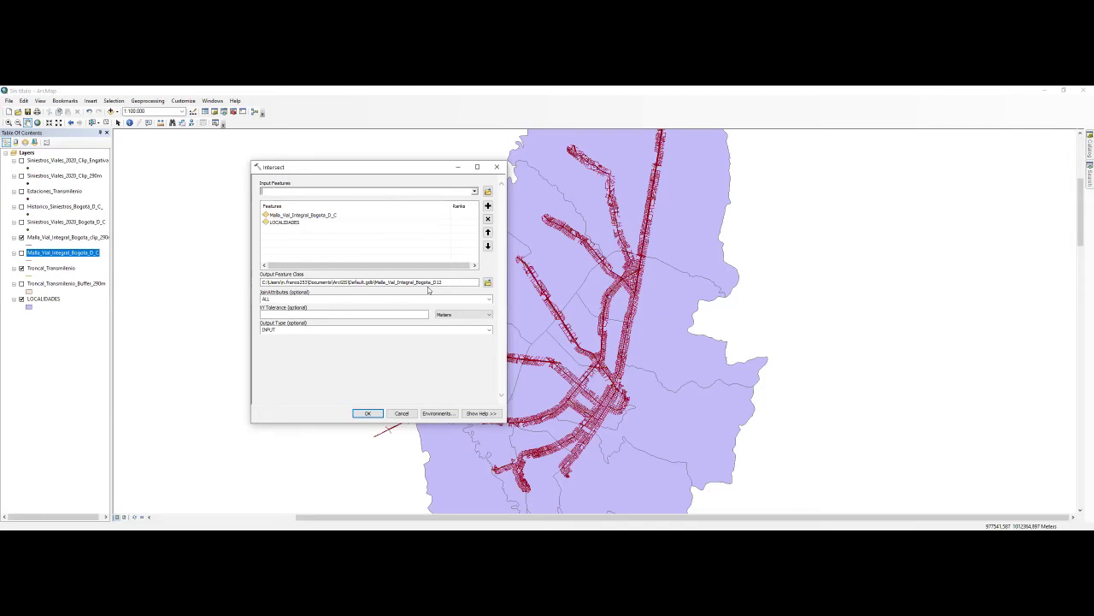
{"action": "left_click", "coordinate": [367, 414]}
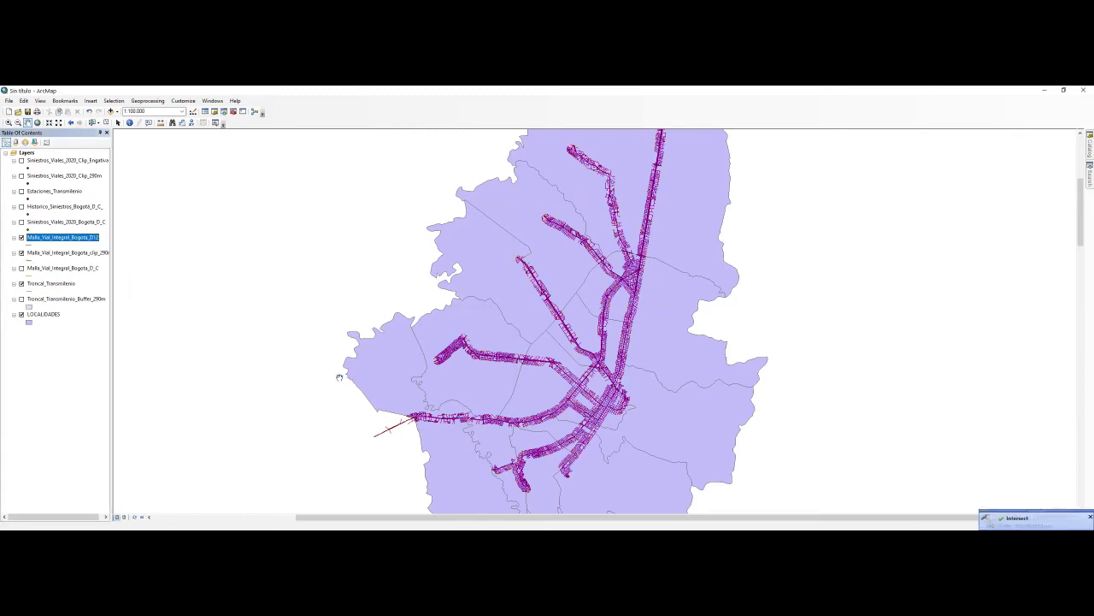
Rename the new intersect output layer as Malla_Vial_Integral_Bogota_intersect.
{"action": "left_click", "coordinate": [91, 237]}
{"action": "left_click", "coordinate": [92, 237]}
{"action": "left_click_drag", "start_coordinate": [89, 237], "coordinate": [121, 236]}
{"action": "type", "text": "Intersect"}
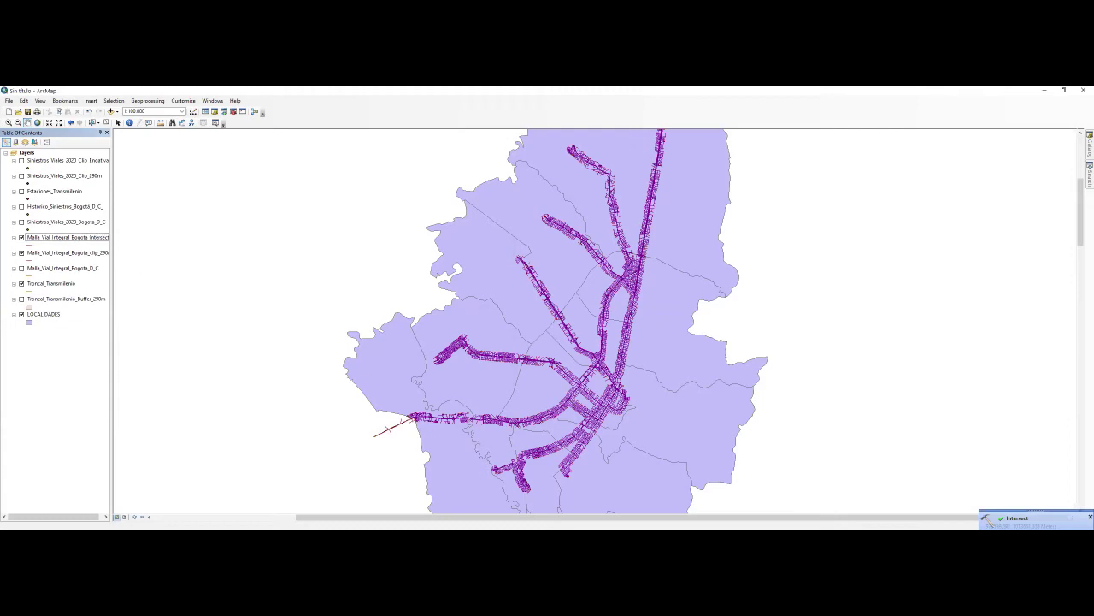
{"action": "key", "text": "Return"}
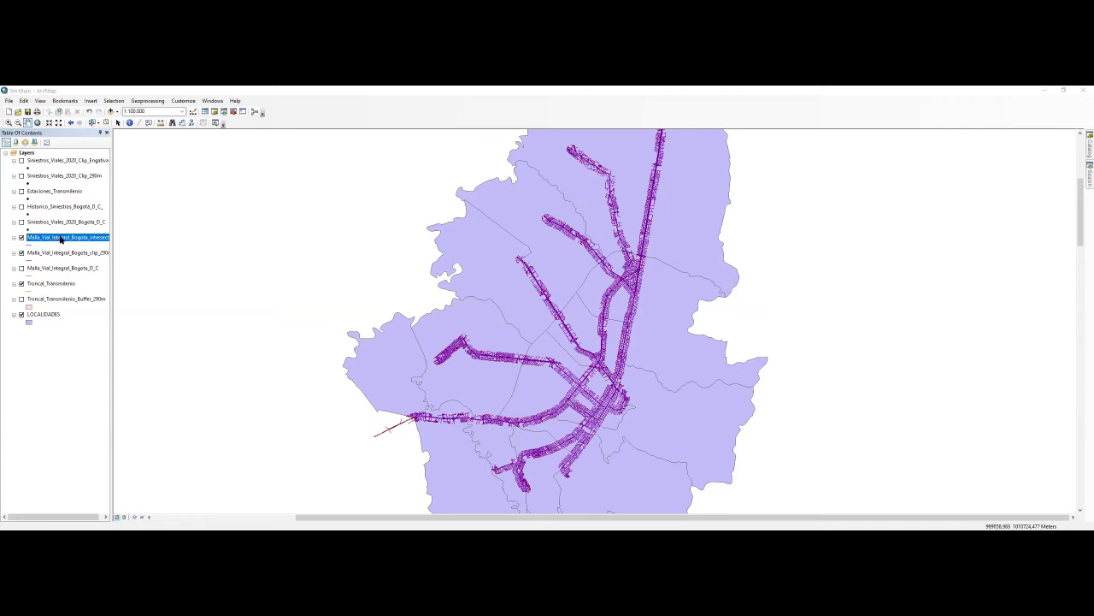
Examine the road and locality fields in the attribute table of Malla_Vial_Integral_Bogota_intersect, and close the table.
{"action": "right_click", "coordinate": [61, 240]}
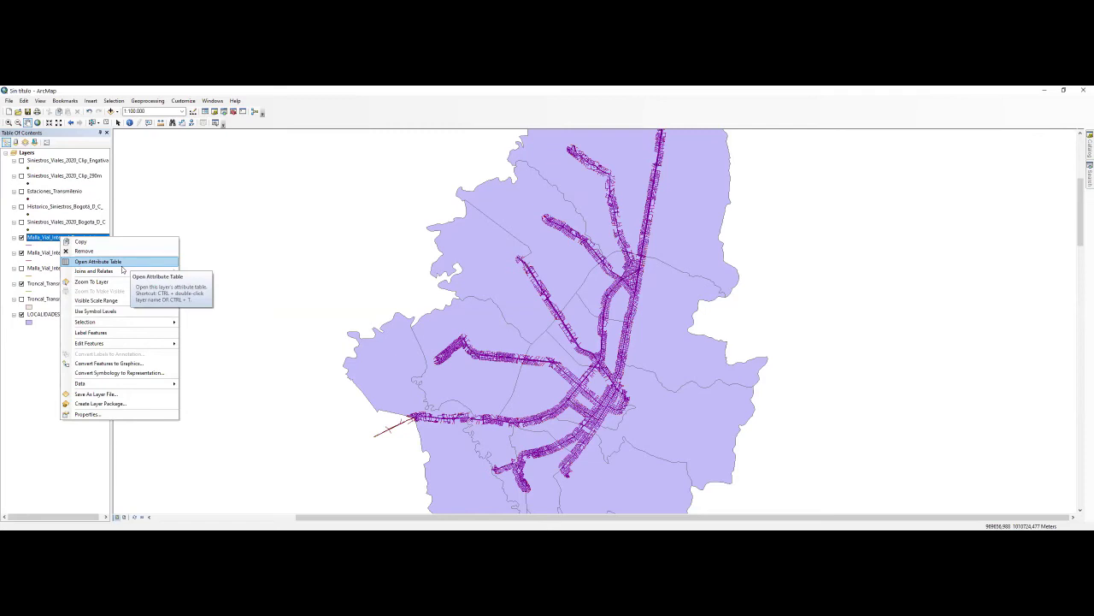
{"action": "left_click", "coordinate": [212, 232]}
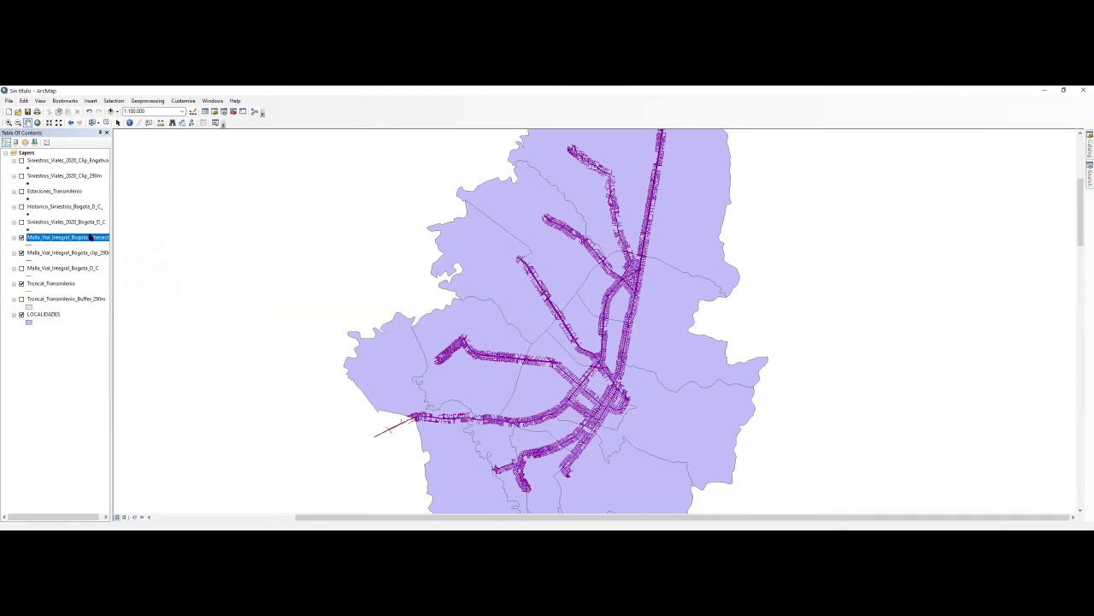
{"action": "right_click", "coordinate": [89, 238]}
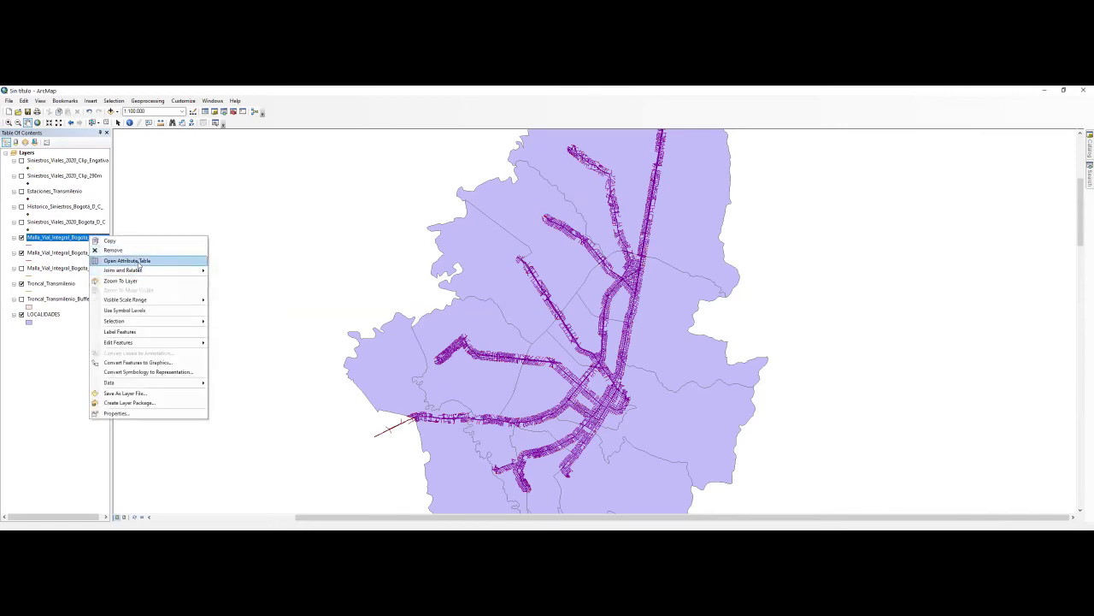
{"action": "left_click", "coordinate": [127, 260]}
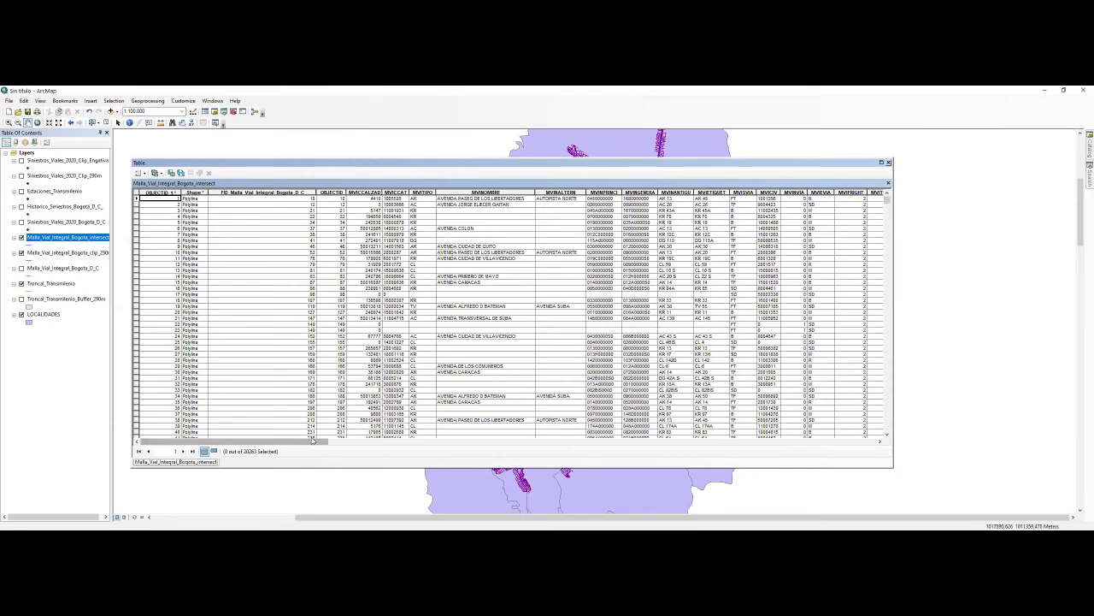
{"action": "left_click_drag", "start_coordinate": [310, 446], "coordinate": [637, 477]}
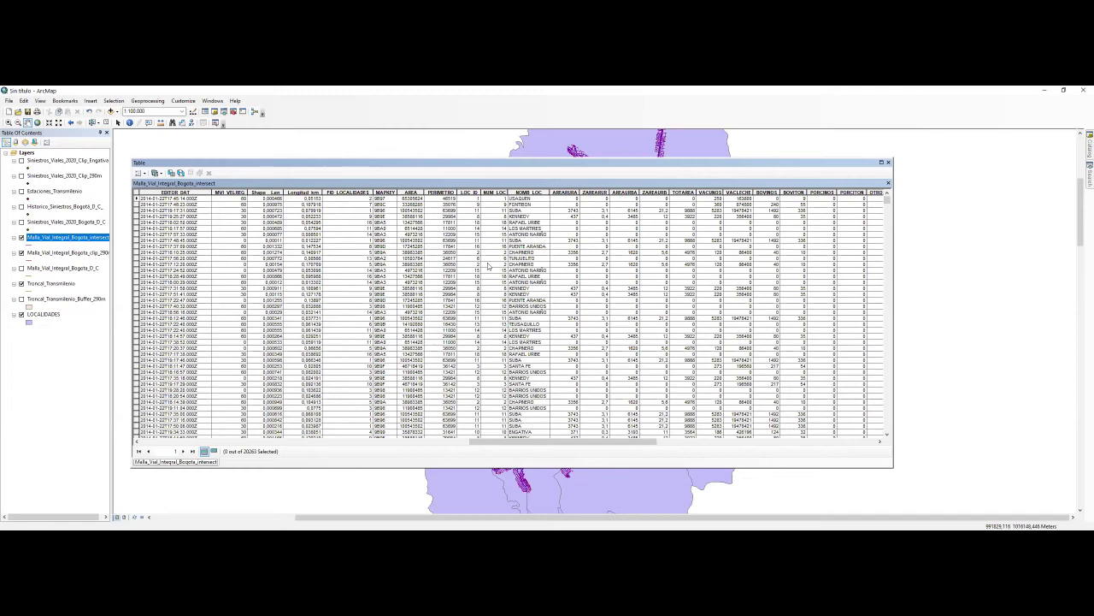
{"action": "left_click_drag", "start_coordinate": [599, 442], "coordinate": [178, 466]}
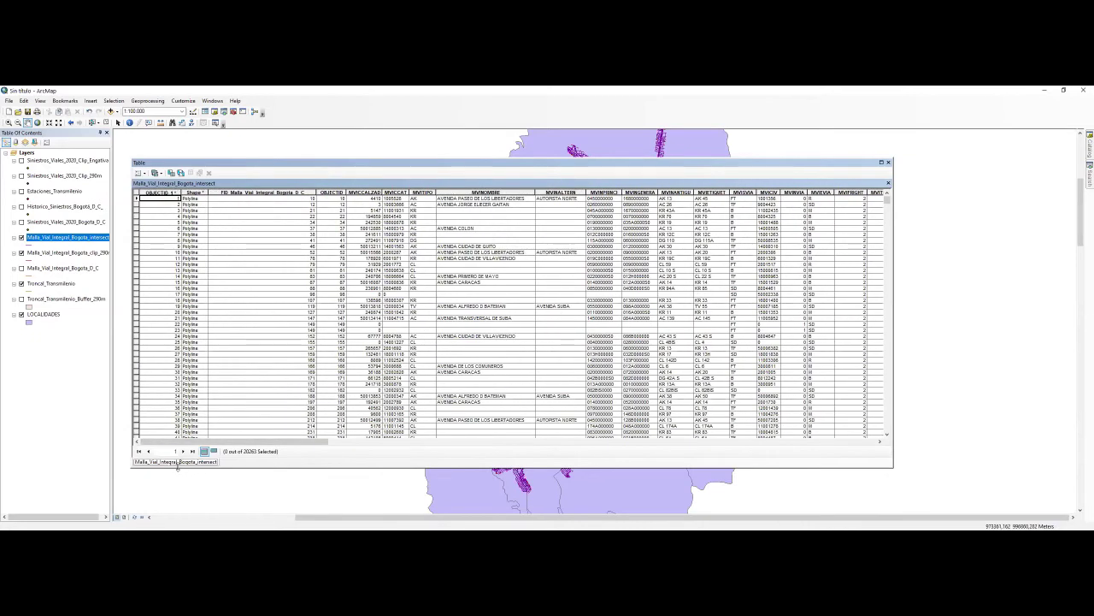
{"action": "left_click_drag", "start_coordinate": [275, 441], "coordinate": [231, 445]}
{"action": "left_click", "coordinate": [888, 162]}
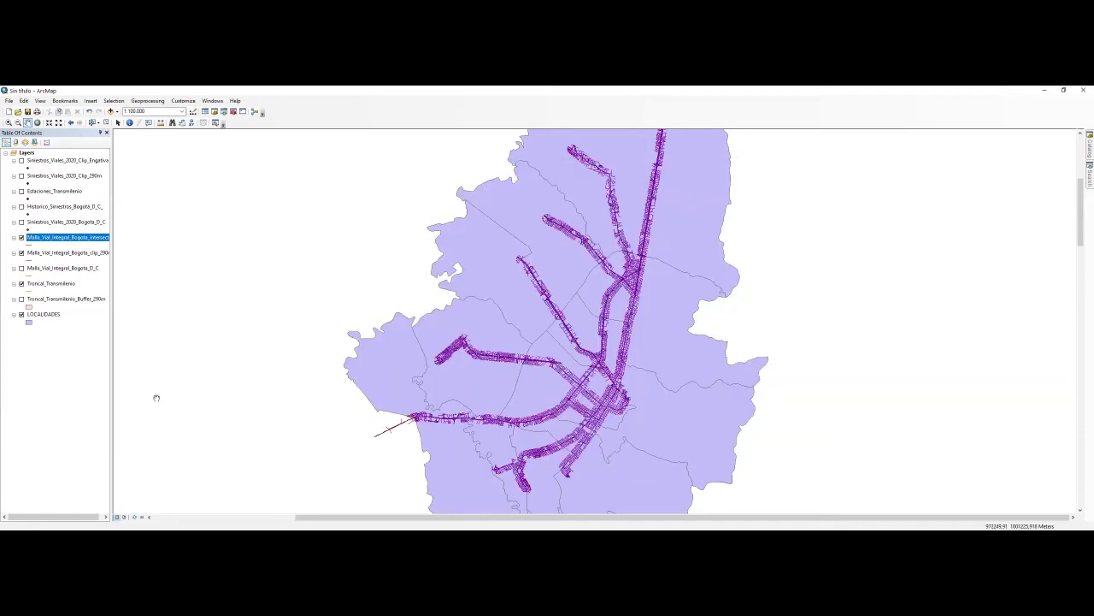
{"action": "left_click", "coordinate": [148, 101]}
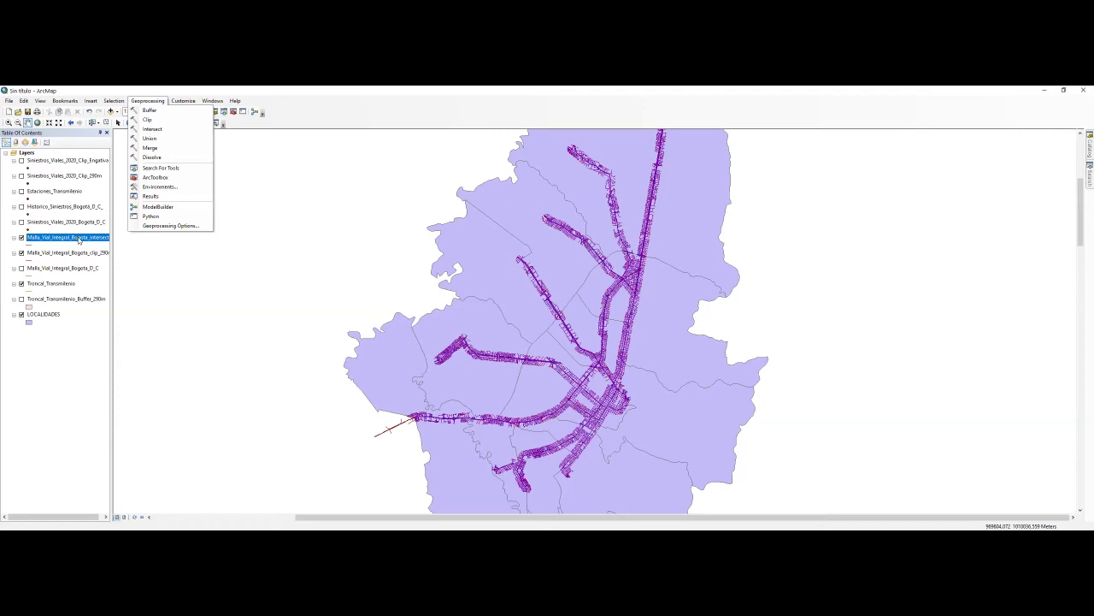
{"action": "left_click", "coordinate": [156, 129]}
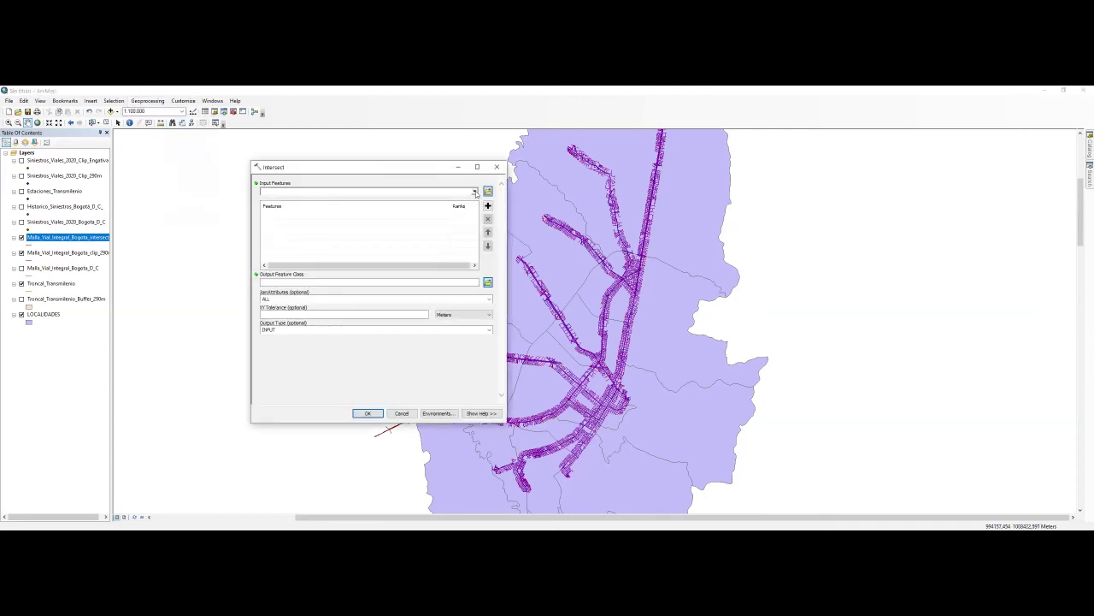
{"action": "left_click", "coordinate": [474, 191]}
{"action": "left_click", "coordinate": [292, 277]}
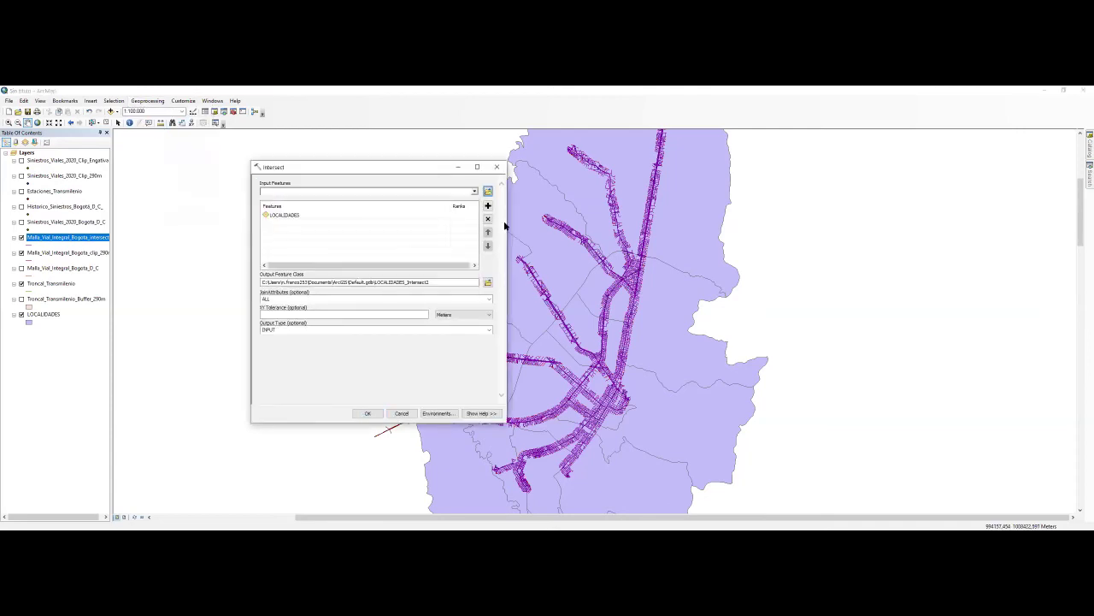
{"action": "left_click", "coordinate": [475, 191]}
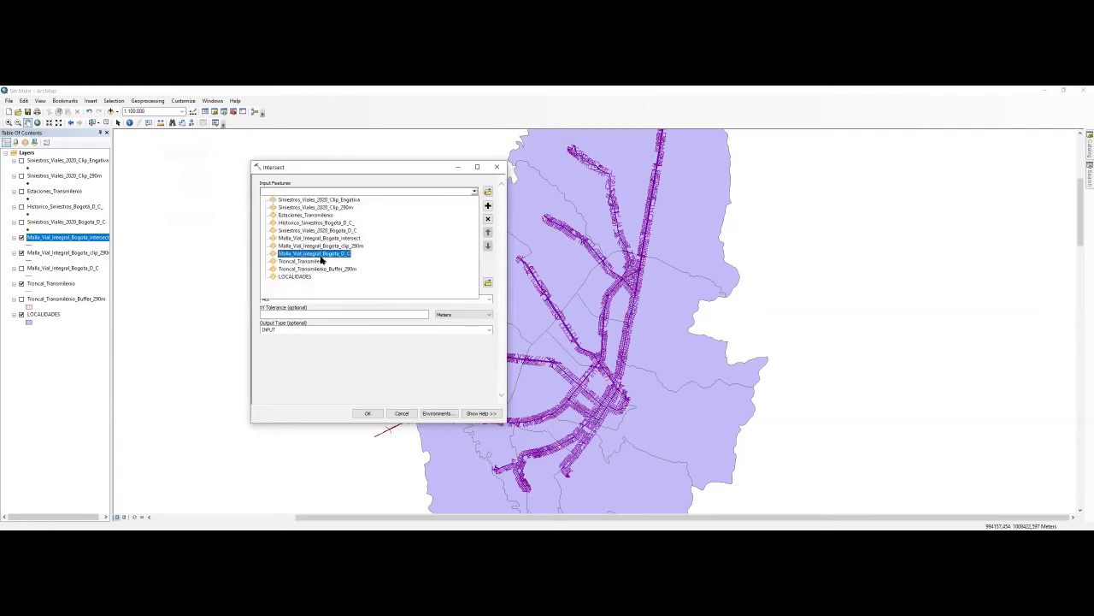
{"action": "left_click", "coordinate": [331, 257]}
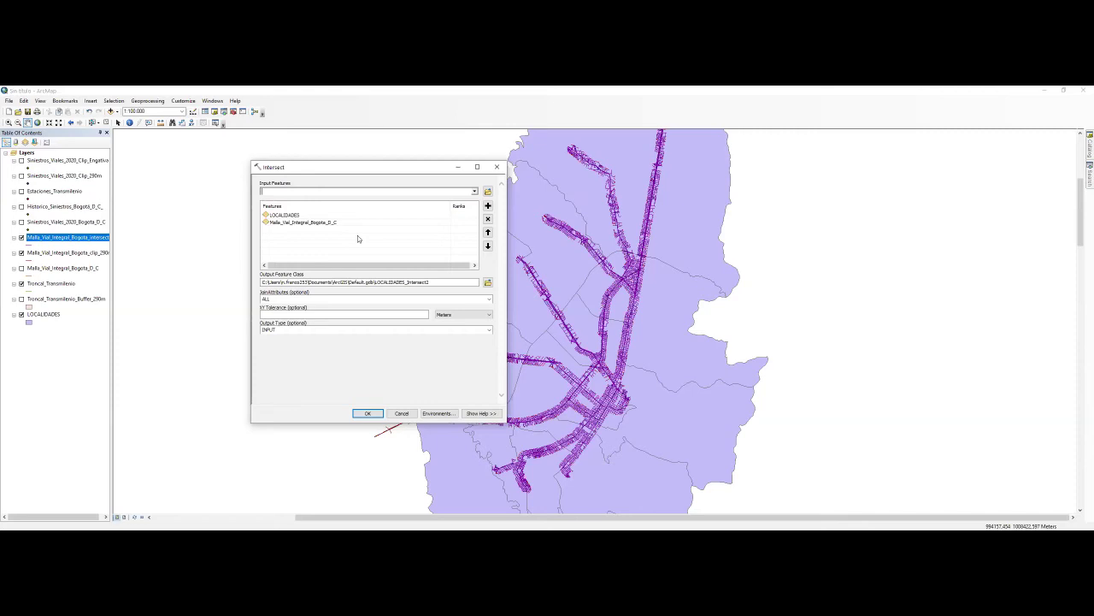
{"action": "left_click", "coordinate": [497, 167]}
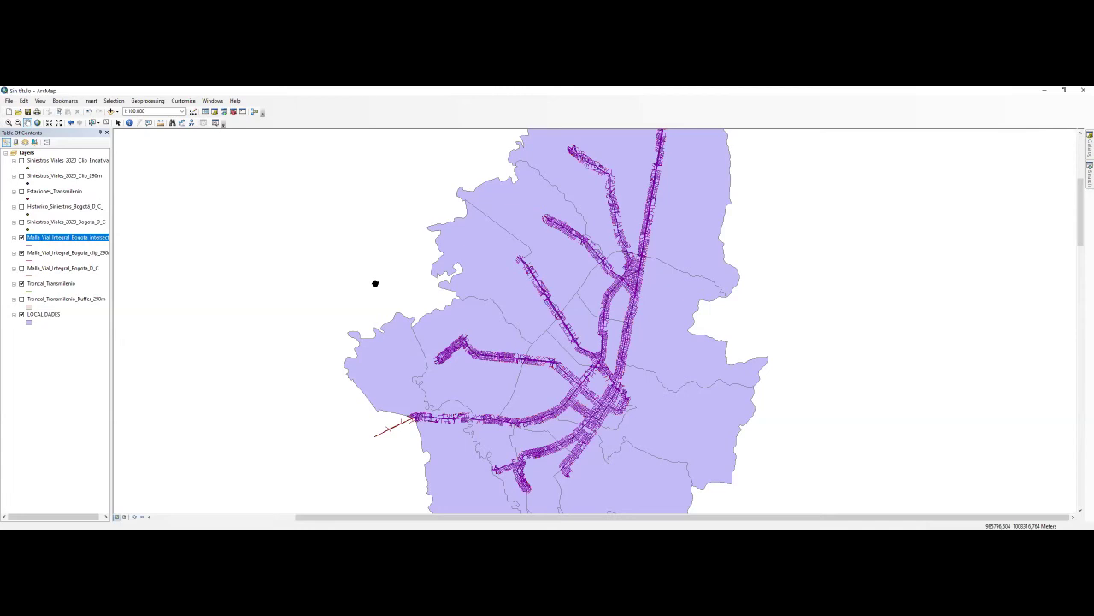
Review the parameters of the Union geoprocessing tool, and close it without running it.
{"action": "left_click", "coordinate": [147, 101]}
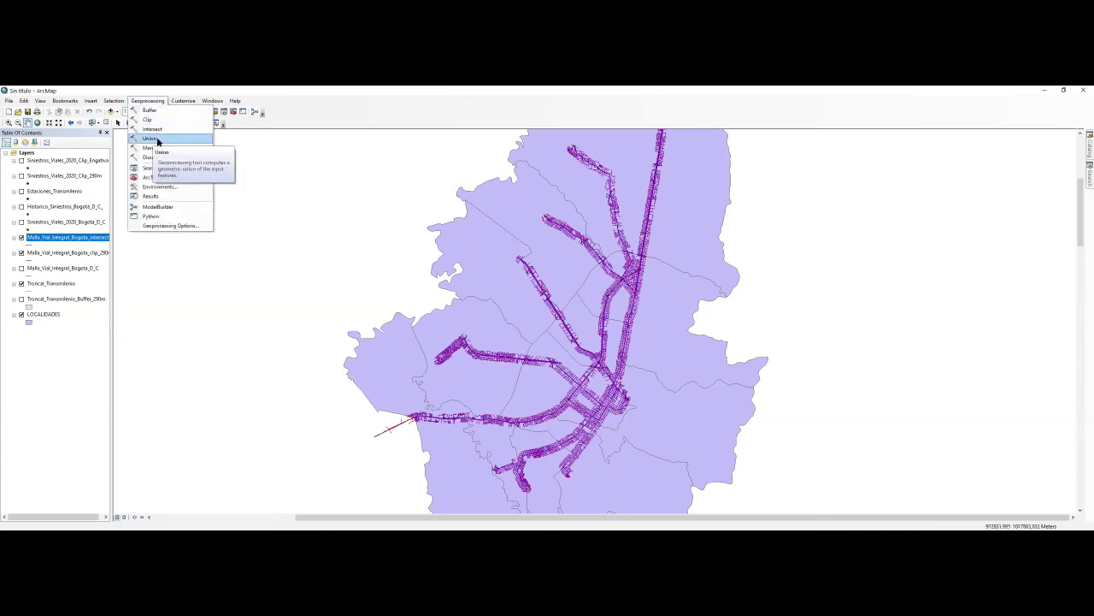
{"action": "left_click", "coordinate": [157, 141]}
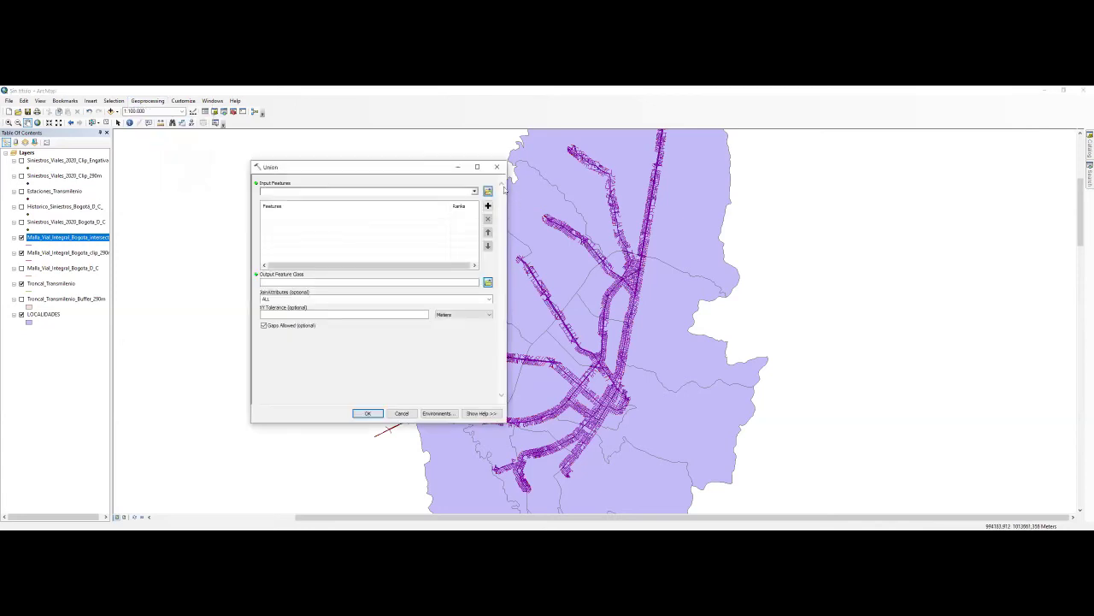
{"action": "left_click", "coordinate": [496, 167]}
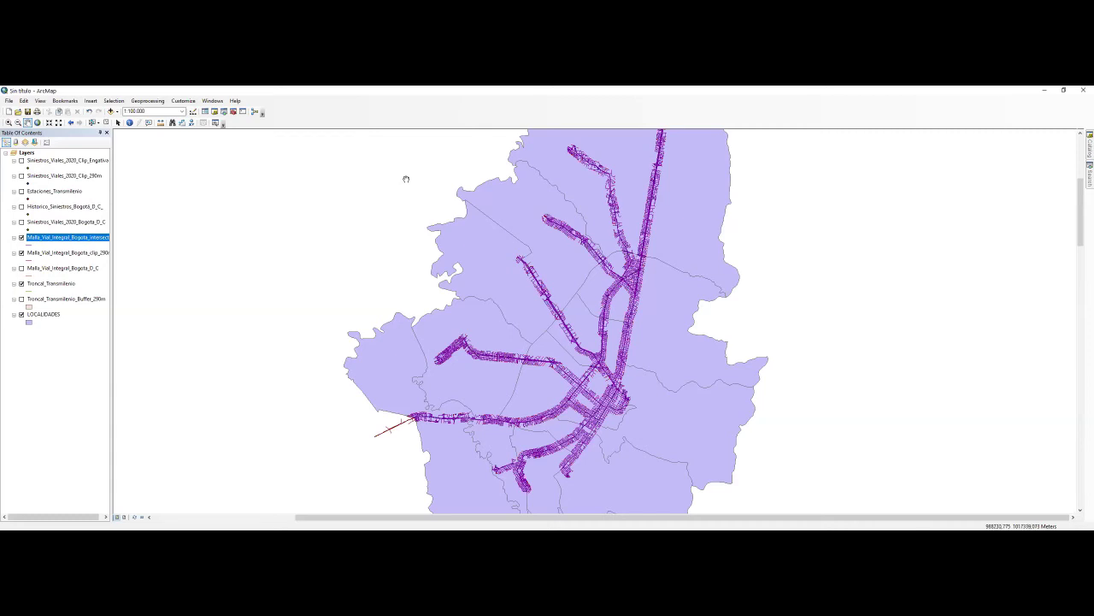
Examine the Union tool's help description and its input and output illustration, and hide the help again.
{"action": "left_click", "coordinate": [147, 101]}
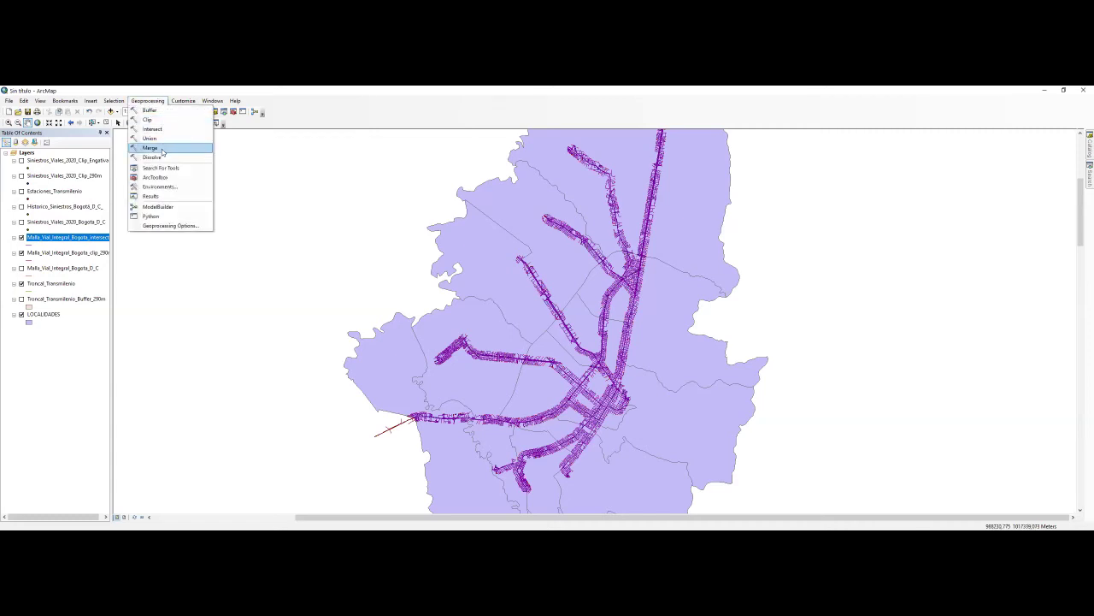
{"action": "left_click", "coordinate": [150, 138]}
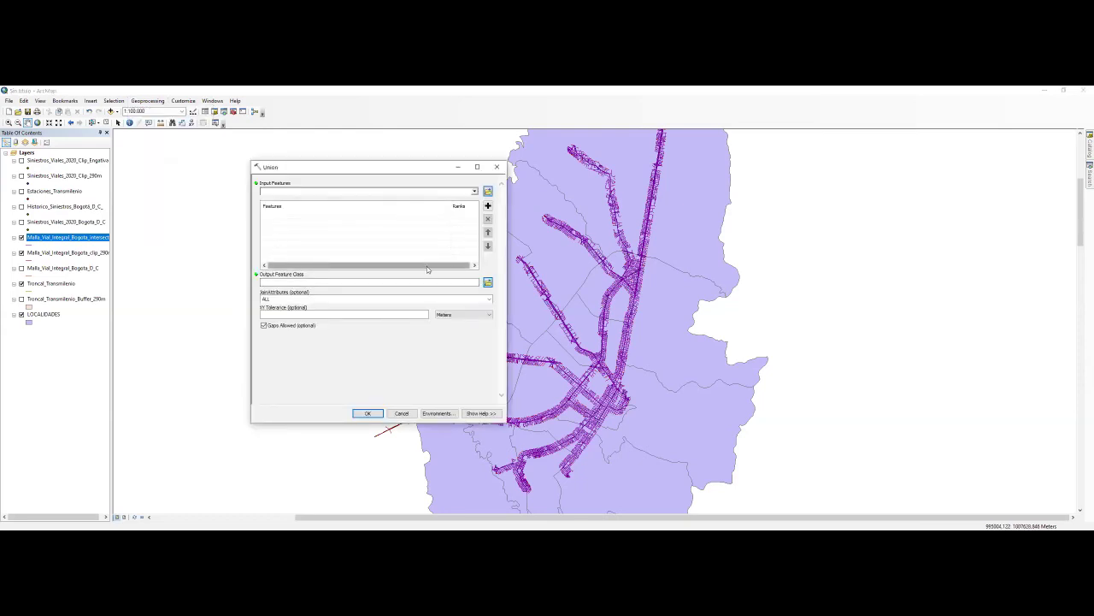
{"action": "left_click", "coordinate": [471, 415]}
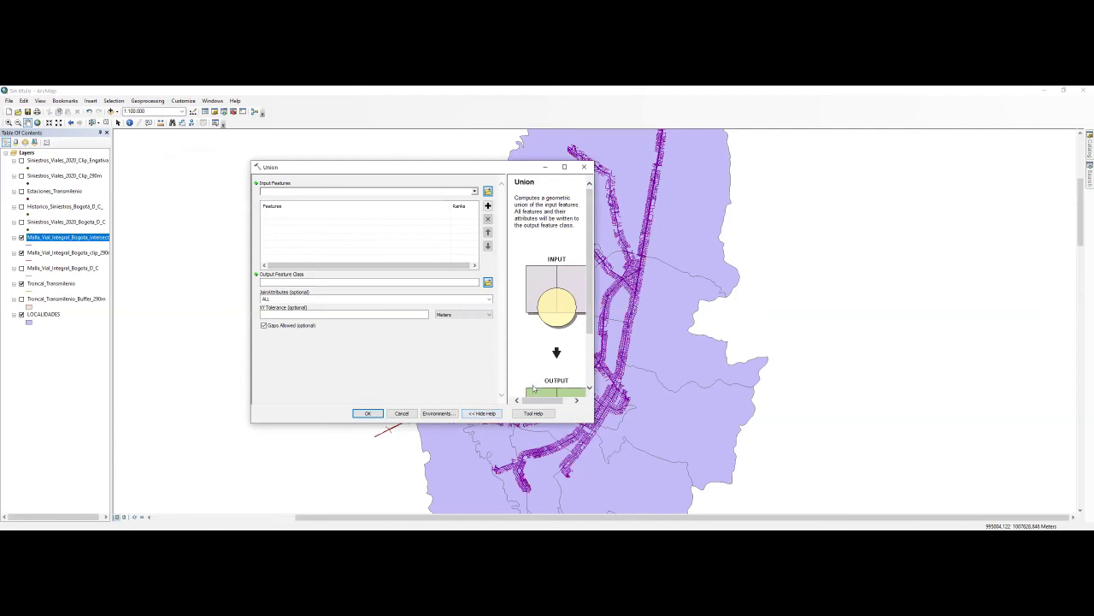
{"action": "scroll", "coordinate": [551, 301], "scroll_direction": "down", "scroll_amount": 2}
{"action": "scroll", "coordinate": [545, 303], "scroll_direction": "up", "scroll_amount": 2}
{"action": "left_click", "coordinate": [486, 414]}
{"action": "left_click", "coordinate": [486, 414]}
{"action": "scroll", "coordinate": [550, 300], "scroll_direction": "down", "scroll_amount": 2}
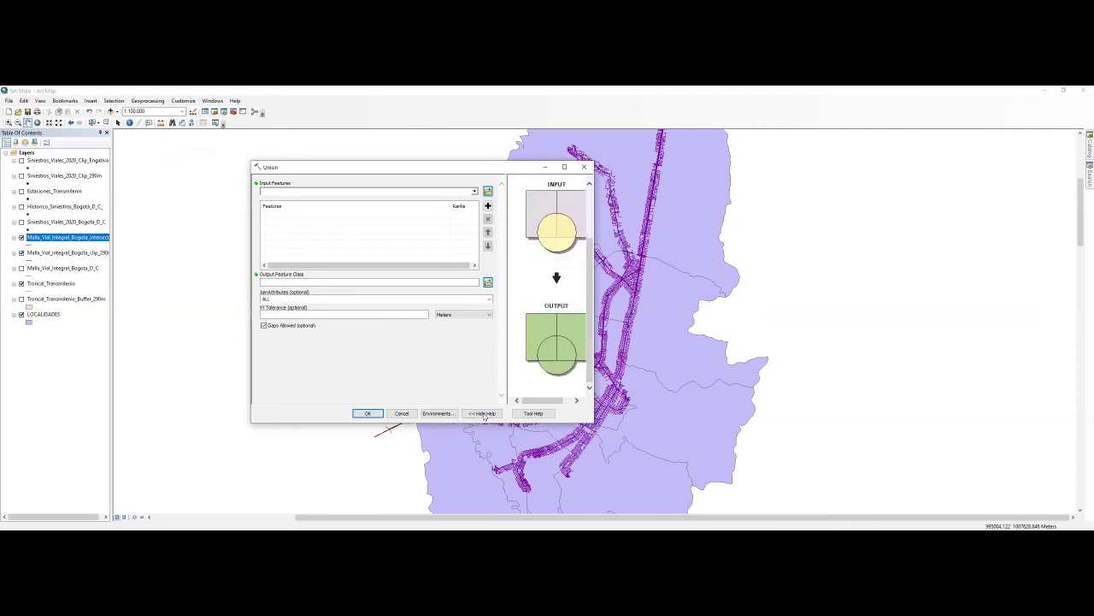
{"action": "left_click", "coordinate": [483, 414]}
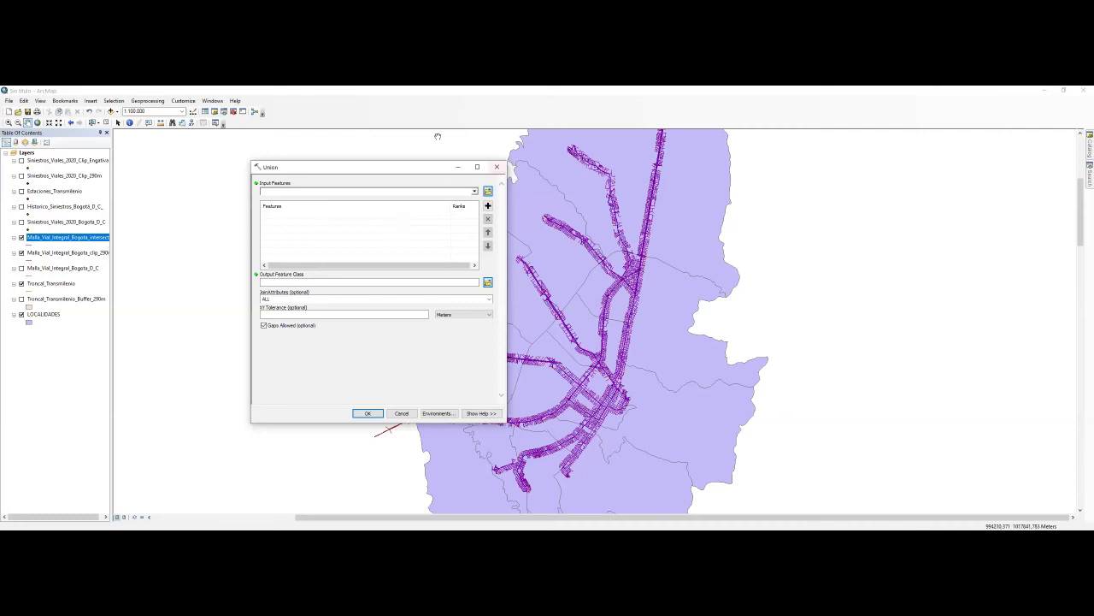
Run Union on Troncal_Transmilenio_Buffer_290m and LOCALIDADES, joining all attributes with gaps allowed and the default output feature class.
{"action": "left_click", "coordinate": [475, 193]}
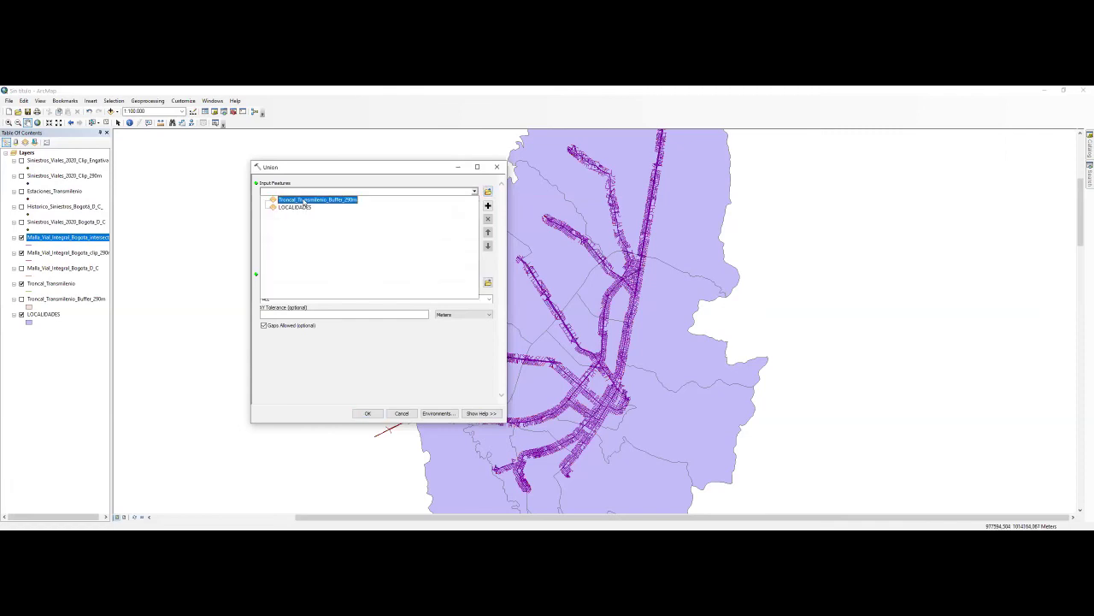
{"action": "left_click", "coordinate": [304, 200]}
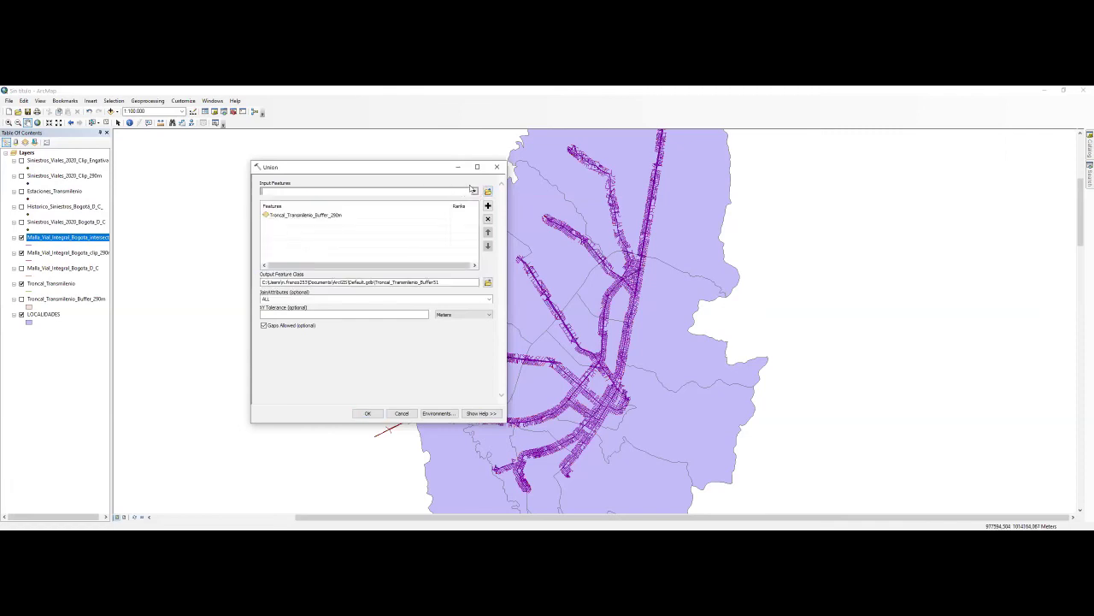
{"action": "left_click", "coordinate": [476, 193]}
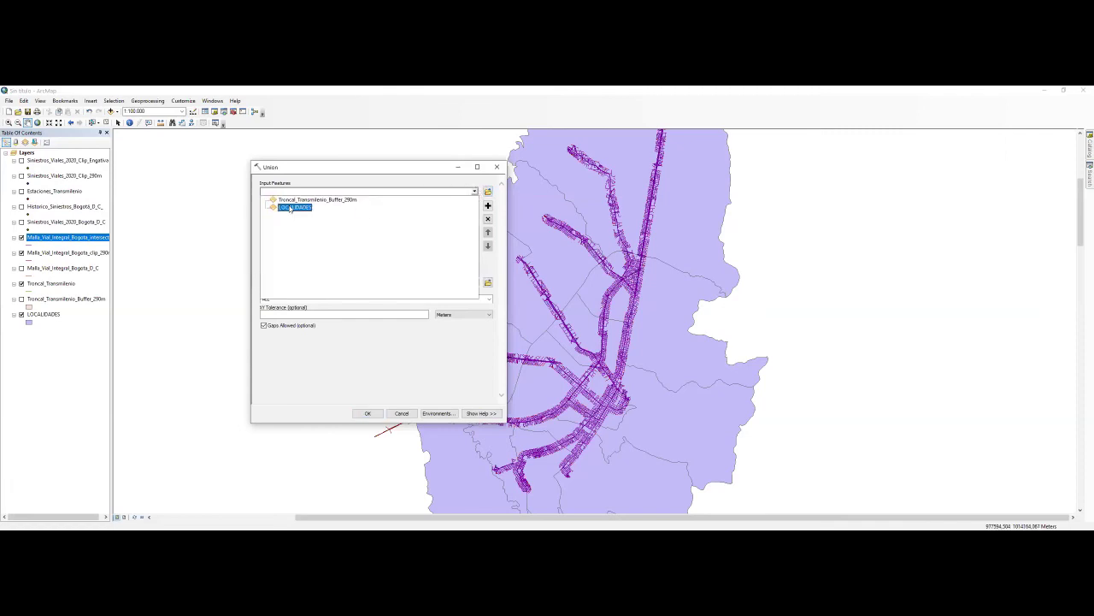
{"action": "left_click", "coordinate": [290, 208]}
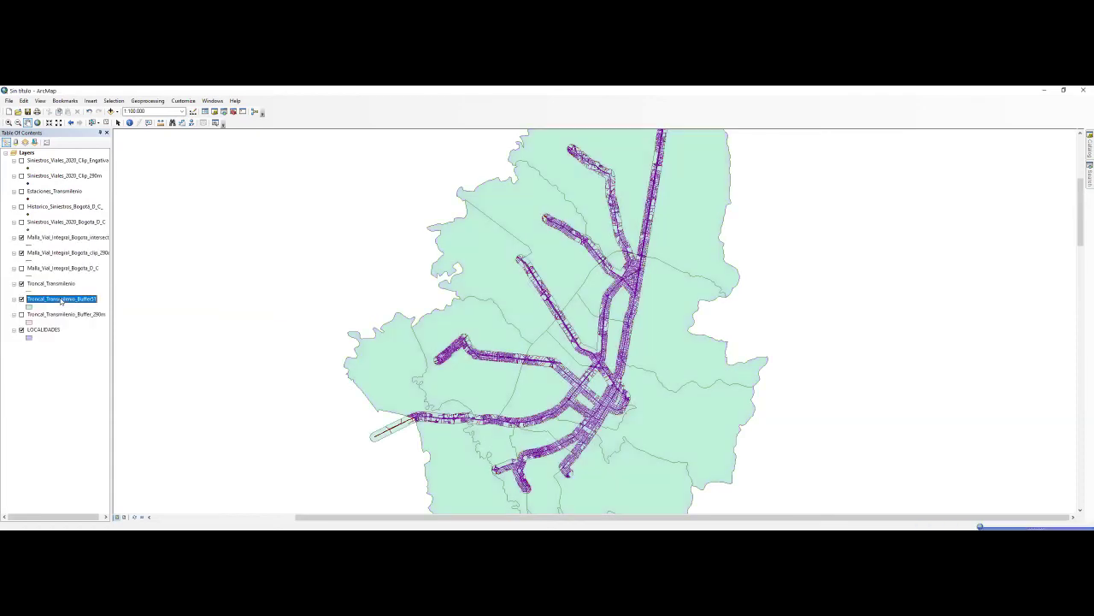
Rename the new union output layer as Troncal_Transmilenio_union.
{"action": "left_click", "coordinate": [92, 299]}
{"action": "left_click_drag", "start_coordinate": [76, 298], "coordinate": [101, 291]}
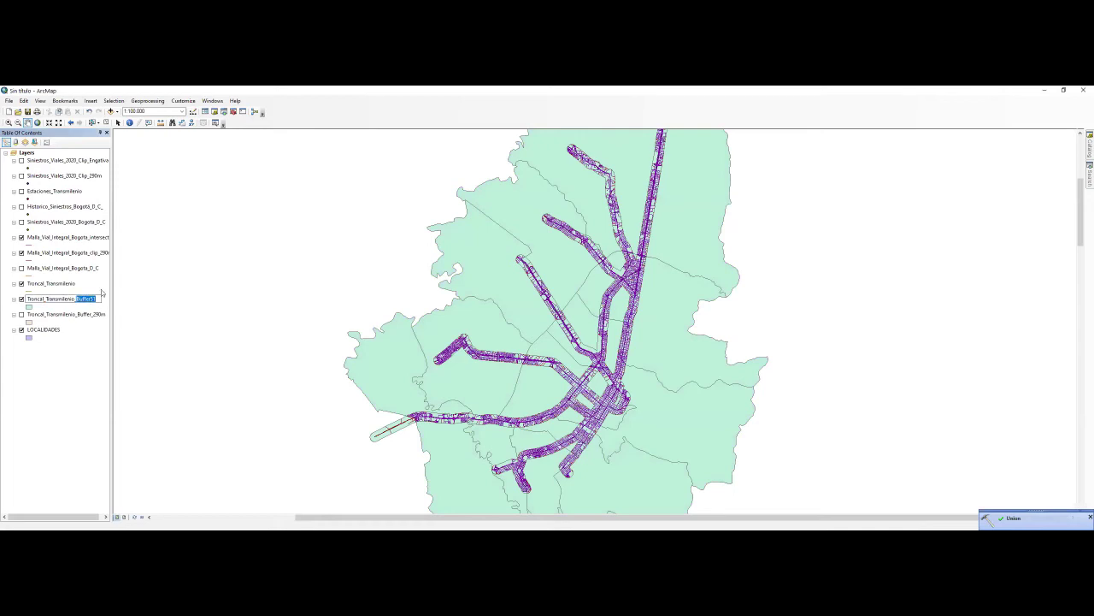
{"action": "key", "text": "BackSpace"}
{"action": "key", "text": "Return"}
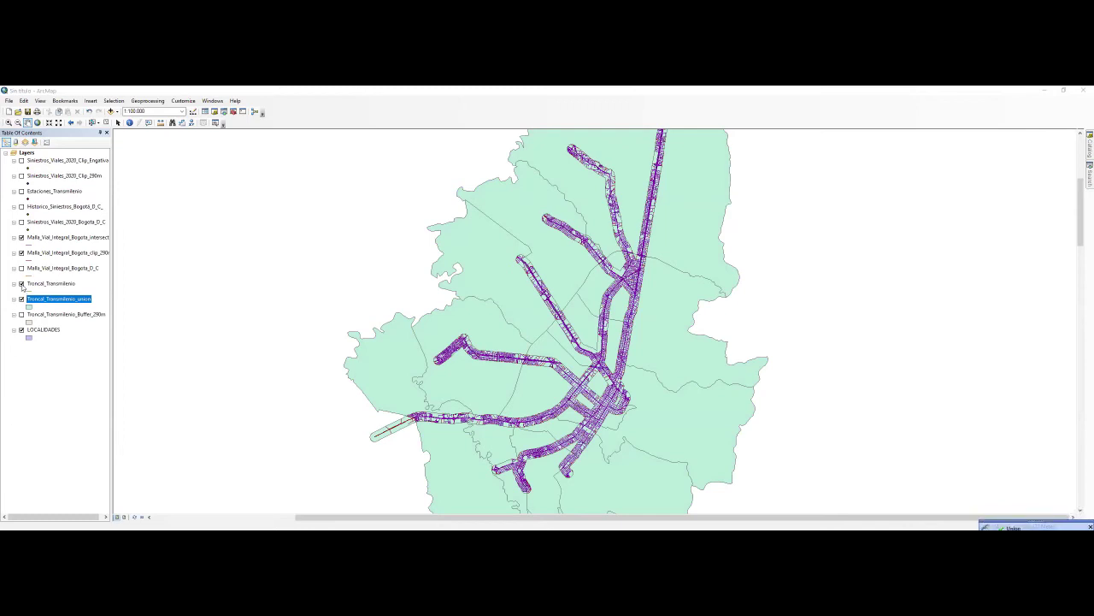
Turn off the road, Troncal_Transmilenio and LOCALIDADES layers so the map shows only Troncal_Transmilenio_union.
{"action": "left_click", "coordinate": [22, 284]}
{"action": "left_click", "coordinate": [21, 330]}
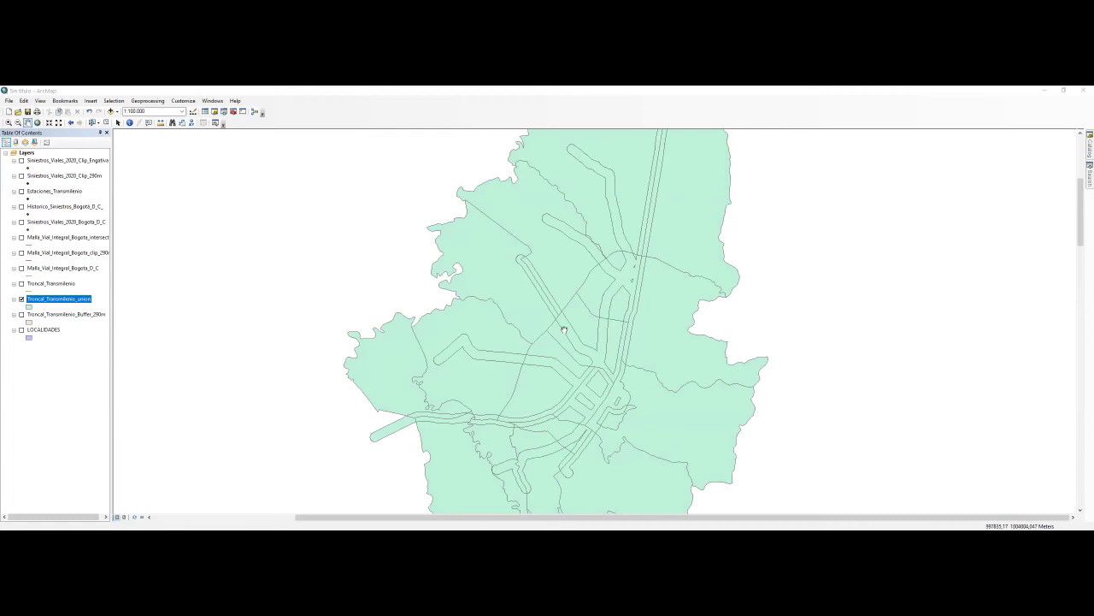
{"action": "left_click_drag", "start_coordinate": [577, 287], "coordinate": [586, 304]}
{"action": "scroll", "coordinate": [585, 304], "scroll_direction": "up", "scroll_amount": 1}
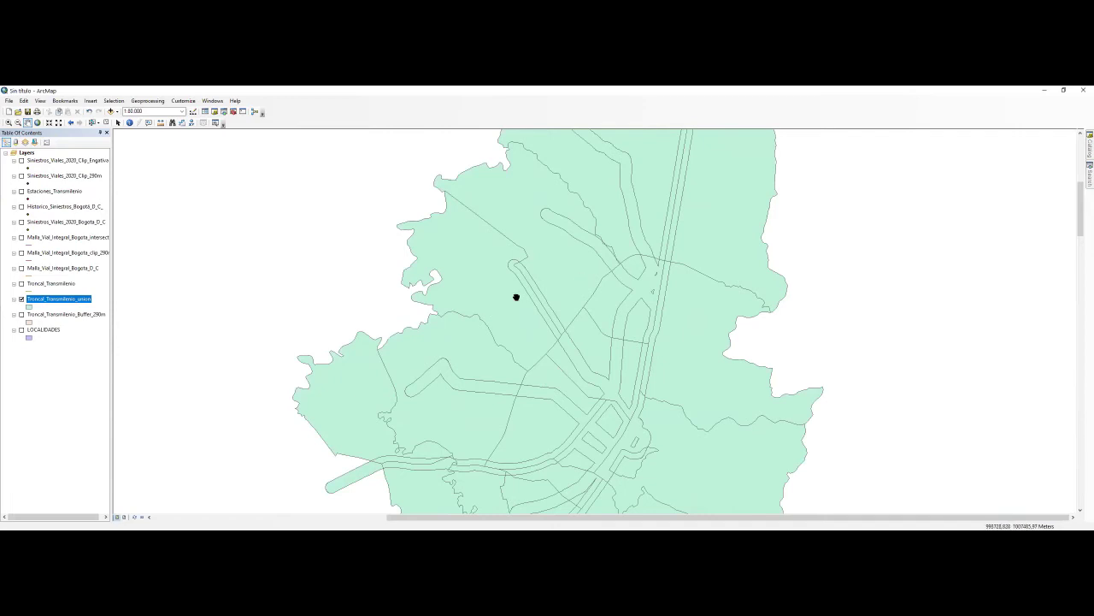
Examine the buffer and locality records in the attribute table of Troncal_Transmilenio_union, close the table, and turn off the layer.
{"action": "right_click", "coordinate": [45, 300]}
{"action": "left_click", "coordinate": [69, 323]}
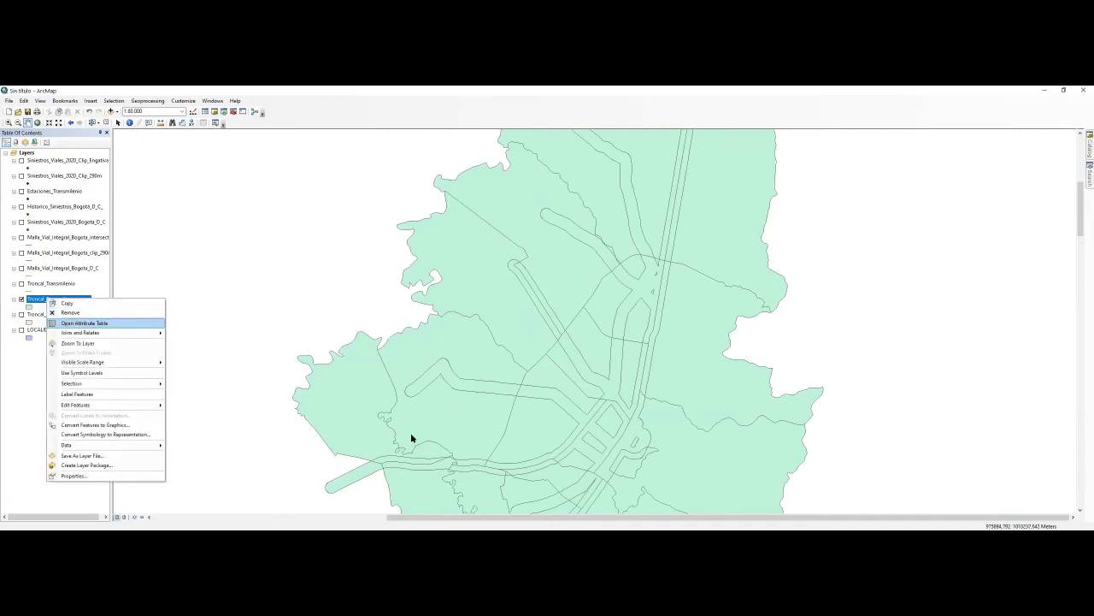
{"action": "left_click_drag", "start_coordinate": [411, 441], "coordinate": [783, 147]}
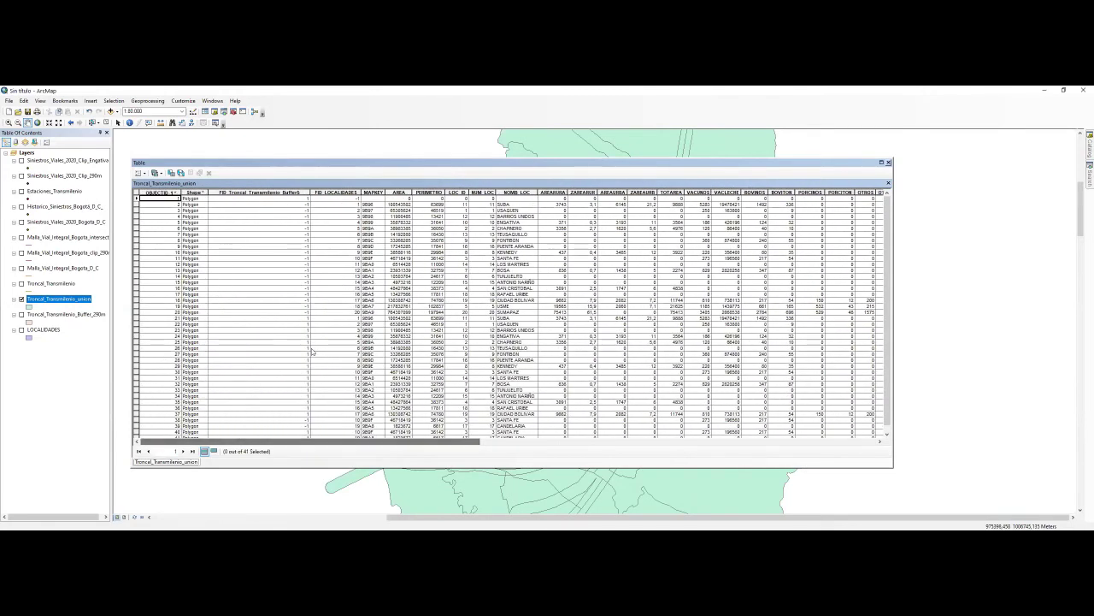
{"action": "scroll", "coordinate": [322, 334], "scroll_direction": "down", "scroll_amount": 1}
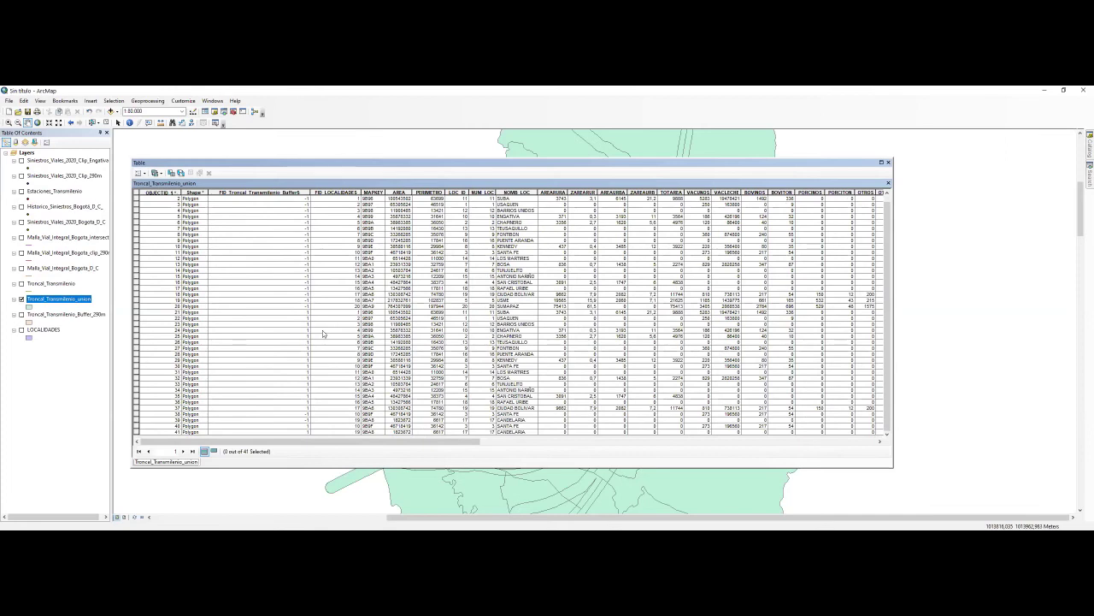
{"action": "scroll", "coordinate": [346, 333], "scroll_direction": "up", "scroll_amount": 1}
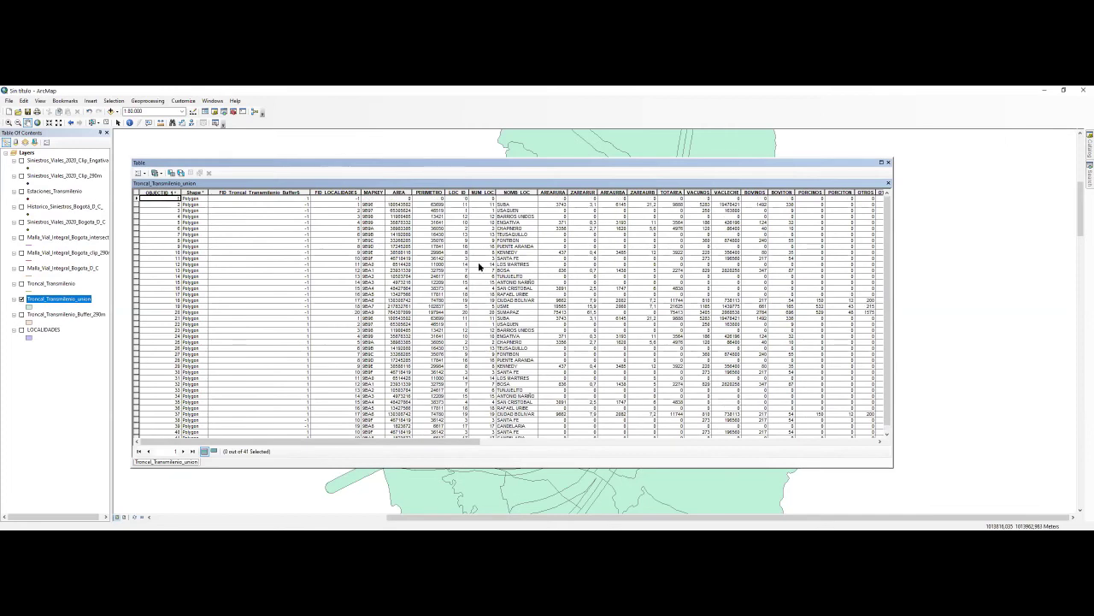
{"action": "left_click", "coordinate": [889, 162]}
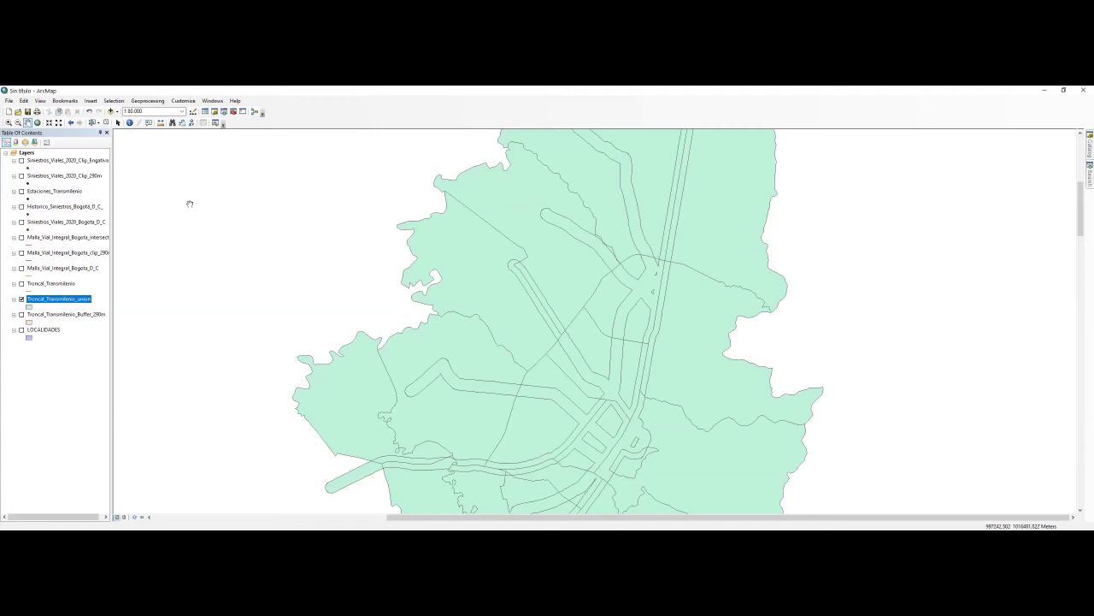
{"action": "left_click", "coordinate": [21, 298]}
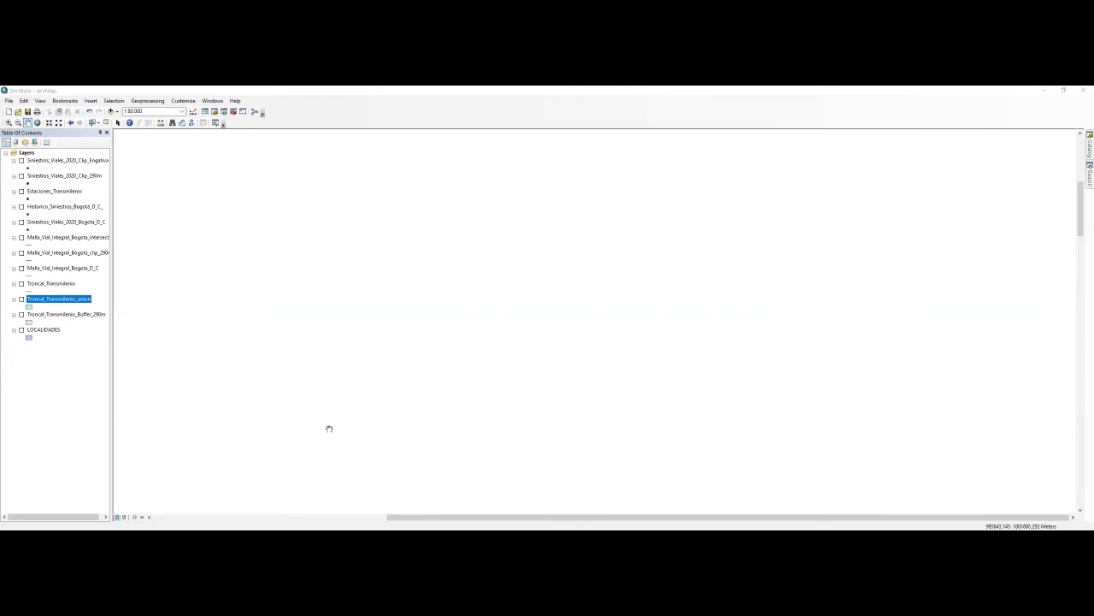
Try to merge Siniestros_Viales_2020_Bogota_D_C with Historico_Siniestros_Bogota_D_C_, keeping the default field map and output dataset.
{"action": "left_click", "coordinate": [148, 100]}
{"action": "left_click", "coordinate": [160, 147]}
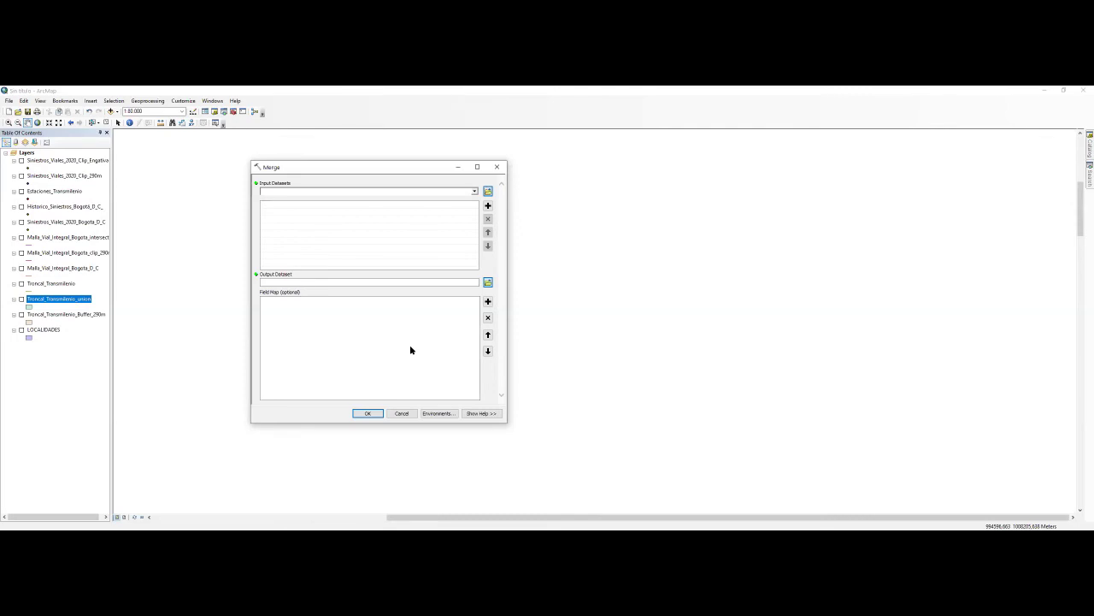
{"action": "left_click", "coordinate": [473, 192]}
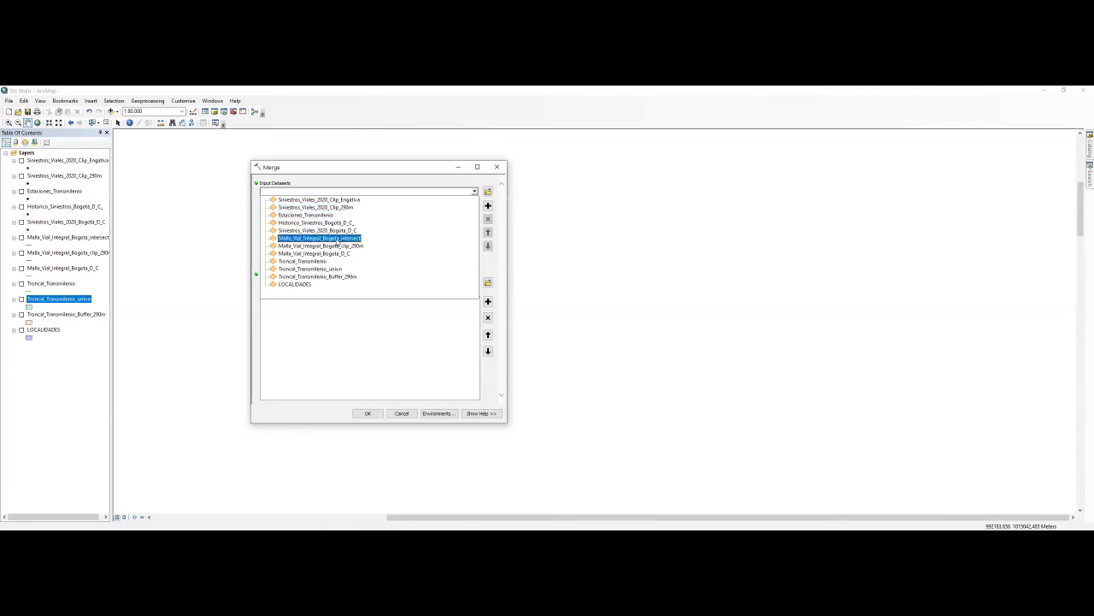
{"action": "left_click", "coordinate": [308, 231]}
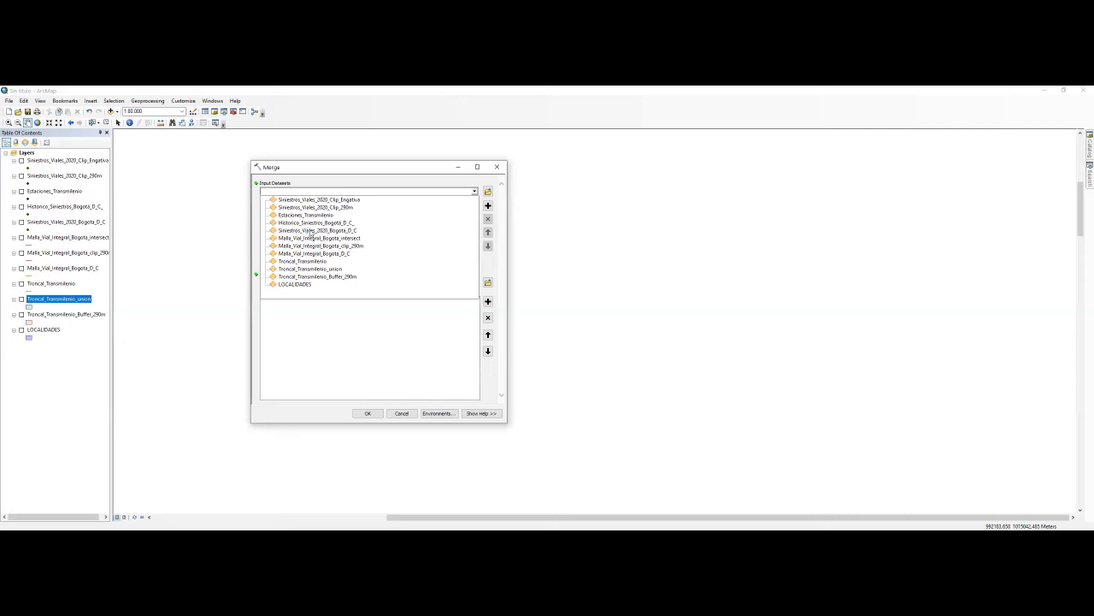
{"action": "left_click", "coordinate": [476, 191]}
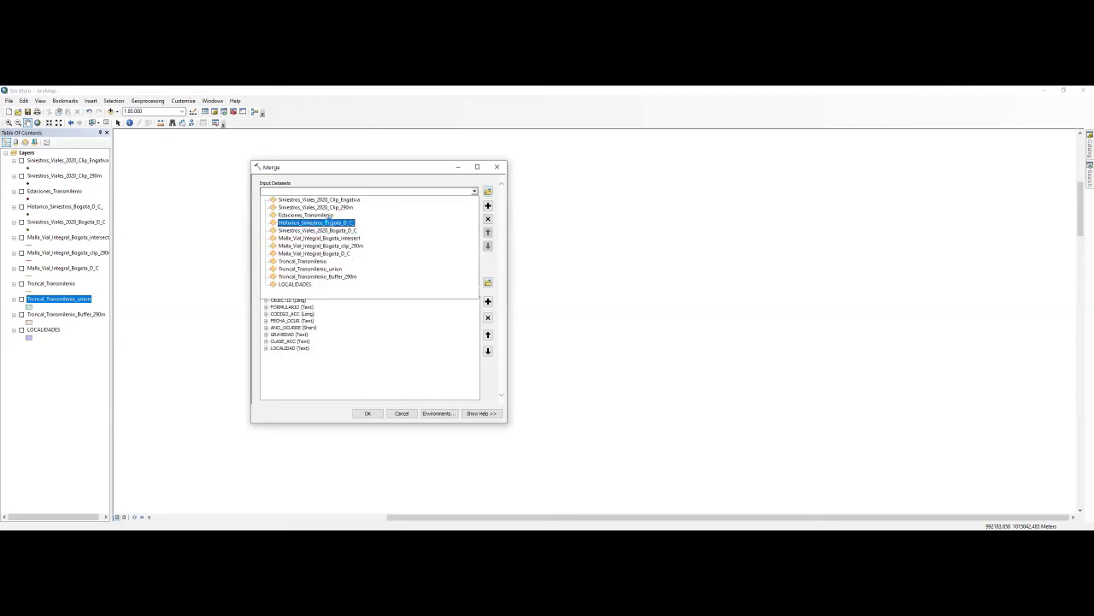
{"action": "left_click", "coordinate": [329, 222]}
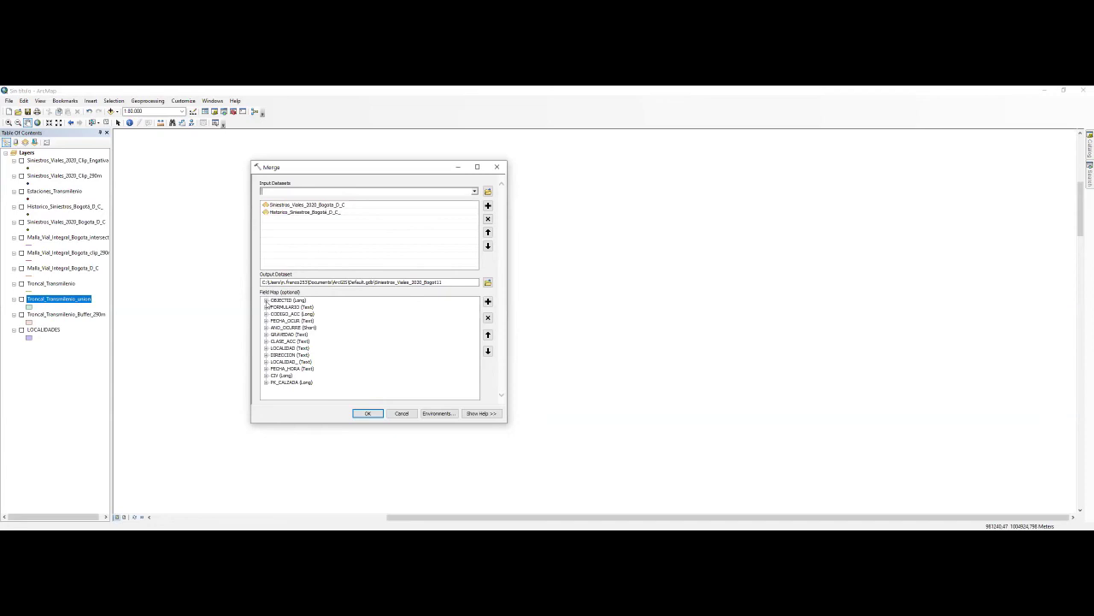
{"action": "left_click", "coordinate": [266, 300]}
{"action": "left_click", "coordinate": [266, 300]}
{"action": "left_click", "coordinate": [369, 414]}
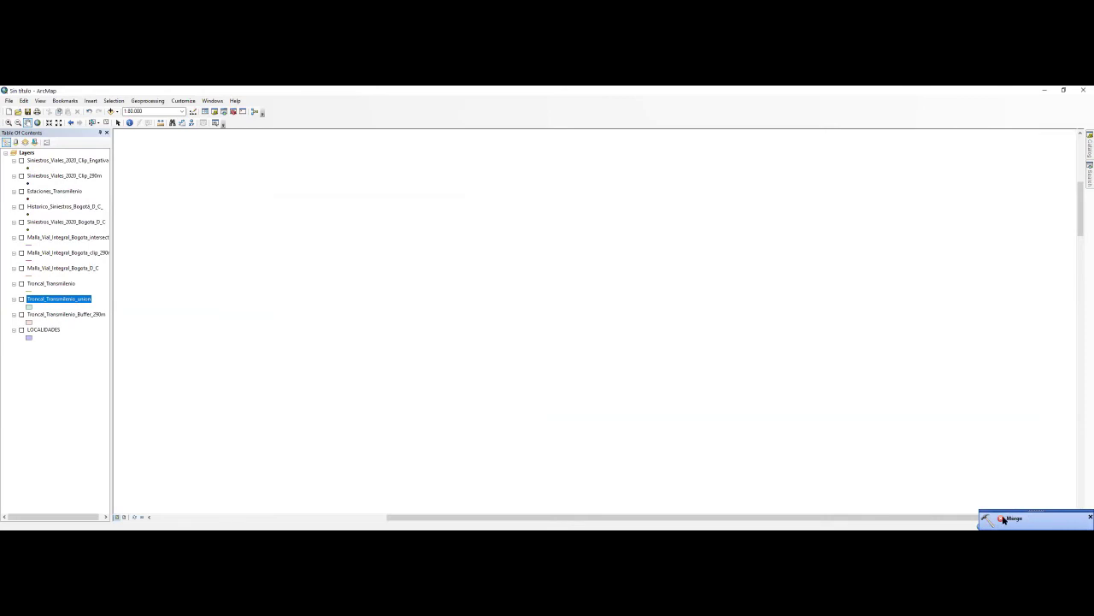
{"action": "left_click", "coordinate": [1090, 517]}
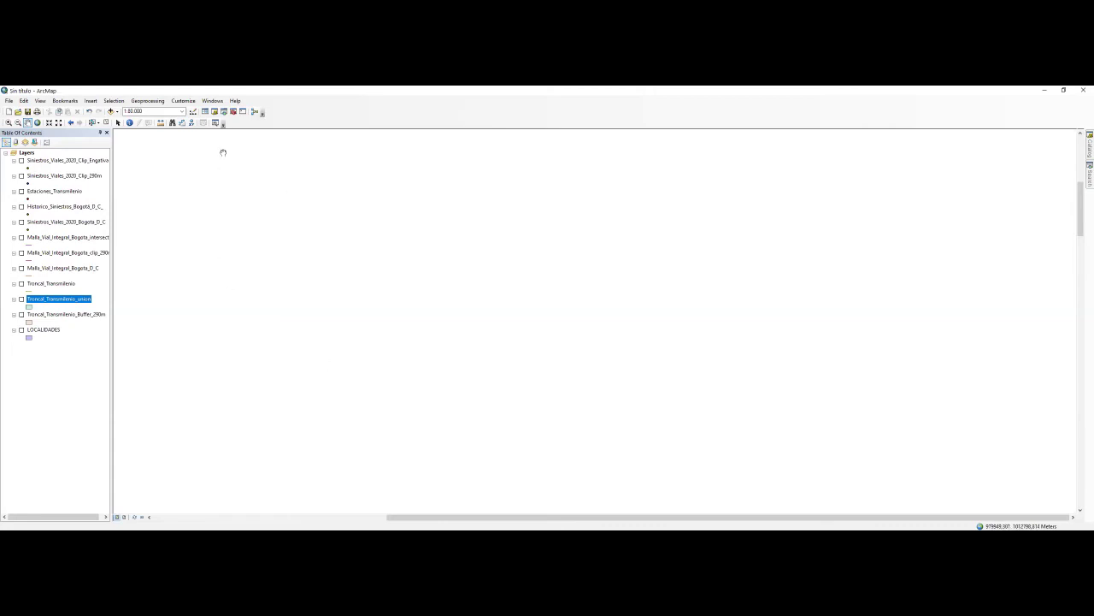
Retry the Merge of Siniestros_Viales_2020_Bogota_D_C and Historico_Siniestros_Bogota_D_C_ with the default settings.
{"action": "left_click", "coordinate": [144, 101]}
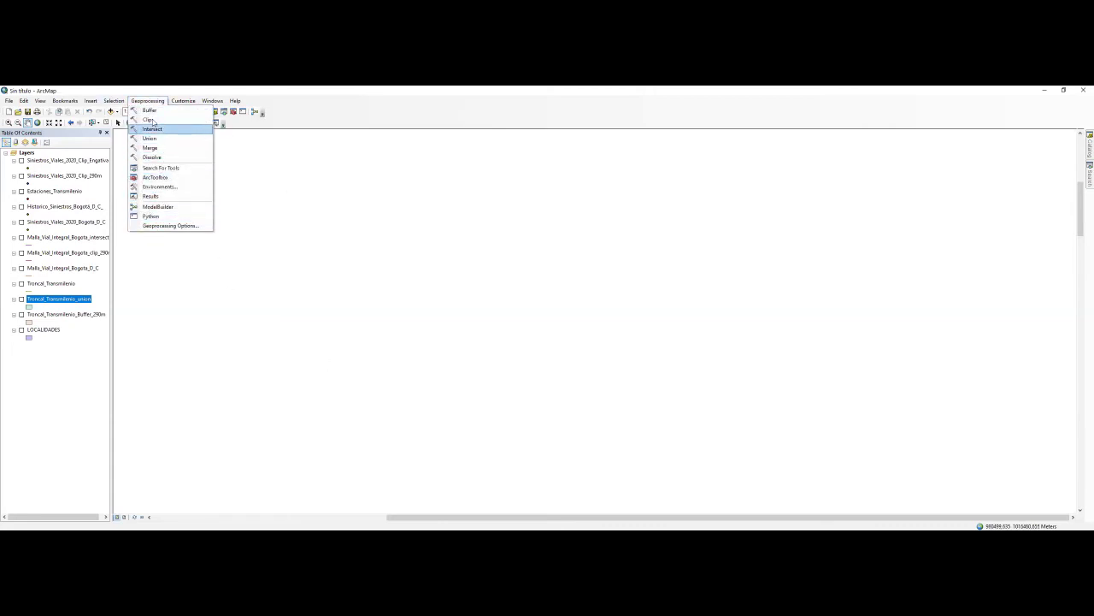
{"action": "left_click", "coordinate": [150, 147]}
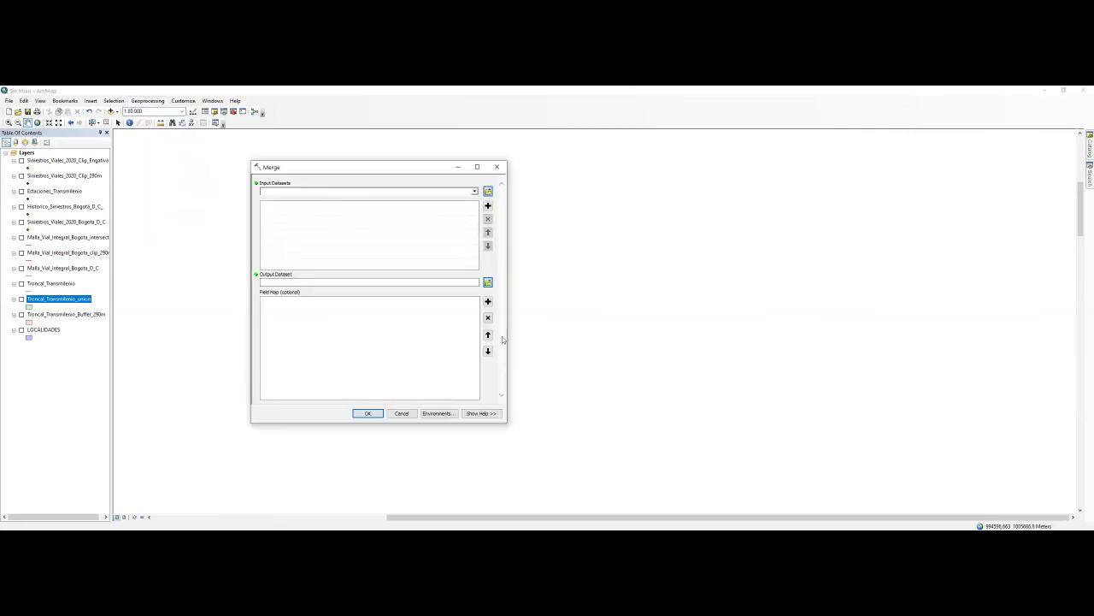
{"action": "left_click", "coordinate": [474, 191]}
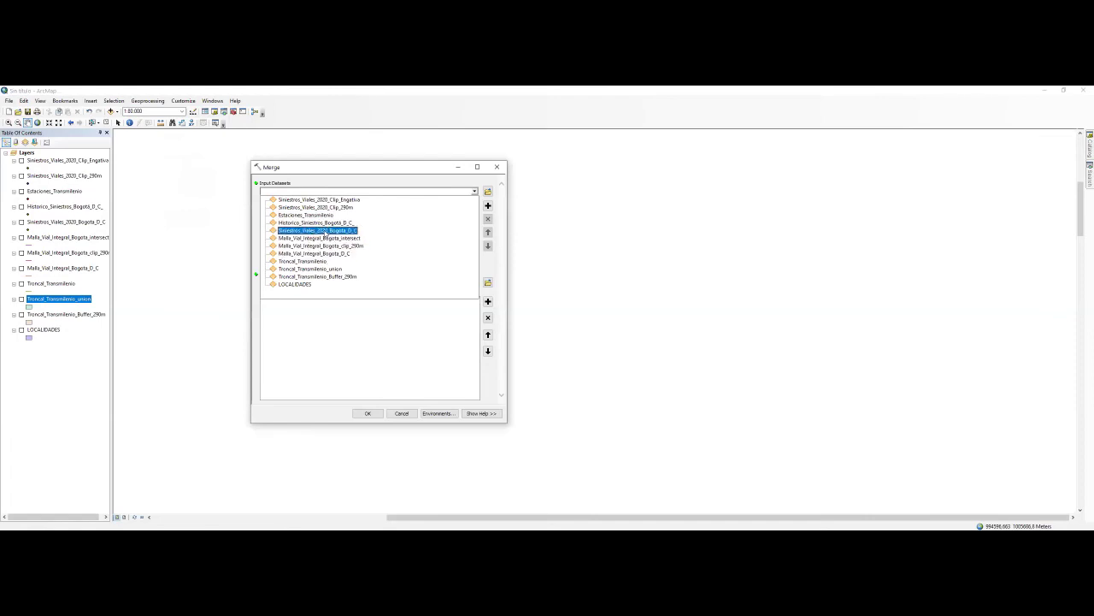
{"action": "left_click", "coordinate": [323, 230]}
{"action": "left_click", "coordinate": [473, 192]}
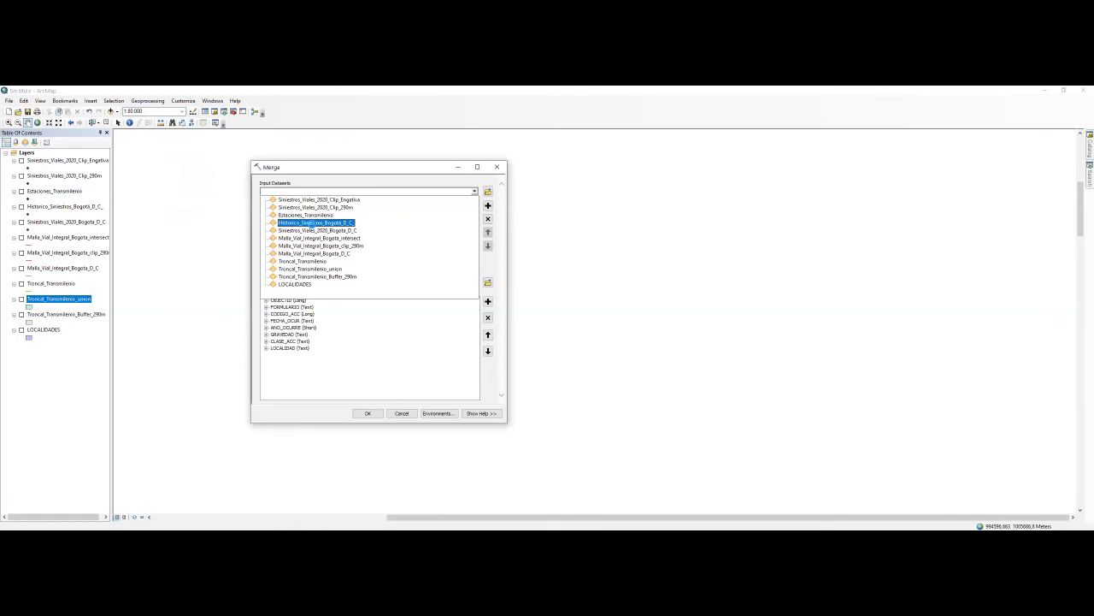
{"action": "left_click", "coordinate": [316, 222]}
{"action": "left_click", "coordinate": [367, 414]}
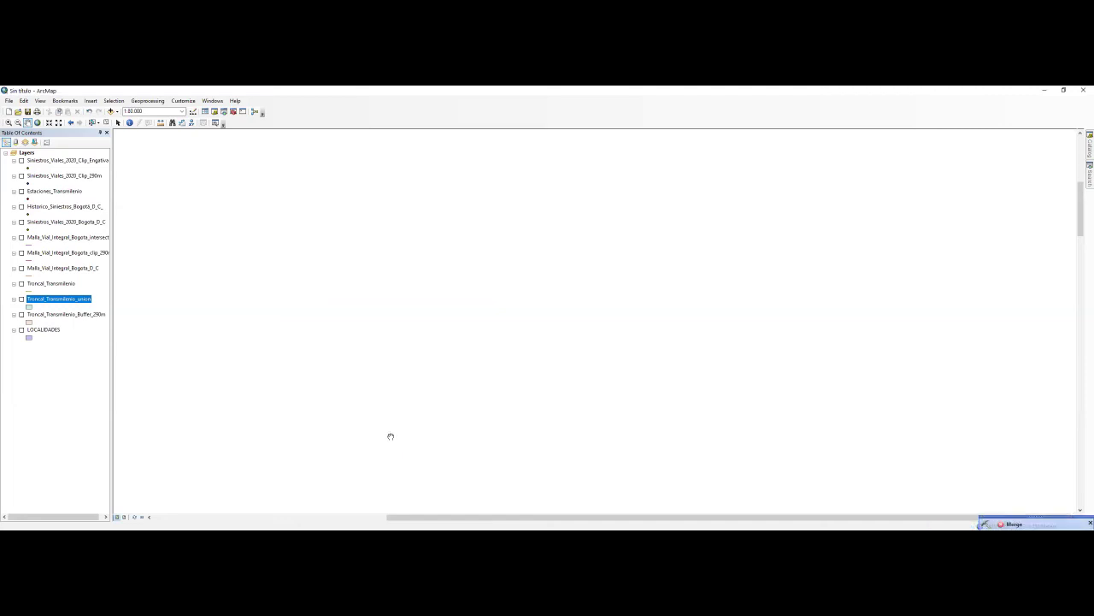
{"action": "left_click", "coordinate": [1090, 517]}
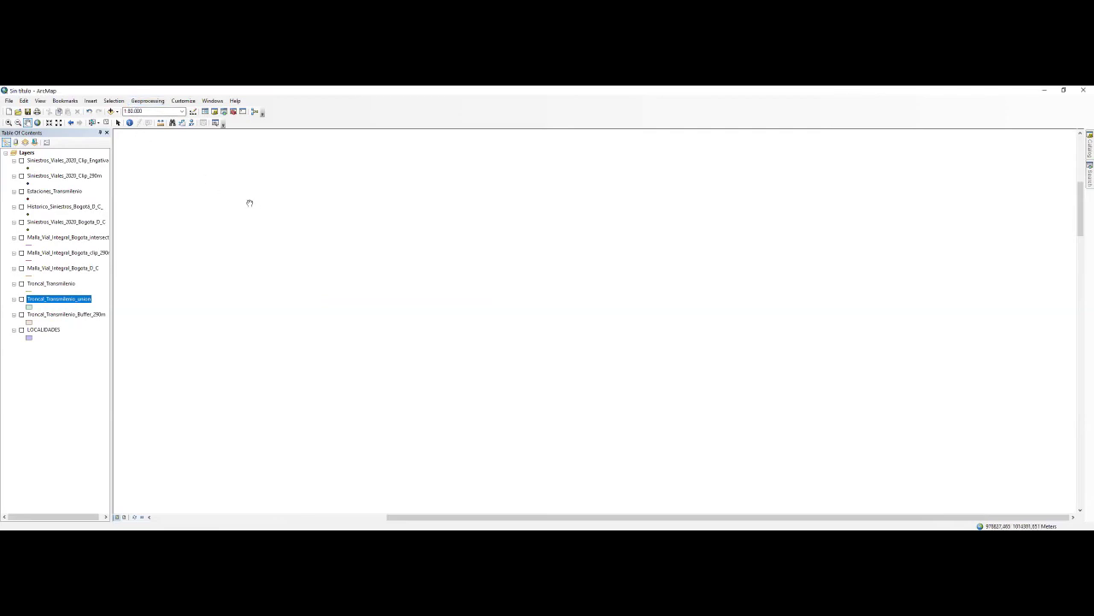
Merge Historico_Siniestros_Bogotá_D_C_ with Siniestros_Viales_2020_Bogota_D_C, in that input order, keeping the default output dataset and field map.
{"action": "left_click", "coordinate": [147, 100]}
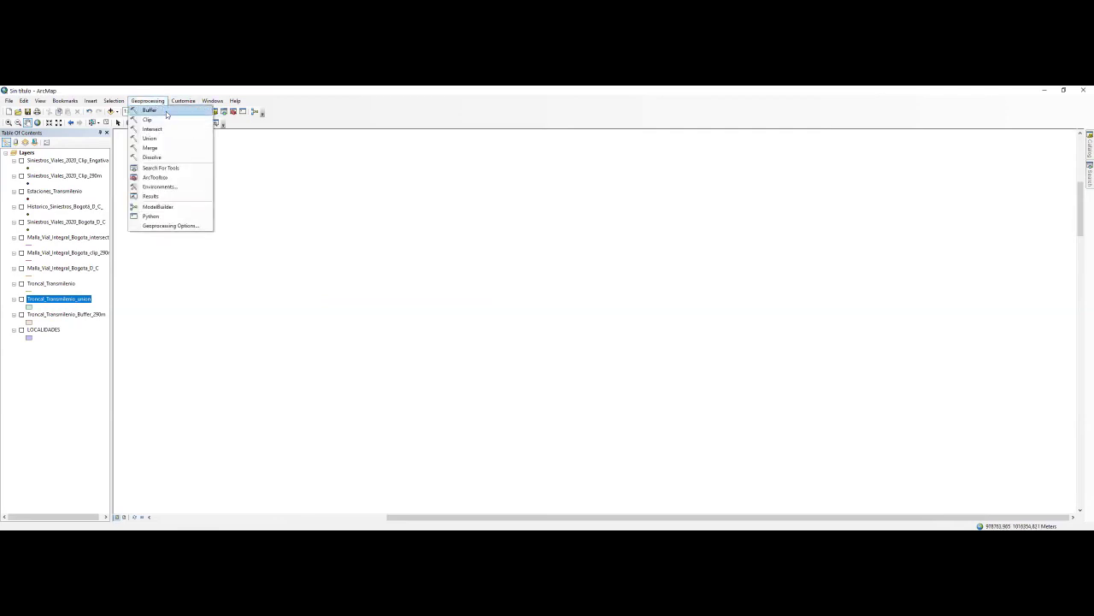
{"action": "left_click", "coordinate": [153, 147]}
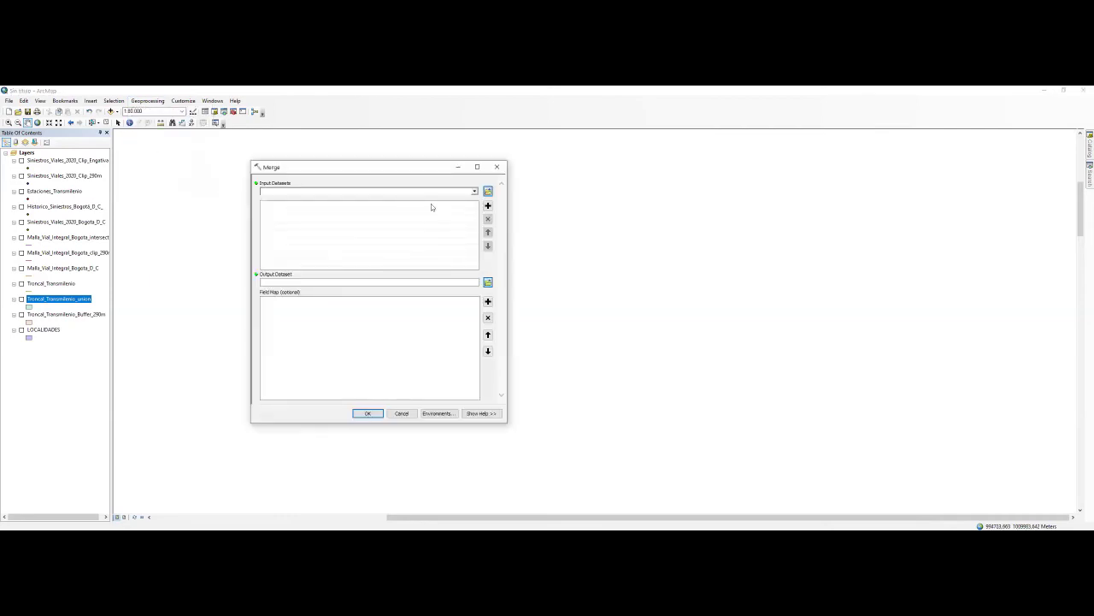
{"action": "left_click", "coordinate": [474, 192]}
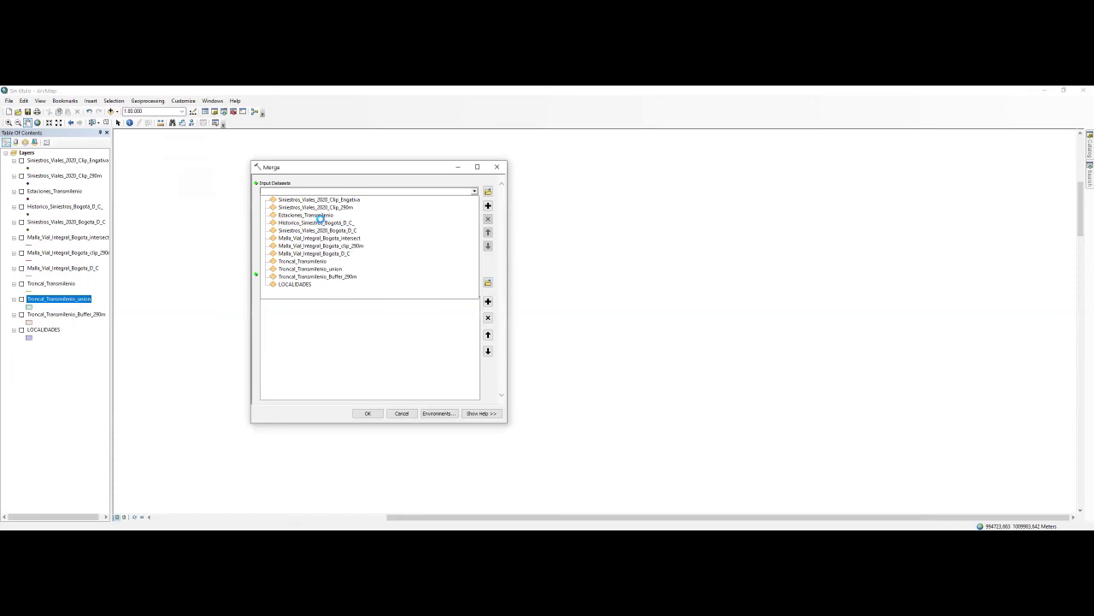
{"action": "left_click", "coordinate": [318, 222]}
{"action": "left_click", "coordinate": [475, 192]}
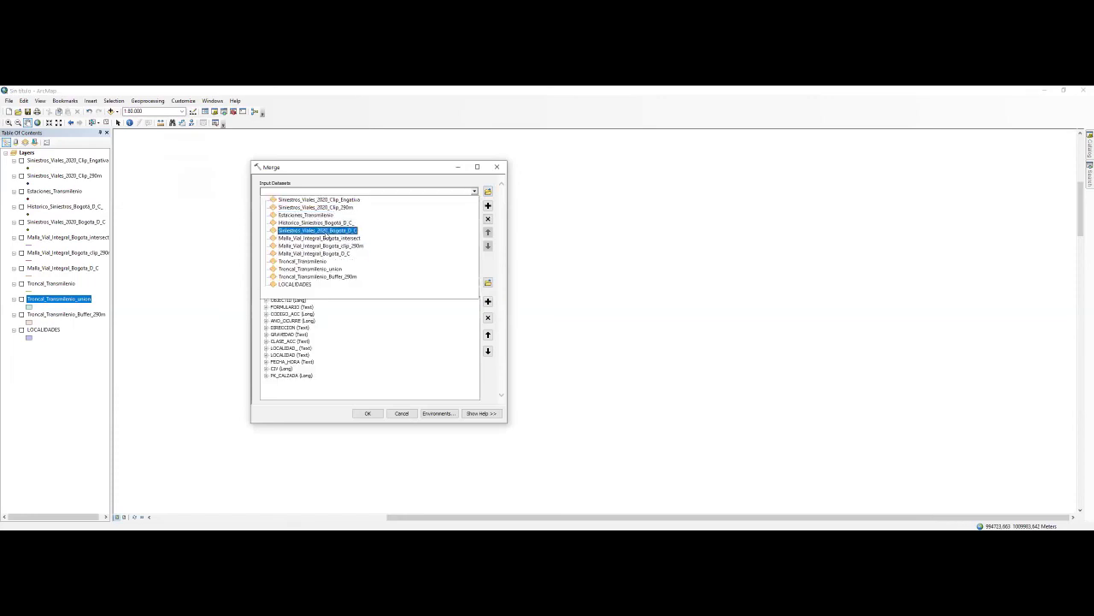
{"action": "left_click", "coordinate": [325, 230]}
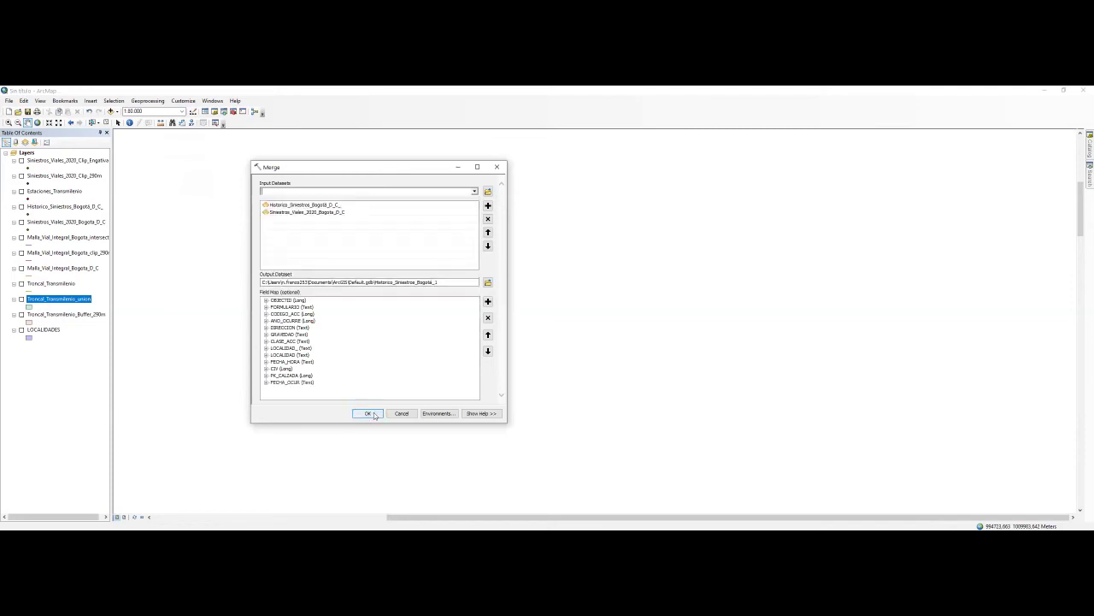
{"action": "left_click", "coordinate": [368, 414]}
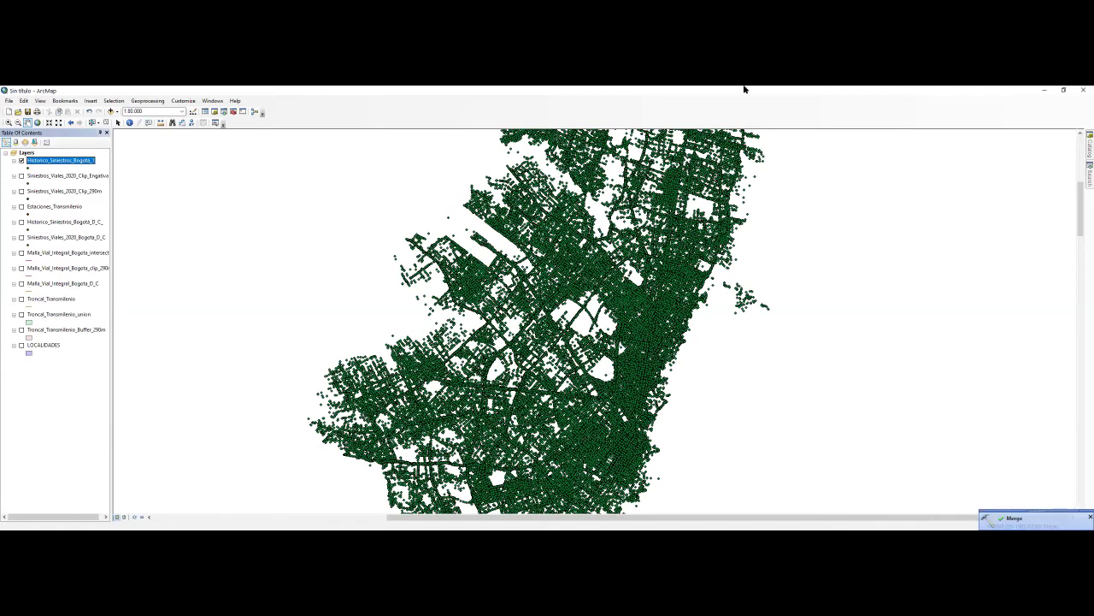
Rename the merged accident layer as Historico_Siniestros_Bogotá_hasta2020.
{"action": "left_click", "coordinate": [76, 161]}
{"action": "left_click", "coordinate": [99, 160]}
{"action": "type", "text": "hasta"}
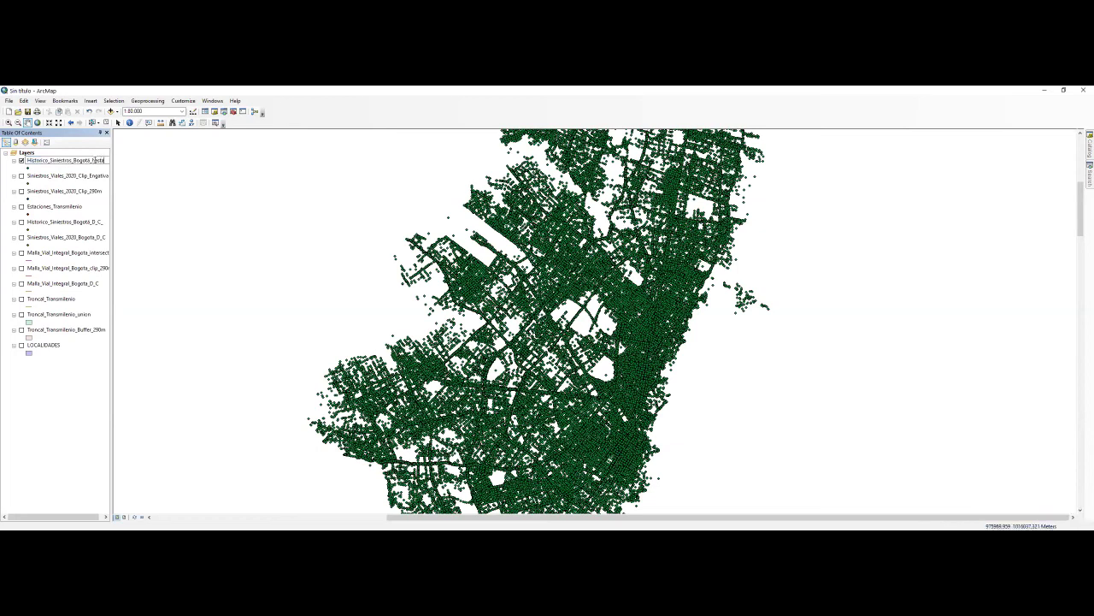
{"action": "type", "text": "2020"}
{"action": "key", "text": "Return"}
Examine the year values in the ANO_OCURRE field of the merged accident layer's attribute table, then close the table.
{"action": "right_click", "coordinate": [86, 162]}
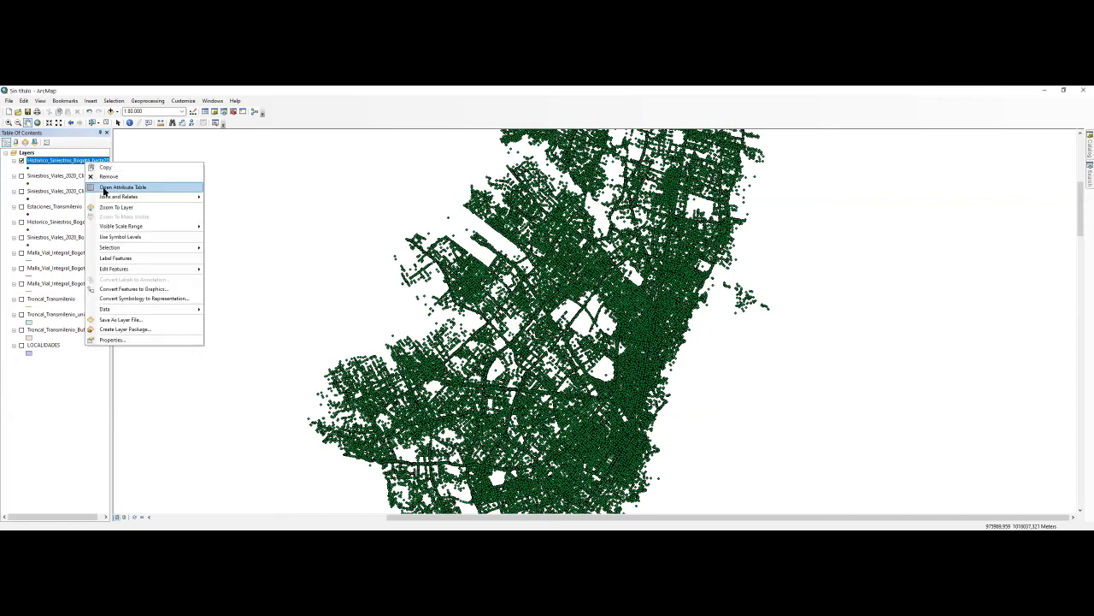
{"action": "left_click", "coordinate": [104, 188]}
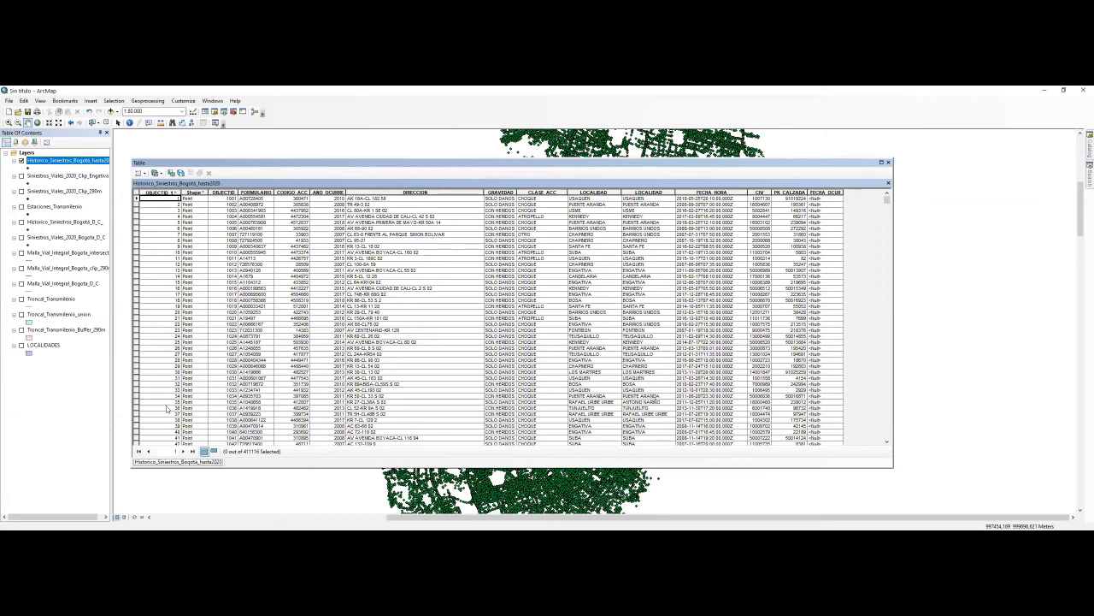
{"action": "left_click", "coordinate": [334, 193]}
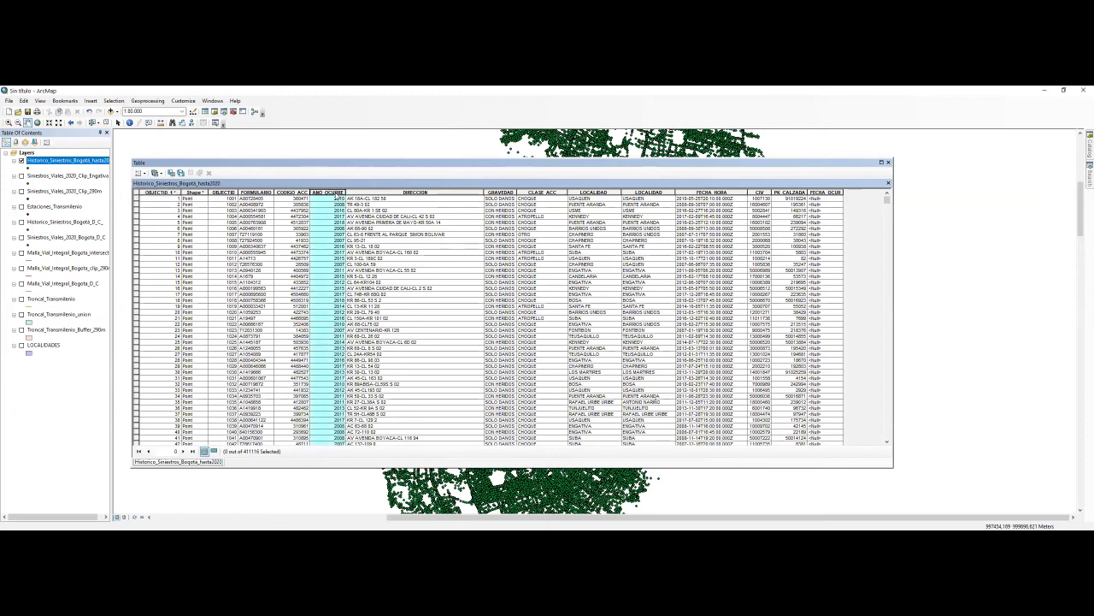
{"action": "scroll", "coordinate": [513, 316], "scroll_direction": "down", "scroll_amount": 20}
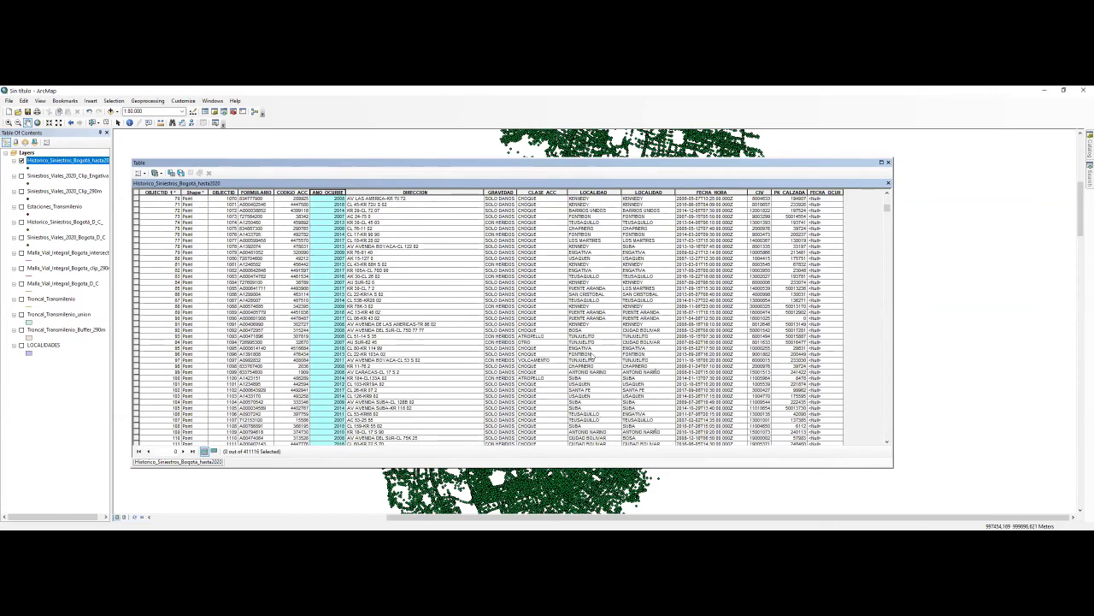
{"action": "left_click_drag", "start_coordinate": [889, 218], "coordinate": [846, 195]}
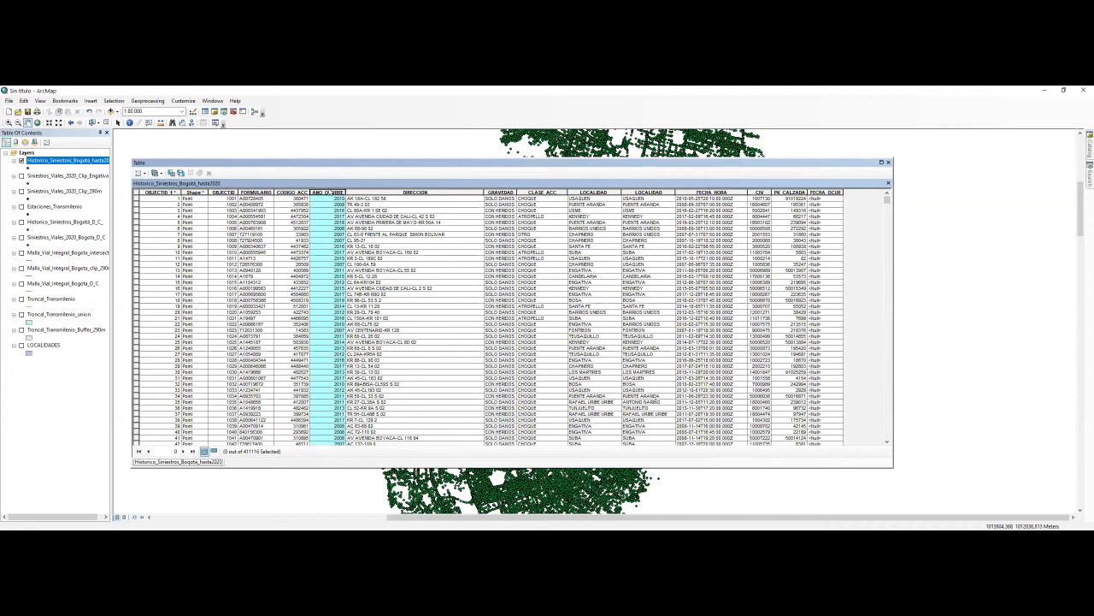
{"action": "right_click", "coordinate": [332, 193]}
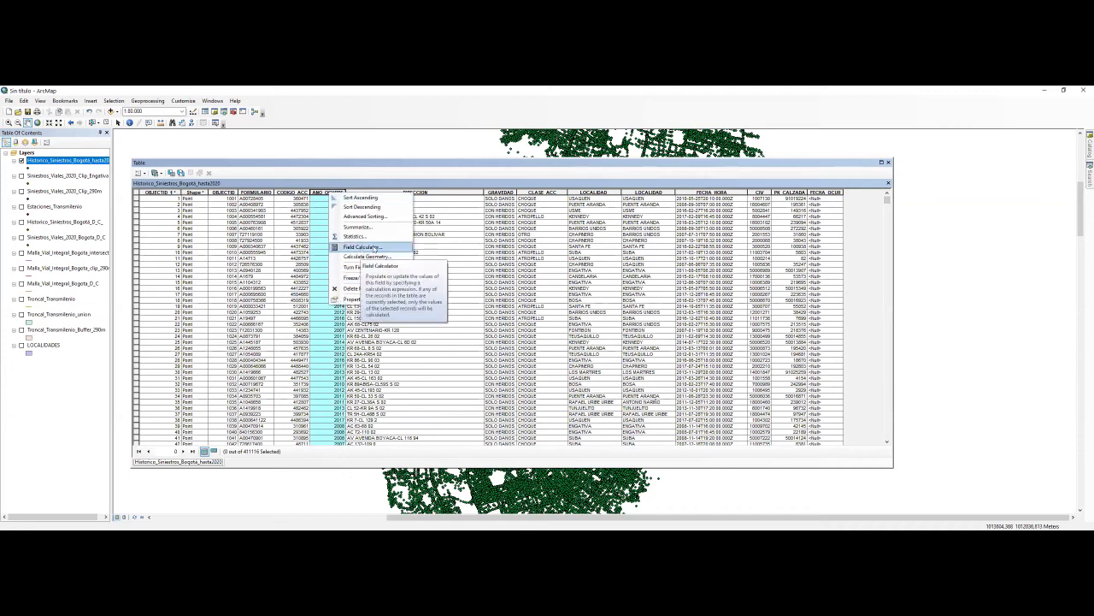
{"action": "left_click", "coordinate": [481, 259]}
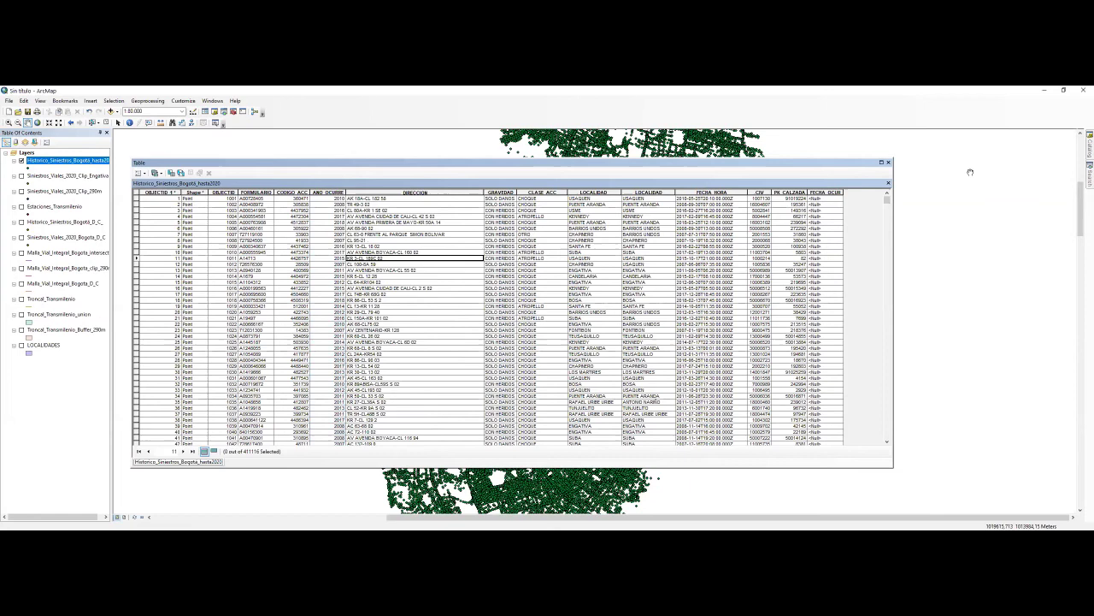
{"action": "left_click", "coordinate": [889, 163]}
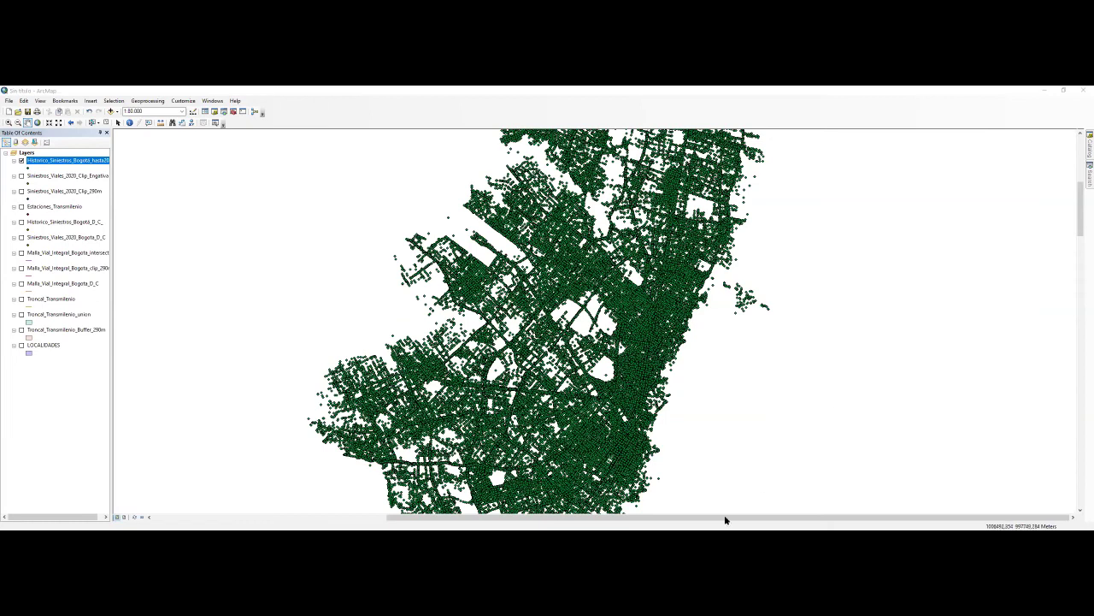
Dissolve Troncal_Transmilenio without dissolve fields, leaving it as the only existing layer shown on the map.
{"action": "left_click", "coordinate": [147, 101]}
{"action": "left_click", "coordinate": [158, 162]}
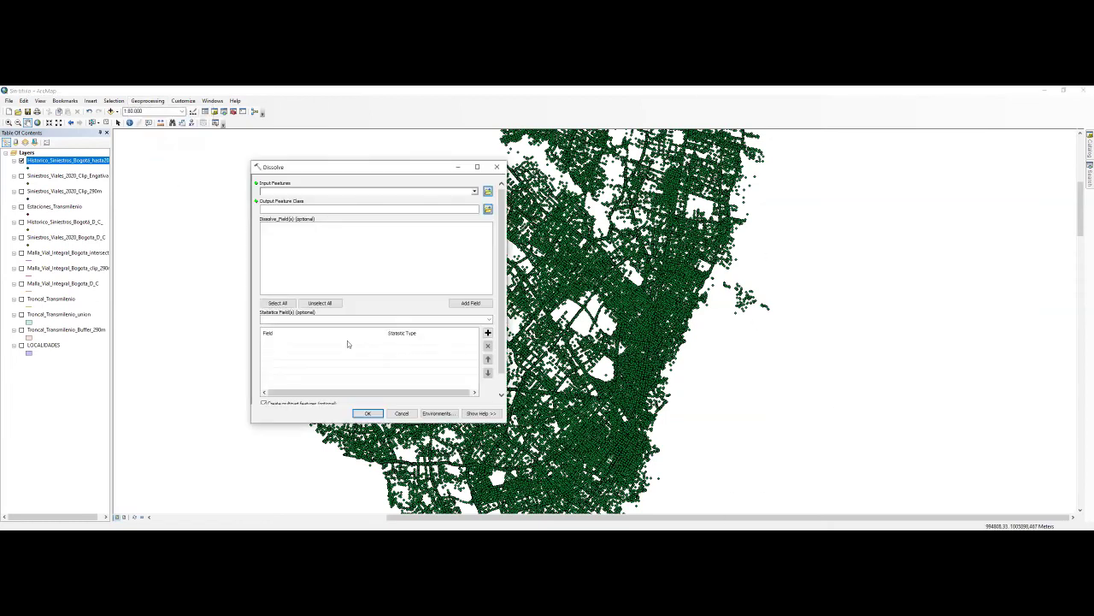
{"action": "left_click", "coordinate": [474, 191]}
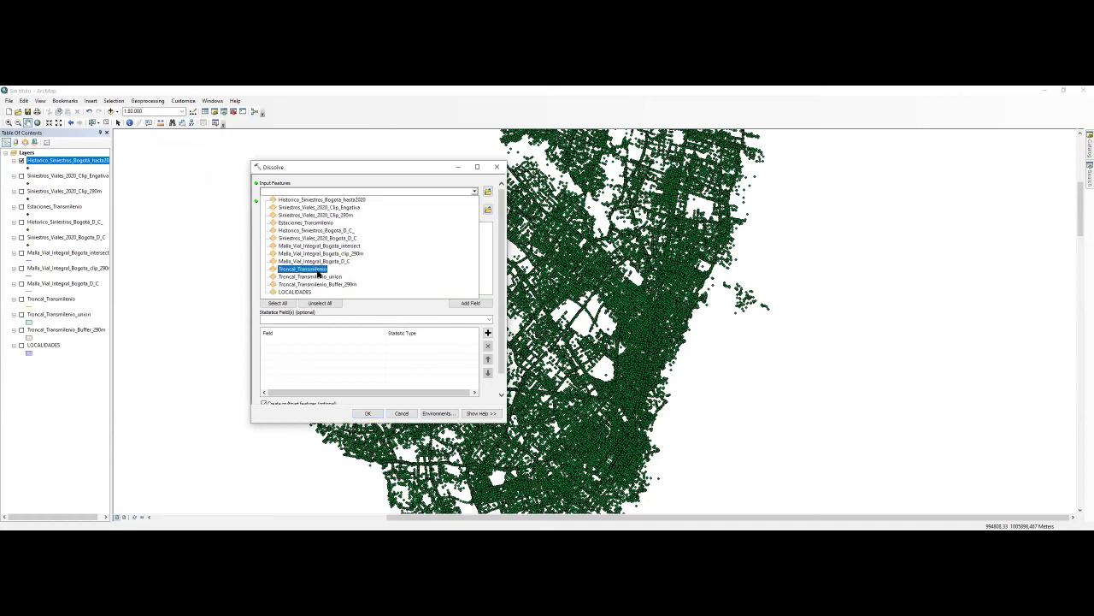
{"action": "left_click", "coordinate": [303, 269]}
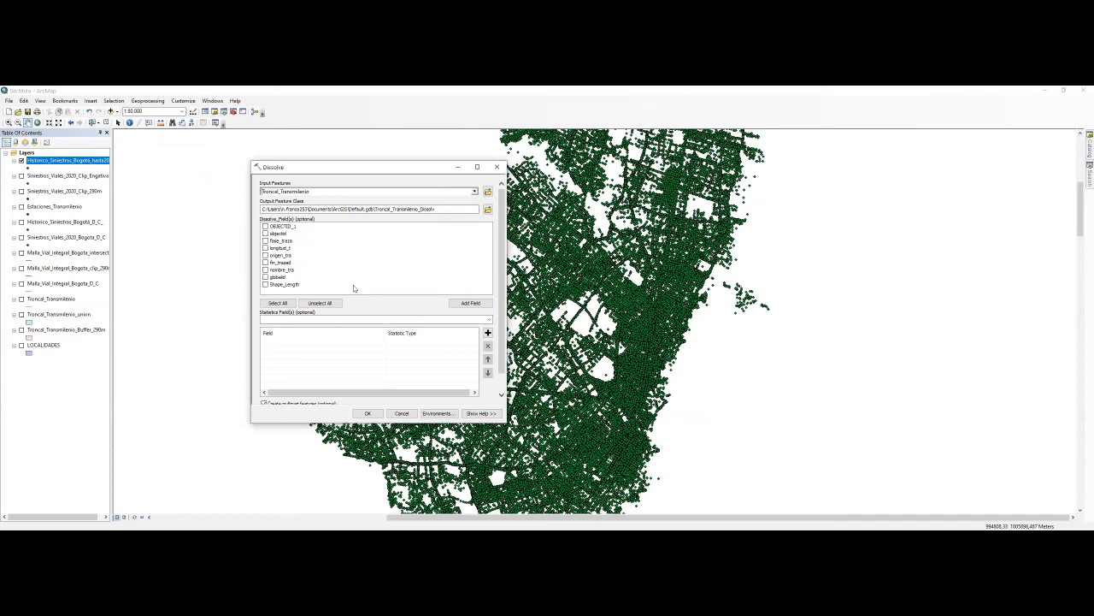
{"action": "left_click", "coordinate": [21, 314]}
{"action": "left_click", "coordinate": [22, 160]}
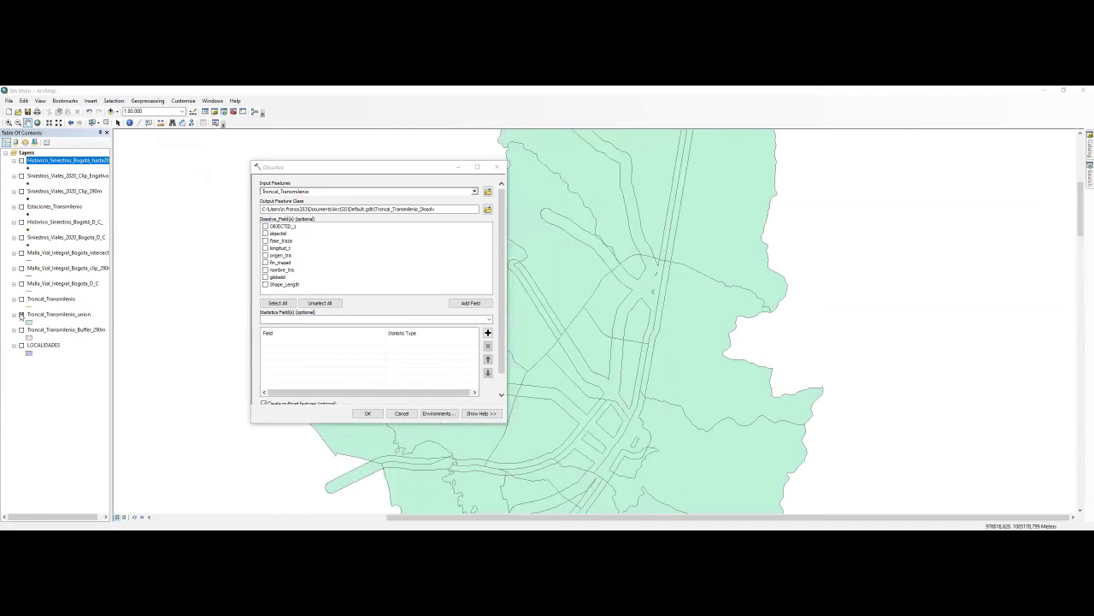
{"action": "left_click", "coordinate": [22, 314]}
{"action": "left_click", "coordinate": [22, 299]}
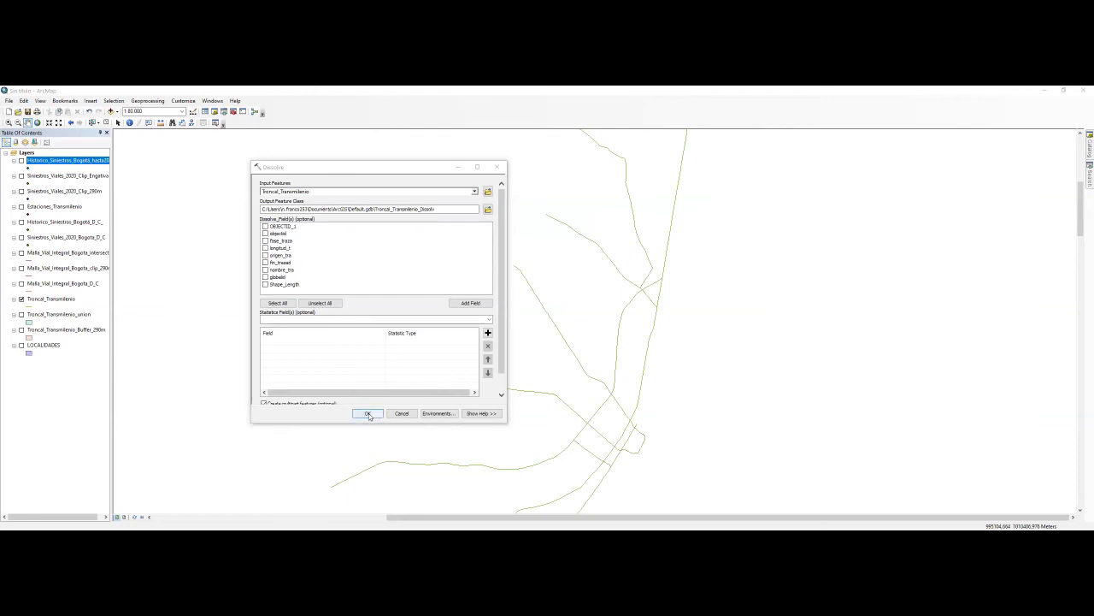
{"action": "left_click", "coordinate": [367, 414]}
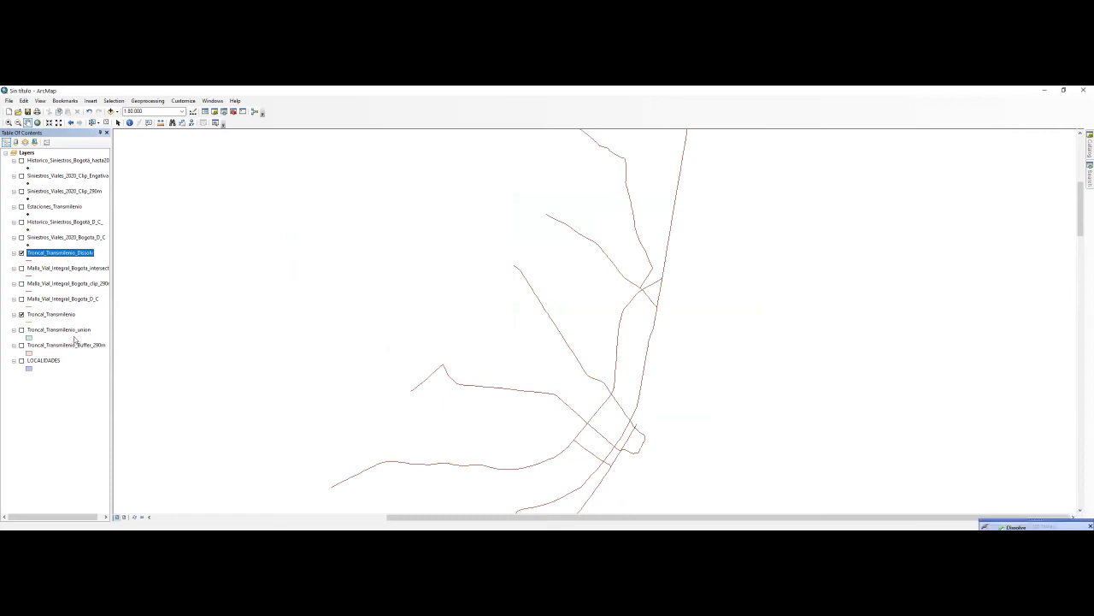
Dissolve Troncal_Transmilenio_Buffer_290m without dissolve fields, keeping the default output feature class.
{"action": "left_click", "coordinate": [147, 101]}
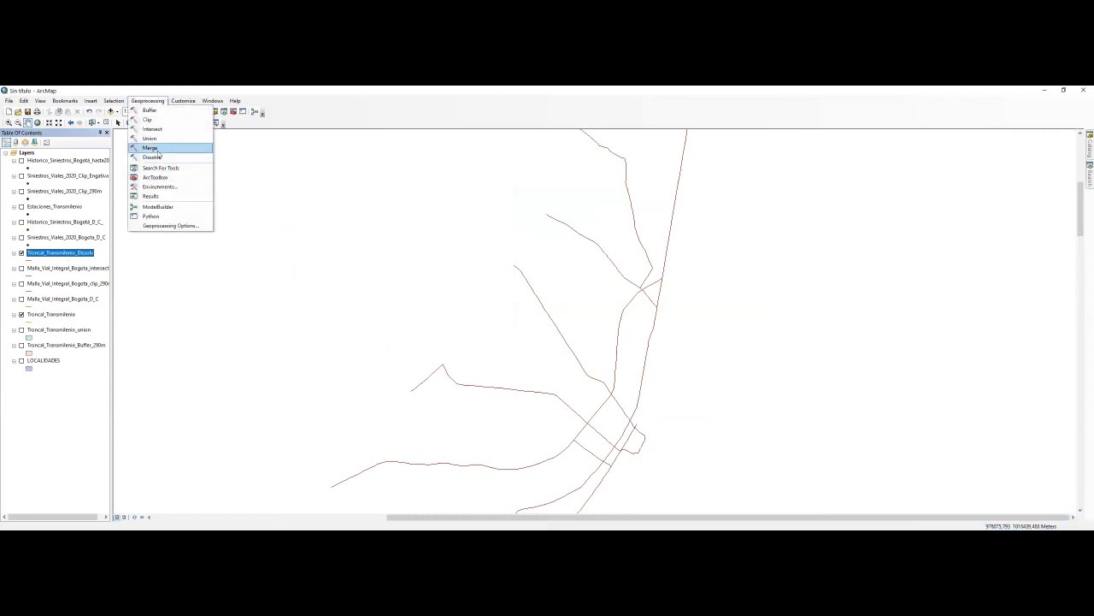
{"action": "left_click", "coordinate": [154, 157]}
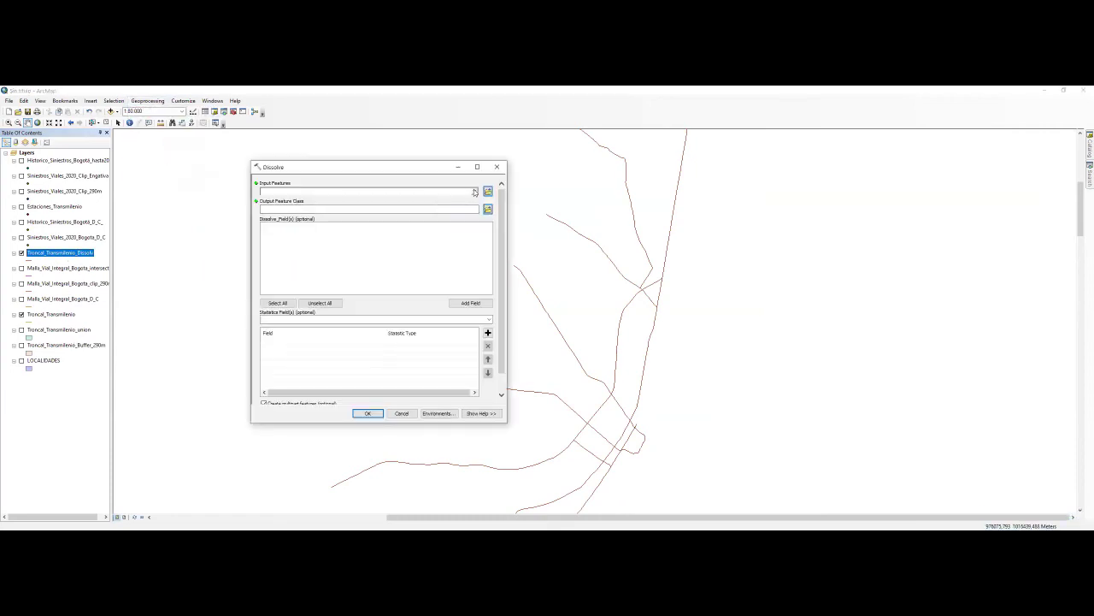
{"action": "left_click", "coordinate": [475, 191]}
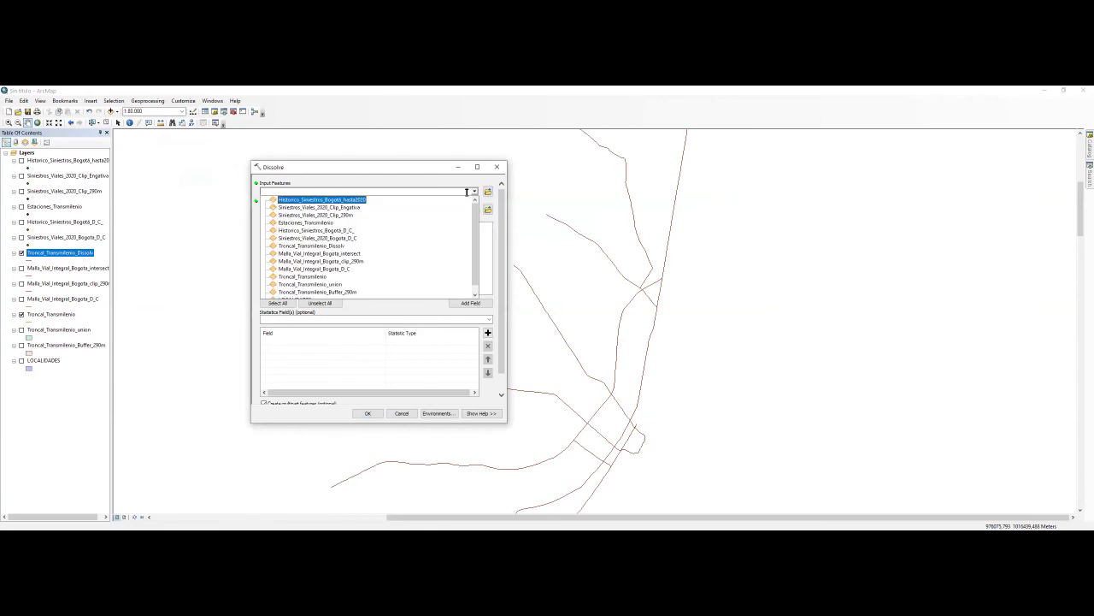
{"action": "left_click", "coordinate": [339, 291]}
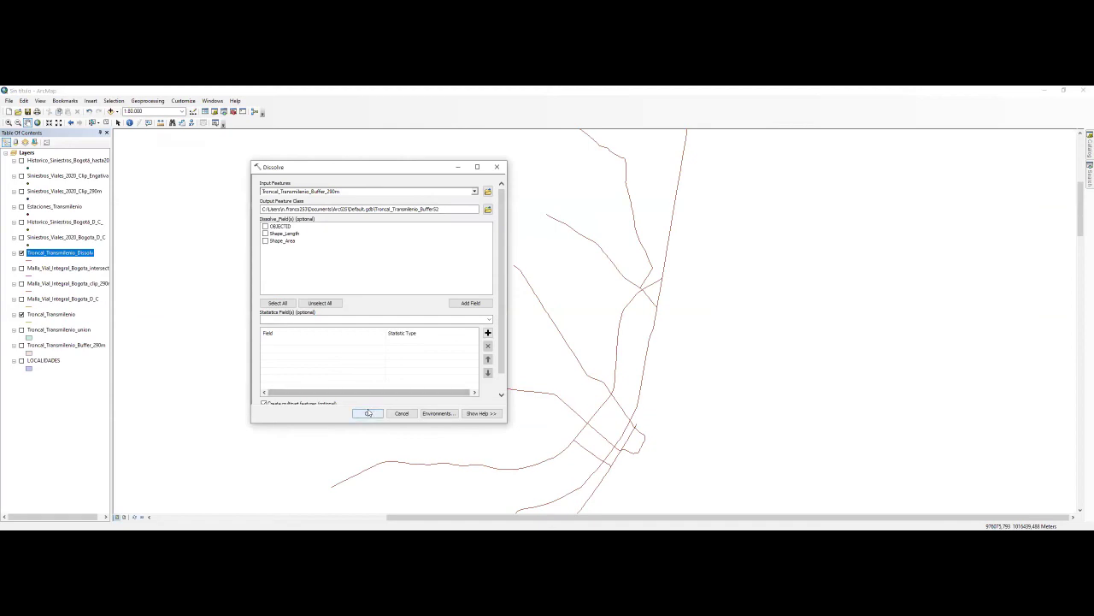
{"action": "left_click", "coordinate": [368, 413]}
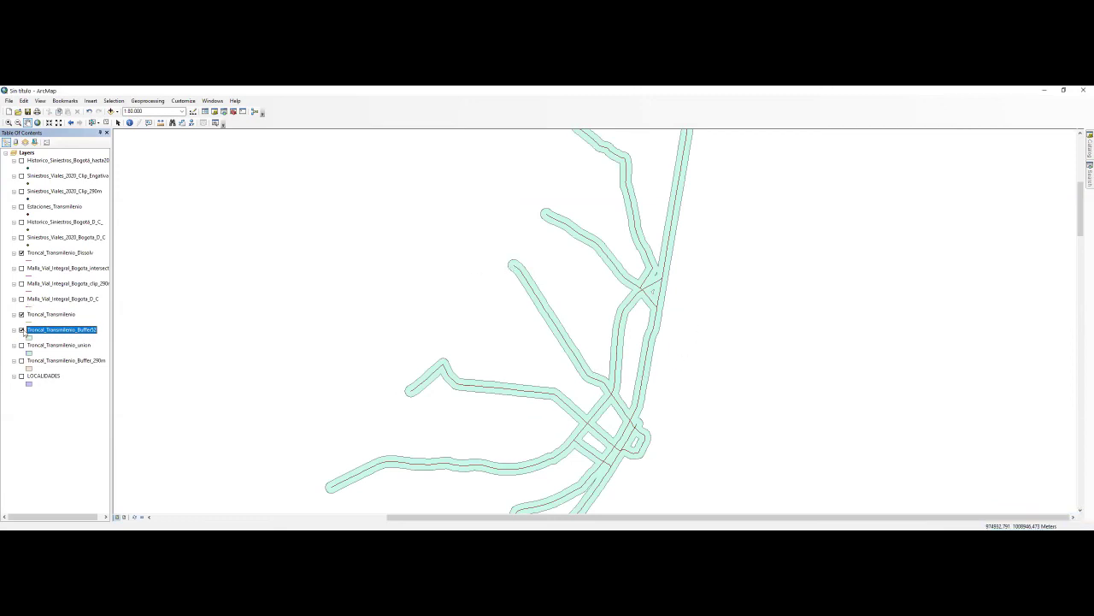
Turn off the Troncal_Transmilenio, Troncal_Transmilenio_Dissolv and Troncal_Transmilenio_Buffer52 layers and turn on LOCALIDADES.
{"action": "left_click", "coordinate": [23, 317], "text": "ctrl"}
{"action": "left_click", "coordinate": [22, 253]}
{"action": "left_click_drag", "start_coordinate": [548, 310], "coordinate": [595, 321]}
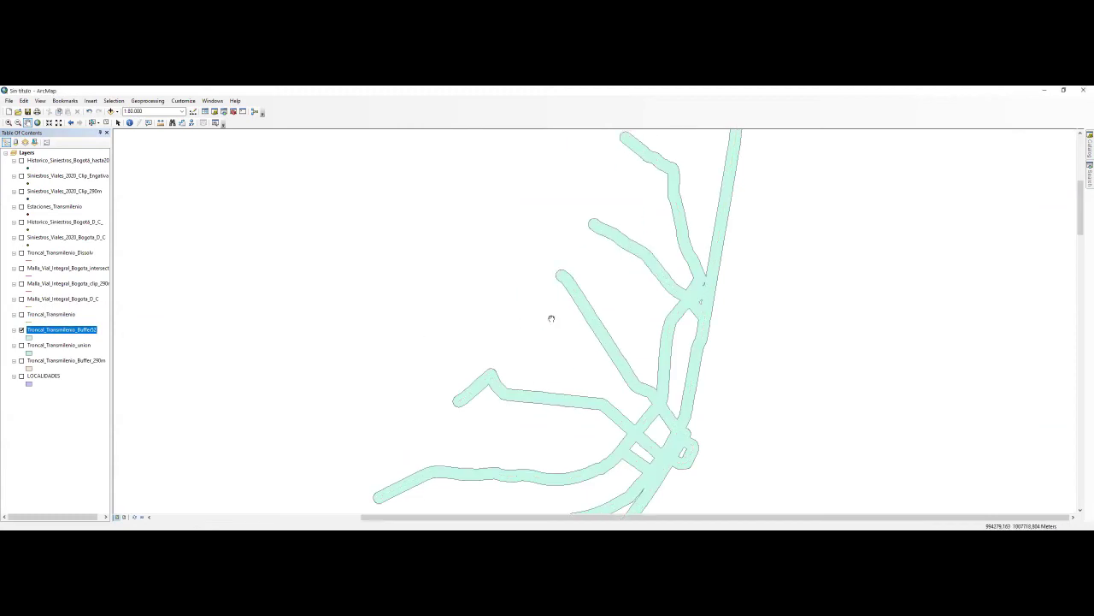
{"action": "left_click", "coordinate": [22, 377]}
{"action": "left_click", "coordinate": [21, 330]}
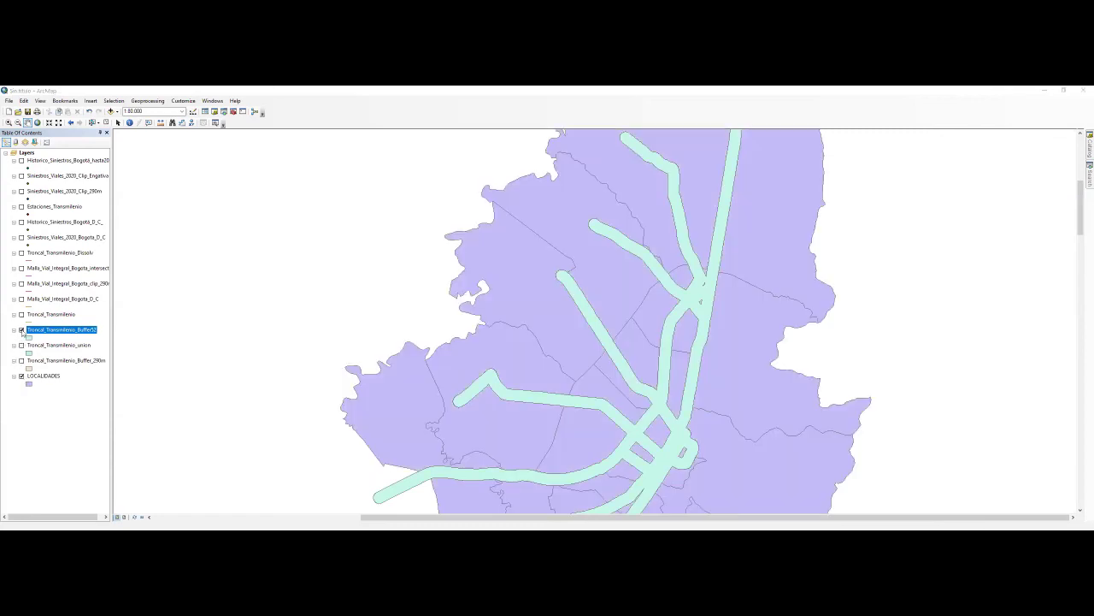
{"action": "left_click", "coordinate": [21, 330]}
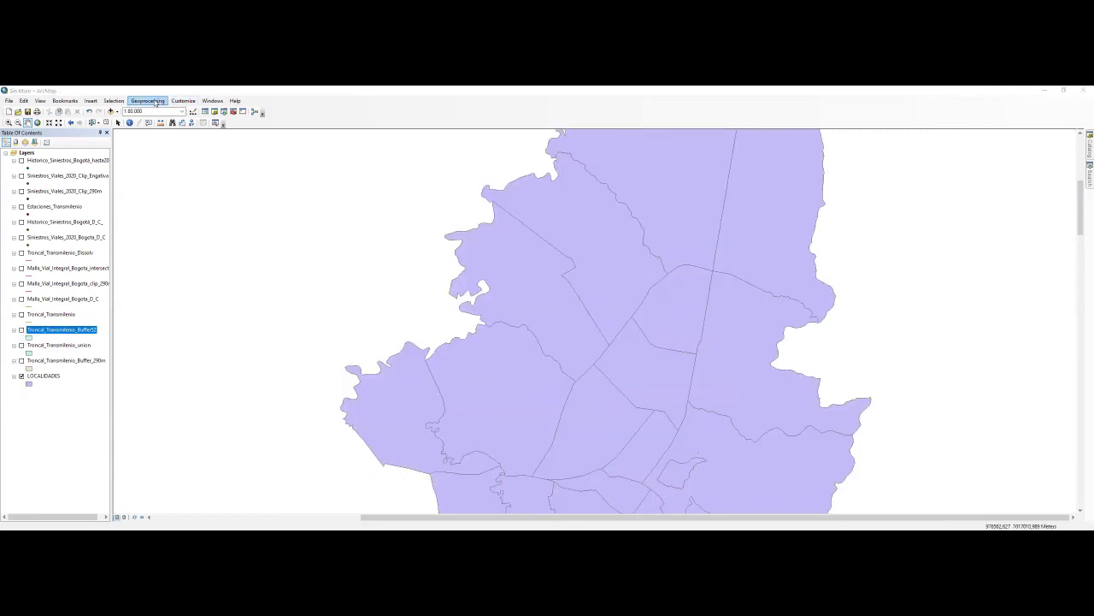
Dissolve LOCALIDADES without dissolve fields into a single city outline, then select the original LOCALIDADES layer.
{"action": "left_click", "coordinate": [154, 101]}
{"action": "left_click", "coordinate": [154, 157]}
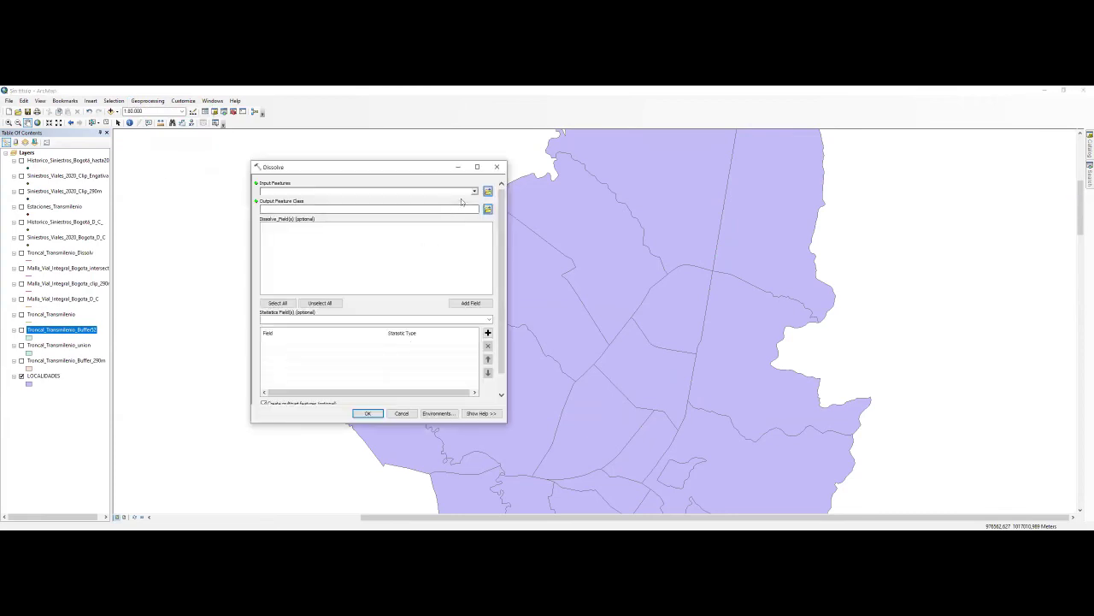
{"action": "left_click", "coordinate": [475, 191]}
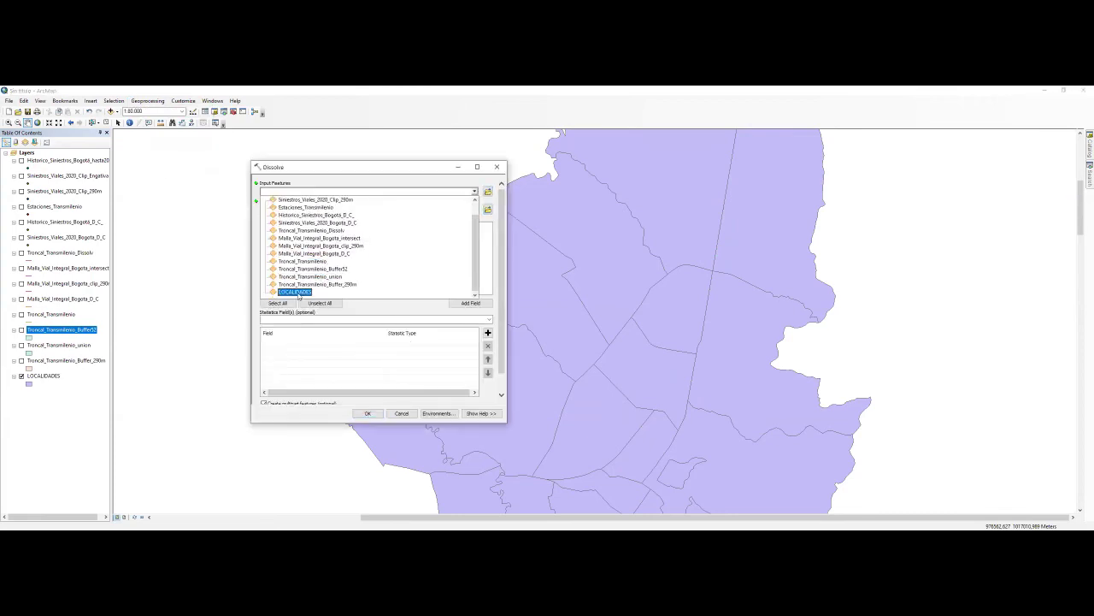
{"action": "left_click", "coordinate": [299, 291]}
{"action": "left_click", "coordinate": [368, 413]}
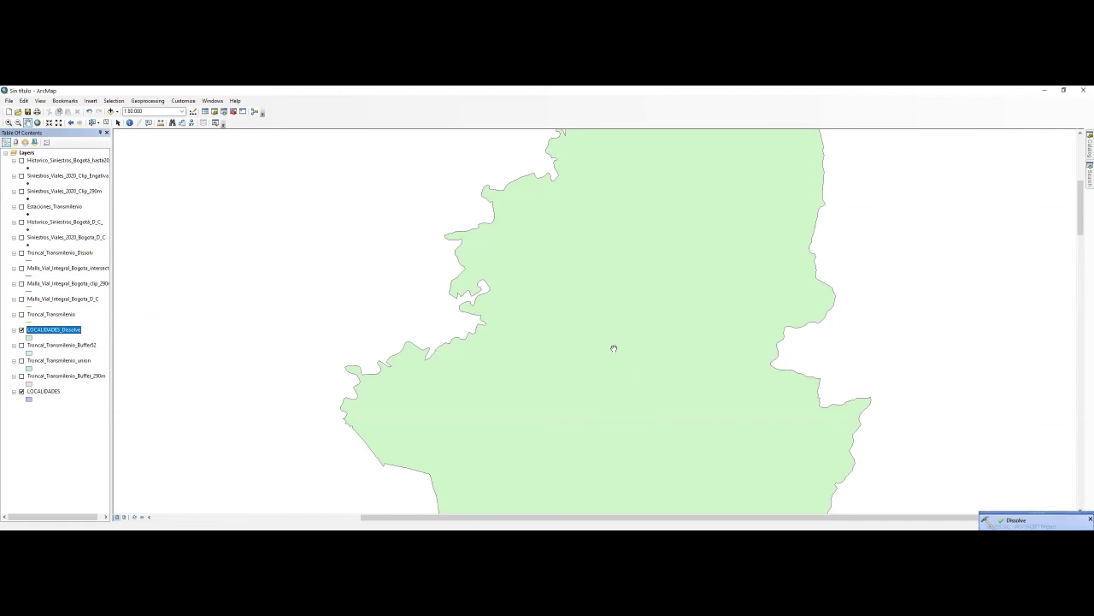
{"action": "scroll", "coordinate": [615, 351], "scroll_direction": "down", "scroll_amount": 2}
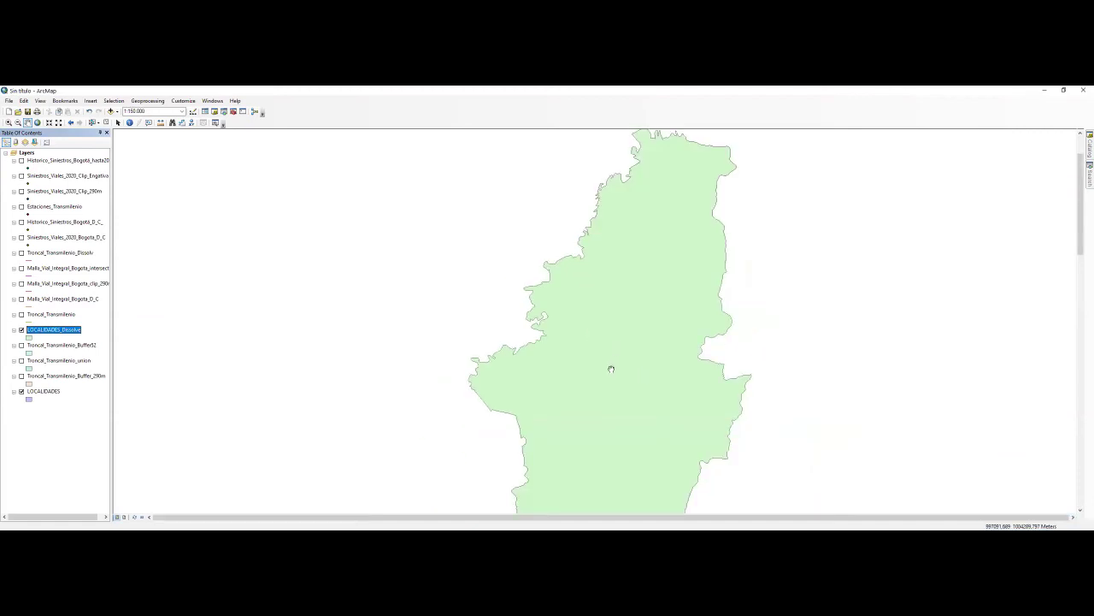
{"action": "scroll", "coordinate": [609, 372], "scroll_direction": "up", "scroll_amount": 1}
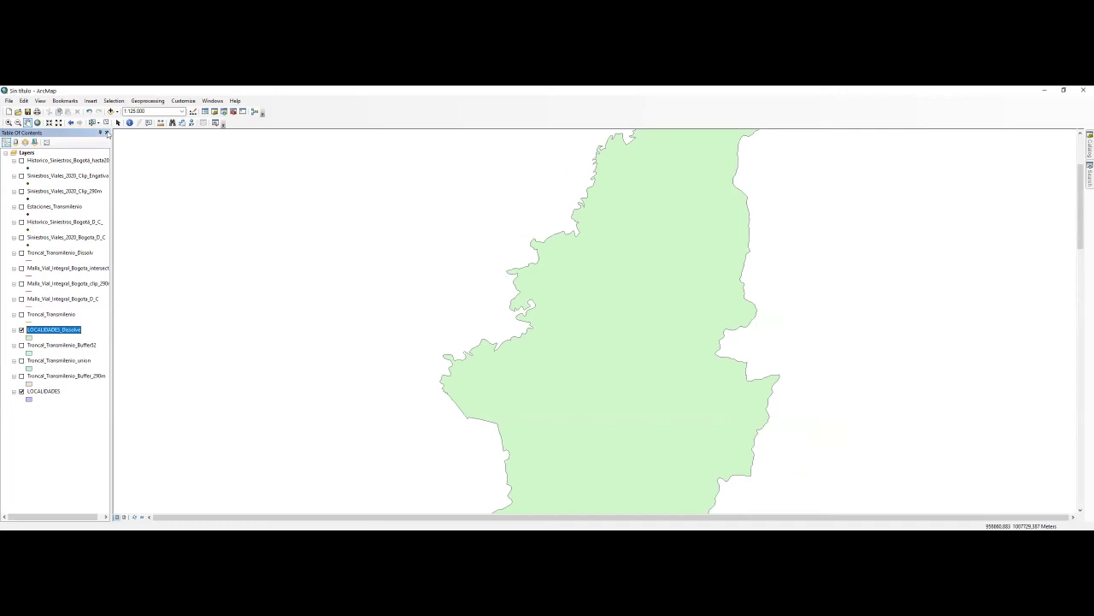
{"action": "left_click", "coordinate": [45, 392]}
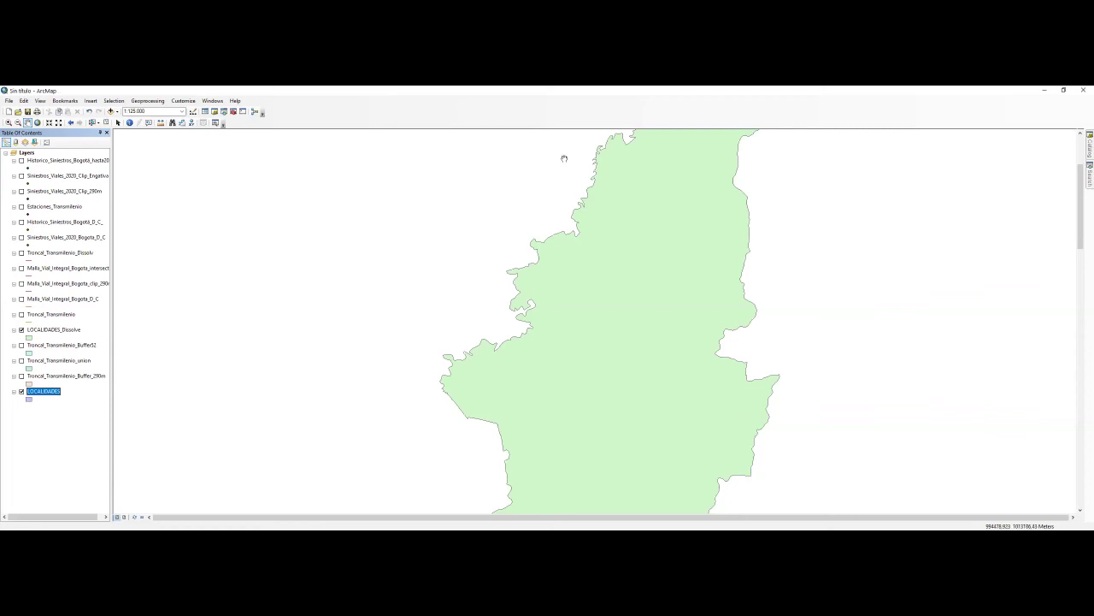
Compare the attribute table of LOCALIDADES_Dissolve with that of the original LOCALIDADES layer, closing each table after viewing.
{"action": "right_click", "coordinate": [45, 330]}
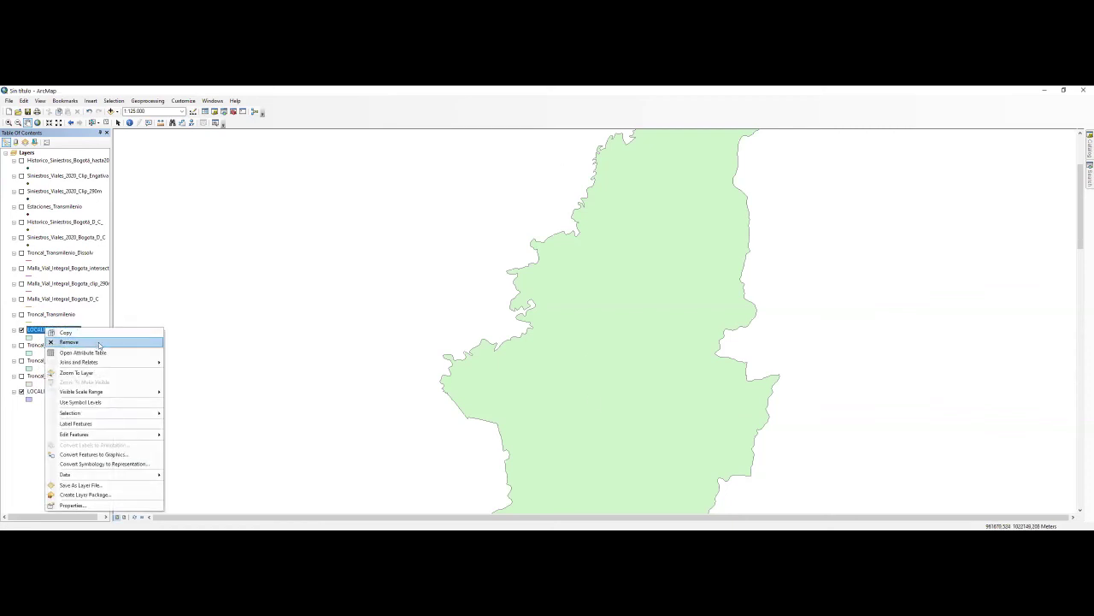
{"action": "left_click", "coordinate": [89, 353]}
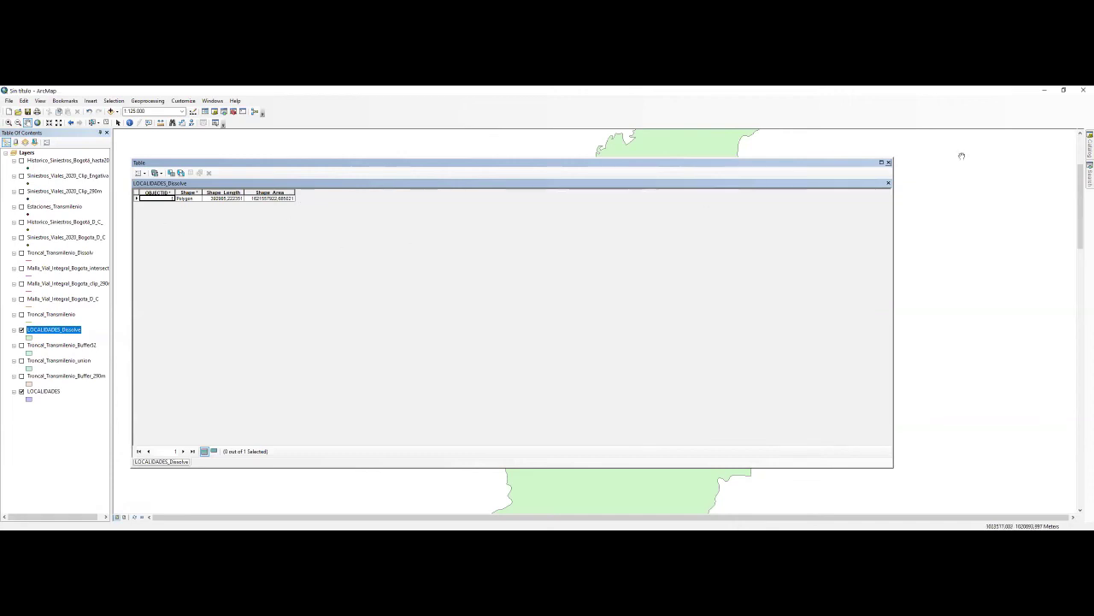
{"action": "left_click", "coordinate": [889, 162]}
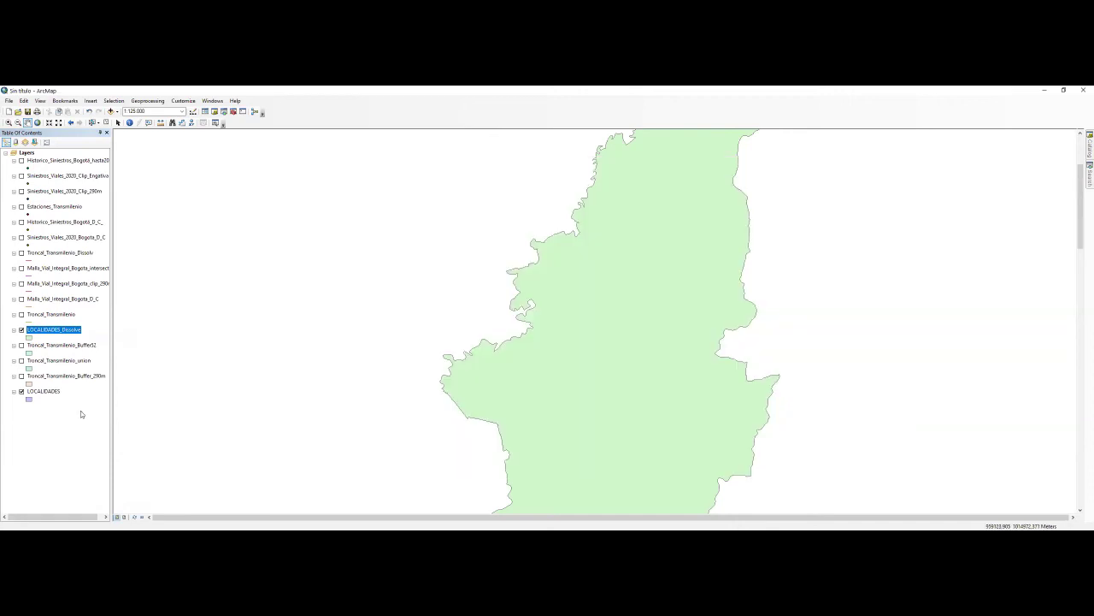
{"action": "right_click", "coordinate": [41, 392]}
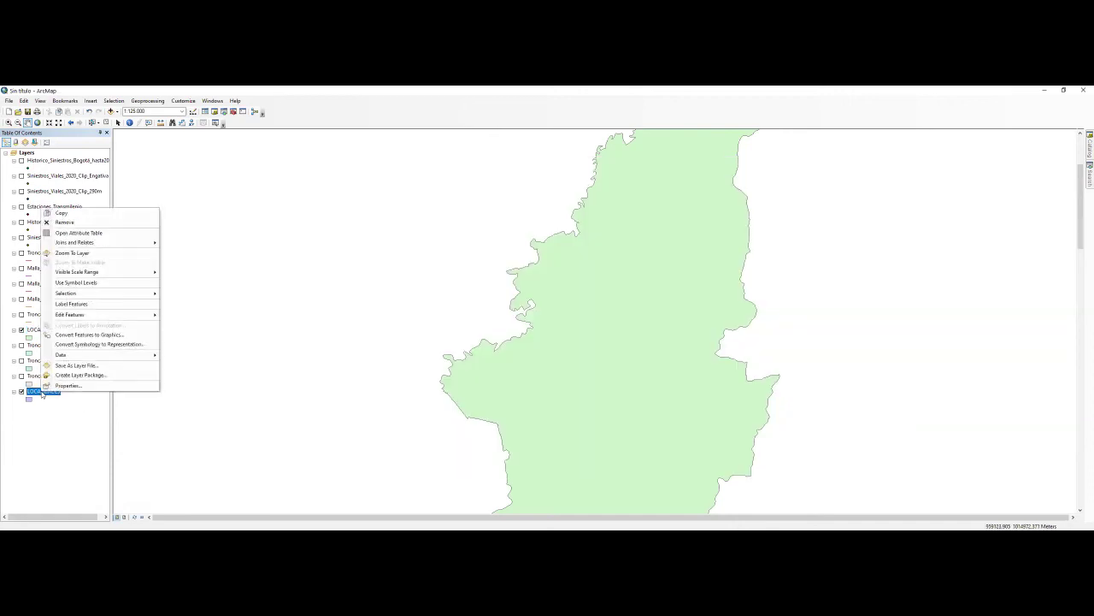
{"action": "left_click", "coordinate": [78, 233]}
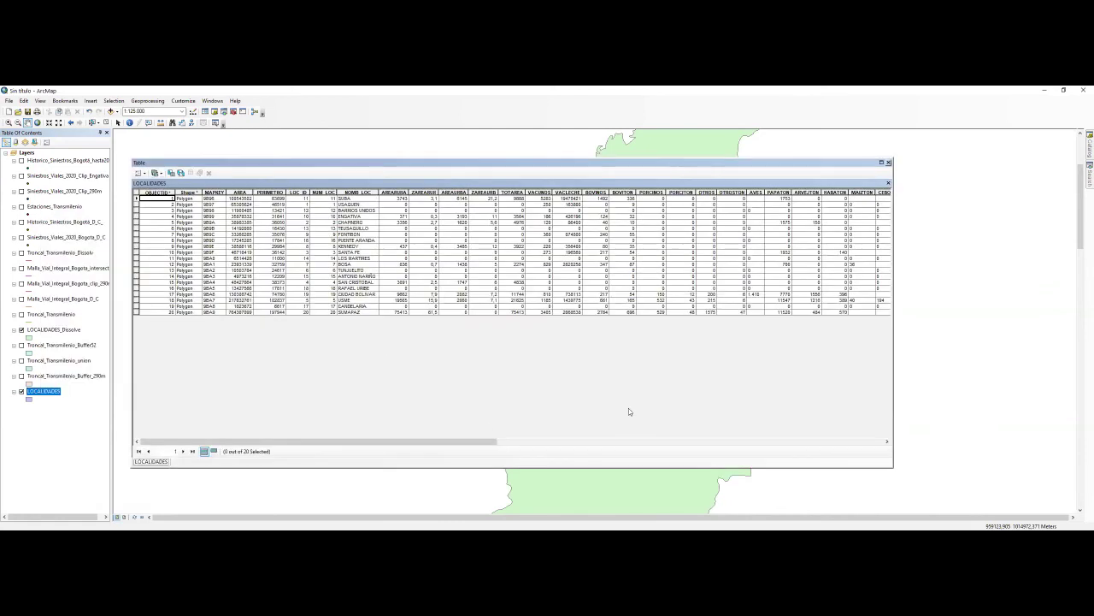
{"action": "left_click", "coordinate": [888, 162]}
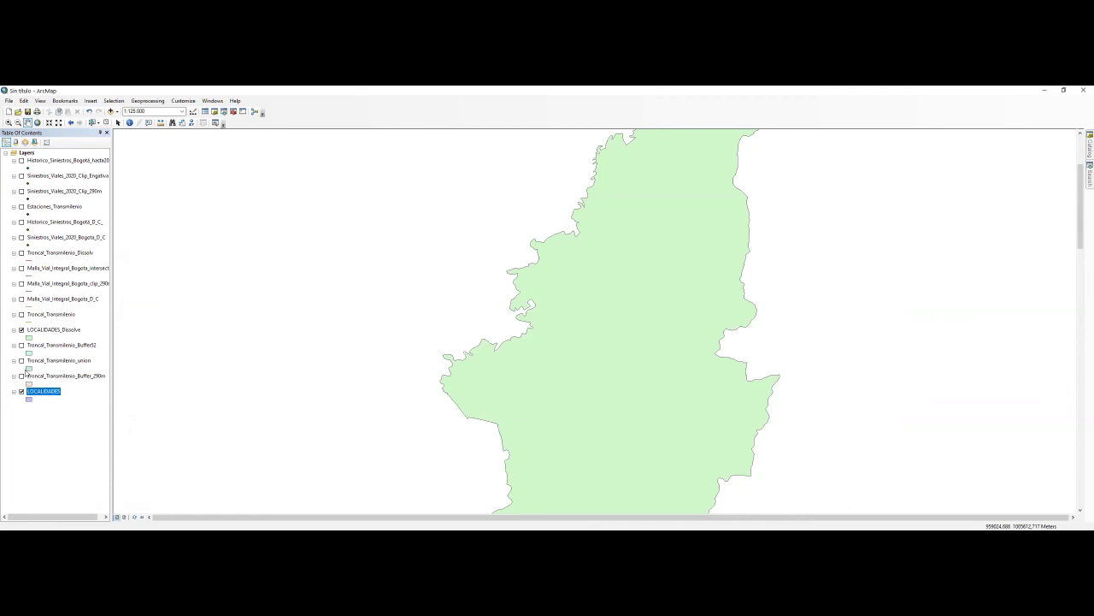
Dissolve LOCALIDADES again with no dissolve fields selected, keeping the default output feature class.
{"action": "left_click", "coordinate": [152, 101]}
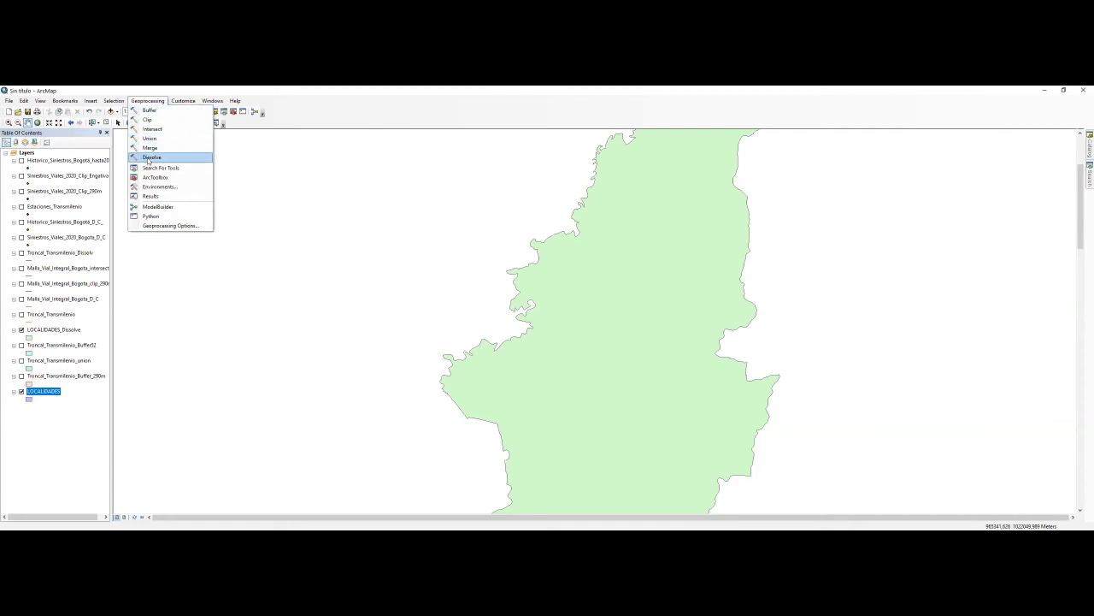
{"action": "left_click", "coordinate": [149, 159]}
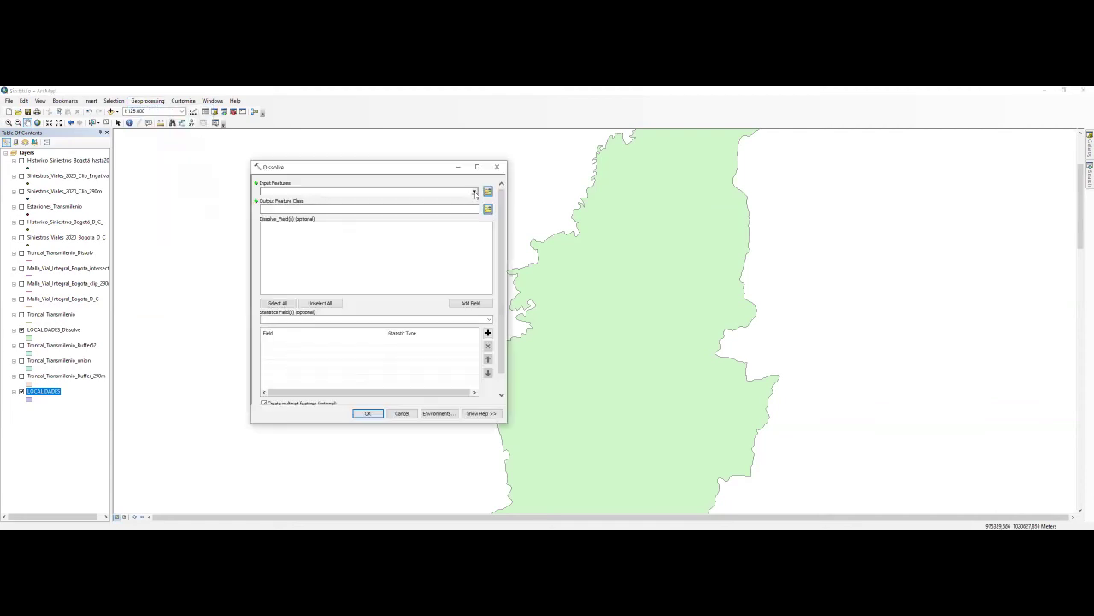
{"action": "left_click", "coordinate": [475, 193]}
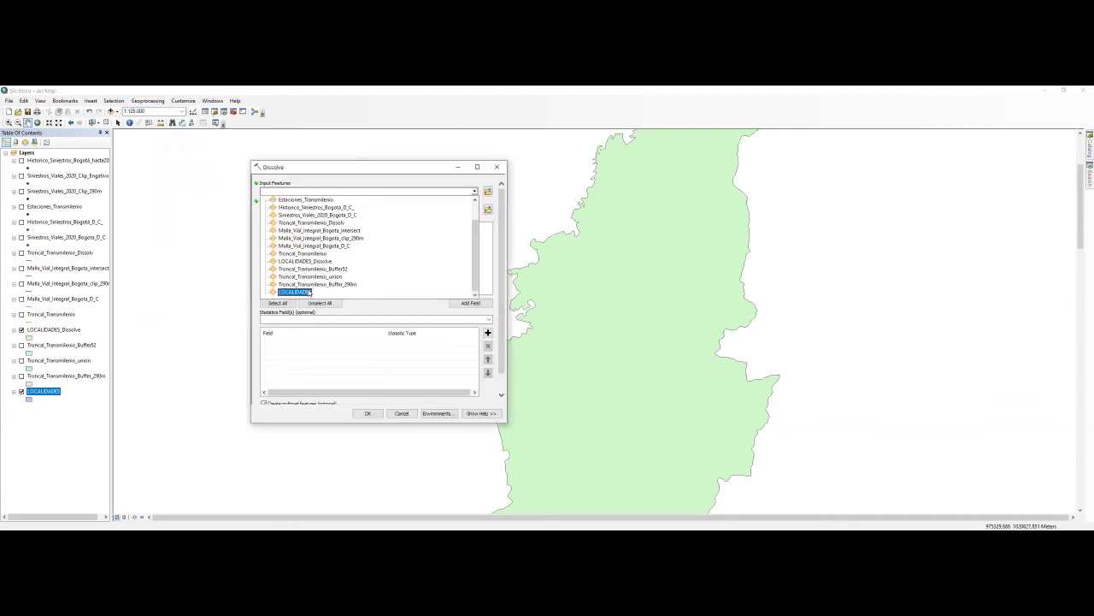
{"action": "left_click", "coordinate": [305, 291]}
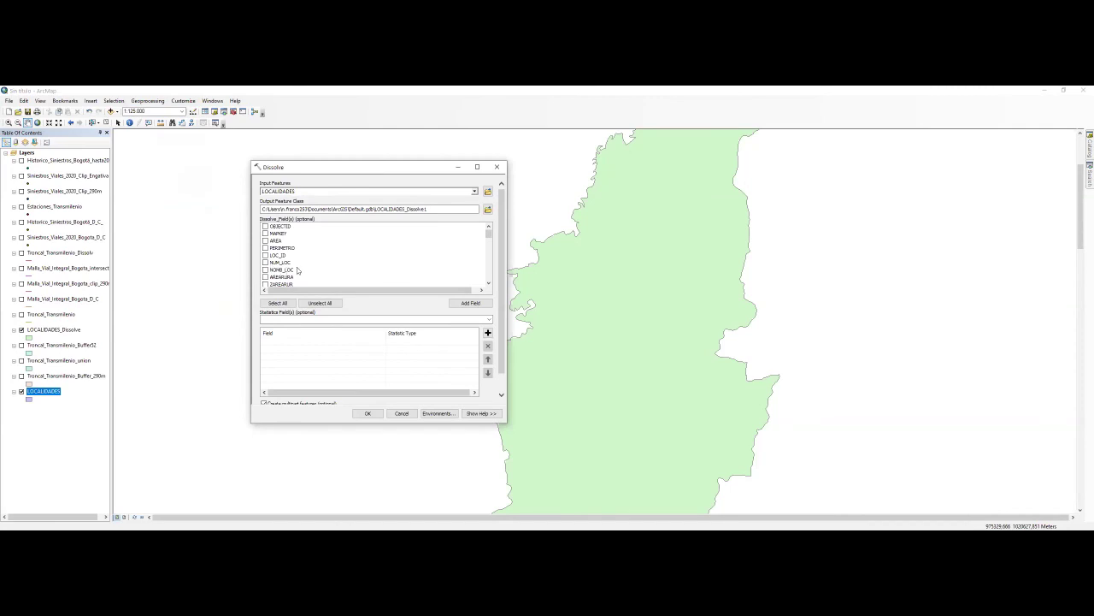
{"action": "scroll", "coordinate": [291, 254], "scroll_direction": "down", "scroll_amount": 1}
{"action": "scroll", "coordinate": [291, 254], "scroll_direction": "up", "scroll_amount": 1}
{"action": "left_click", "coordinate": [368, 414]}
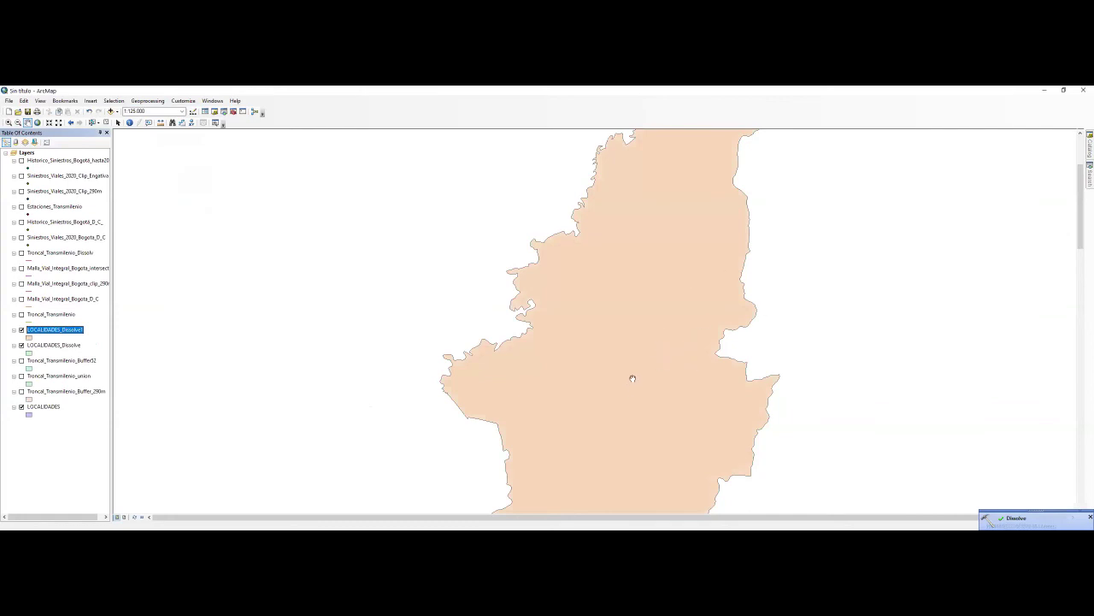
{"action": "scroll", "coordinate": [641, 354], "scroll_direction": "up", "scroll_amount": 2}
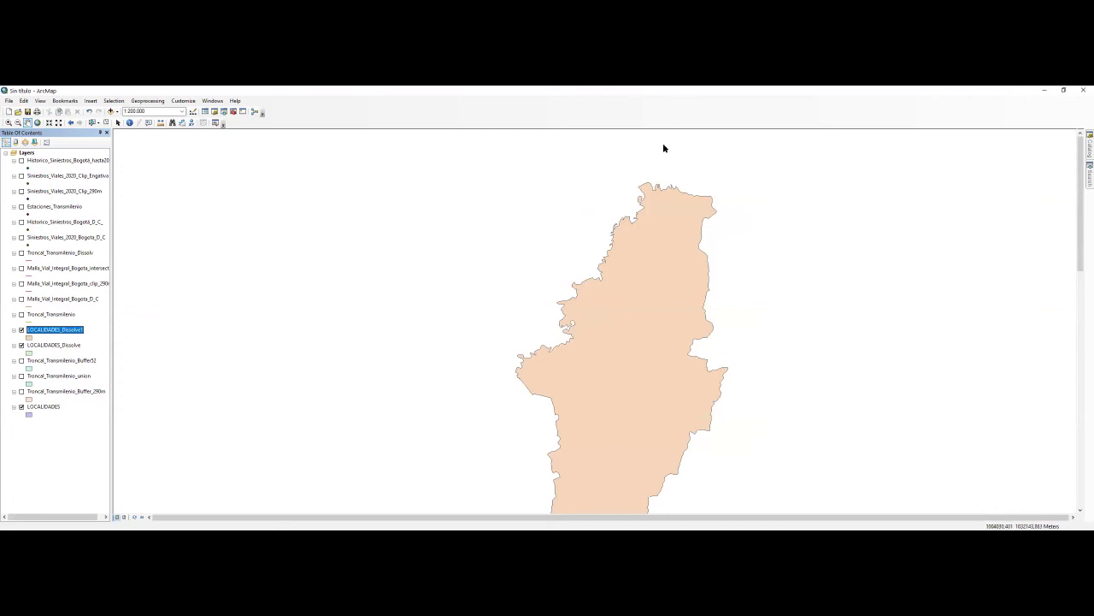
Join Estaciones_Transmilenio to LOCALIDADES by spatial location, giving each polygon a summary and count of its points in the default output.
{"action": "left_click", "coordinate": [45, 407]}
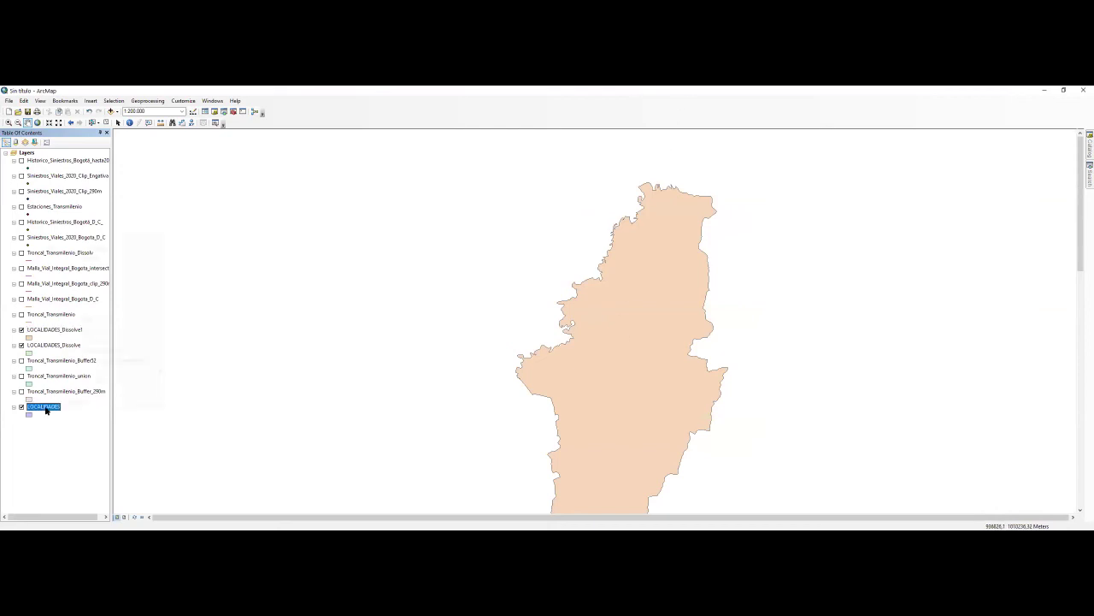
{"action": "right_click", "coordinate": [46, 410]}
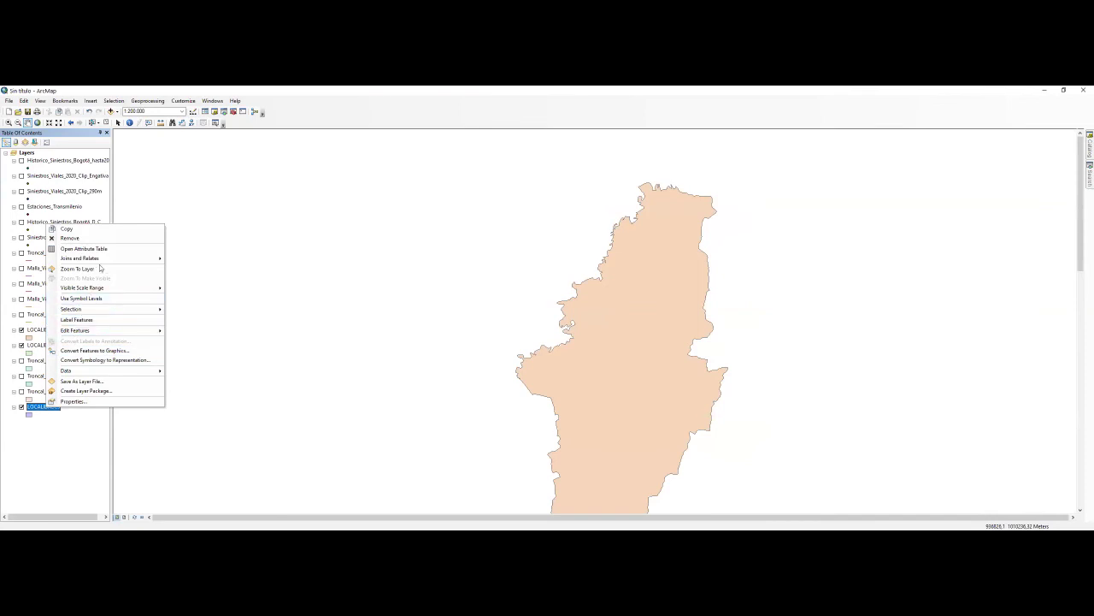
{"action": "mouse_move", "coordinate": [91, 259]}
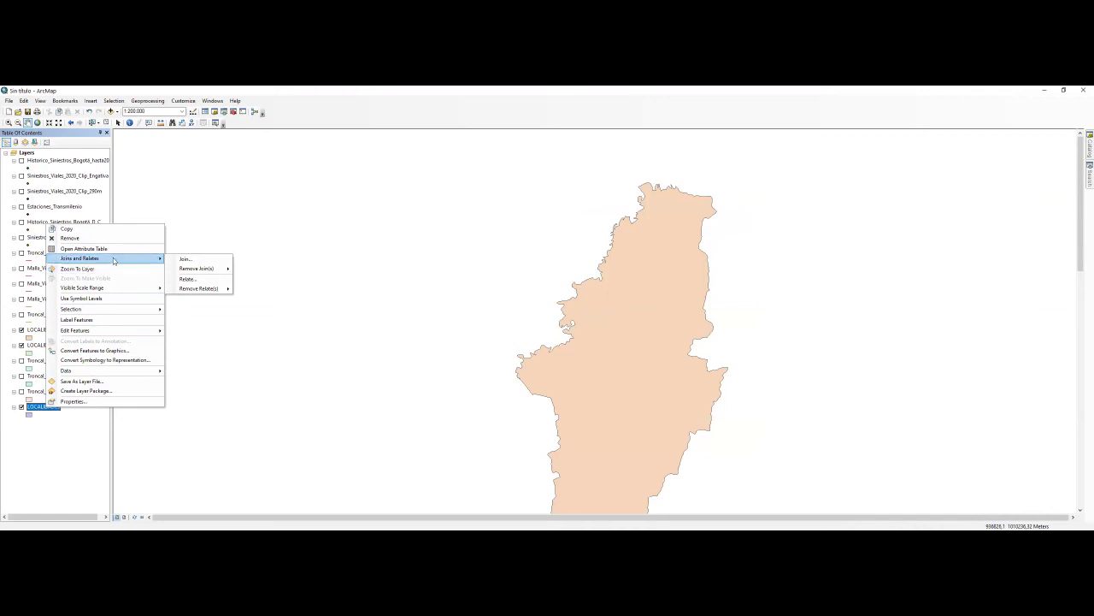
{"action": "left_click", "coordinate": [186, 261]}
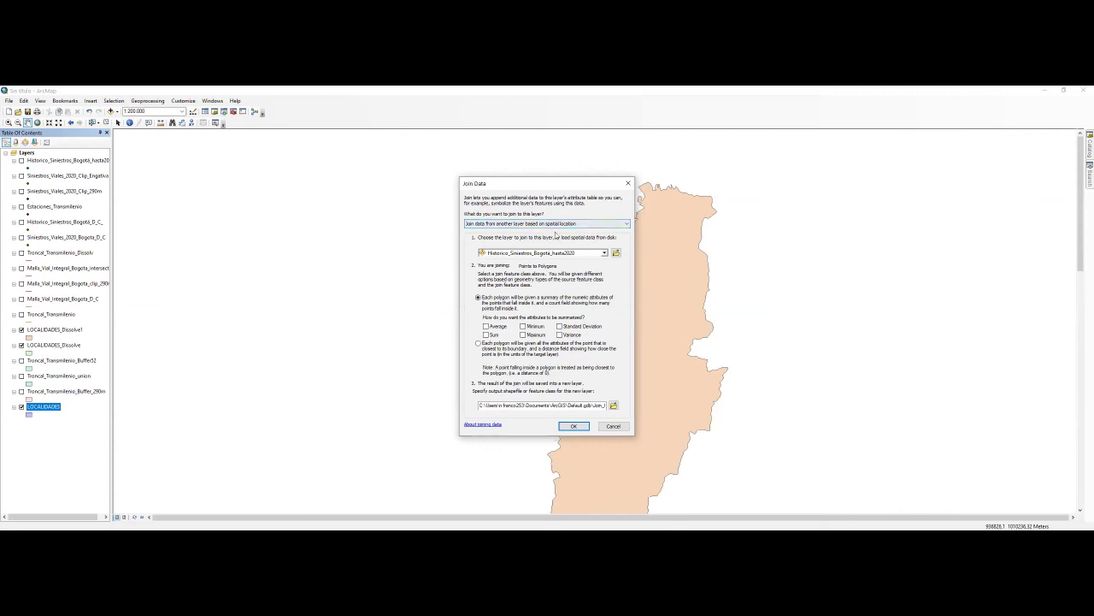
{"action": "left_click", "coordinate": [541, 225]}
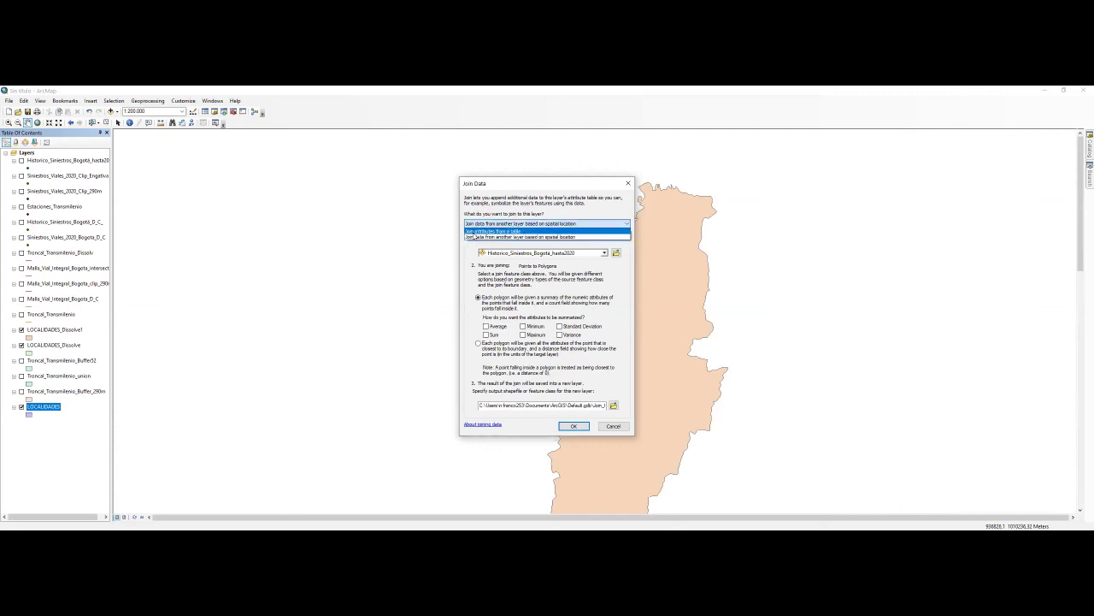
{"action": "left_click", "coordinate": [507, 238]}
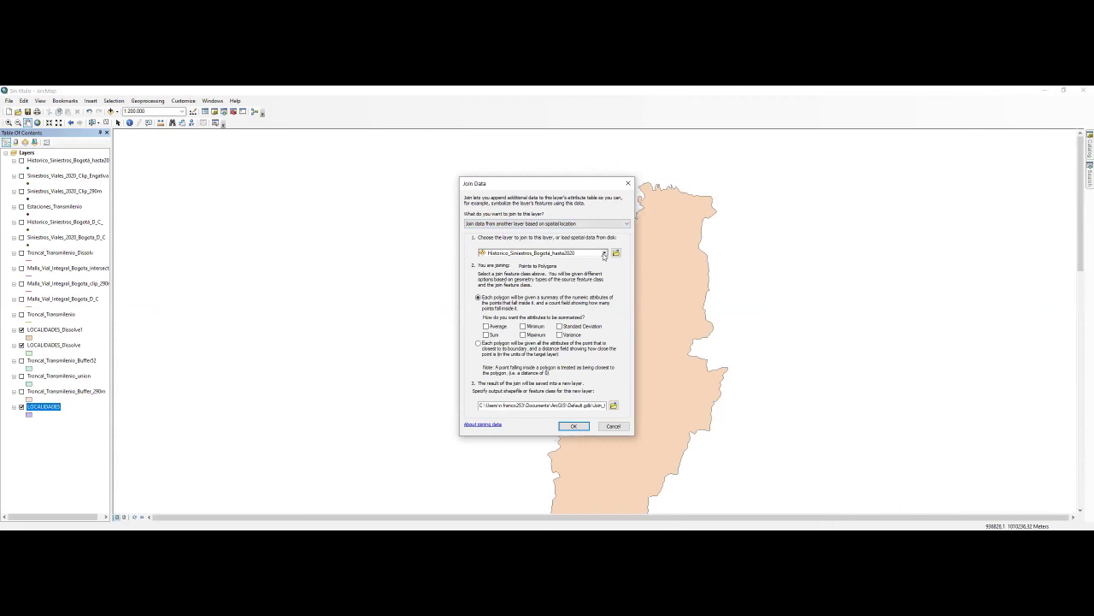
{"action": "left_click", "coordinate": [603, 254]}
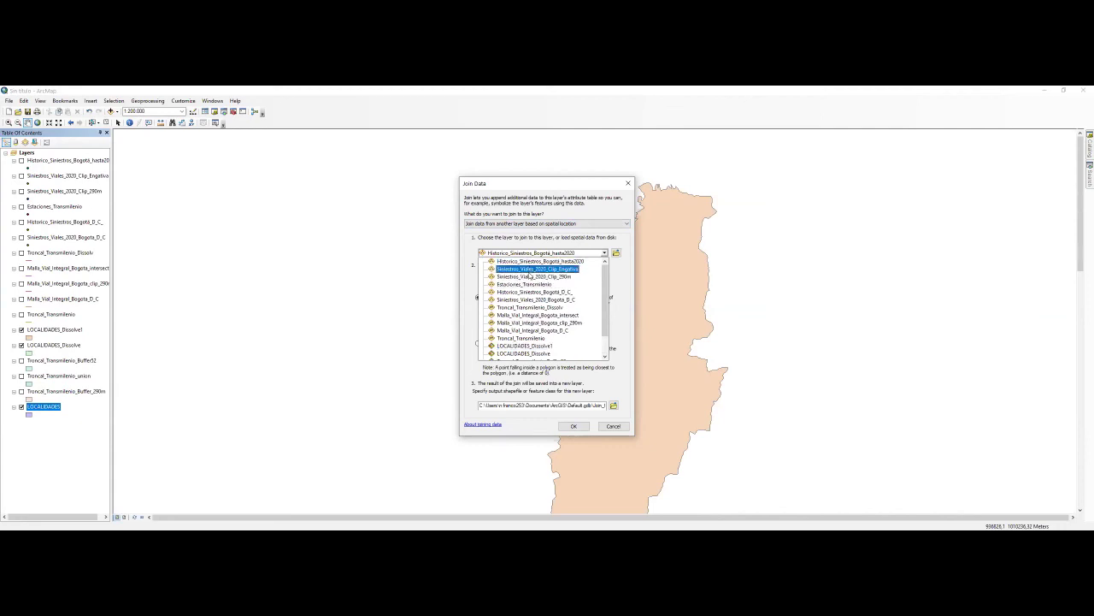
{"action": "left_click", "coordinate": [525, 285]}
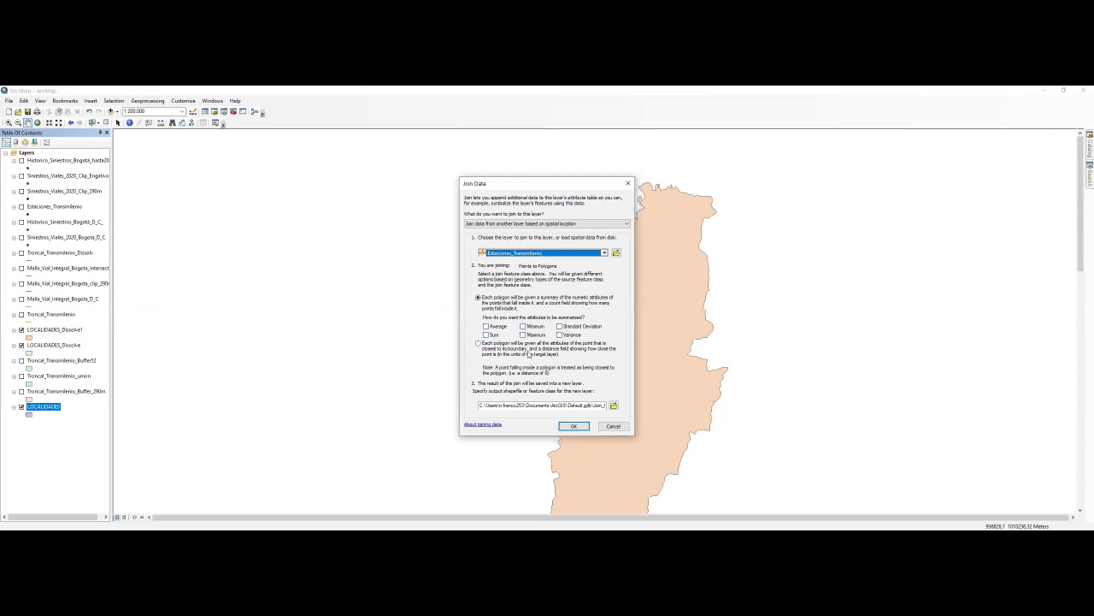
{"action": "left_click", "coordinate": [573, 429]}
{"action": "left_click", "coordinate": [578, 428]}
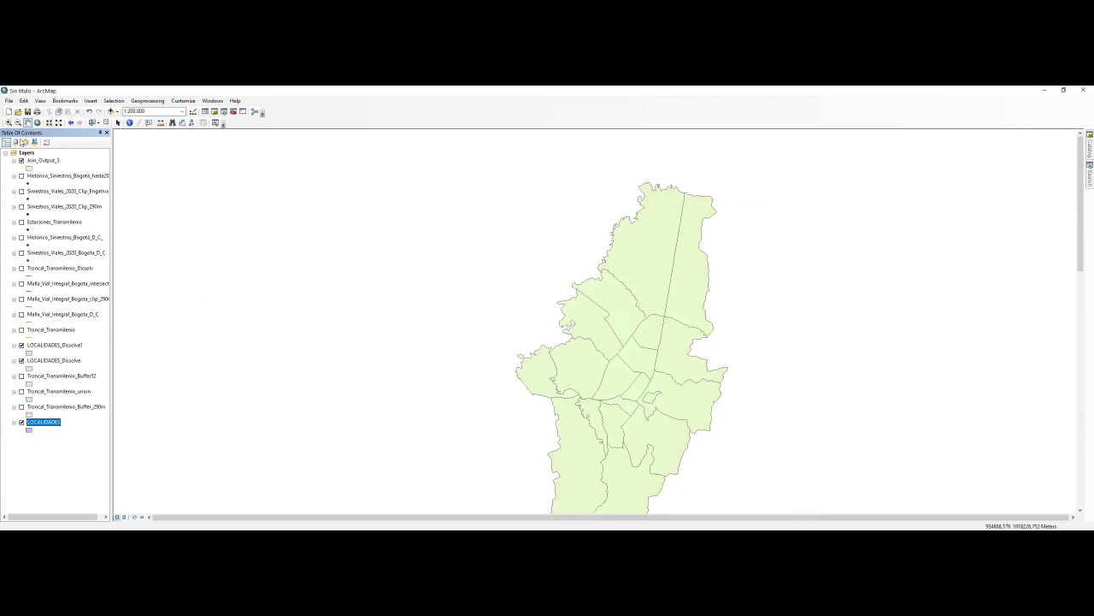
Examine the Count_ field in the spatial join output's attribute table for the number of stations per locality.
{"action": "left_click", "coordinate": [15, 141]}
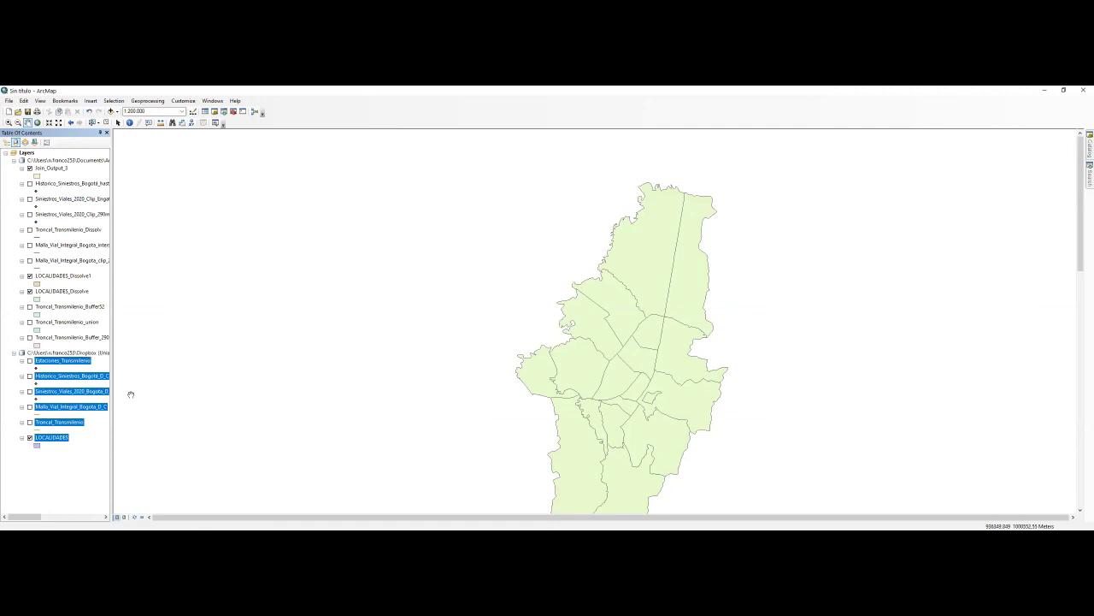
{"action": "left_click", "coordinate": [6, 142]}
{"action": "left_click", "coordinate": [41, 161]}
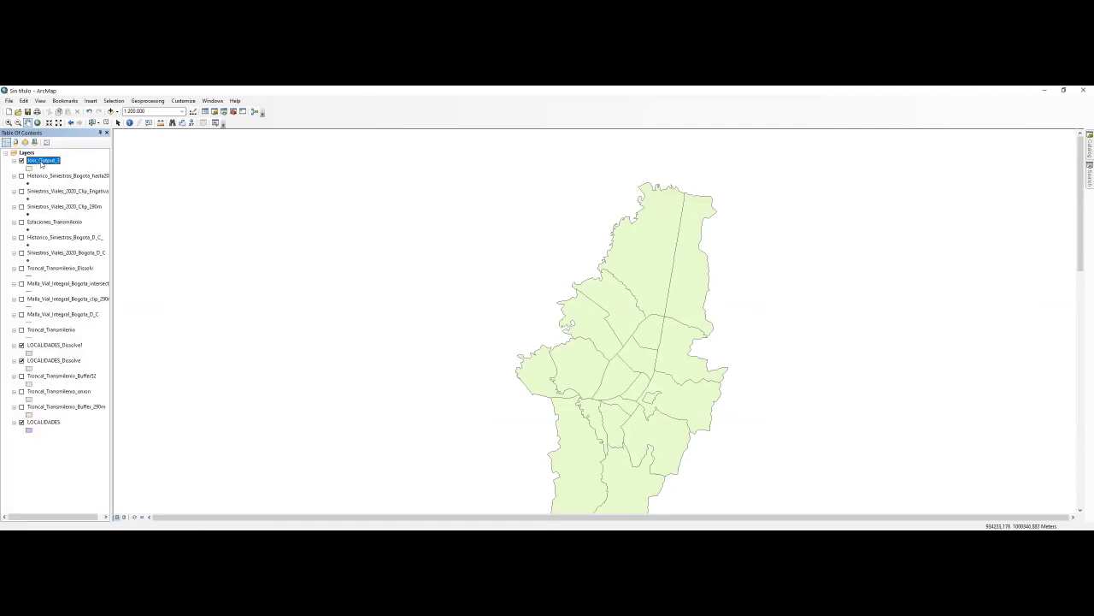
{"action": "right_click", "coordinate": [41, 161]}
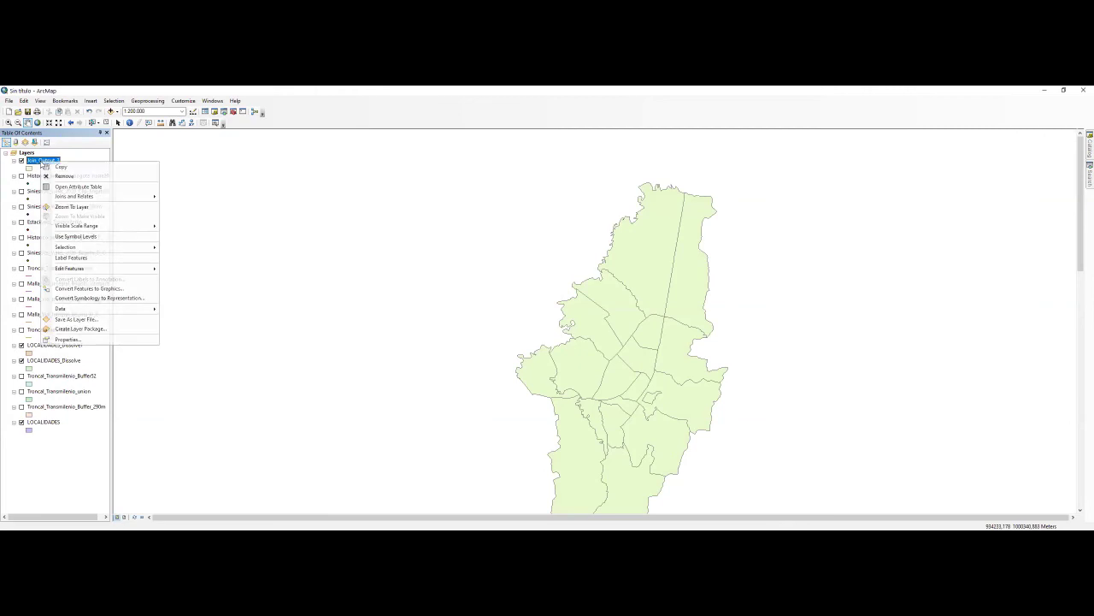
{"action": "left_click", "coordinate": [67, 189]}
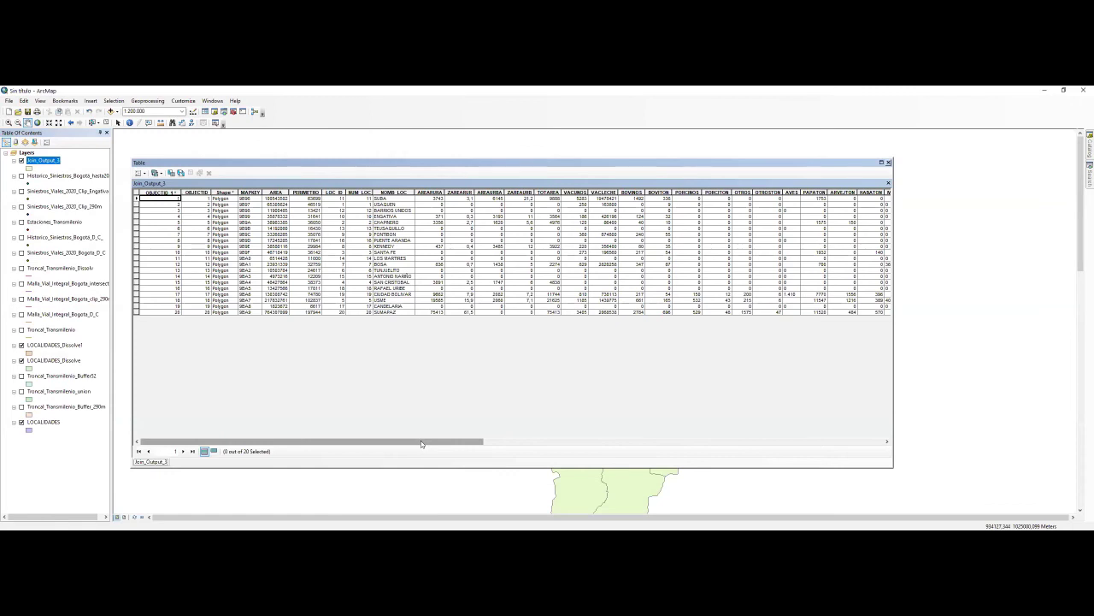
{"action": "left_click_drag", "start_coordinate": [420, 444], "coordinate": [836, 462]}
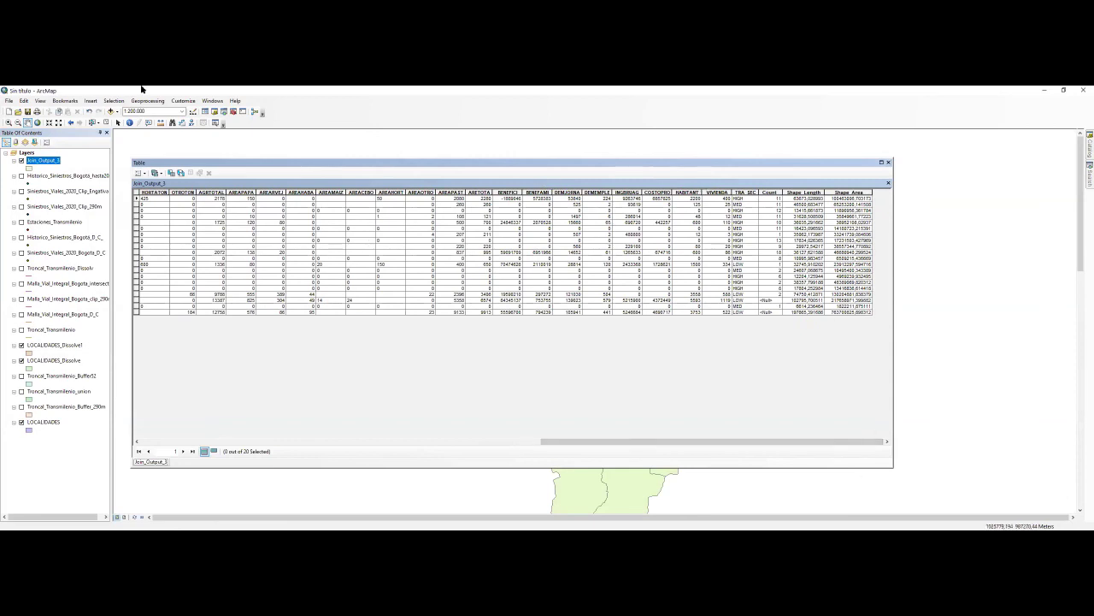
{"action": "left_click", "coordinate": [769, 191]}
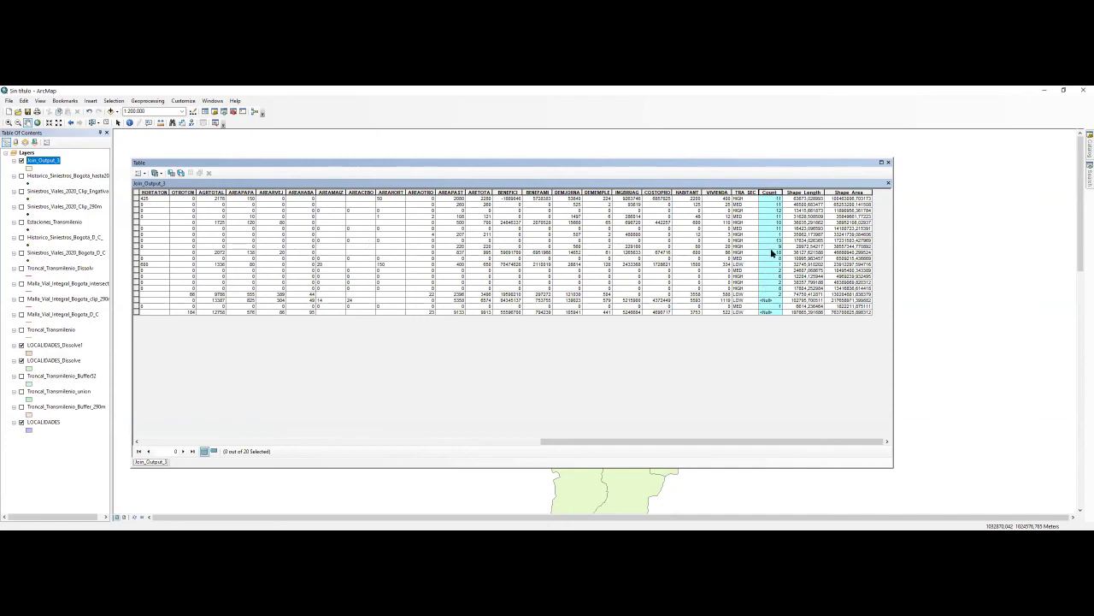
{"action": "left_click_drag", "start_coordinate": [695, 437], "coordinate": [715, 424]}
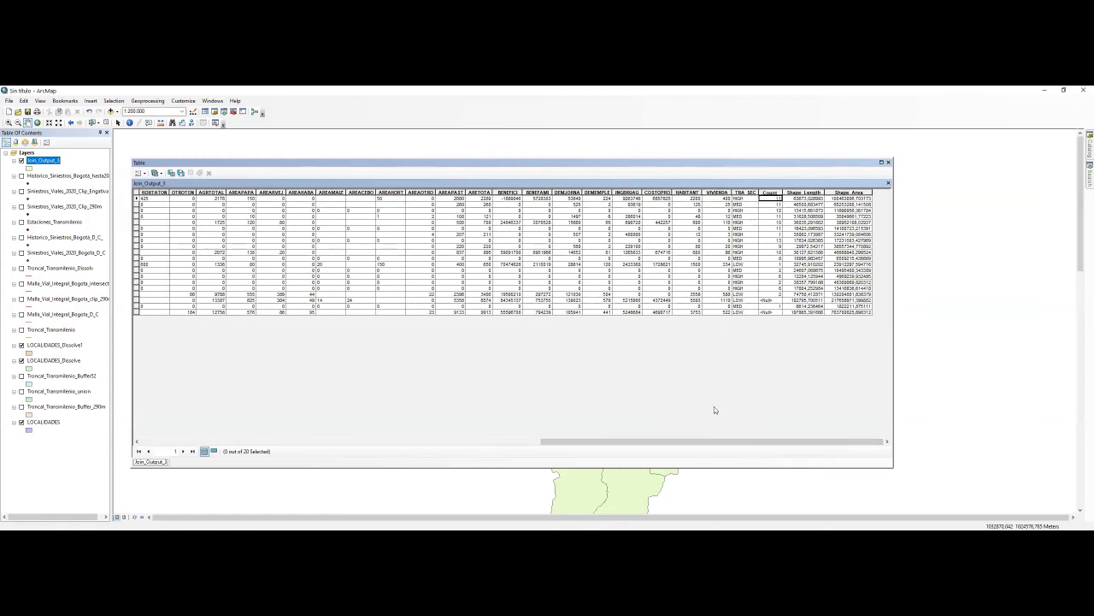
{"action": "left_click_drag", "start_coordinate": [594, 442], "coordinate": [661, 480]}
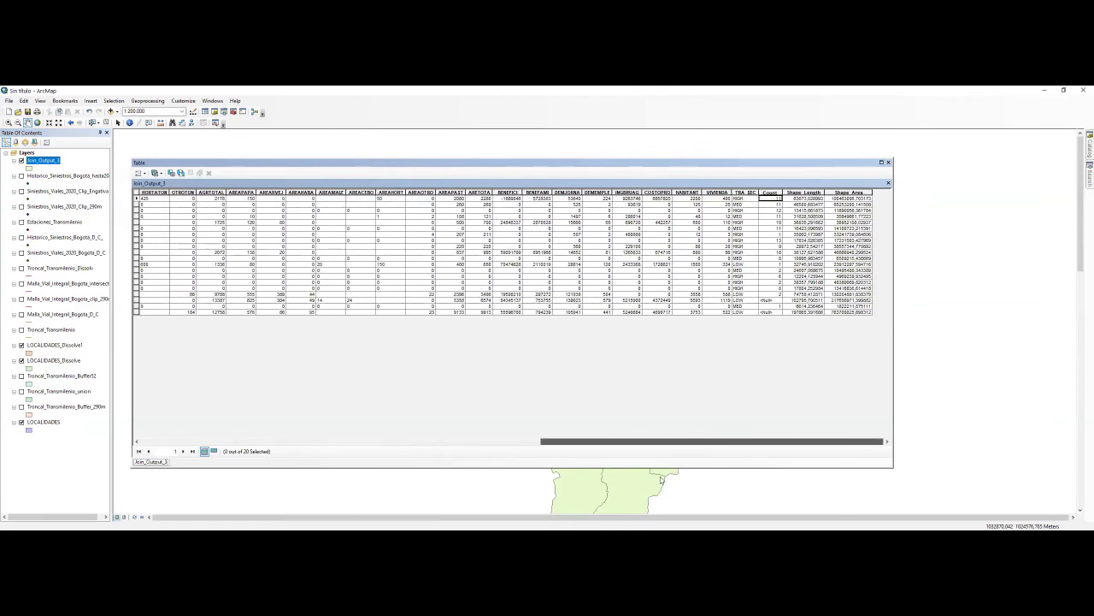
{"action": "left_click", "coordinate": [772, 307]}
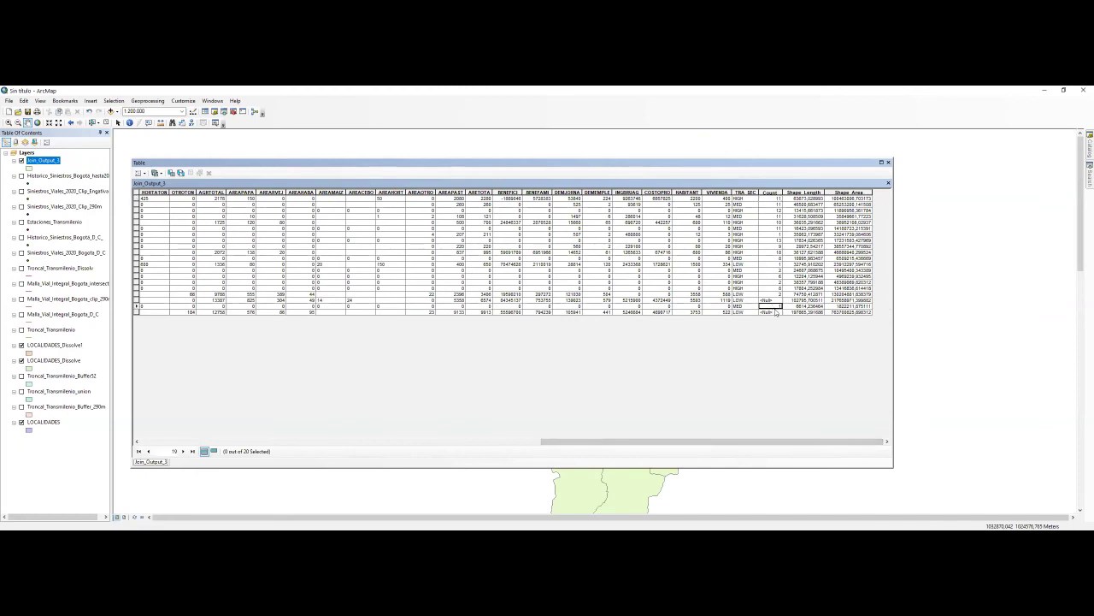
{"action": "left_click_drag", "start_coordinate": [819, 443], "coordinate": [911, 456]}
Add a field named porcentaje of type Double to the join output's attribute table.
{"action": "left_click", "coordinate": [141, 173]}
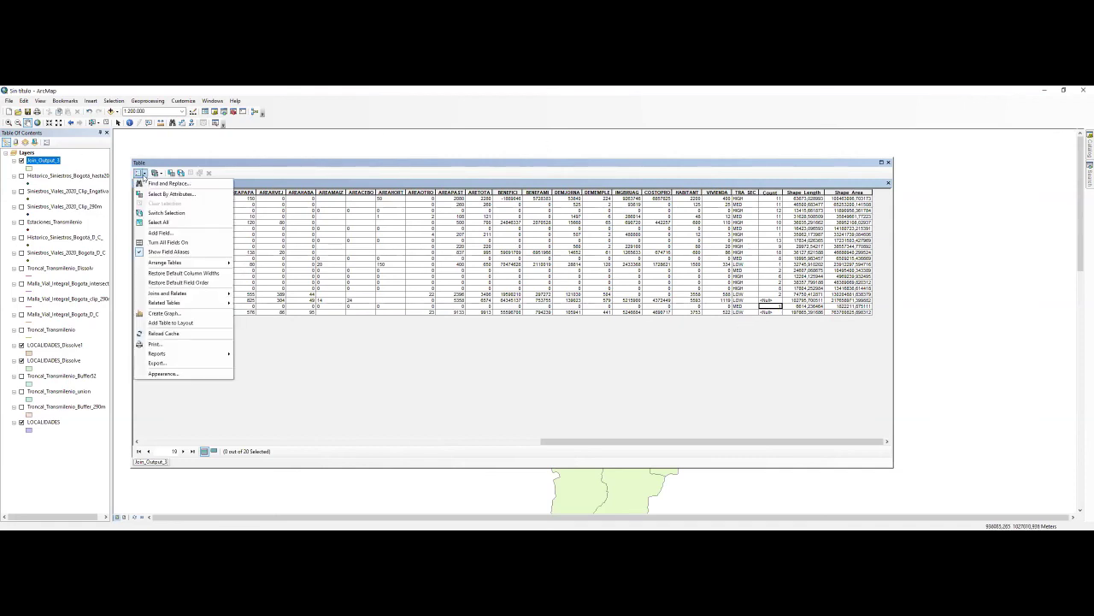
{"action": "left_click", "coordinate": [157, 234]}
{"action": "type", "text": "porcent"}
{"action": "left_click", "coordinate": [542, 283]}
{"action": "left_click", "coordinate": [537, 307]}
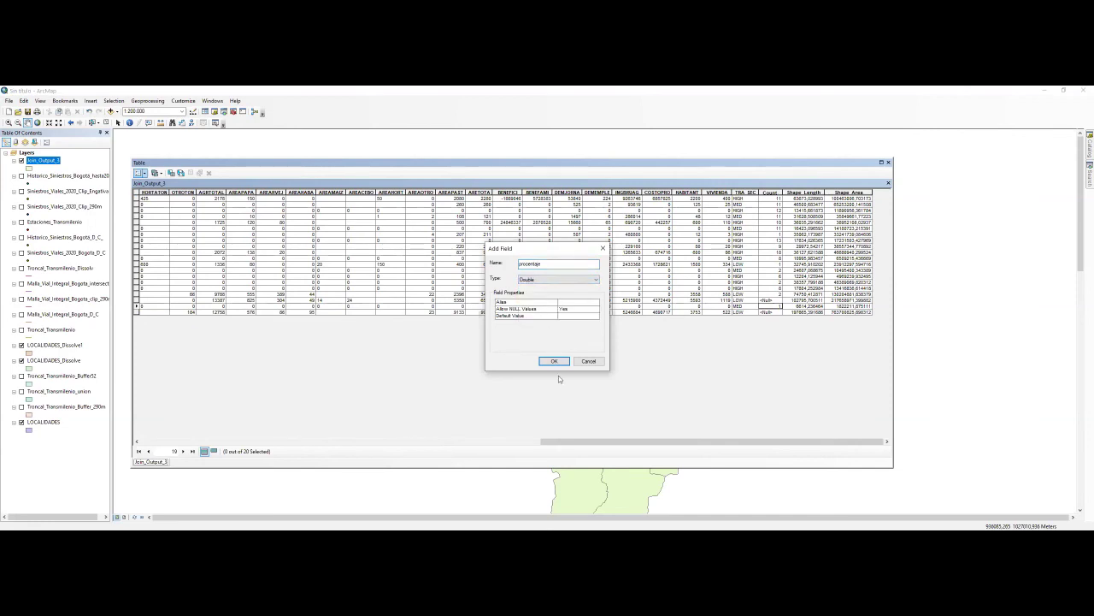
{"action": "left_click", "coordinate": [554, 361]}
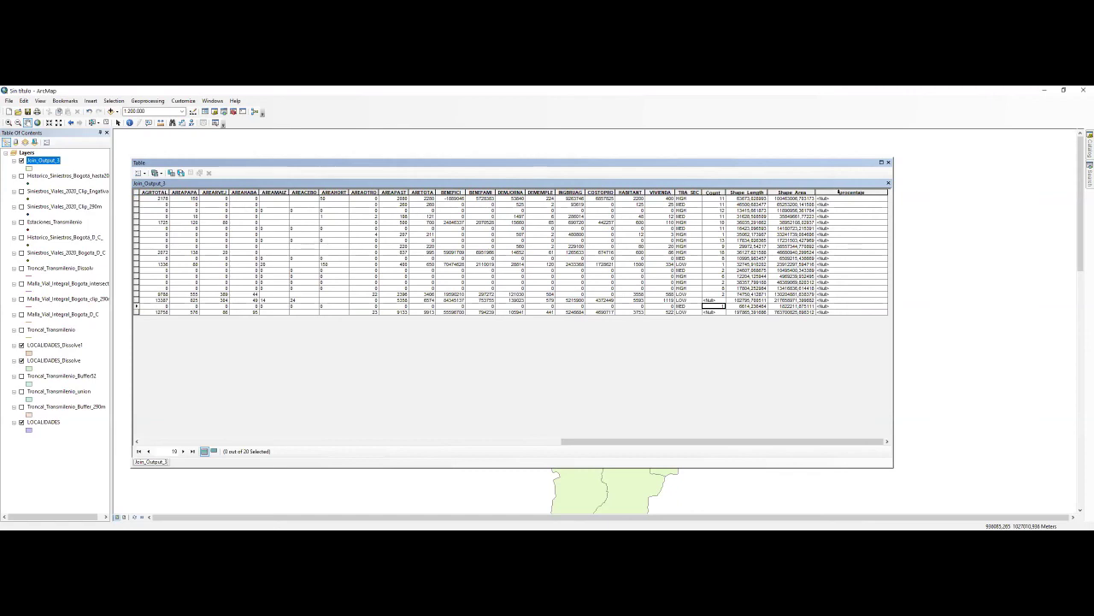
Display the statistics of the Count_ field in the join output's table.
{"action": "left_click", "coordinate": [712, 192]}
{"action": "right_click", "coordinate": [713, 194]}
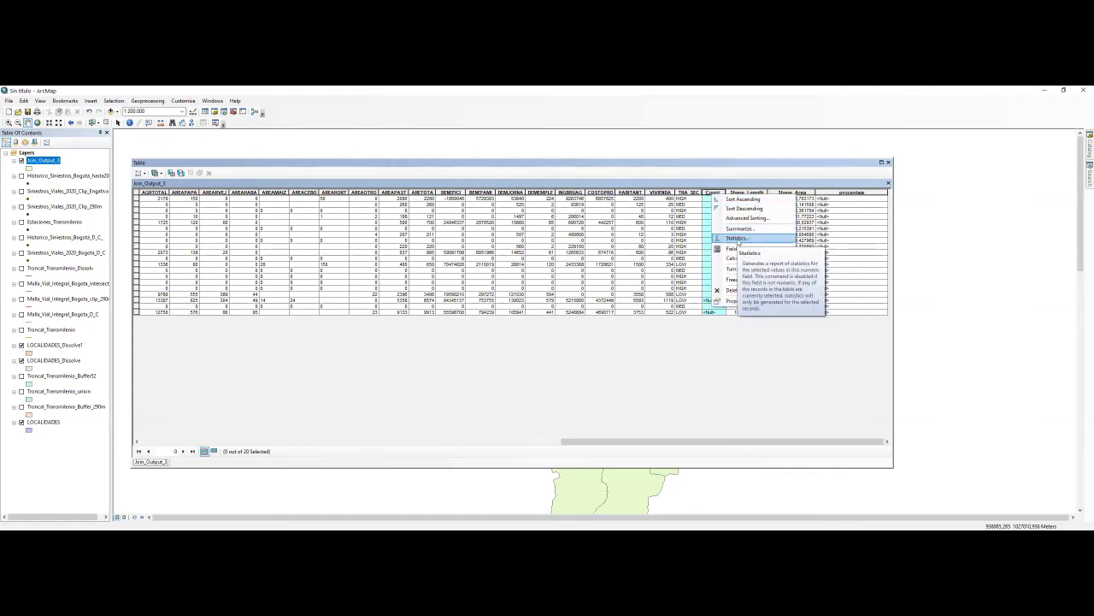
{"action": "left_click", "coordinate": [747, 239]}
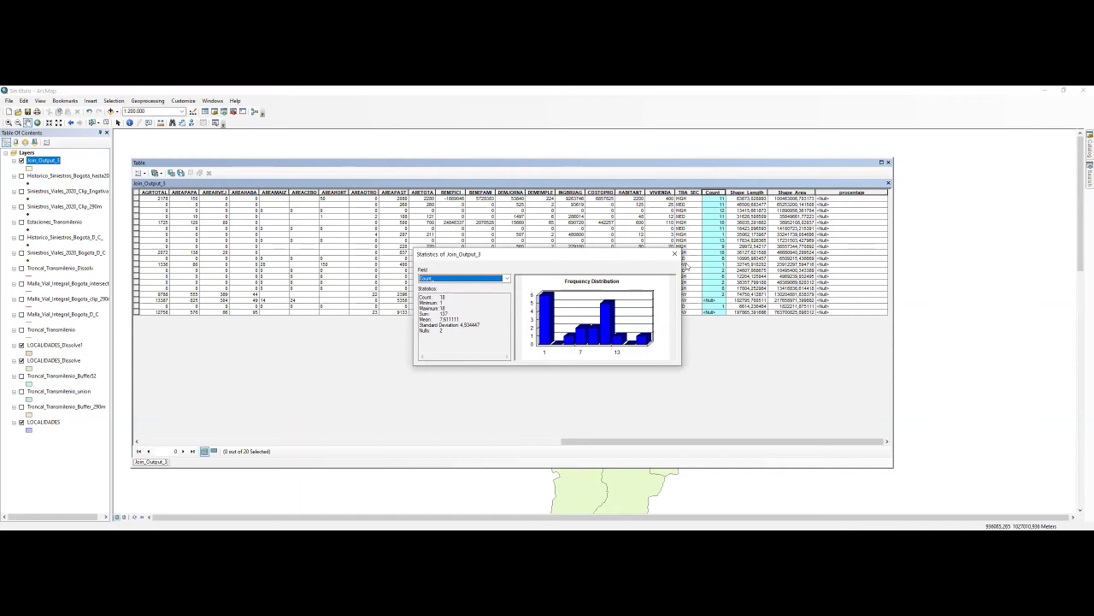
Close the Count_ statistics and select the porcentaje field in the join output's table.
{"action": "left_click", "coordinate": [673, 255]}
{"action": "left_click", "coordinate": [851, 193]}
{"action": "right_click", "coordinate": [852, 193]}
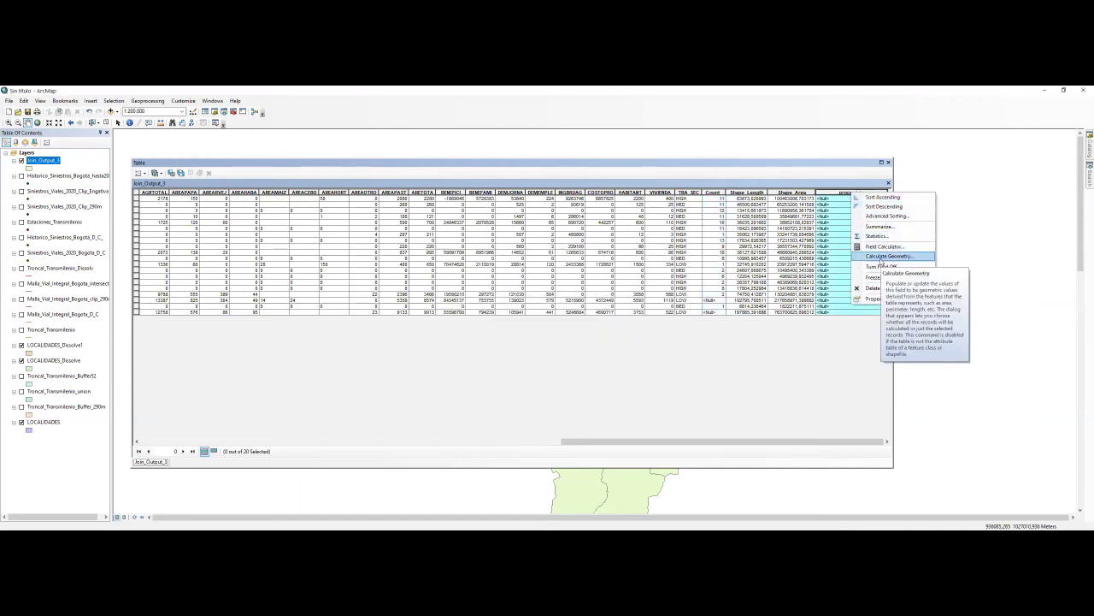
{"action": "left_click", "coordinate": [789, 358]}
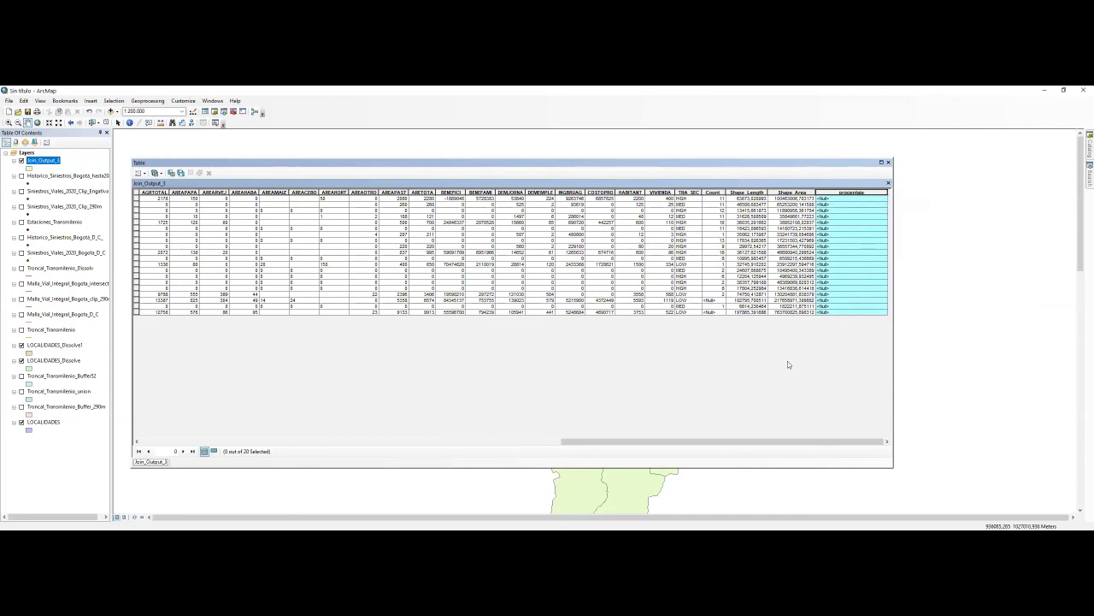
Review the spatial-location join options for LOCALIDADES, including the list of layers available to join, and leave without joining.
{"action": "right_click", "coordinate": [44, 422]}
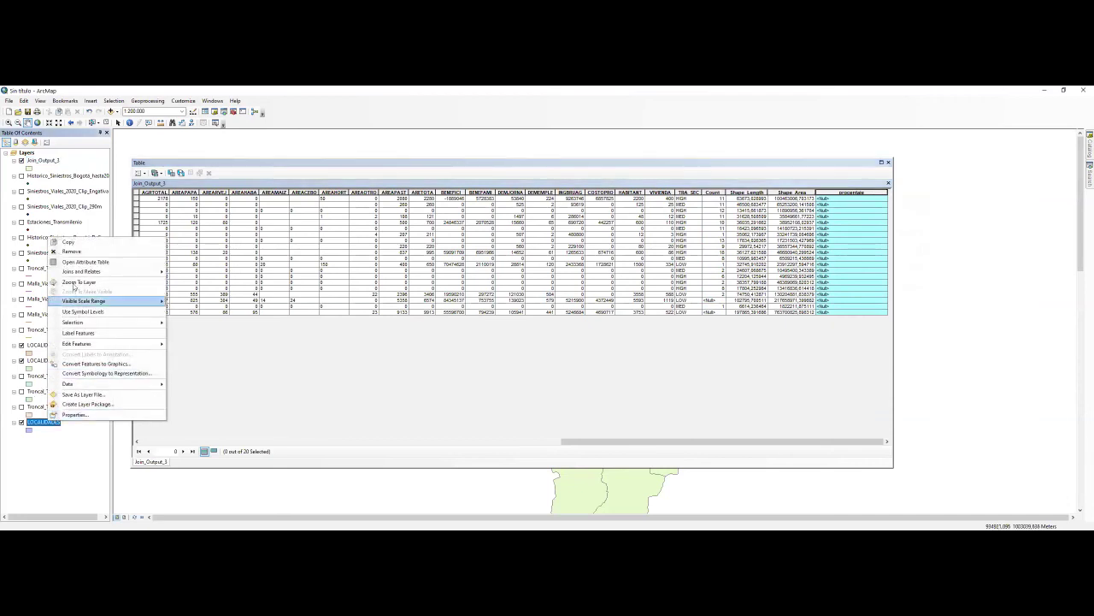
{"action": "mouse_move", "coordinate": [93, 271]}
{"action": "left_click", "coordinate": [195, 272]}
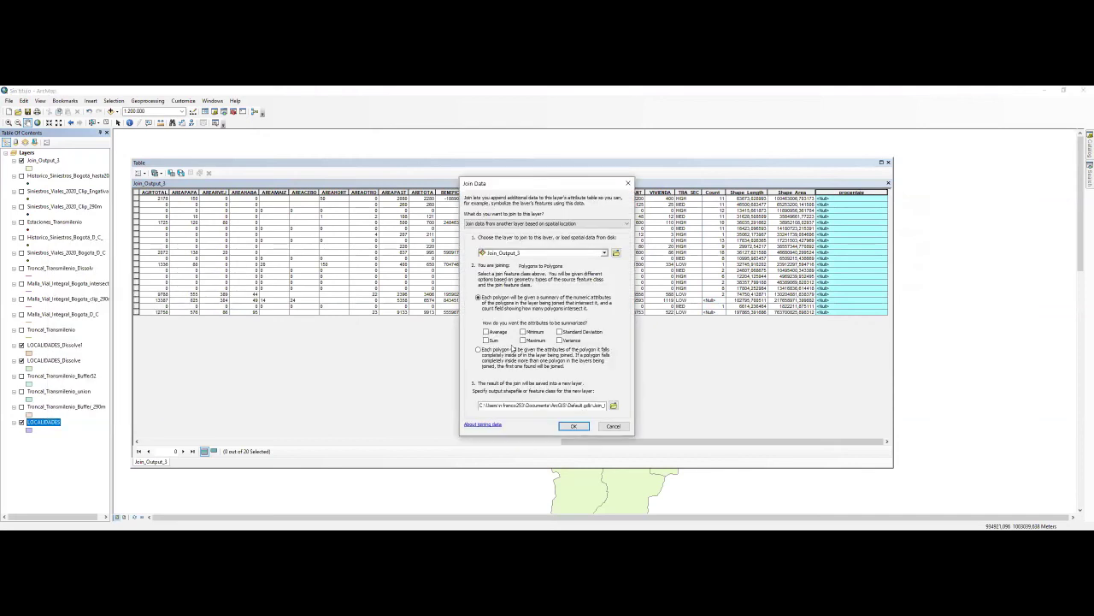
{"action": "left_click", "coordinate": [507, 223]}
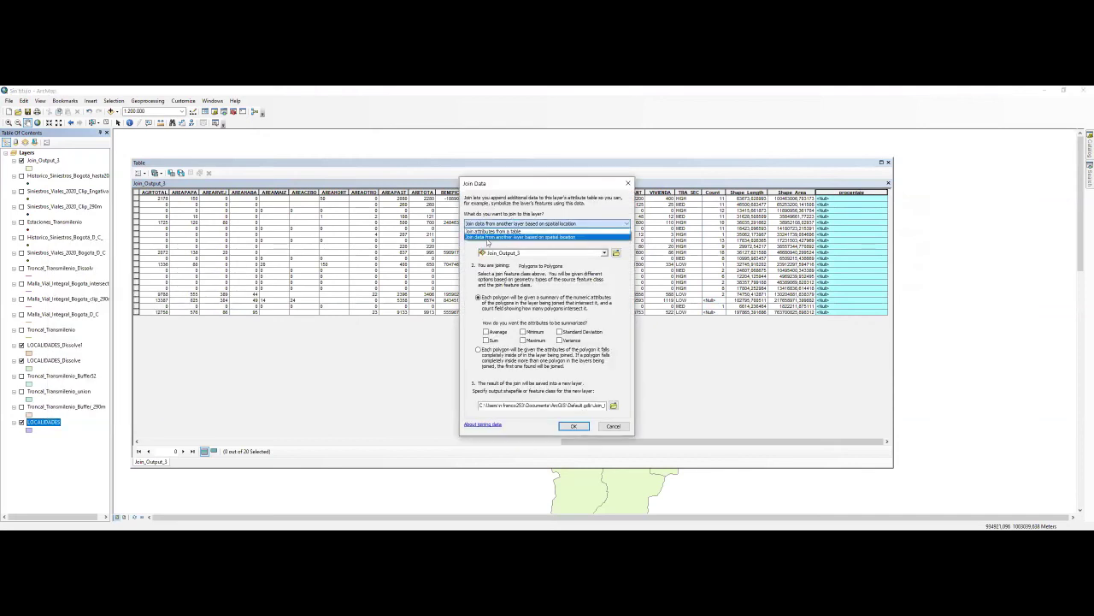
{"action": "left_click", "coordinate": [562, 237]}
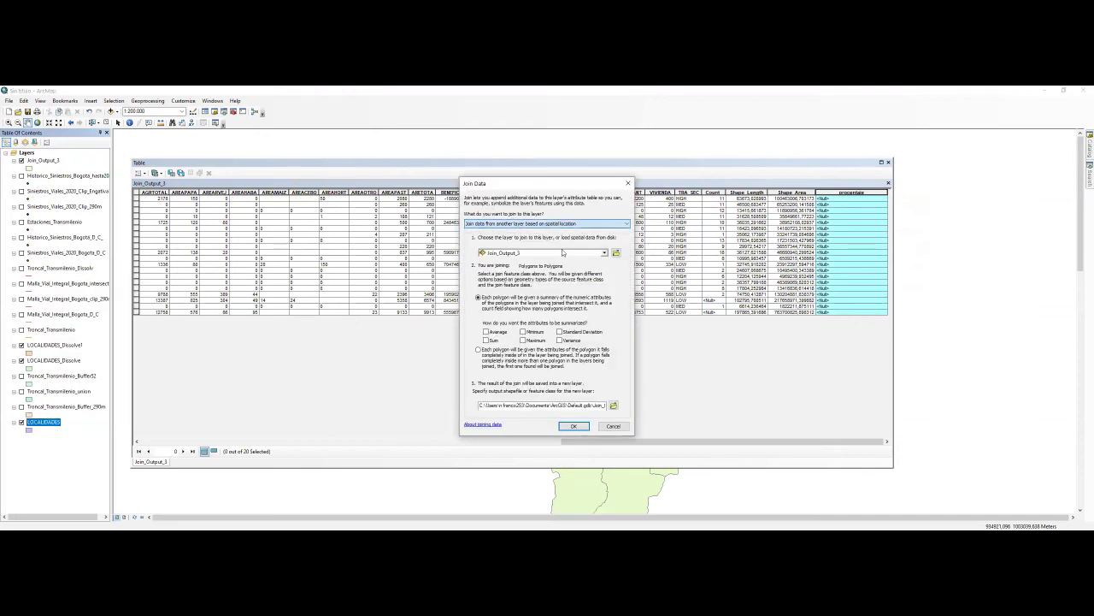
{"action": "left_click", "coordinate": [561, 251]}
{"action": "scroll", "coordinate": [551, 334], "scroll_direction": "up", "scroll_amount": 2}
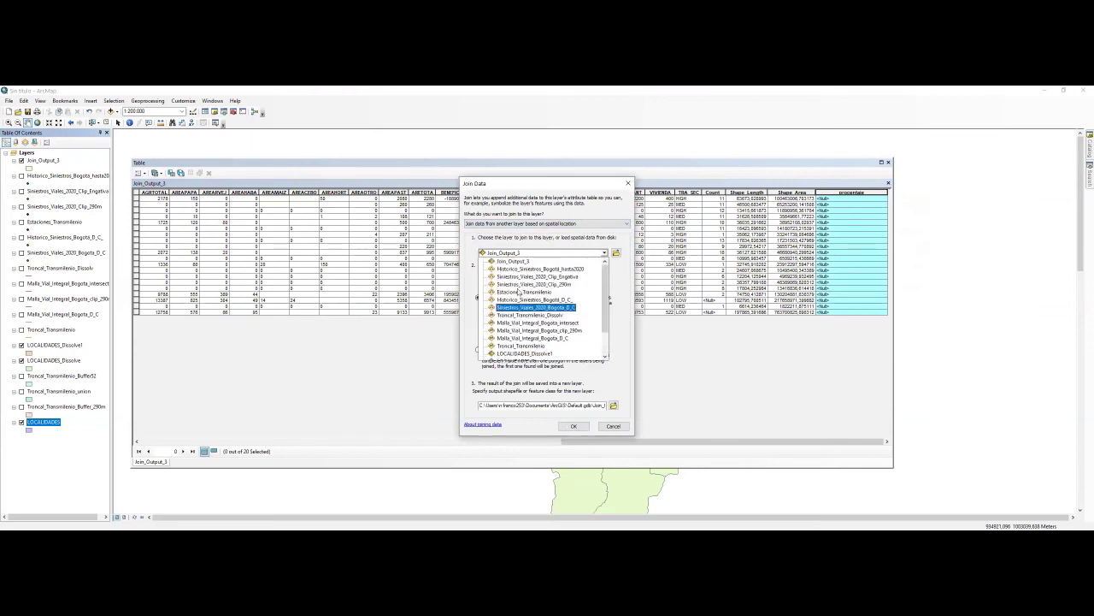
{"action": "left_click", "coordinate": [640, 350]}
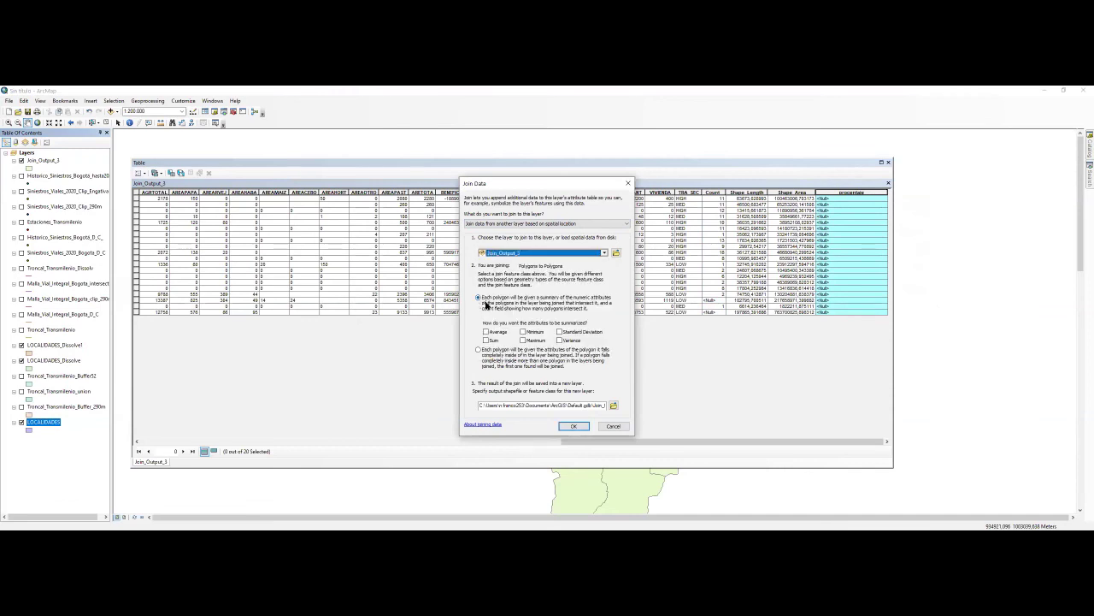
{"action": "left_click", "coordinate": [611, 428]}
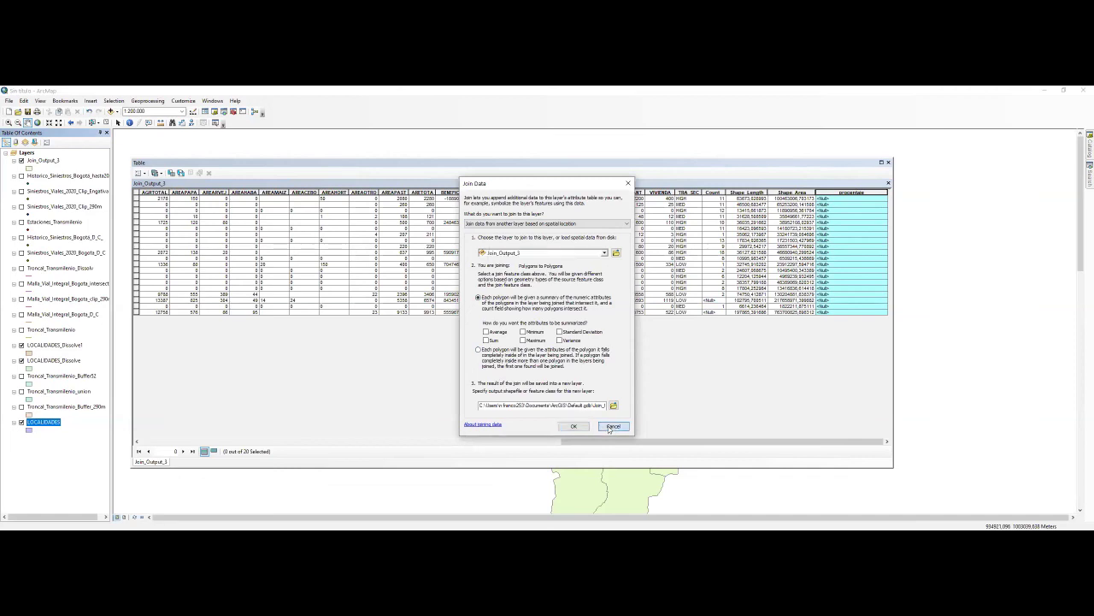
{"action": "left_click", "coordinate": [660, 442]}
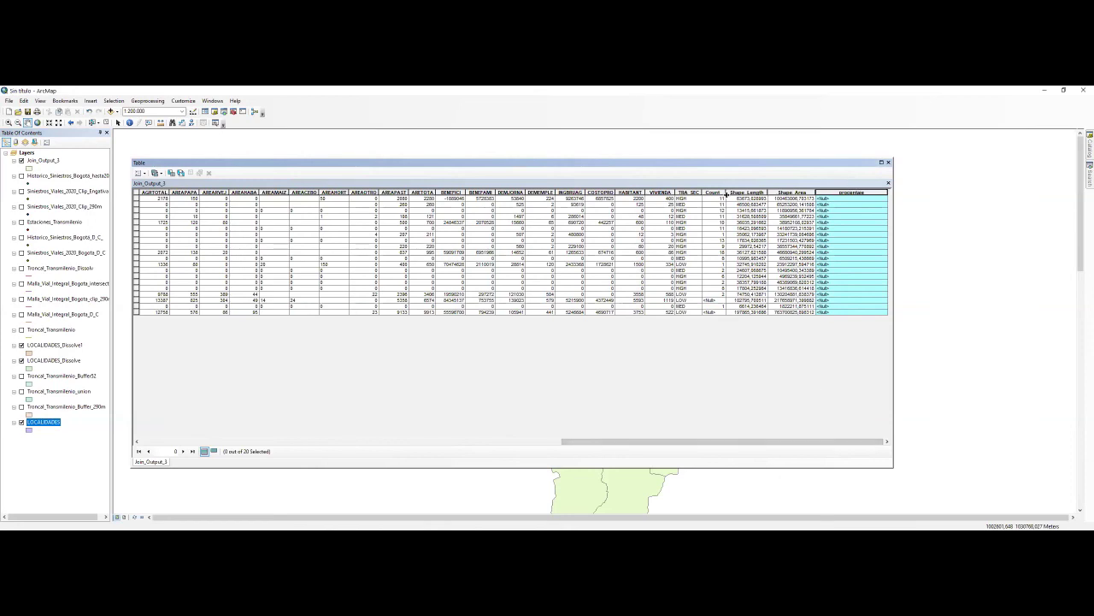
Calculate the porcentaje field with the Field Calculator as ([Count_] / 137) * 100.
{"action": "right_click", "coordinate": [851, 193]}
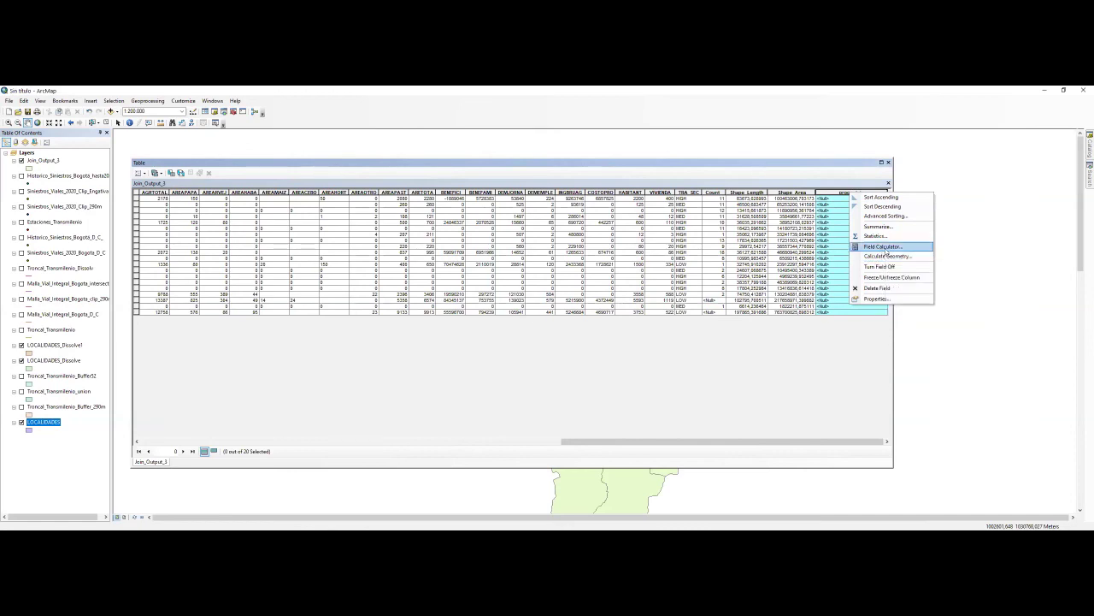
{"action": "left_click", "coordinate": [884, 247]}
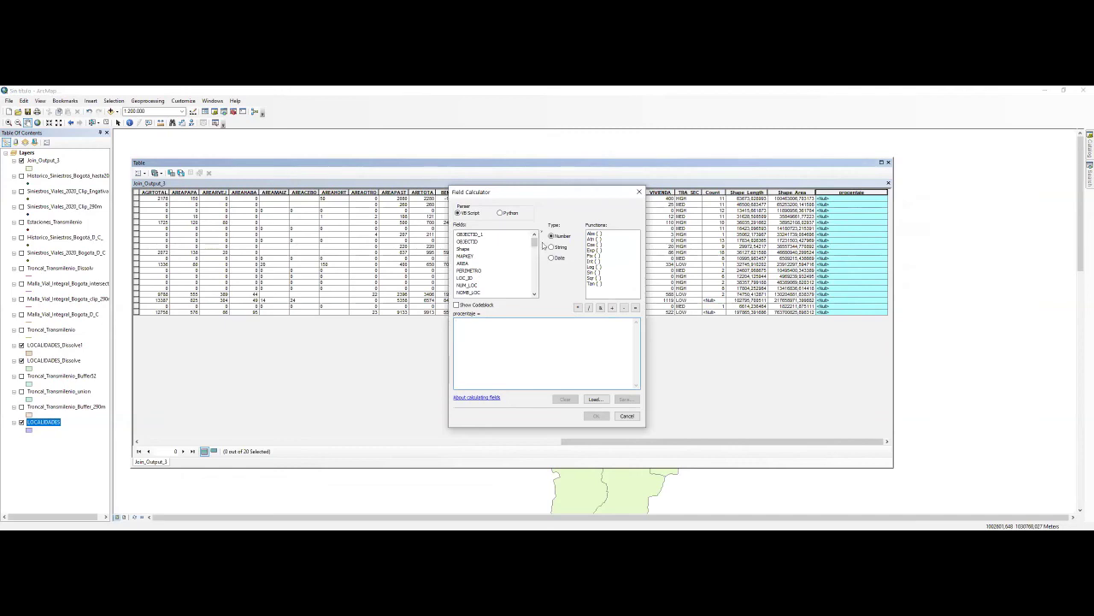
{"action": "left_click_drag", "start_coordinate": [537, 246], "coordinate": [536, 293]}
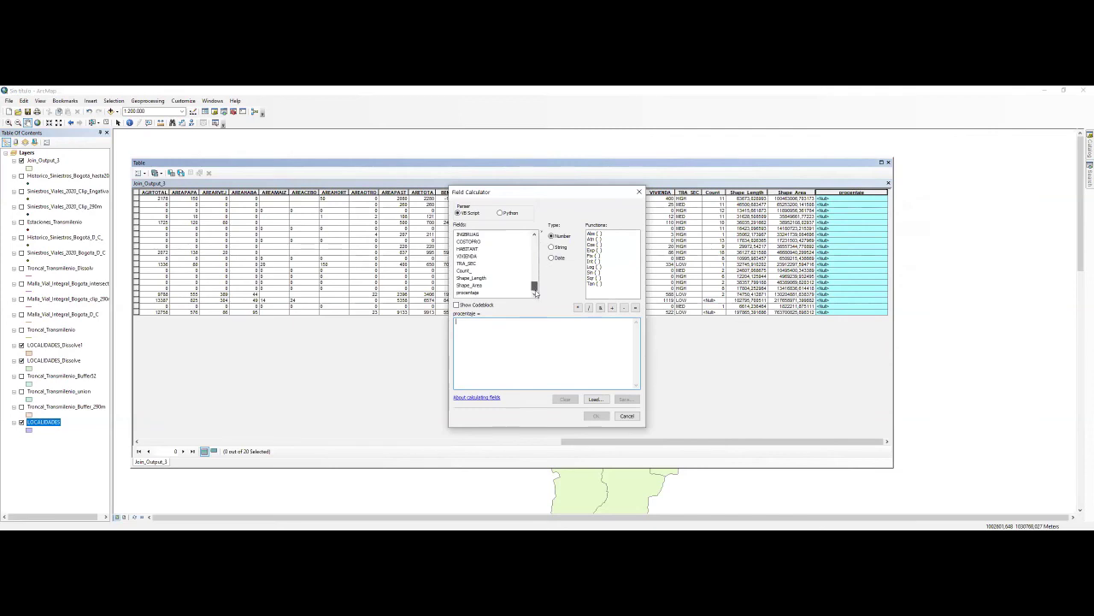
{"action": "double_click", "coordinate": [462, 272]}
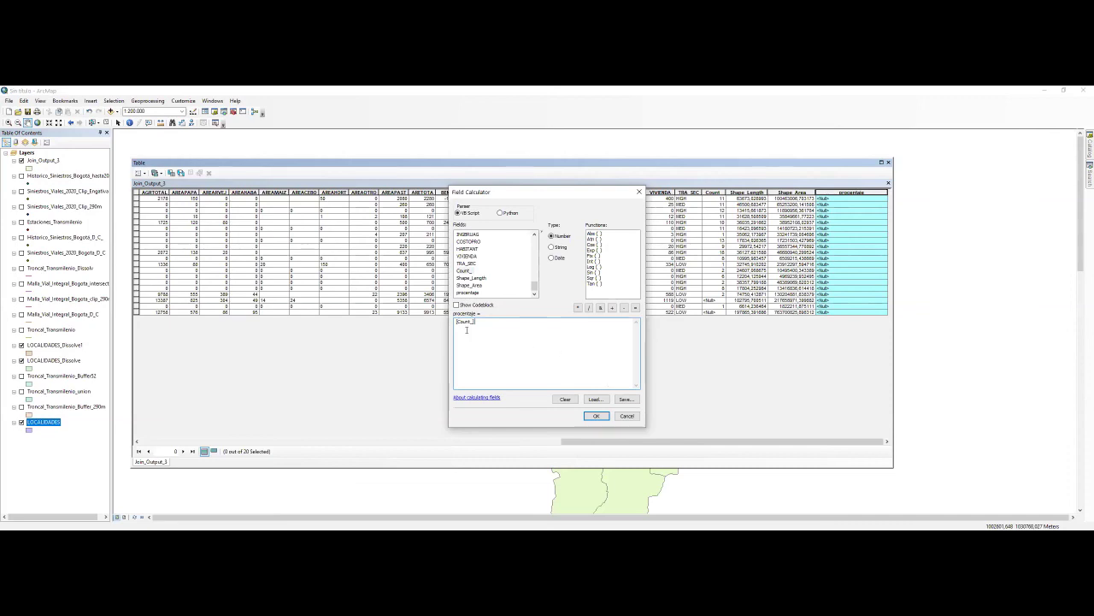
{"action": "left_click", "coordinate": [589, 308]}
{"action": "type", "text": "137"}
{"action": "left_click", "coordinate": [456, 336]}
{"action": "type", "text": "("}
{"action": "type", "text": ")*"}
{"action": "type", "text": "00"}
{"action": "left_click", "coordinate": [597, 416]}
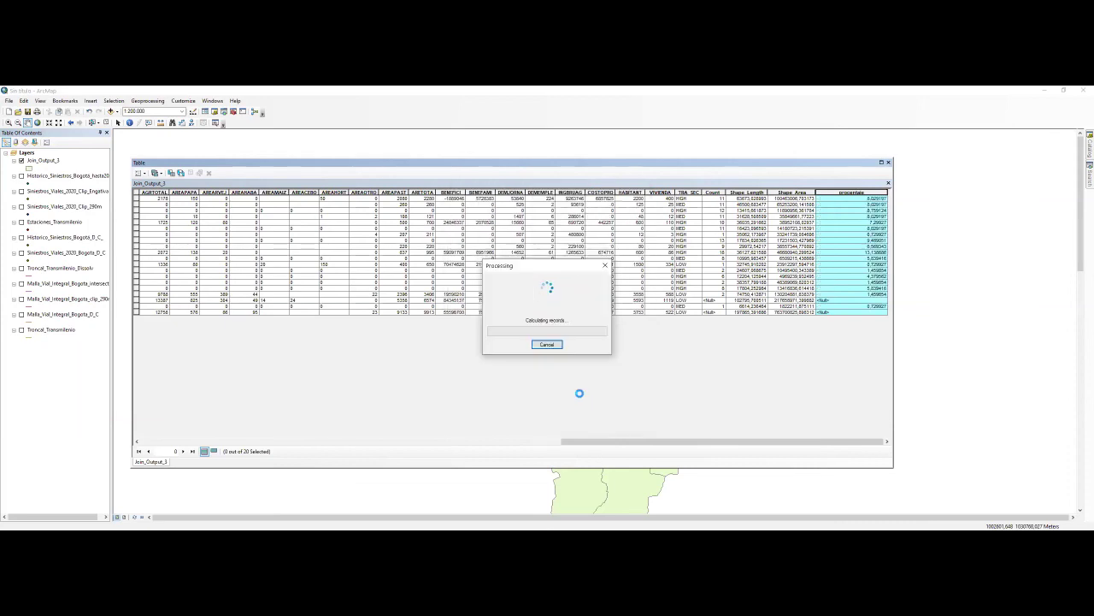
Select the record with the highest porcentaje value in the join output's table and check which locality it belongs to.
{"action": "left_click", "coordinate": [862, 198]}
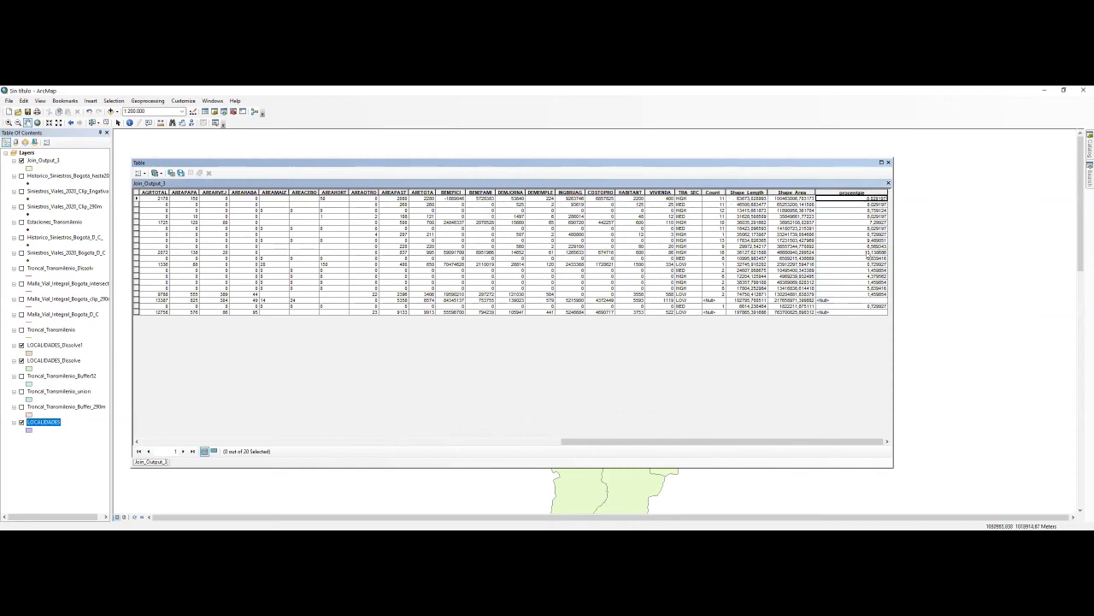
{"action": "left_click", "coordinate": [868, 253]}
{"action": "left_click", "coordinate": [136, 253]}
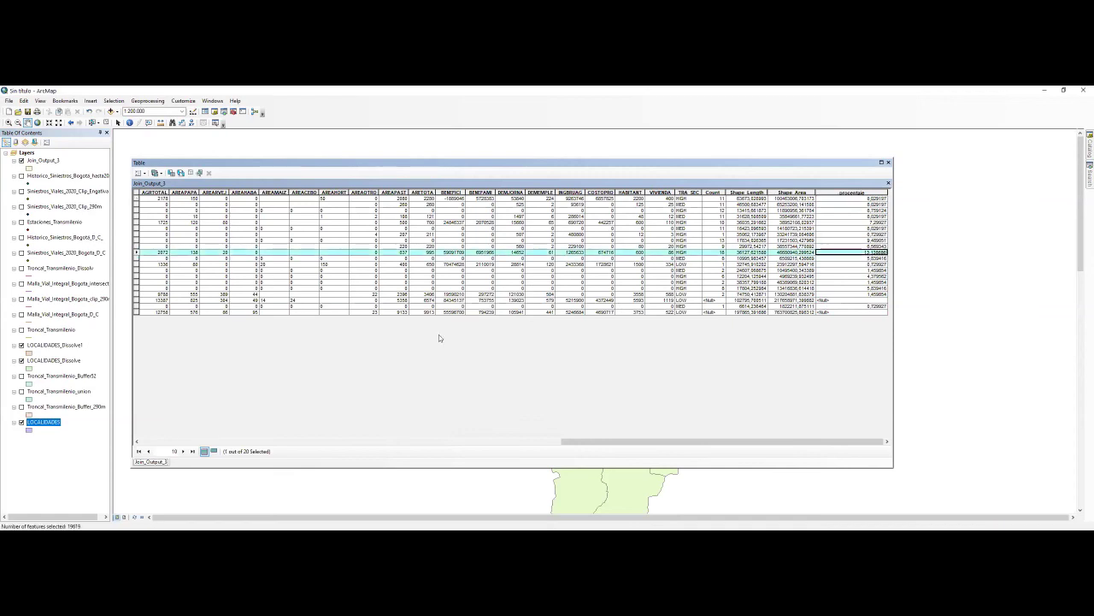
{"action": "left_click_drag", "start_coordinate": [687, 444], "coordinate": [317, 444]}
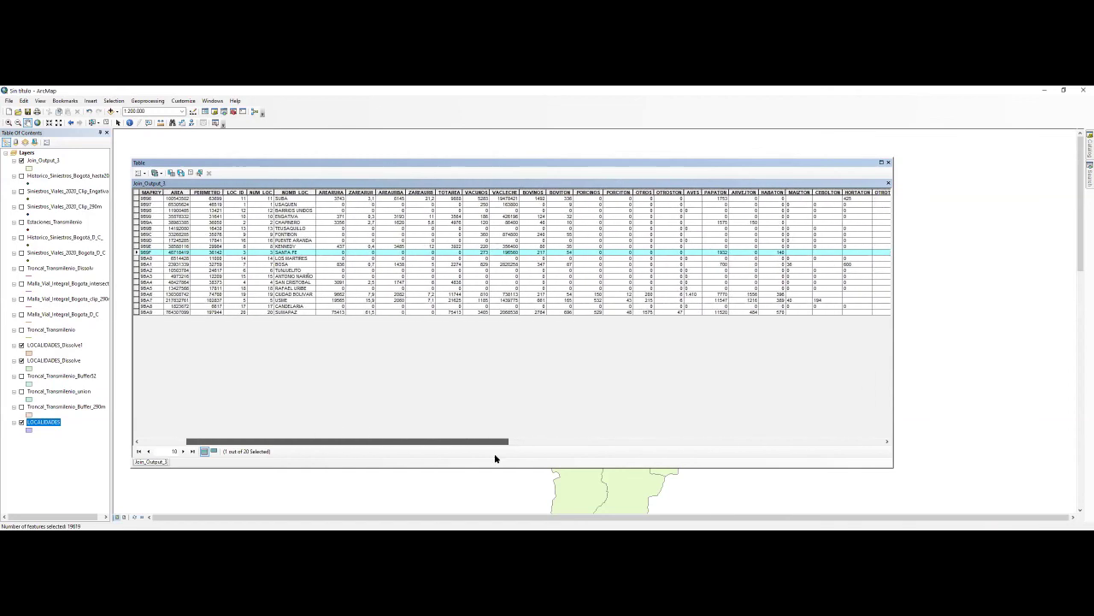
{"action": "left_click_drag", "start_coordinate": [494, 459], "coordinate": [908, 442]}
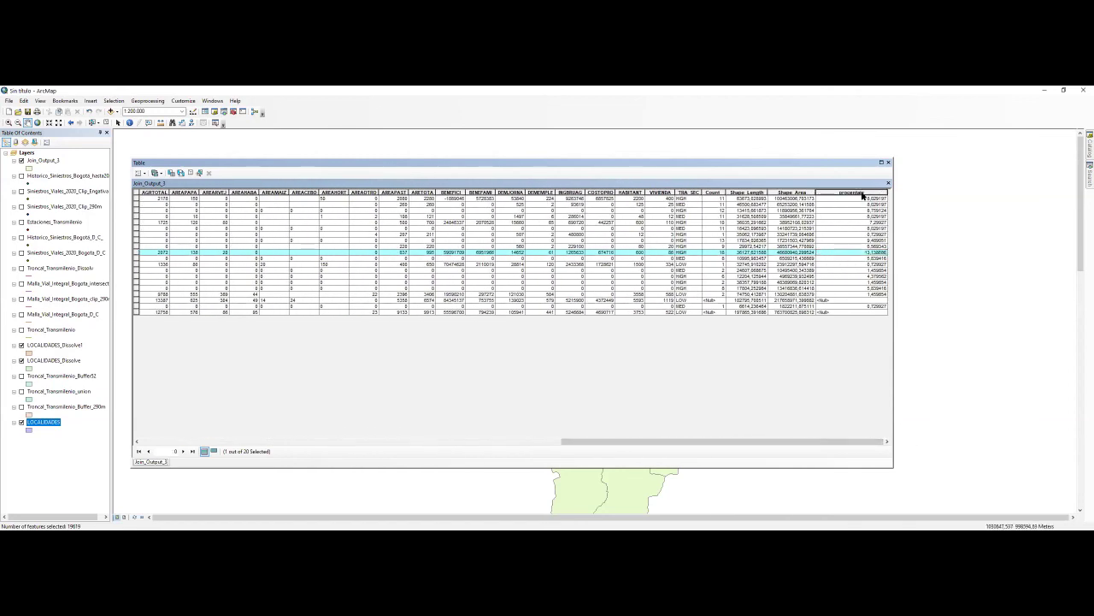
Display the statistics of the porcentaje field in the join output's table.
{"action": "right_click", "coordinate": [863, 196]}
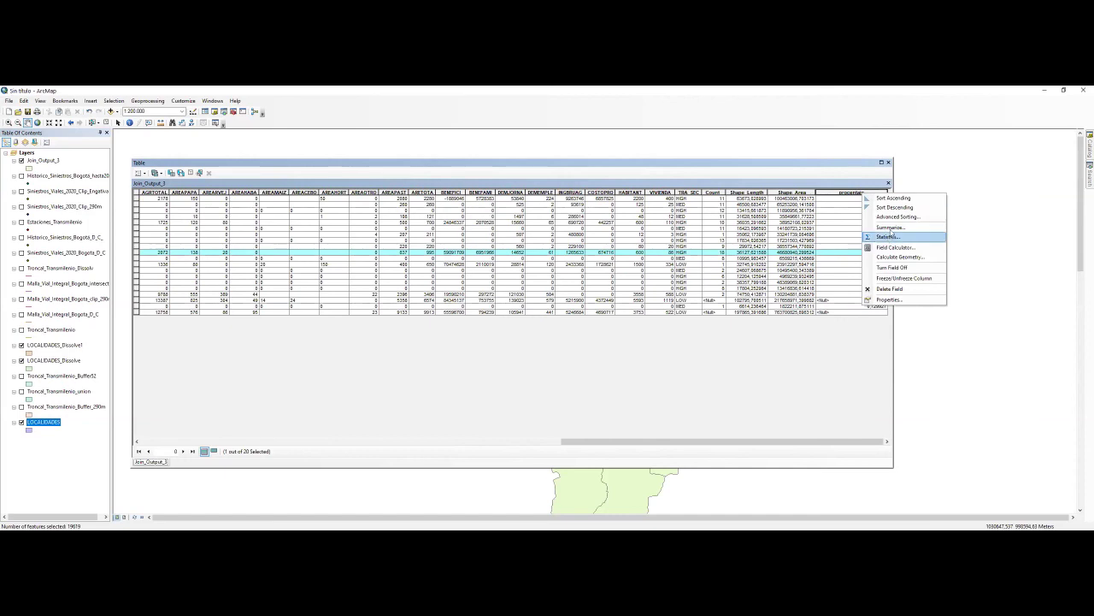